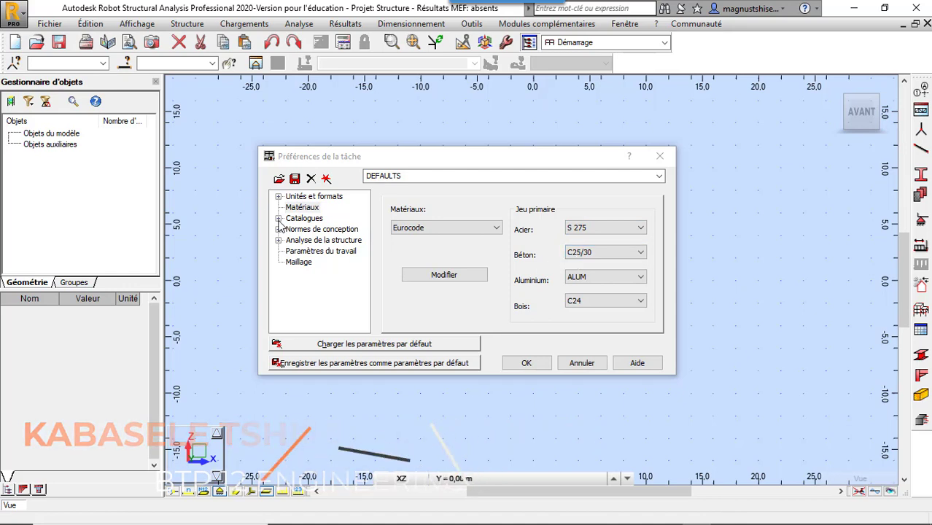
Review the default materials and the steel and timber profile catalogues, including the EURO entry among the catalogues that can be declared.
click(302, 207)
click(278, 218)
click(317, 229)
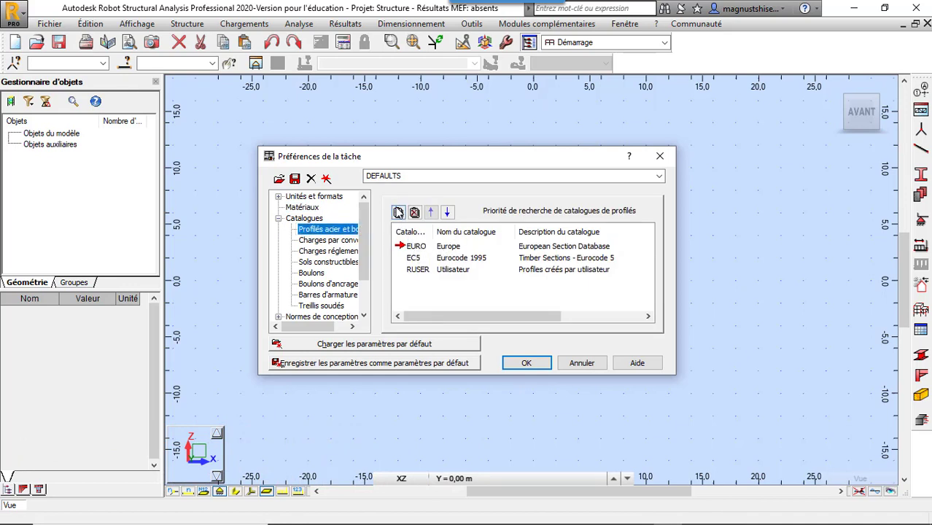
click(398, 212)
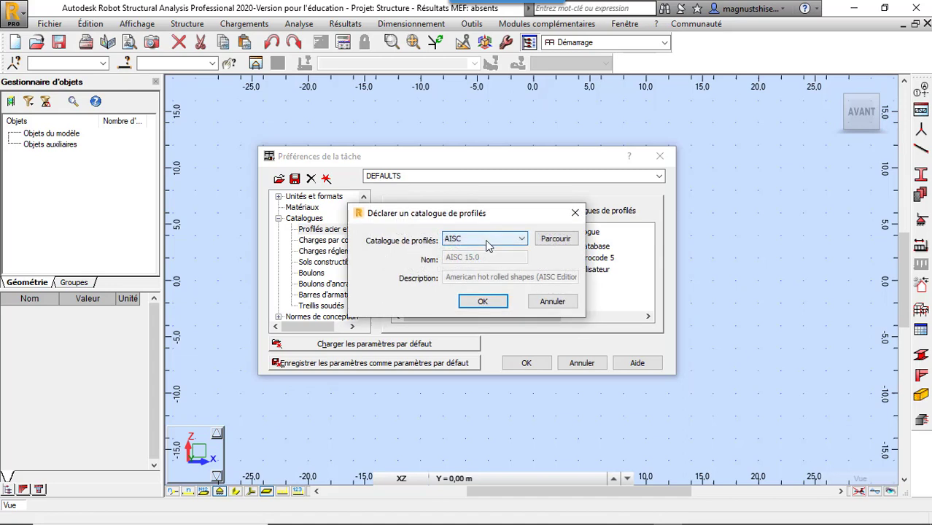
click(487, 244)
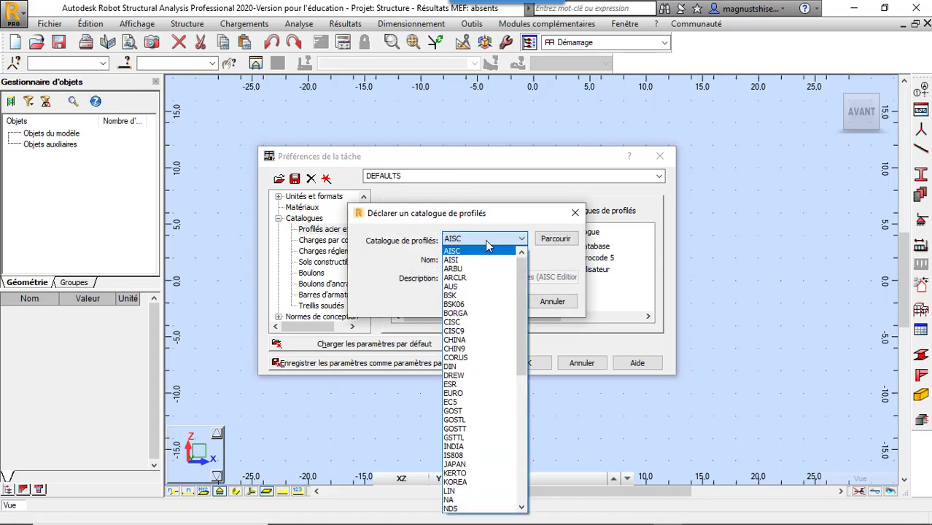
click(455, 394)
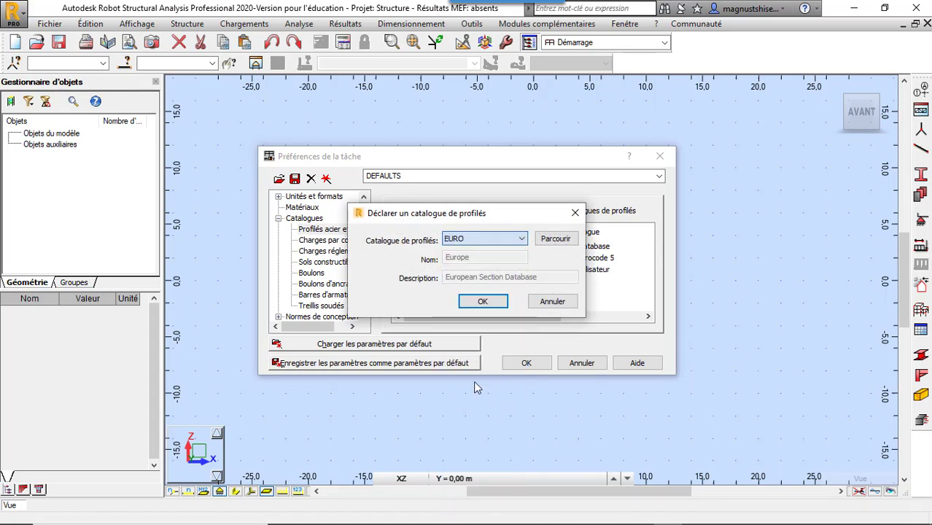
click(573, 214)
Review the welded-mesh catalogue and the design codes for steel, timber, reinforced concrete and geotechnics.
drag(363, 274, 363, 303)
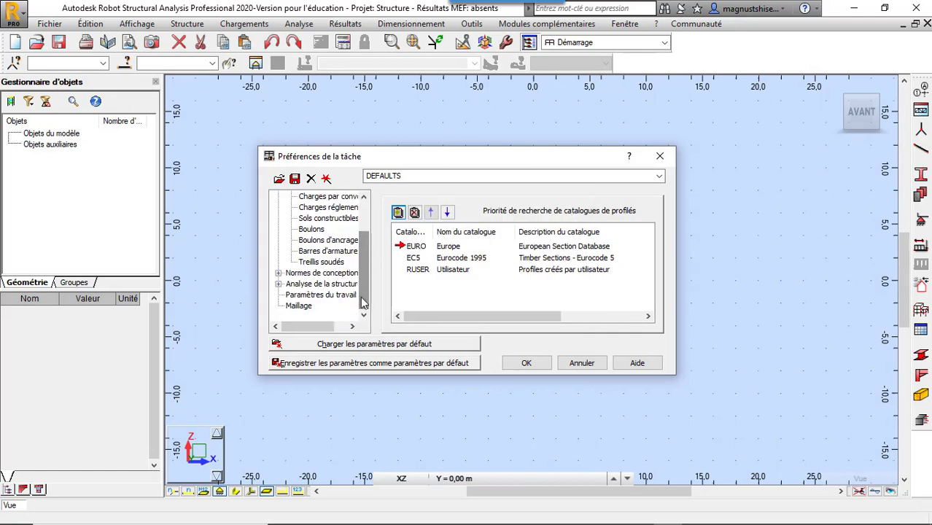
click(321, 283)
click(320, 261)
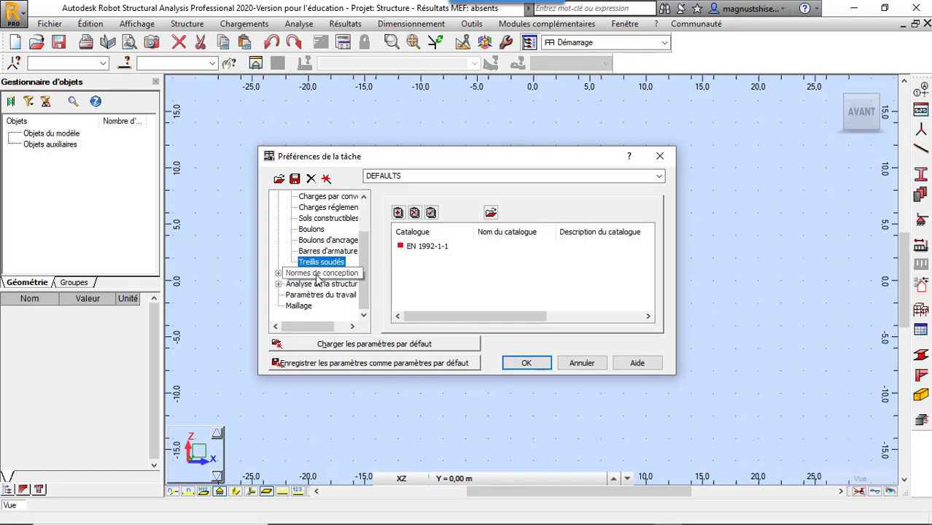
click(317, 274)
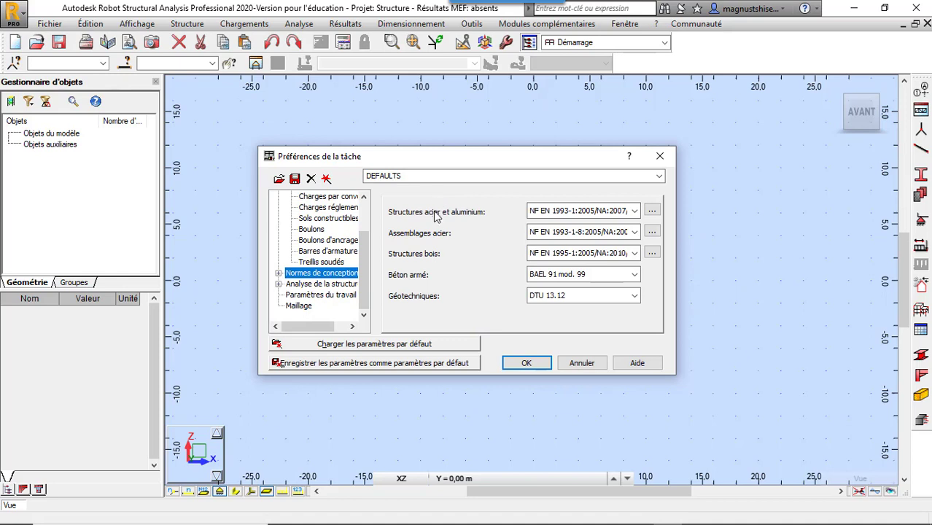
Set the snow and wind load code to NF-EN 1991-1-3/4/NA:2007/2008 and accept the automatic adjustment of the dependent combination code.
click(278, 273)
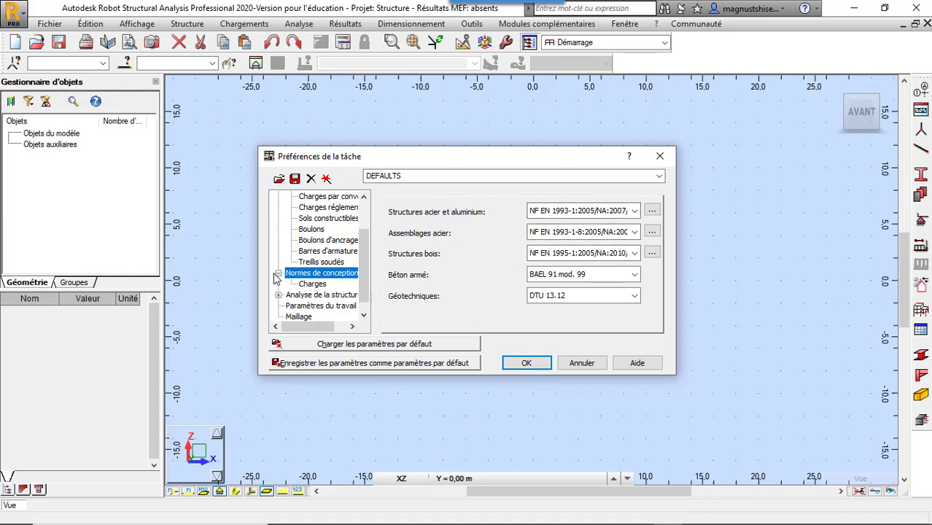
click(315, 284)
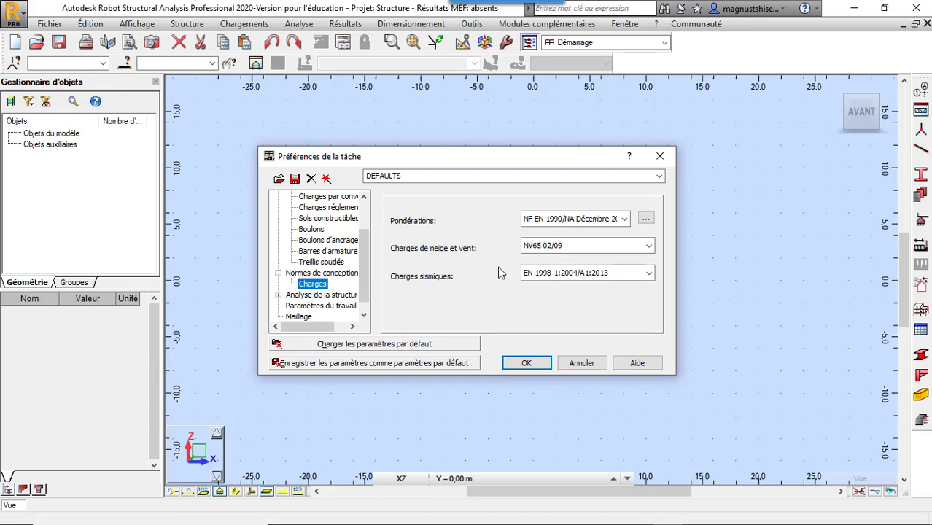
click(648, 245)
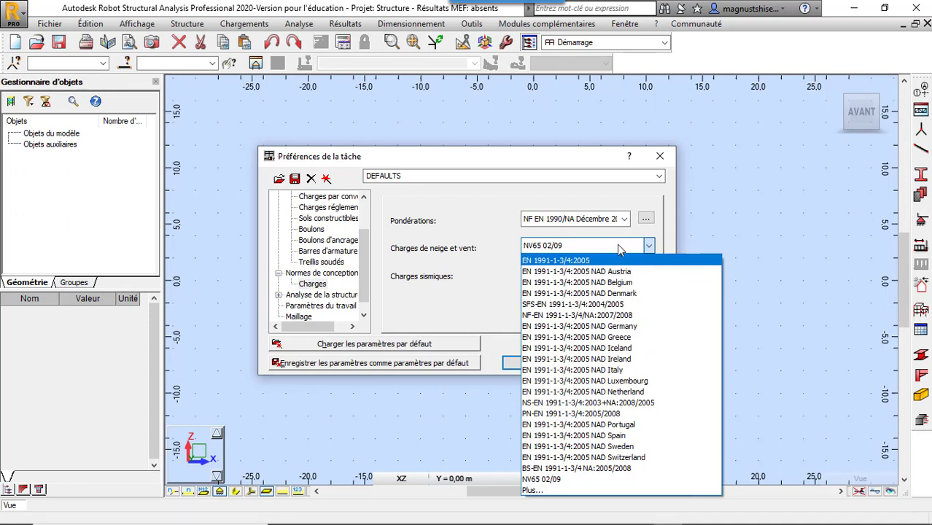
click(604, 316)
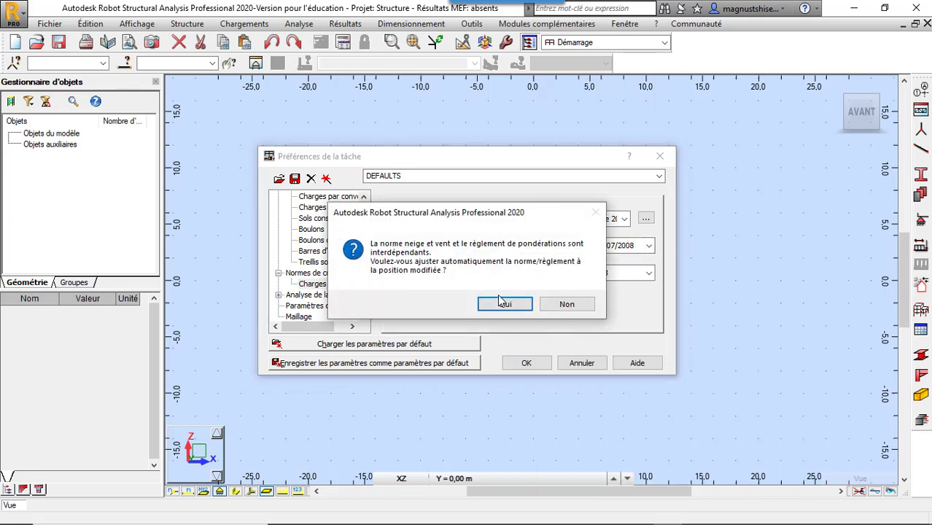
click(502, 304)
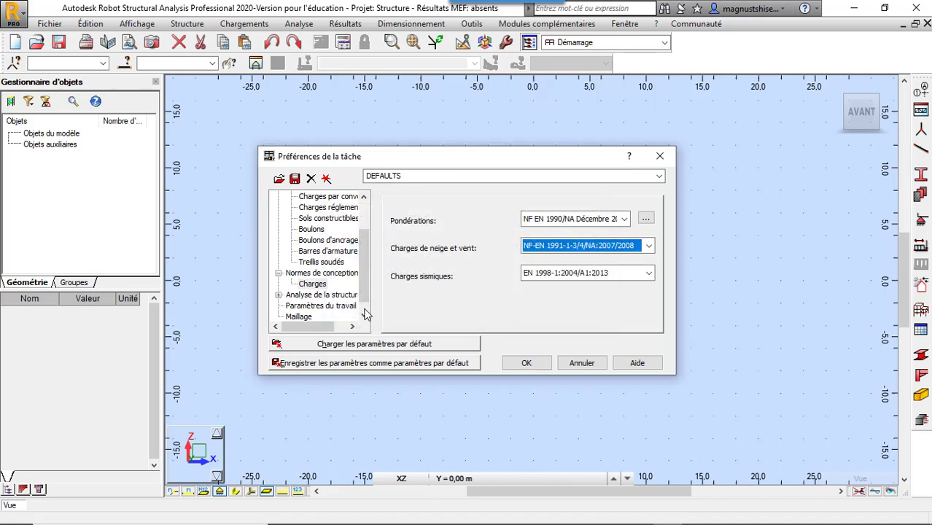
Save the current job preferences as the defaults and apply them.
click(368, 367)
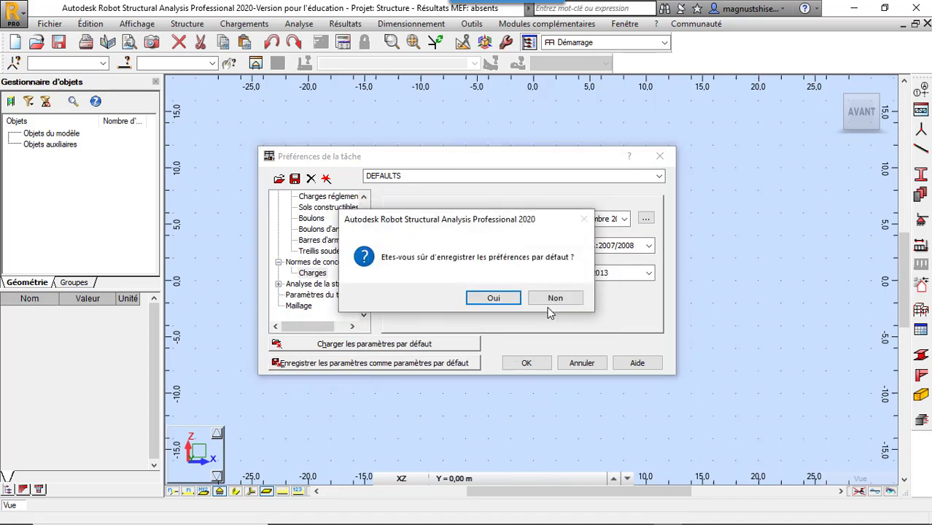
click(502, 306)
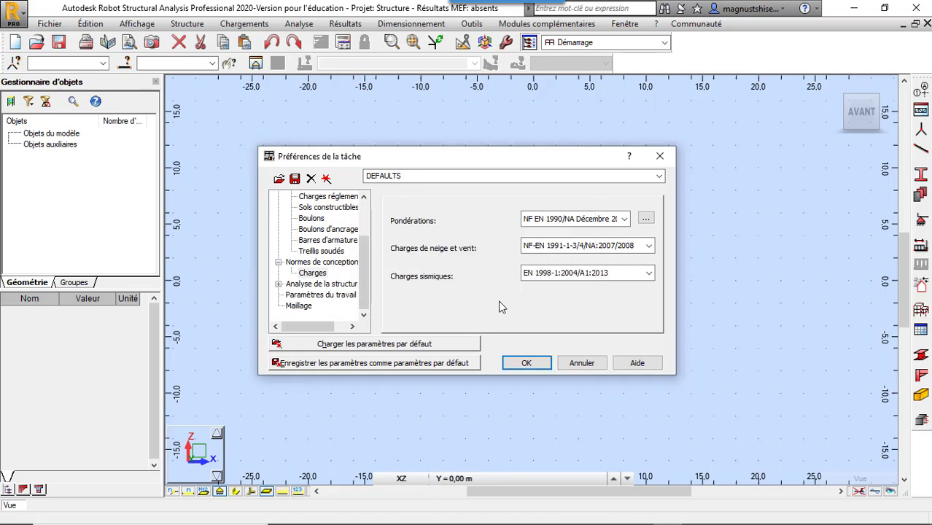
click(522, 363)
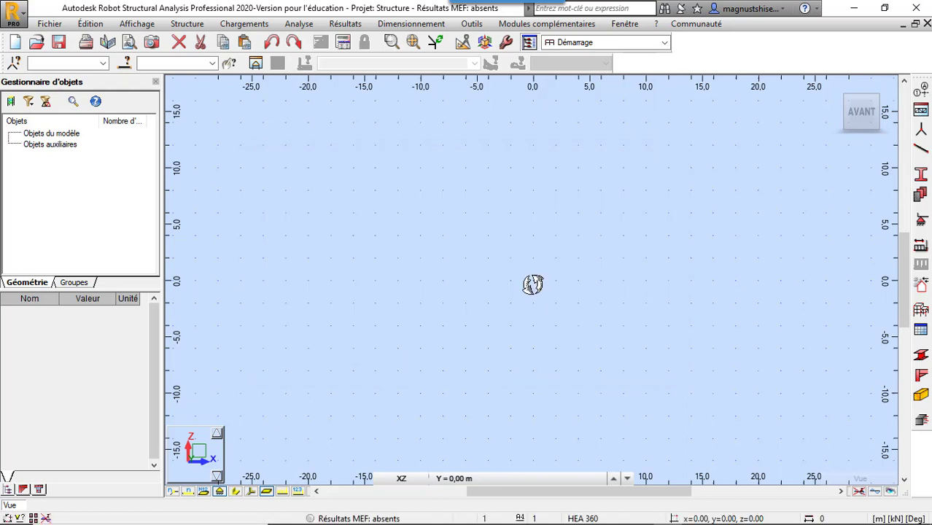
Define Cartesian construction lines along X starting at 0 m, repeated 8 times with a 4 m spacing.
click(923, 91)
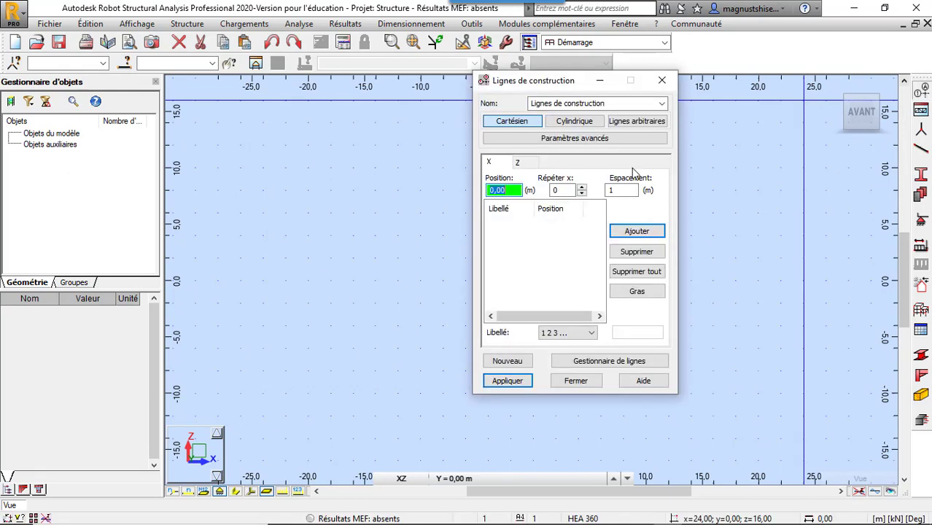
click(582, 187)
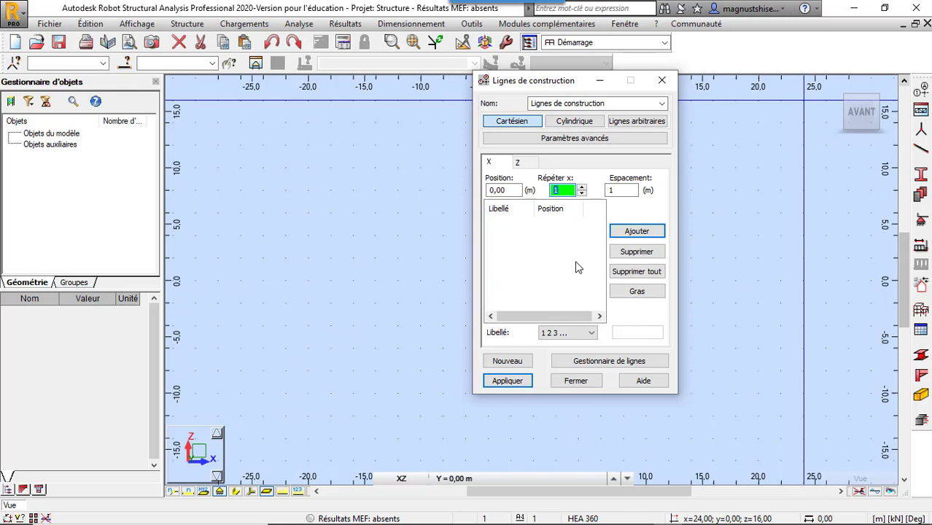
text(8)
key(Tab)
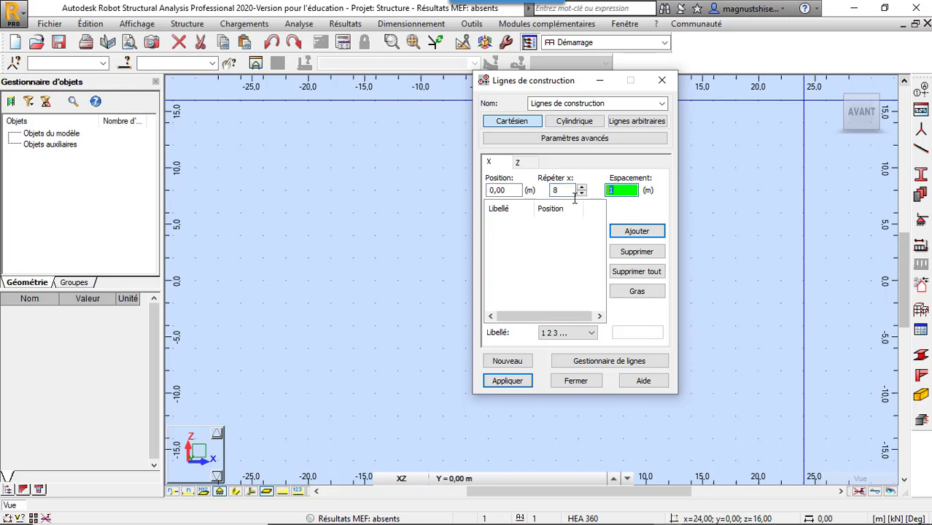
text(4)
click(637, 231)
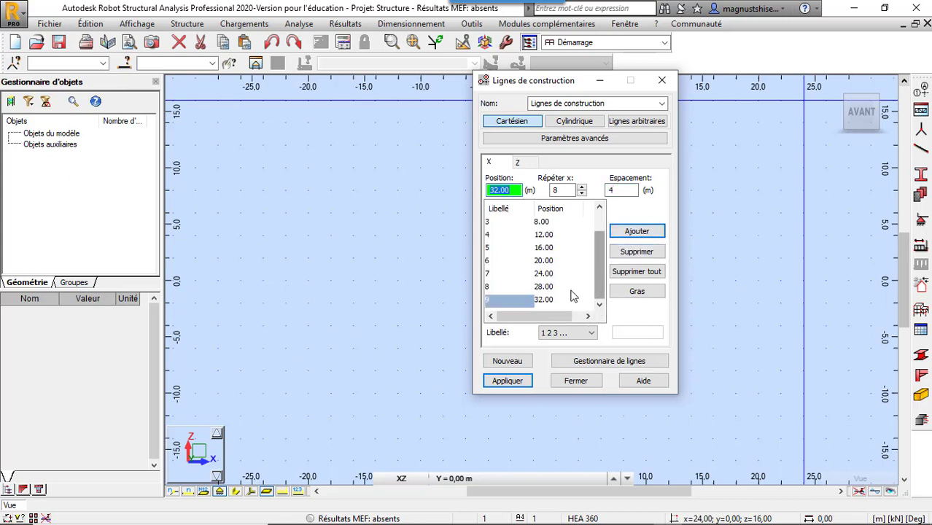
Set one repetition for the Z construction lines and check the frame heights on the section drawing in Foxit Reader.
click(529, 164)
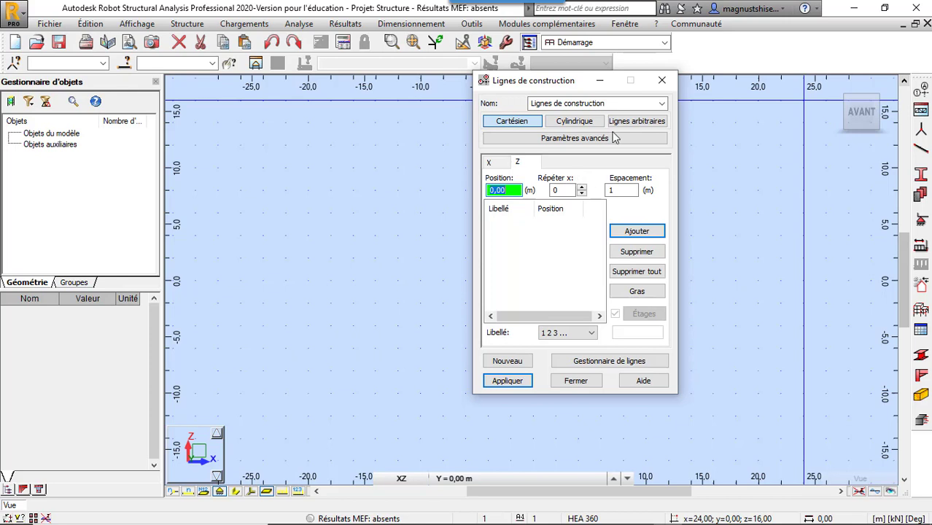
click(582, 187)
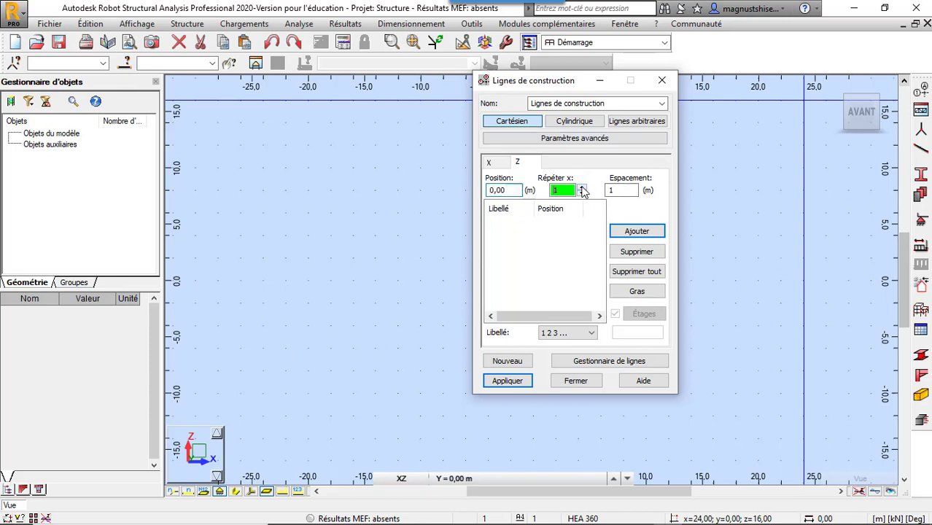
mouse_move(910, 519)
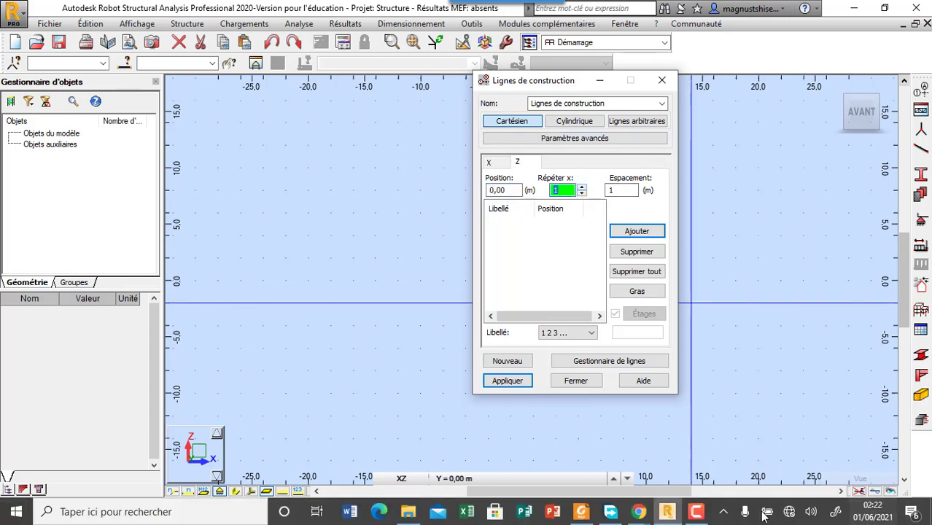
click(581, 512)
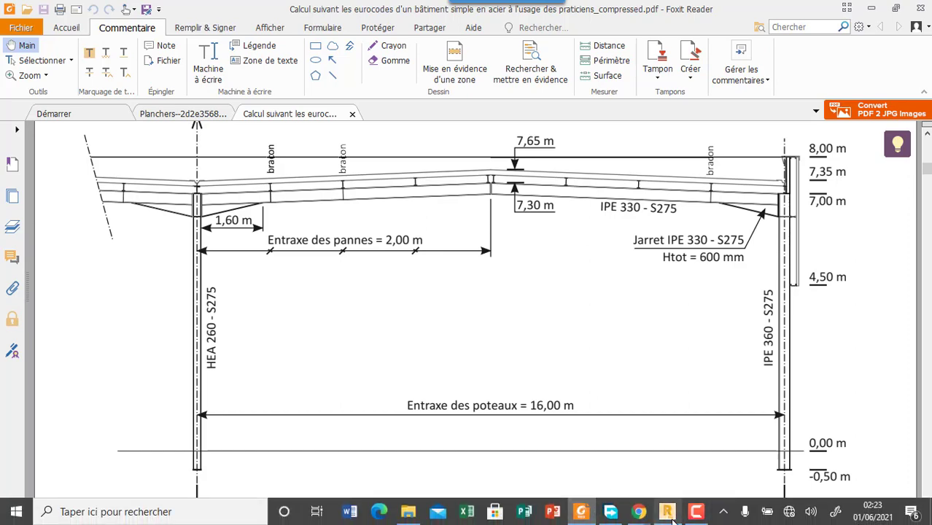
click(668, 512)
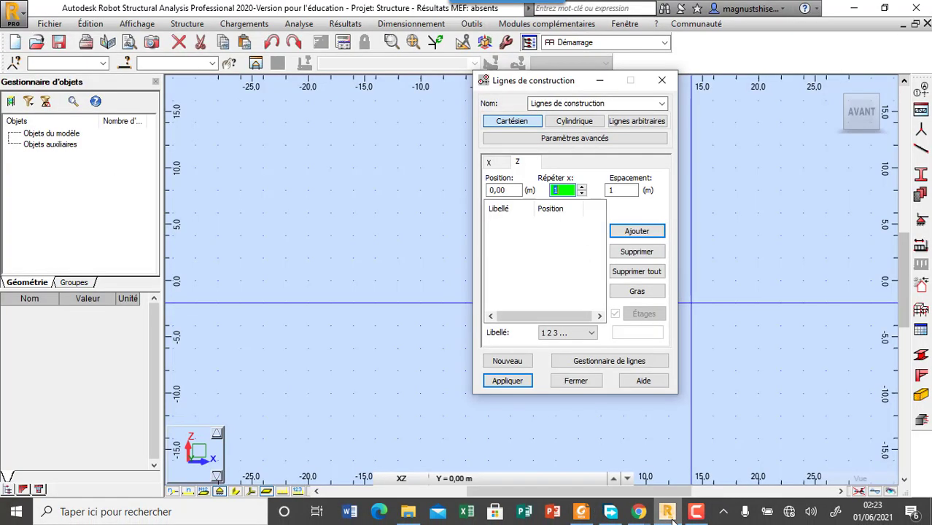
Add Z construction lines starting at 0 m with a 7 m spacing, labelled by value (Valeur).
click(622, 190)
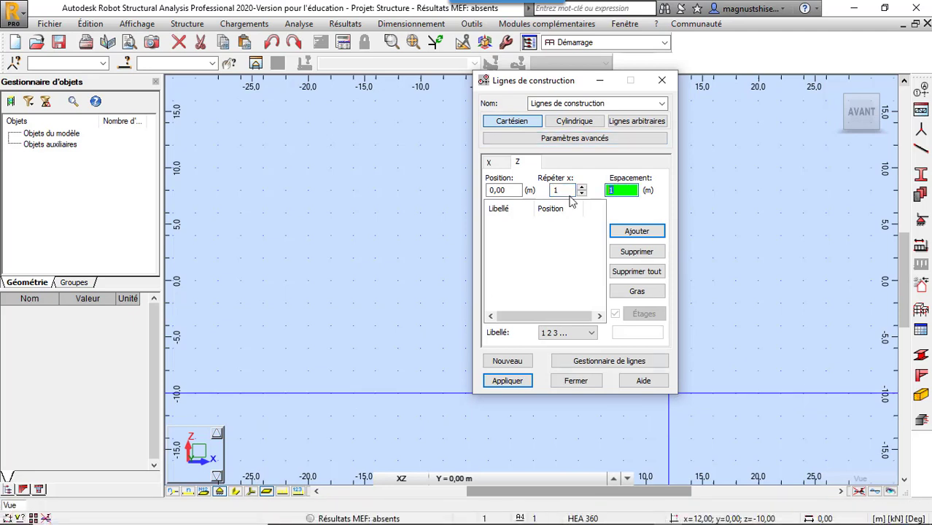
text(7)
click(587, 334)
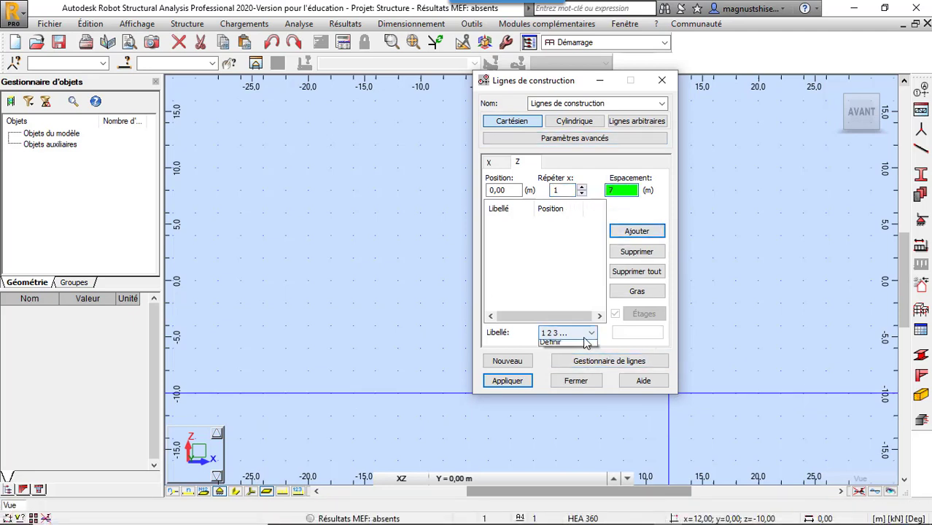
click(565, 365)
click(635, 235)
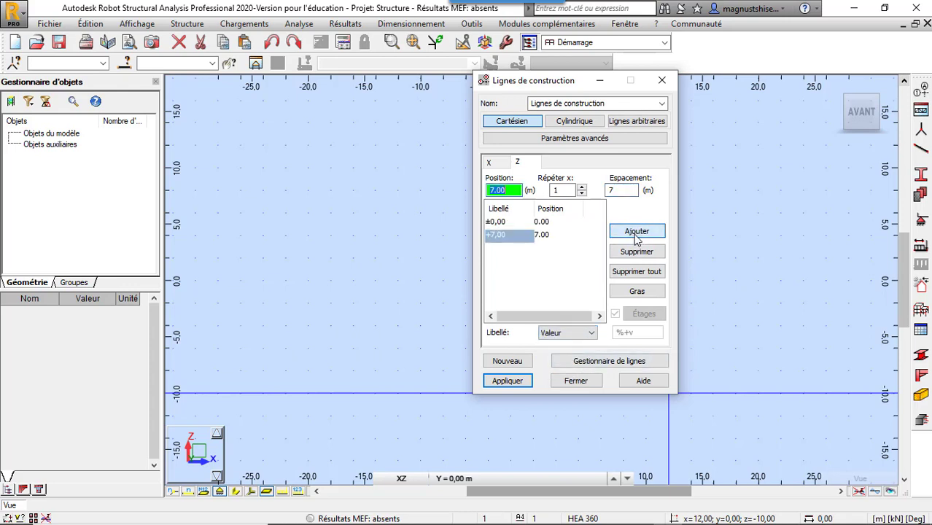
Add a Z construction line 7.3 m above the 0 m line, and apply the construction grid.
click(625, 190)
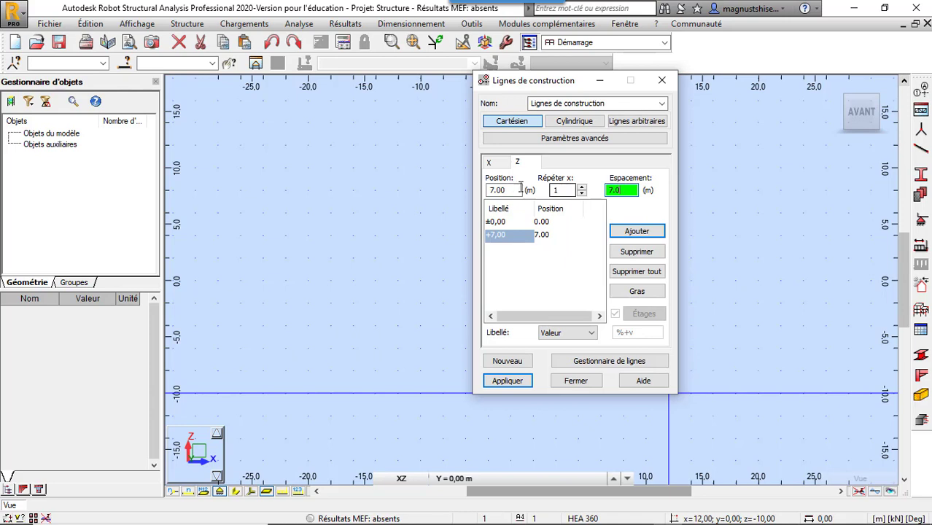
click(497, 221)
click(621, 191)
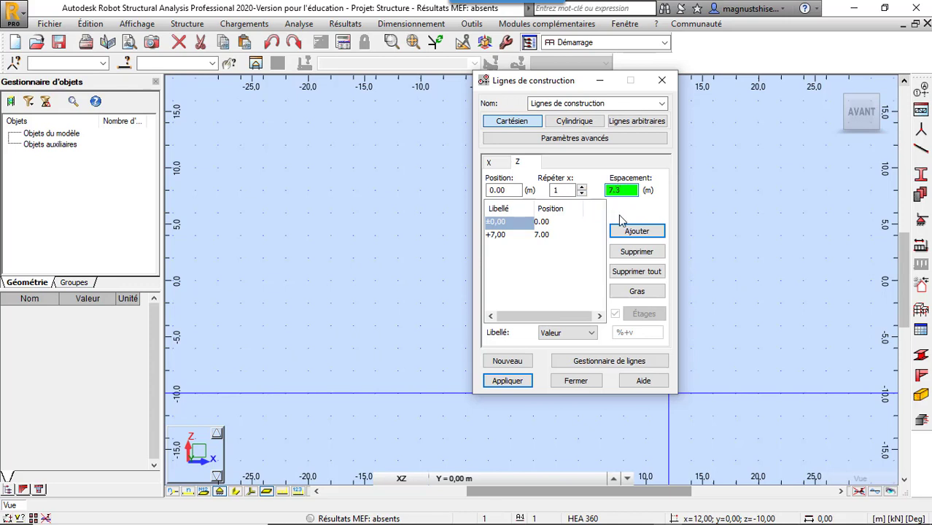
click(634, 232)
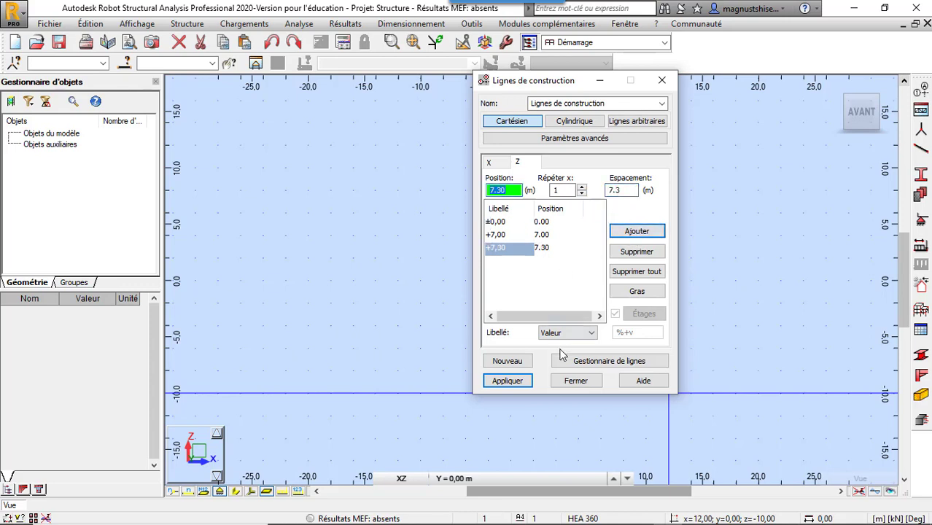
click(507, 381)
click(574, 381)
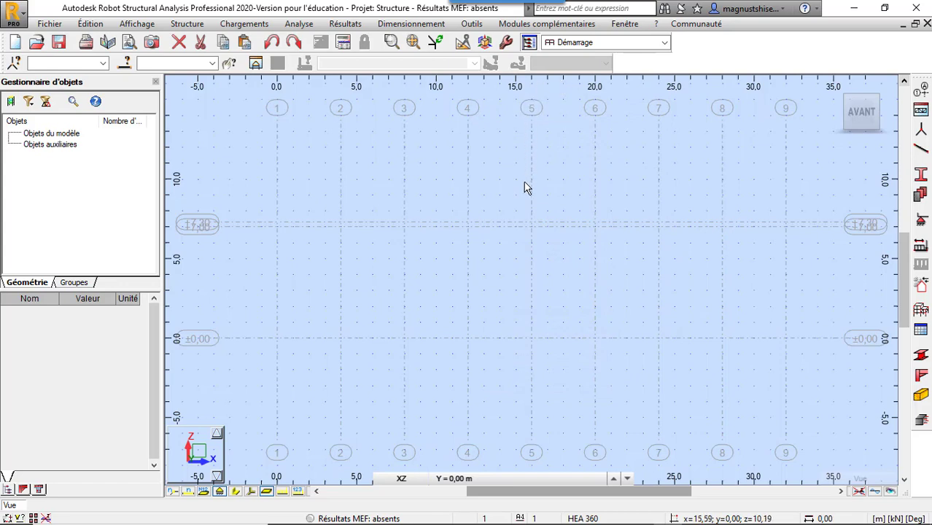
click(402, 479)
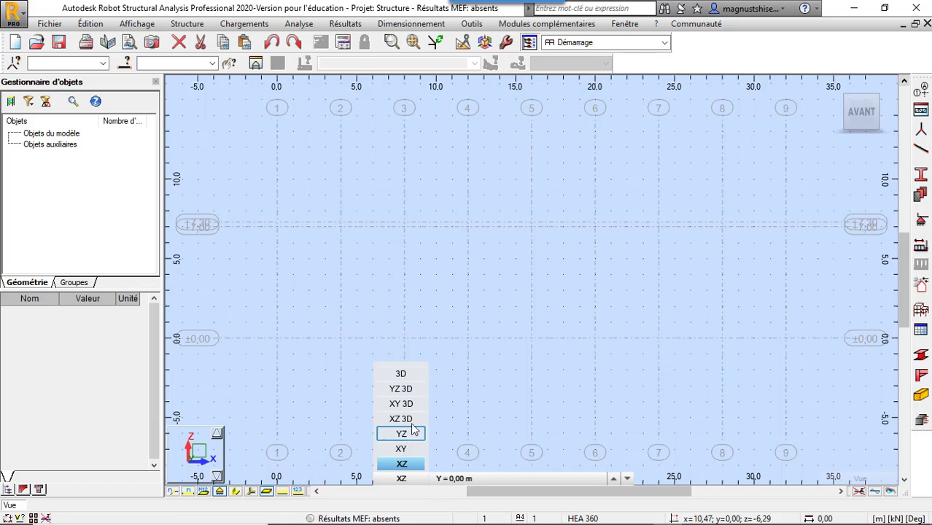
click(553, 180)
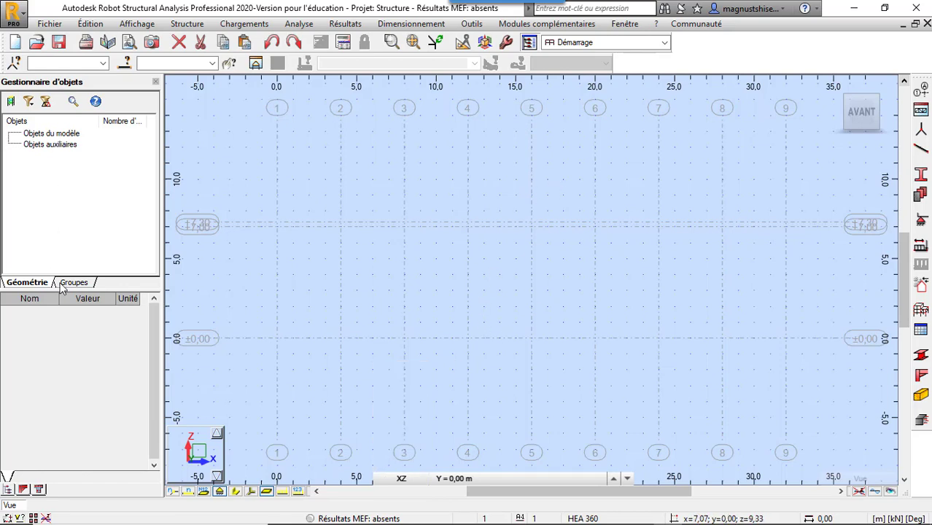
click(402, 482)
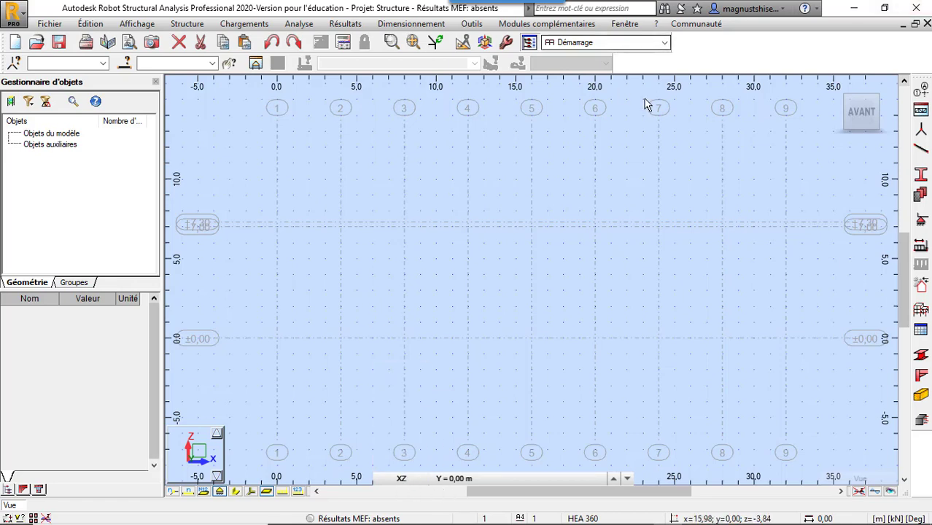
Replace all X construction lines with lines starting at 0 m, repeated 4 times with an 8 m spacing, and apply the grid.
click(924, 91)
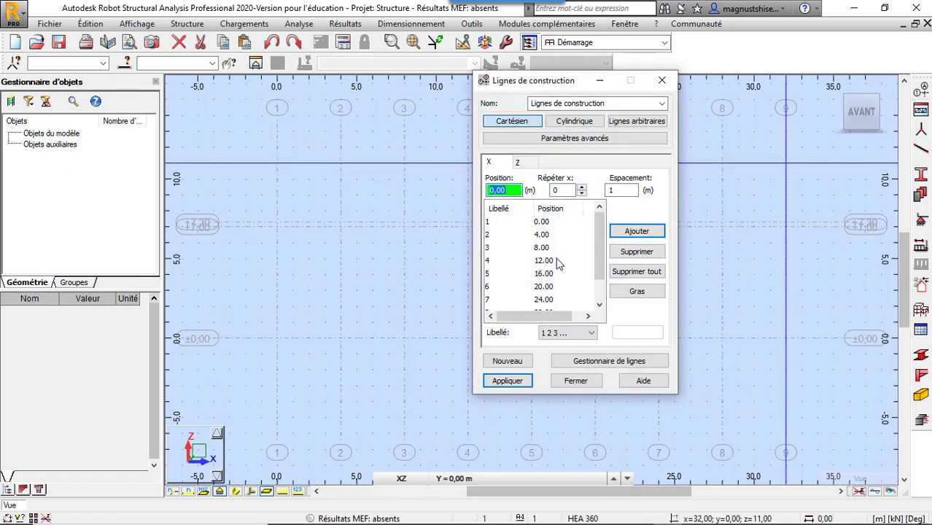
drag(600, 232, 606, 320)
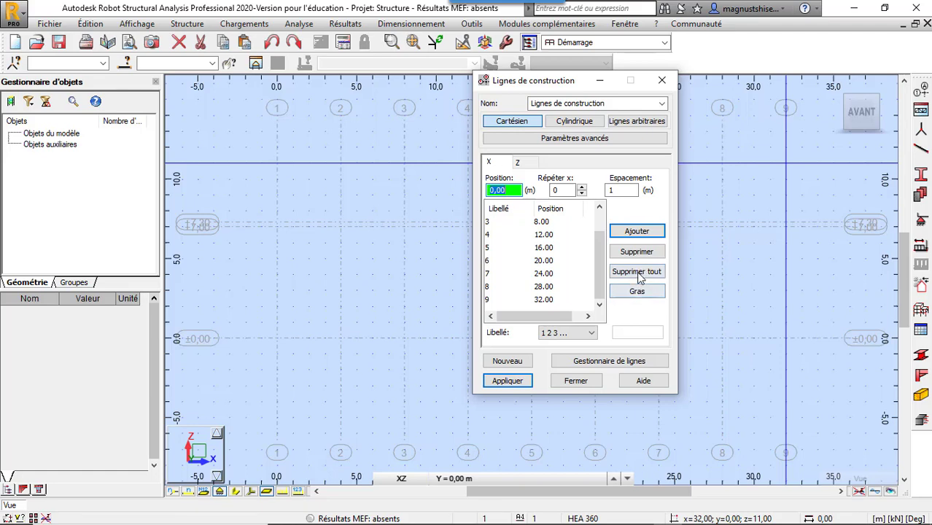
click(637, 271)
double_click(558, 190)
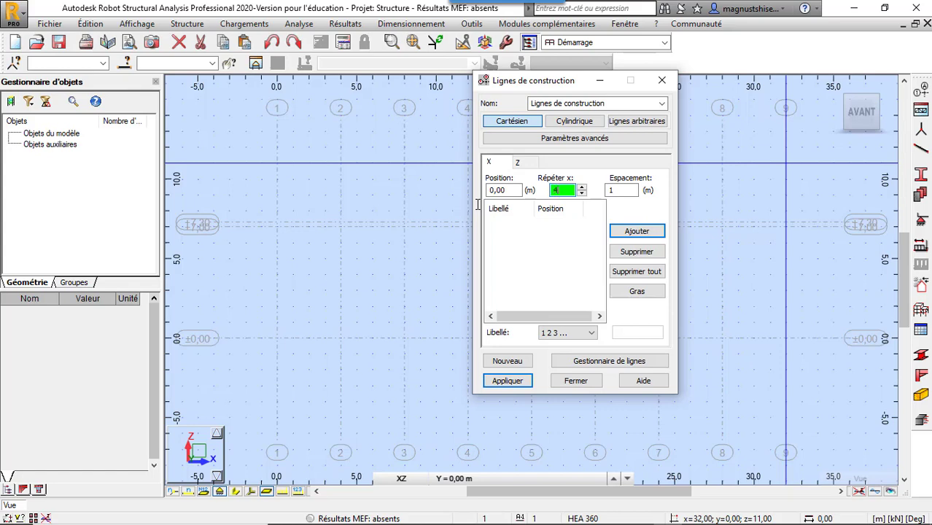
double_click(611, 191)
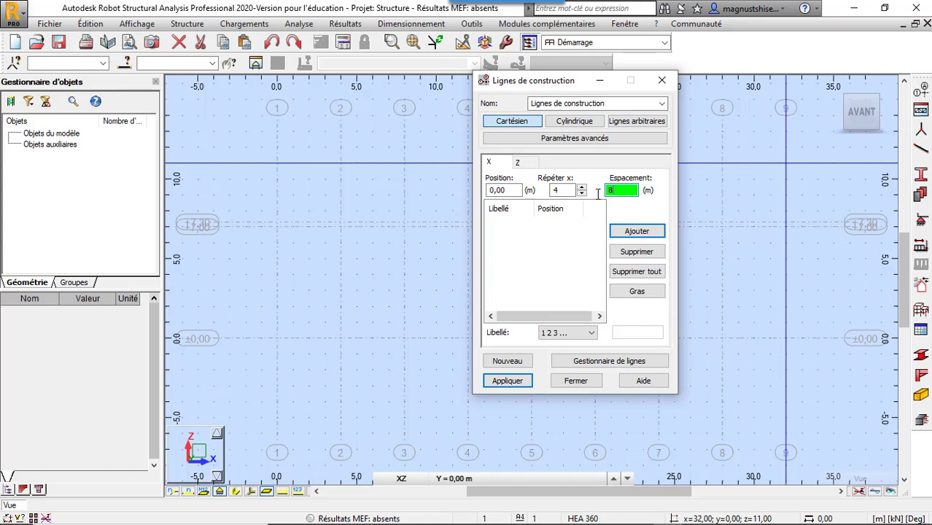
click(636, 230)
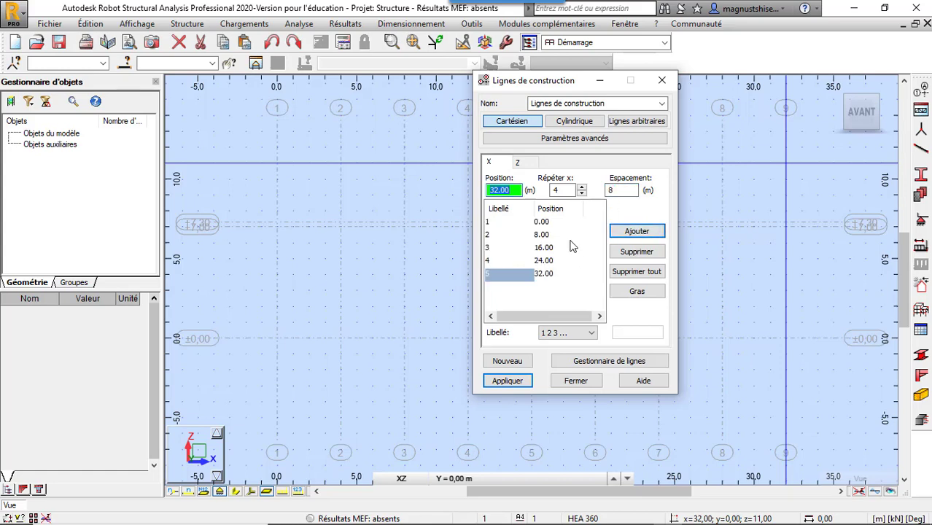
click(510, 384)
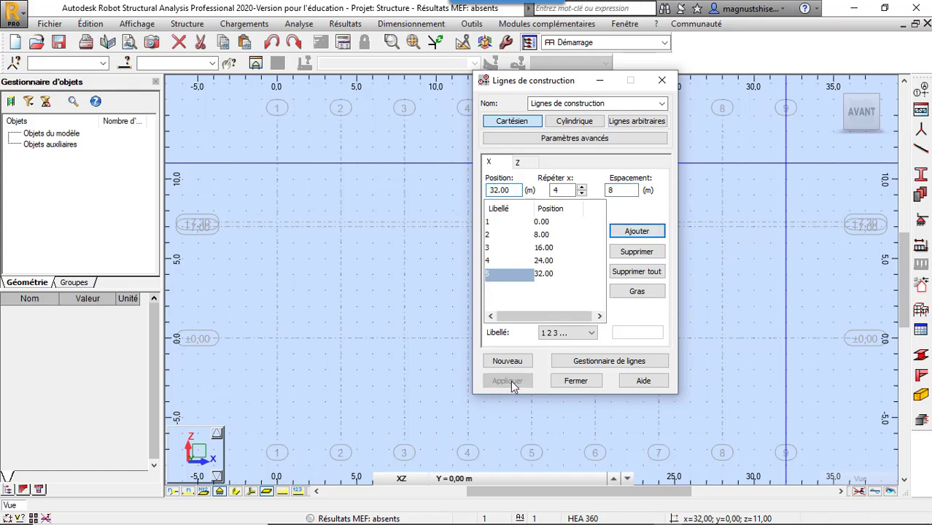
click(576, 381)
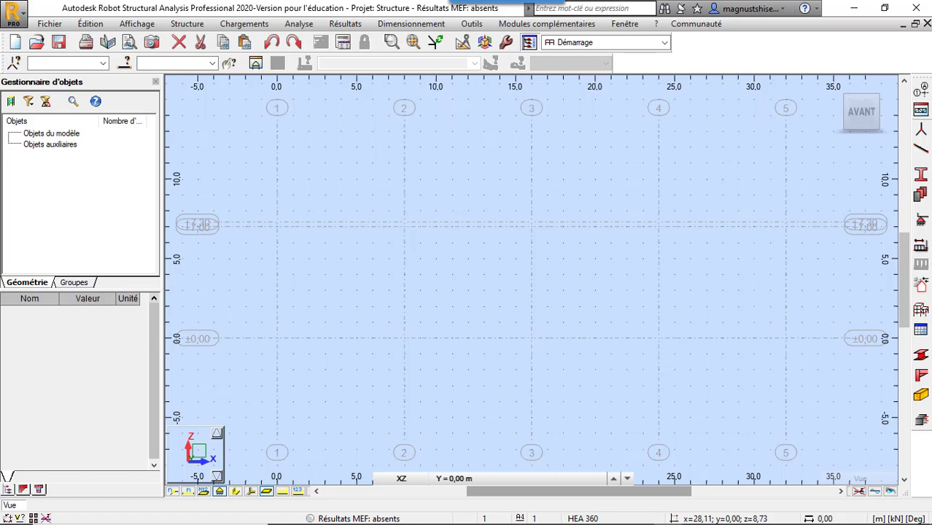
Start the bar definition and add an IPE 360 section in S 275 steel from the European IPE family.
click(928, 156)
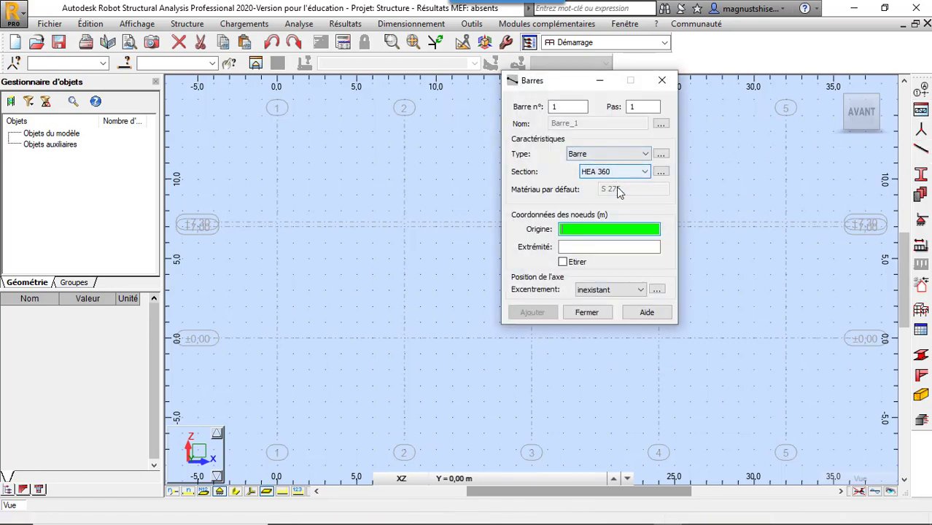
drag(566, 83, 173, 90)
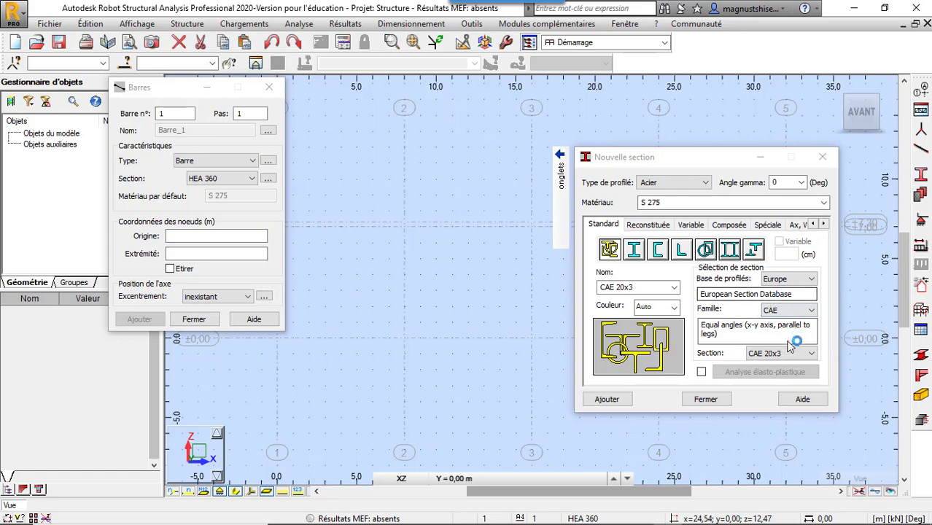
click(802, 310)
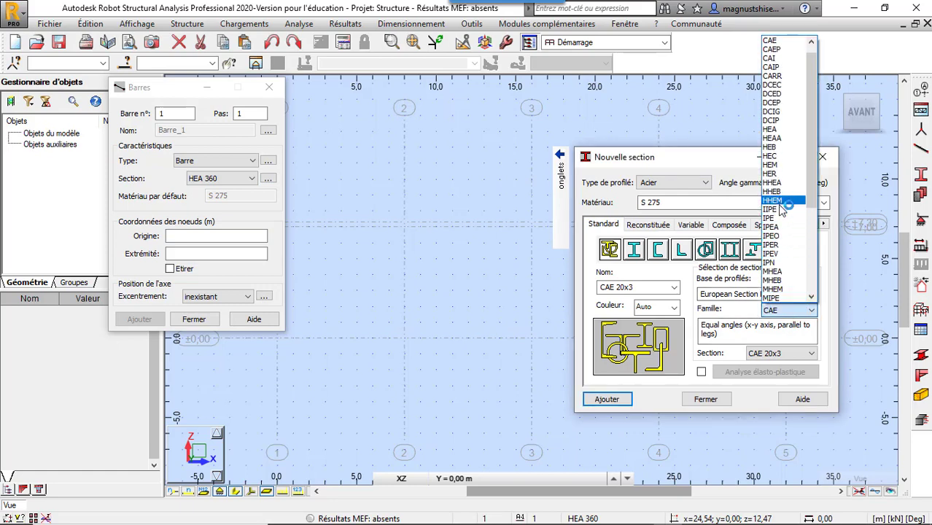
click(779, 218)
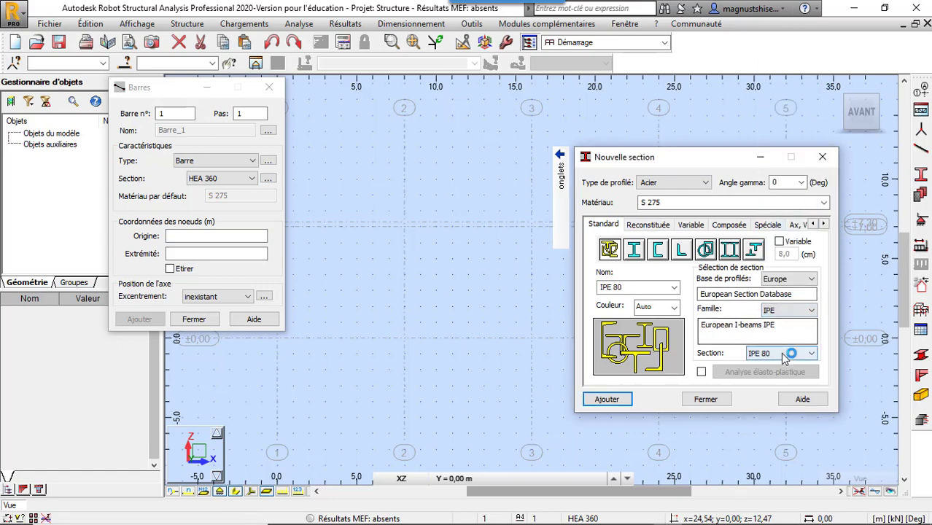
click(791, 353)
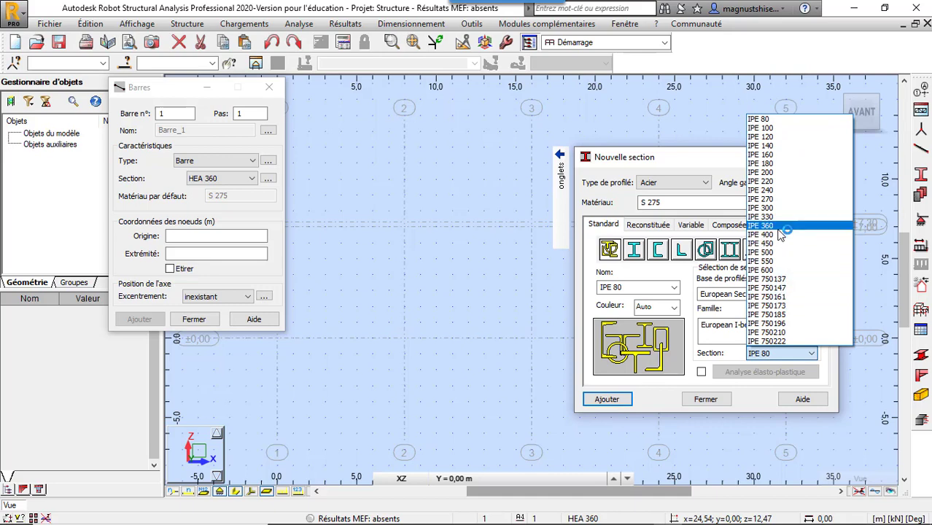
click(621, 399)
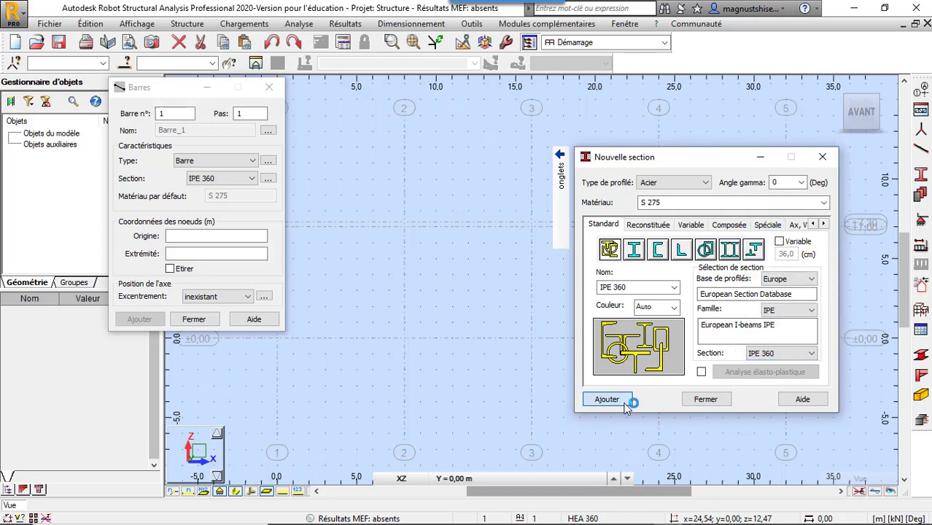
Add the IPE 270 section, overwriting the existing profile of the same name, and close the section definition.
click(766, 353)
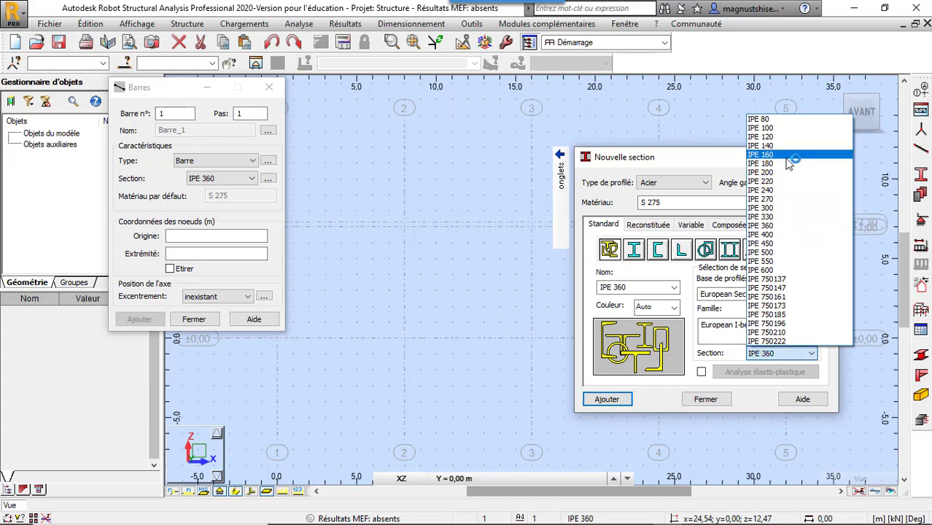
click(786, 198)
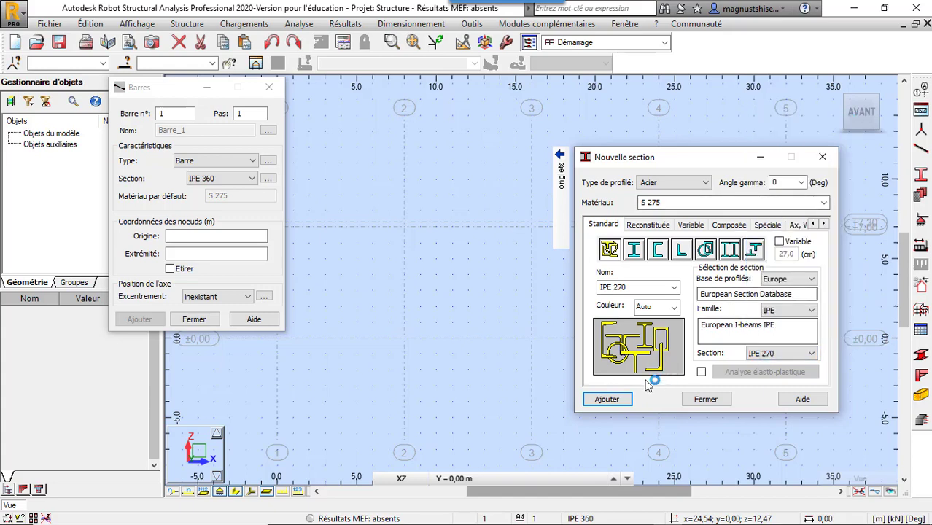
click(620, 399)
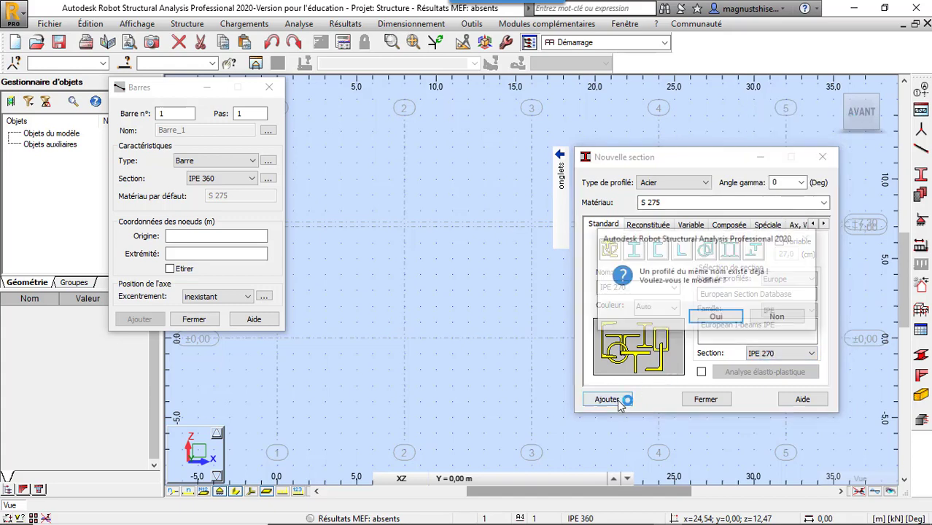
click(715, 318)
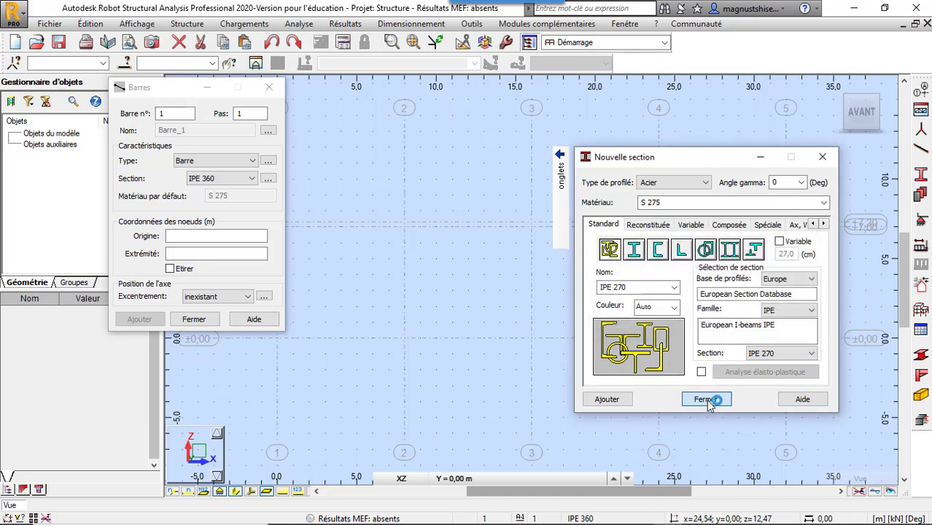
click(710, 400)
Draw IPE 360 columns of type Poteau on axes 1 and 5, from level 0 m to 7 m.
click(227, 160)
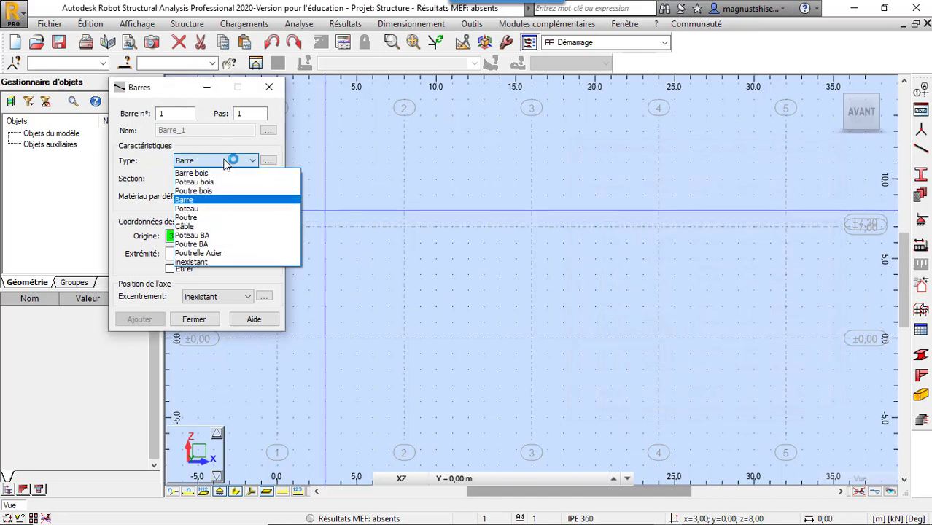
click(216, 210)
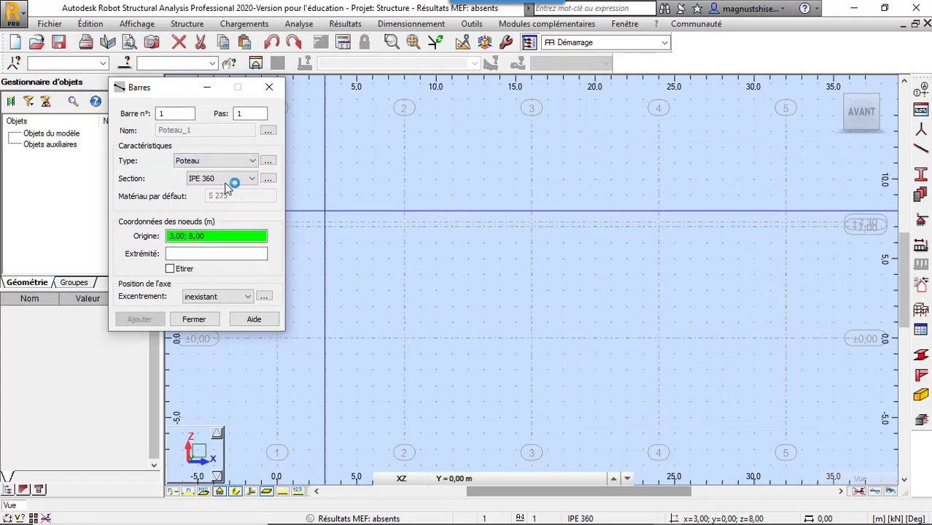
click(225, 181)
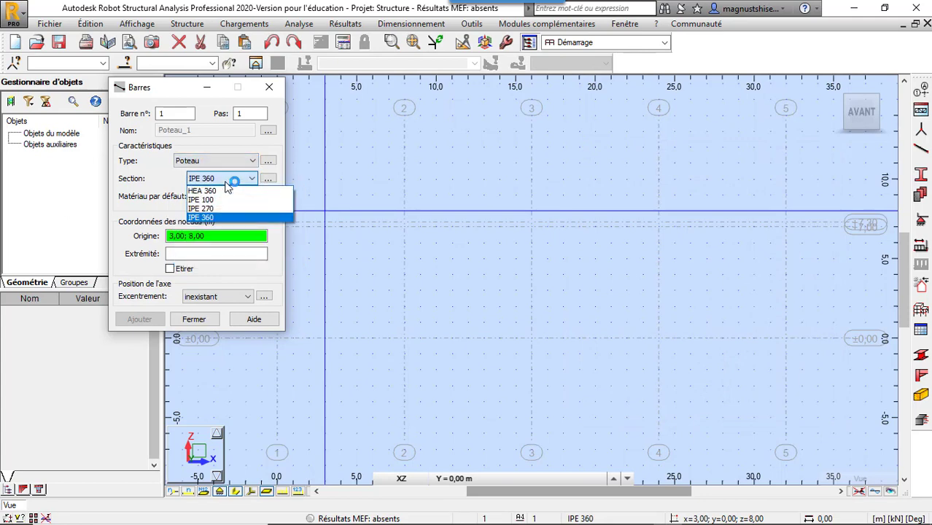
click(211, 217)
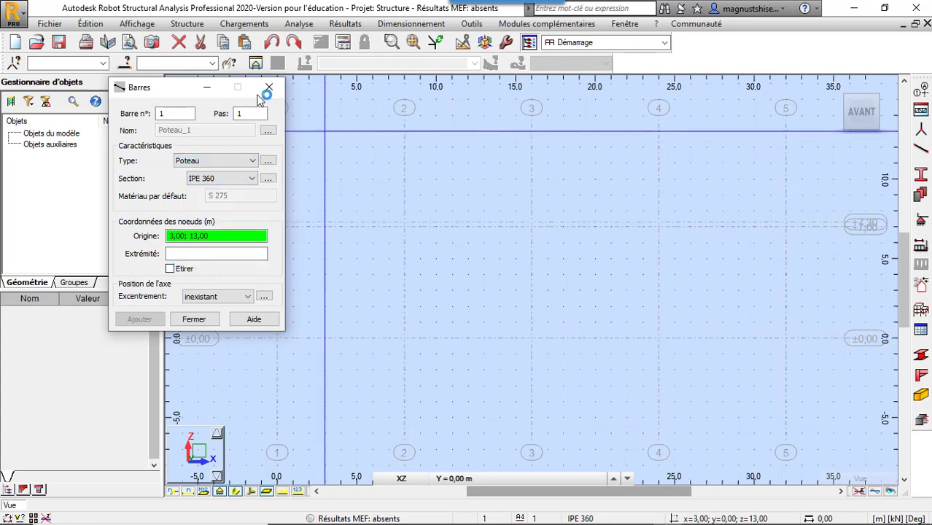
drag(169, 90, 71, 102)
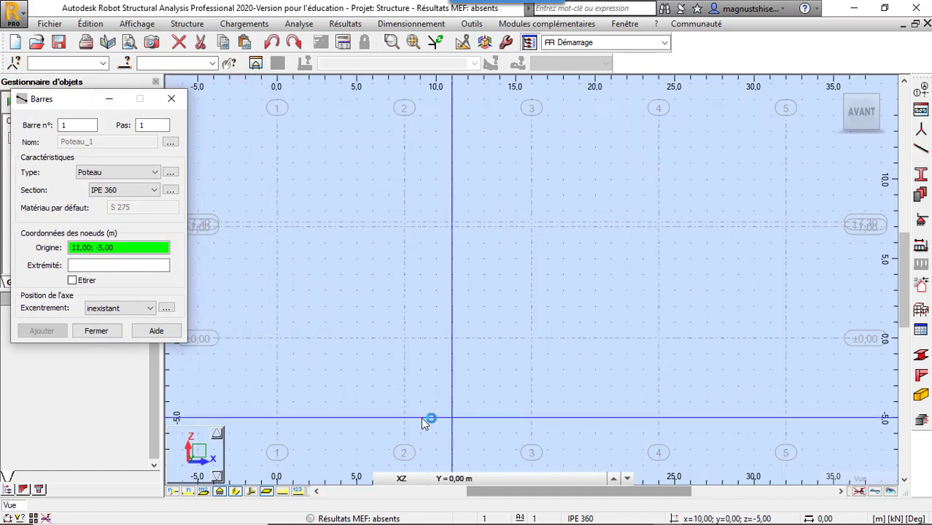
click(278, 338)
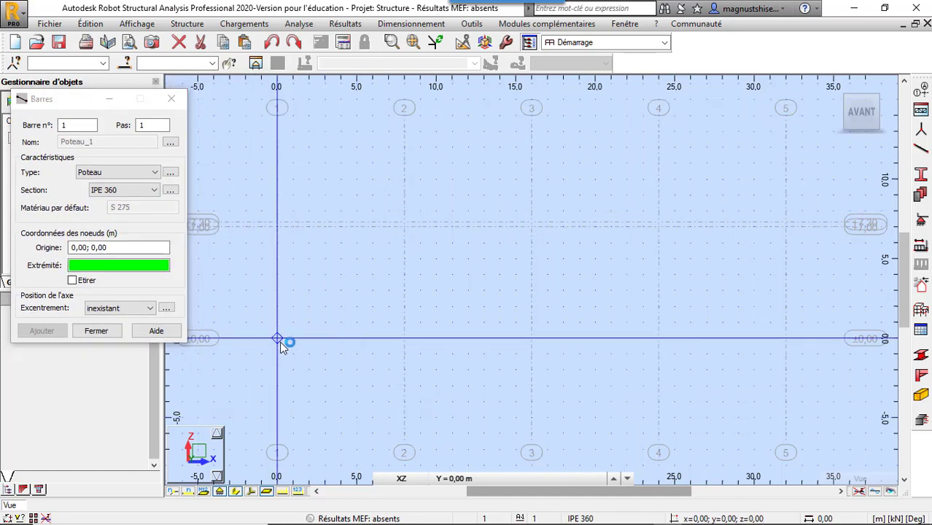
click(280, 231)
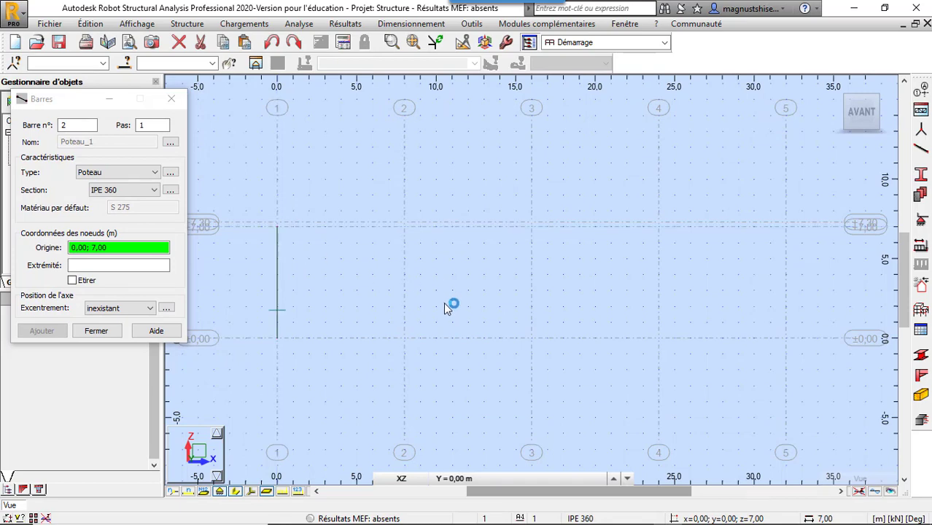
click(785, 338)
click(791, 243)
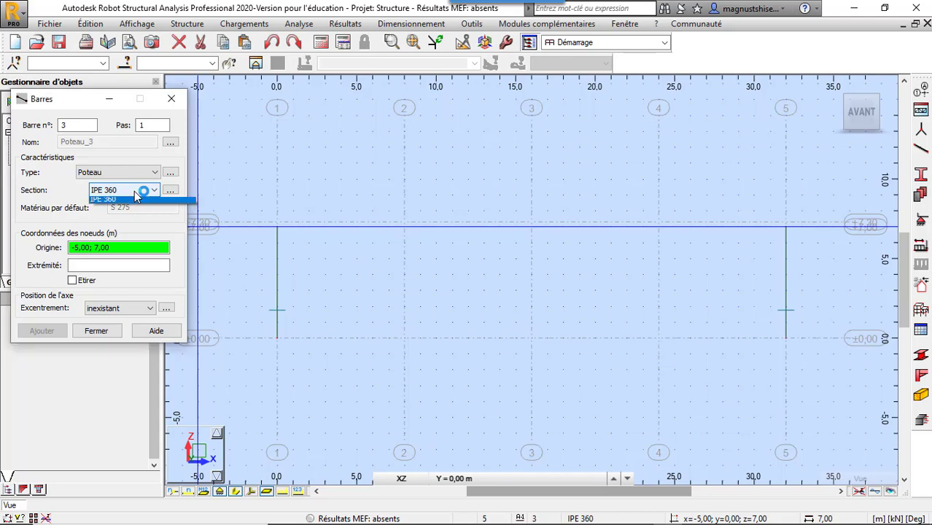
Draw an IPE 270 column on axis 3 from level 0 m to 7 m.
click(127, 222)
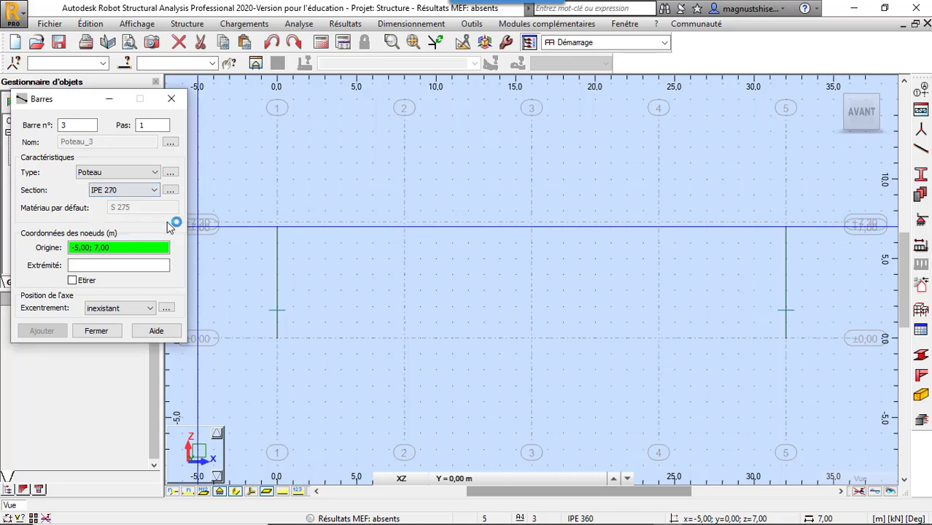
click(527, 342)
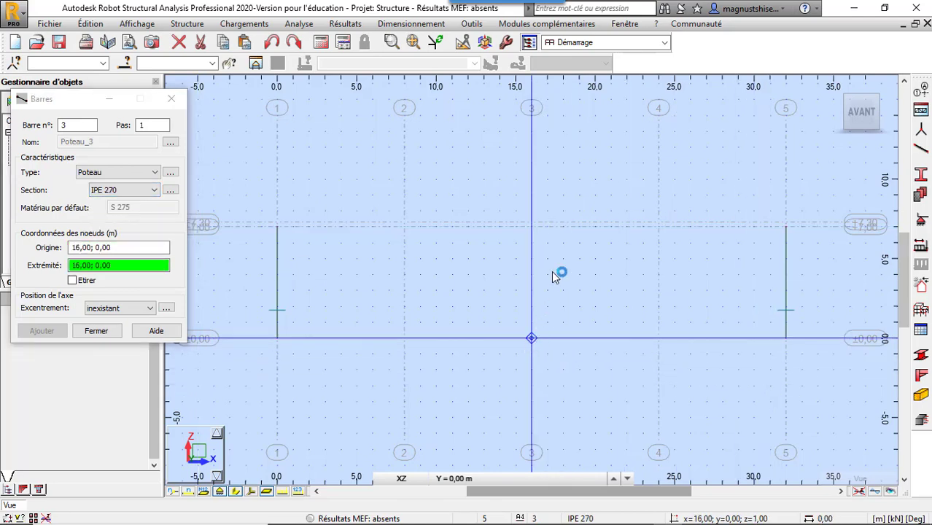
click(533, 233)
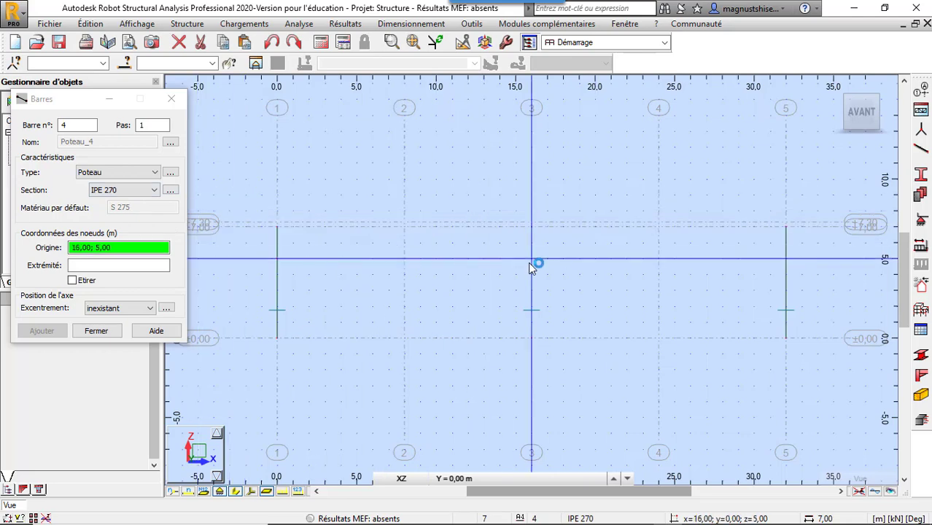
Set the bar type to Poutre and check the rafter profile on the frame section drawing in Foxit Reader.
click(102, 173)
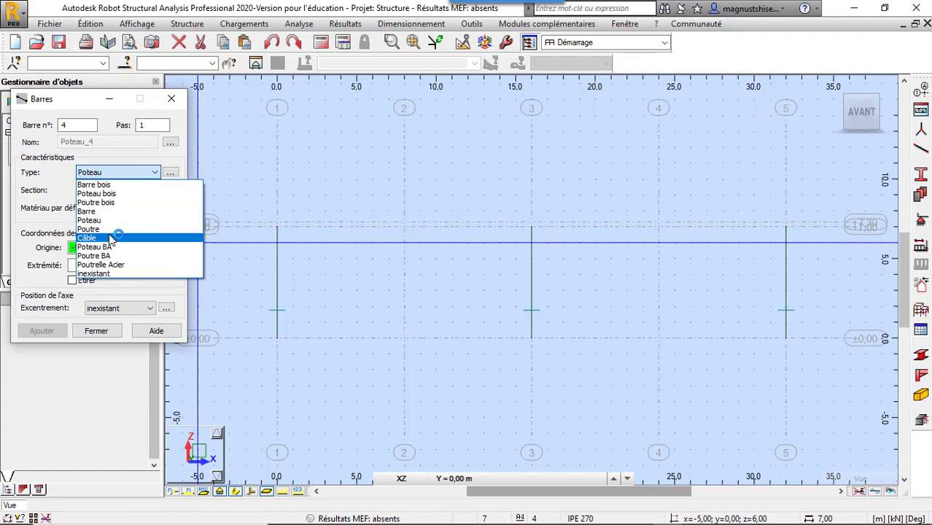
click(117, 229)
mouse_move(660, 514)
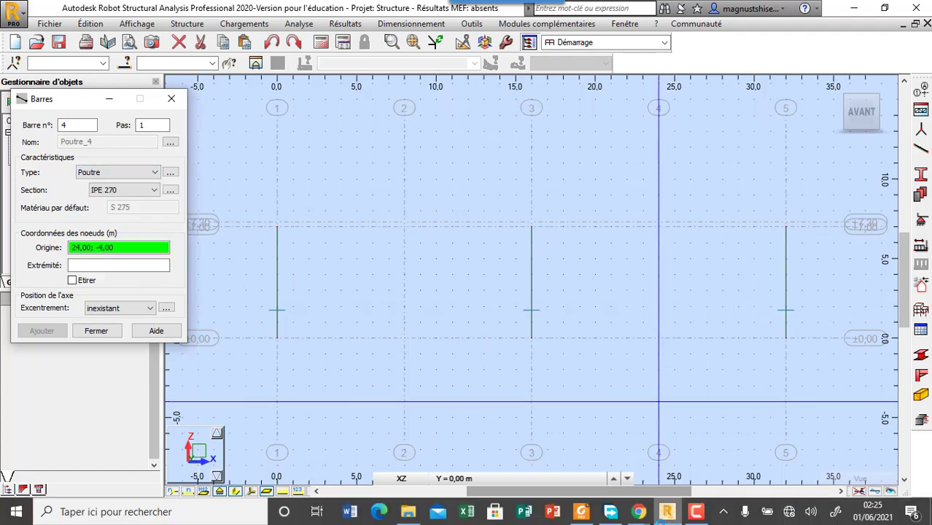
click(588, 513)
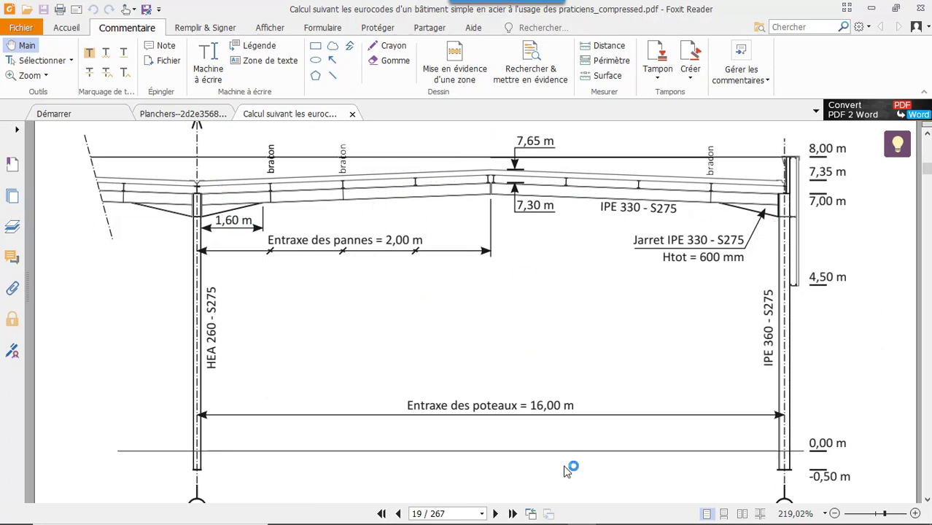
Switch back to Robot Structural Analysis and add an IPE 330 section in S 275 from the European profile database.
mouse_move(611, 515)
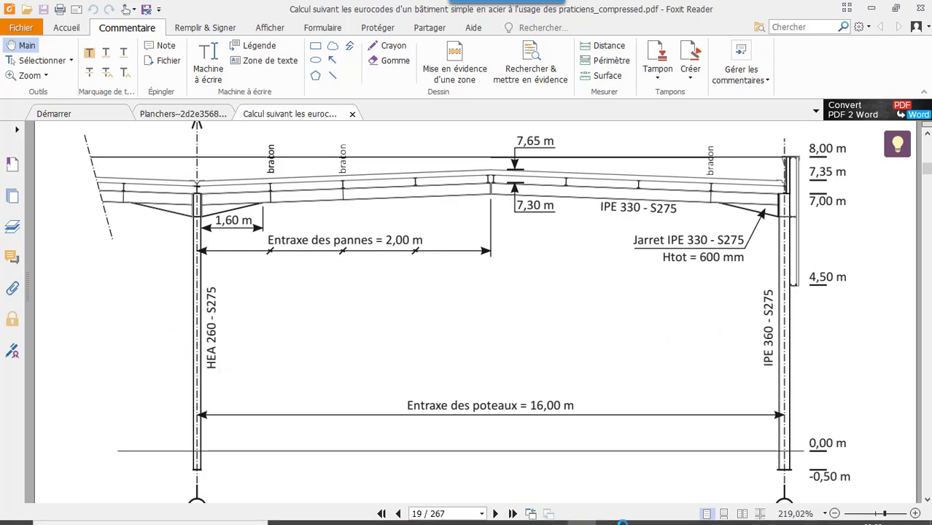
click(678, 511)
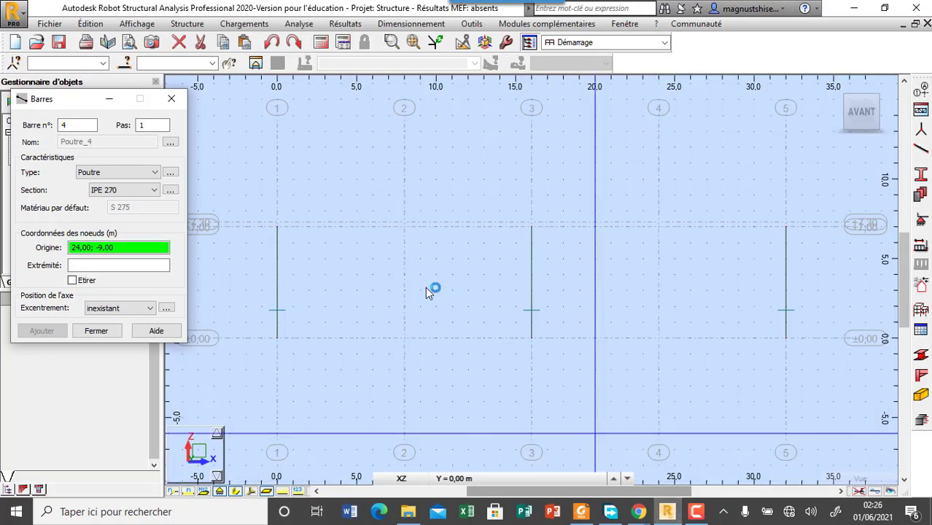
click(105, 191)
click(107, 190)
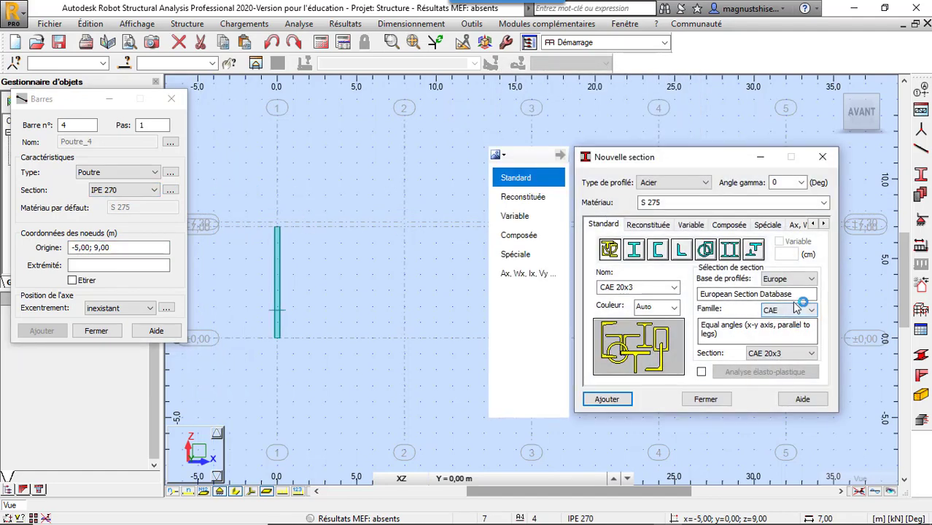
click(796, 312)
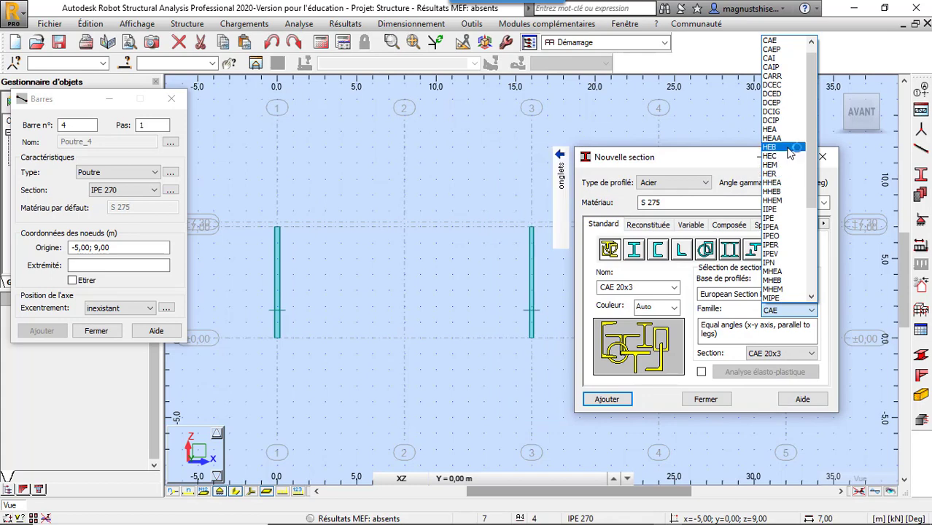
click(780, 218)
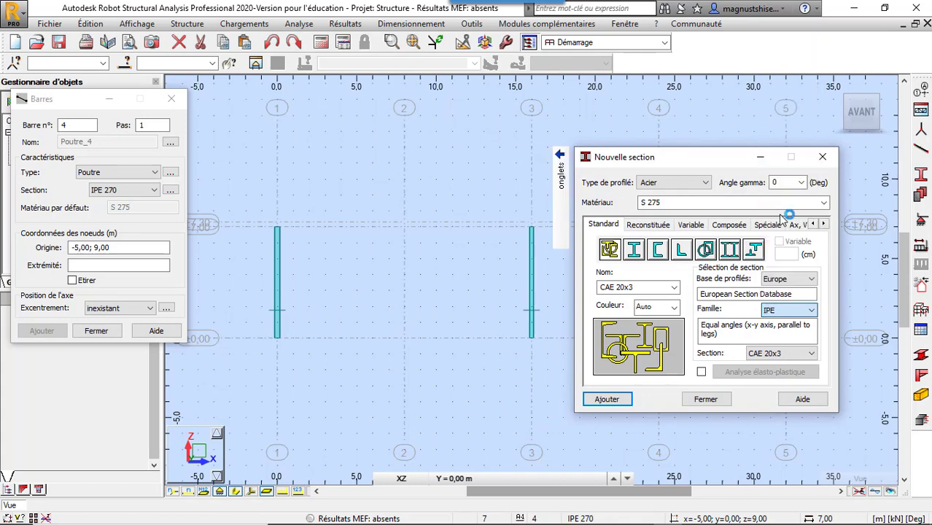
click(799, 353)
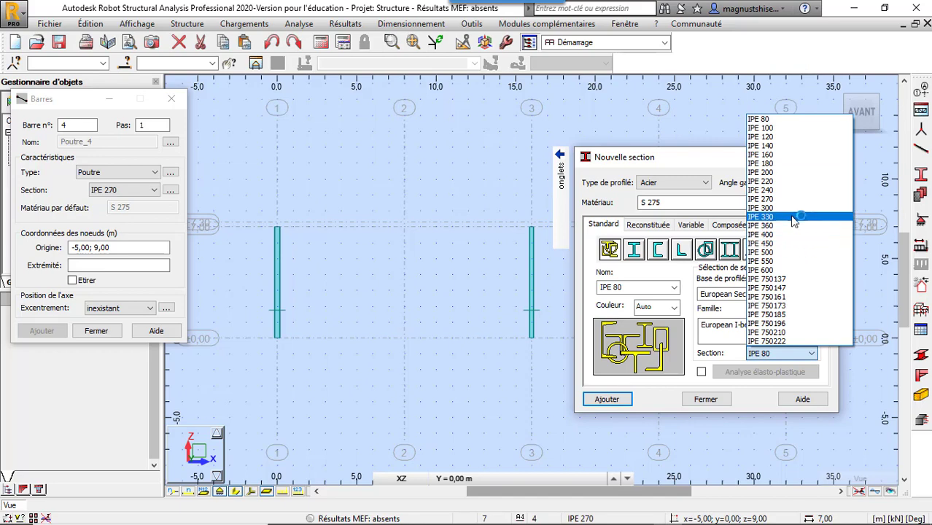
click(794, 217)
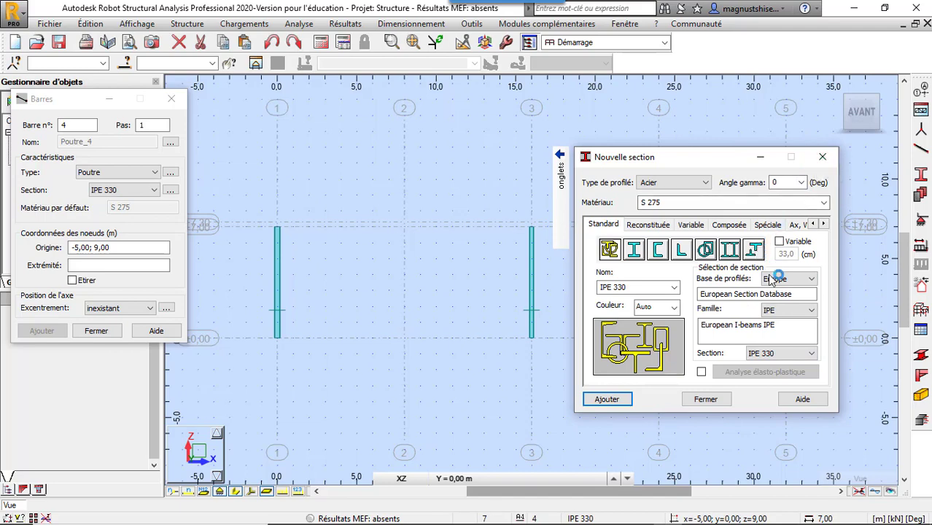
Add the HEA 260 section from the HEA family and close the section definition.
click(810, 310)
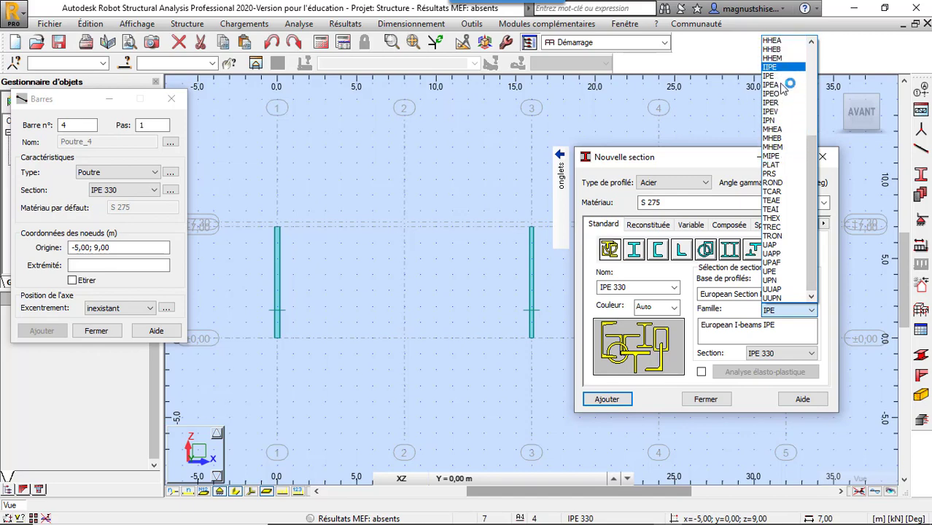
scroll(787, 115, up, 2)
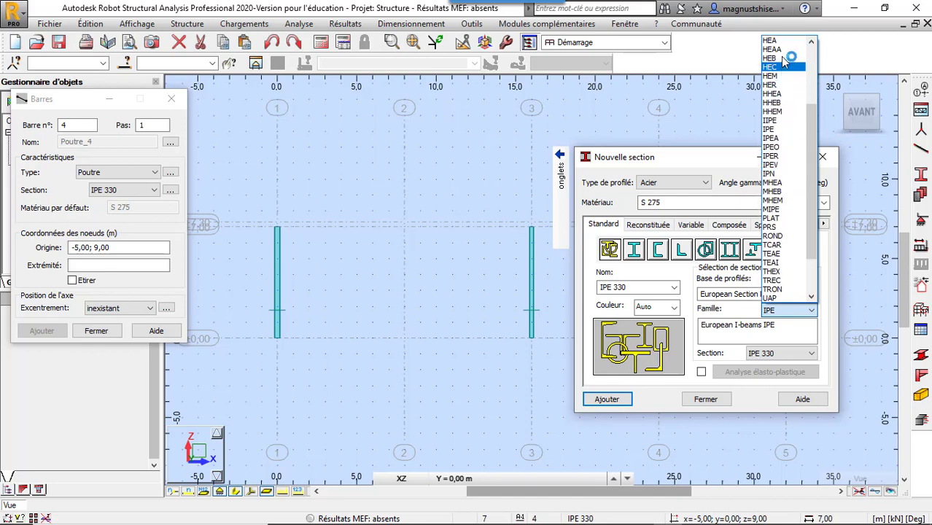
click(783, 43)
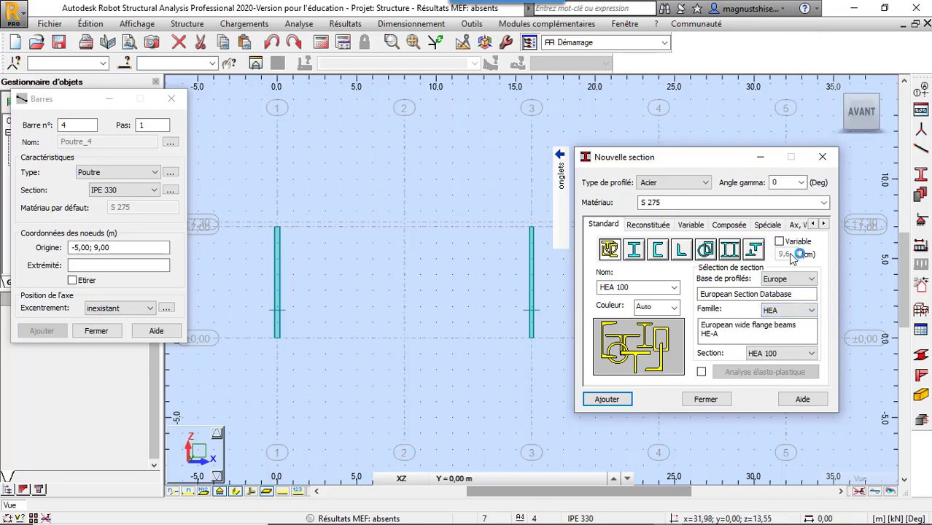
click(803, 355)
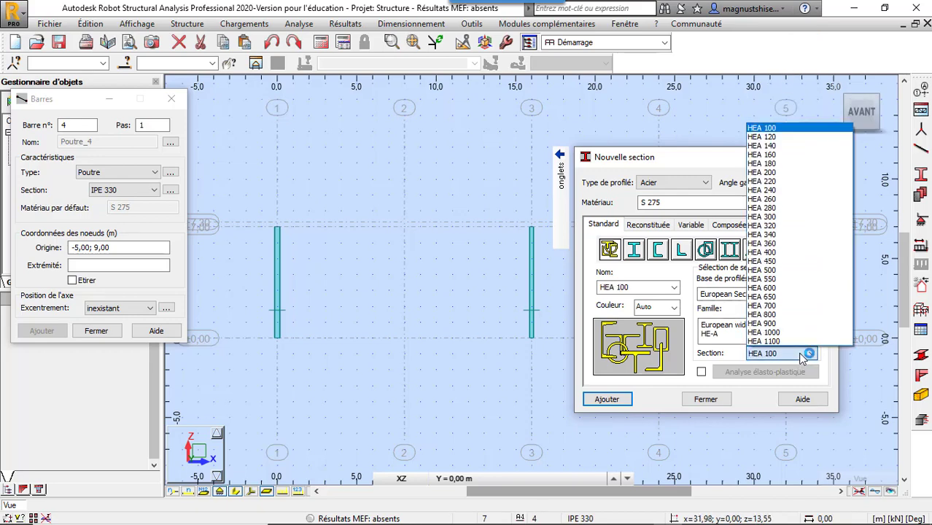
click(797, 199)
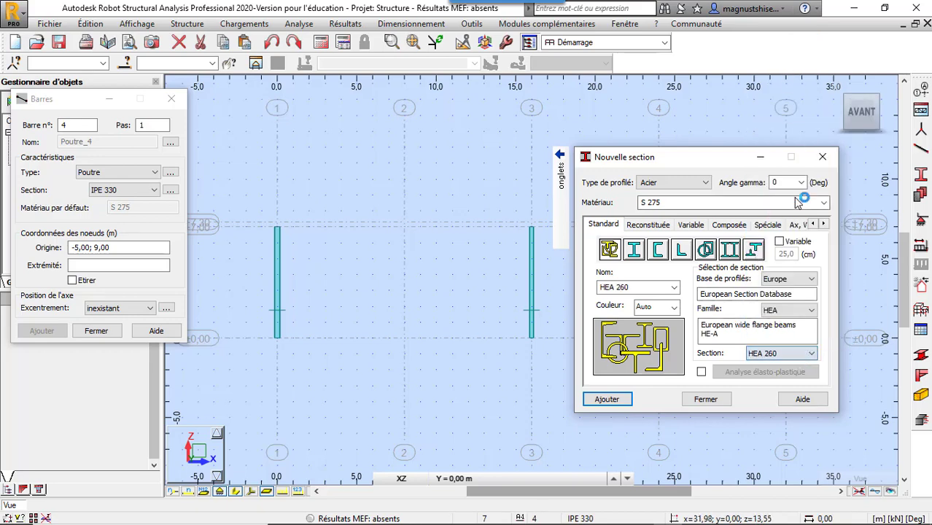
click(620, 401)
click(689, 398)
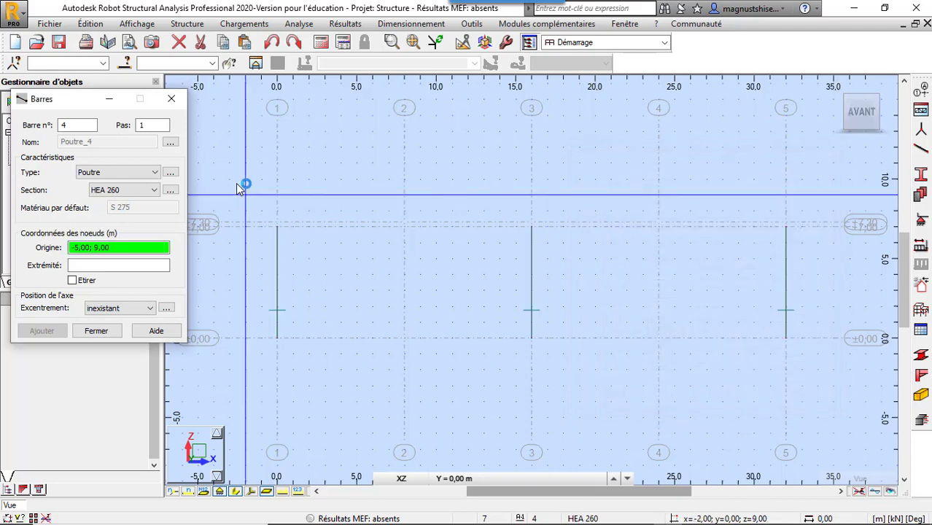
Draw IPE 330 rafters from axis 1 at 7 m to axis 2 at 7.30 m, and on to axis 3 at 7 m.
click(151, 191)
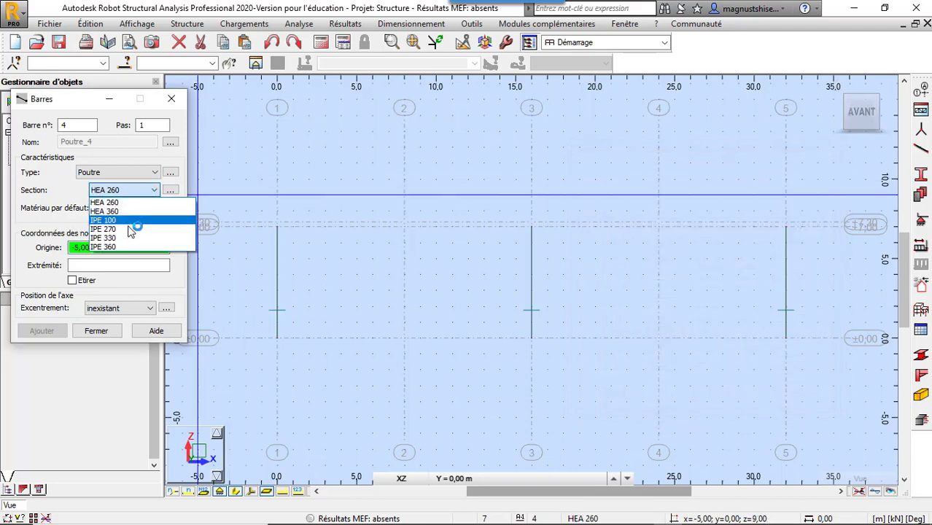
click(127, 241)
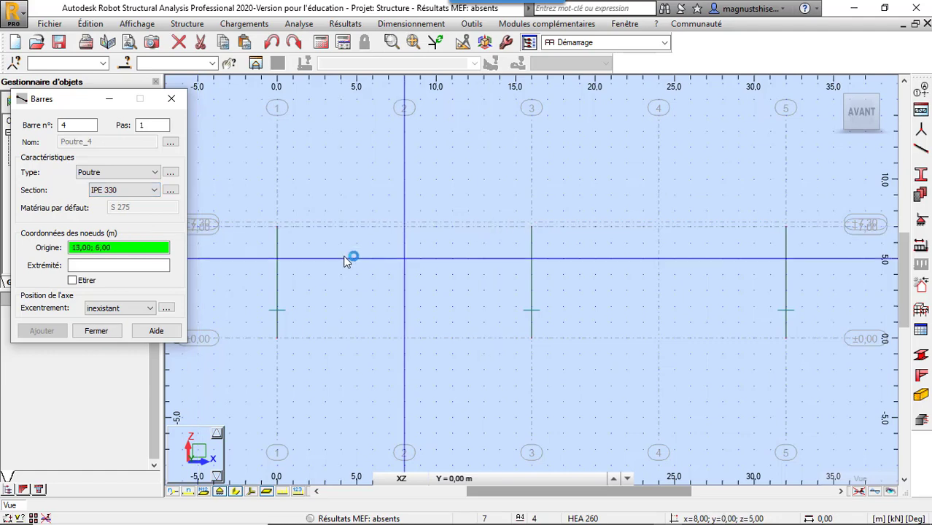
click(271, 231)
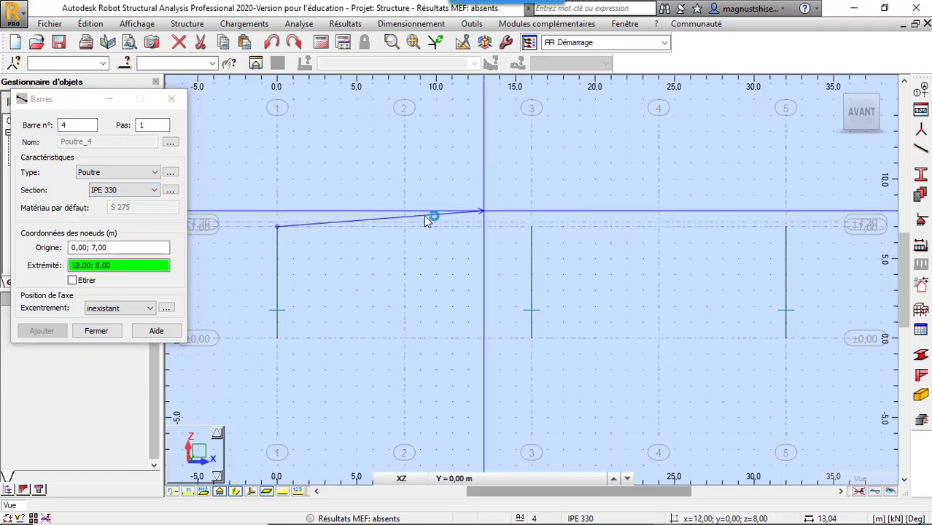
scroll(427, 216, up, 3)
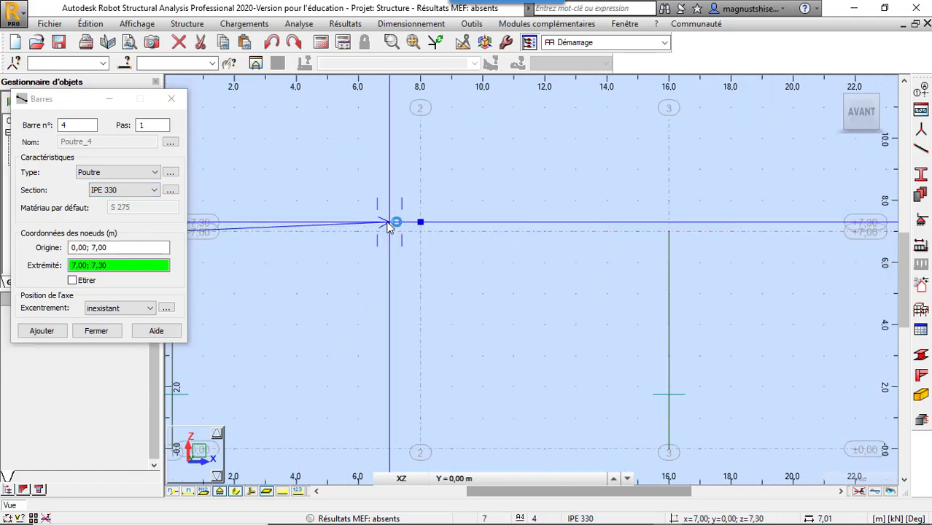
click(430, 222)
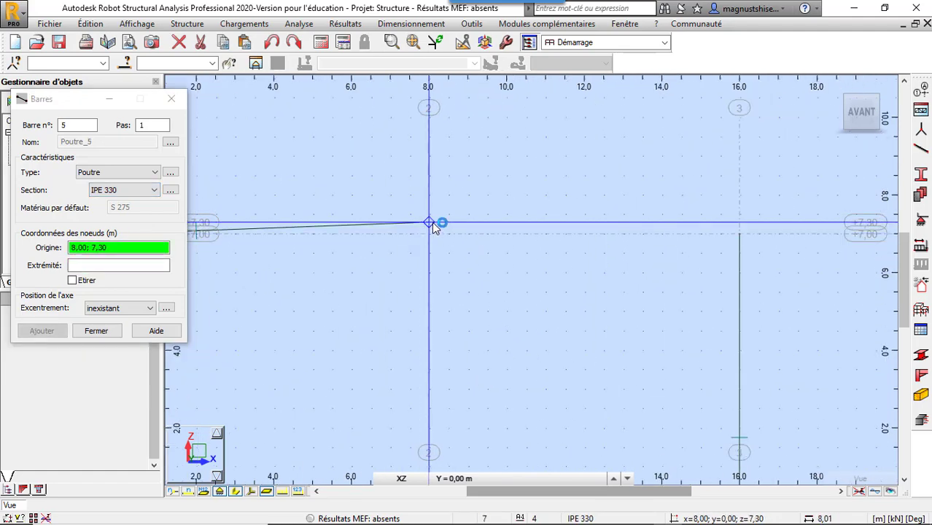
click(739, 243)
Draw IPE 330 rafters from axis 3 at 7 m over axis 4 at 7.30 m to axis 5 at 7 m, and end bar creation.
scroll(467, 239, down, 2)
scroll(457, 234, down, 3)
scroll(396, 227, down, 3)
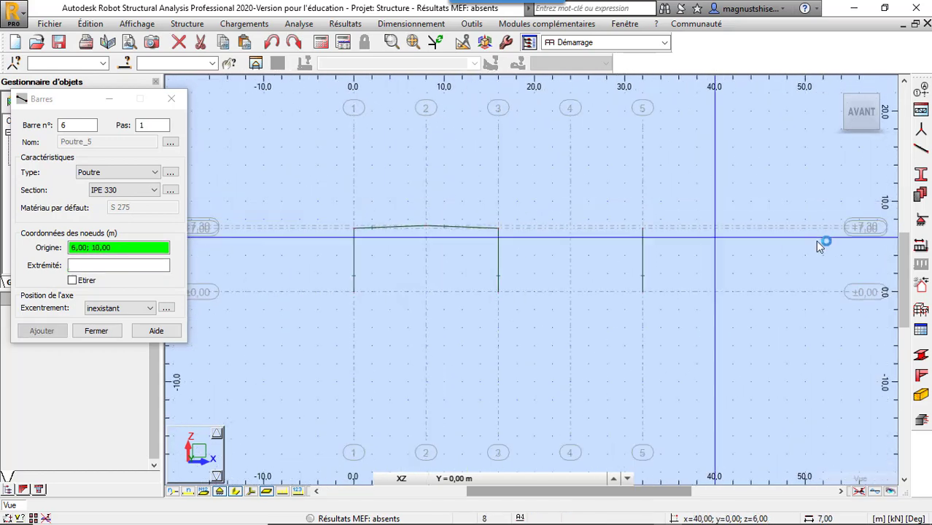
scroll(585, 218, up, 3)
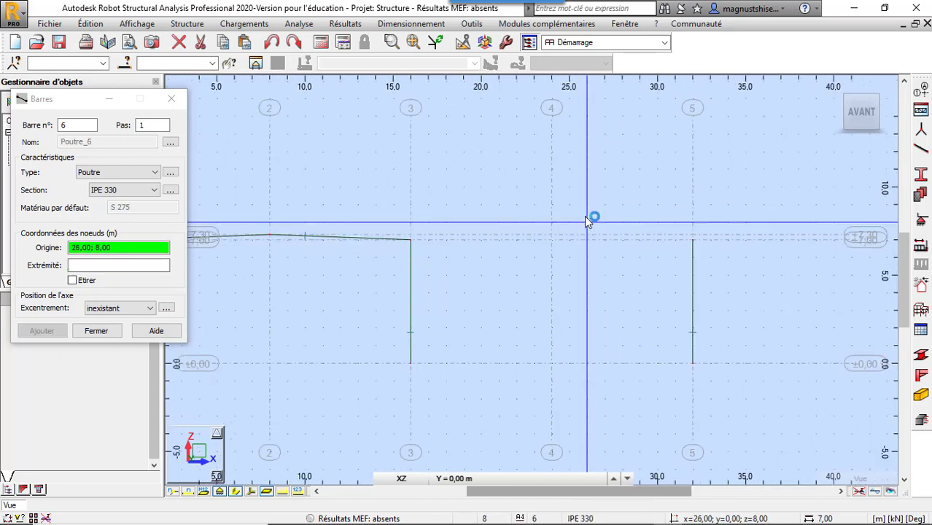
click(411, 240)
scroll(572, 219, up, 3)
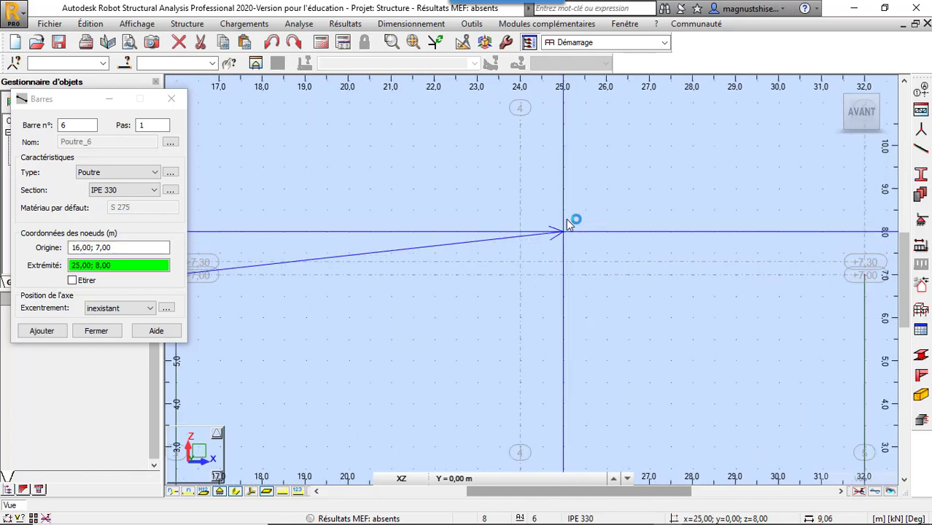
click(520, 260)
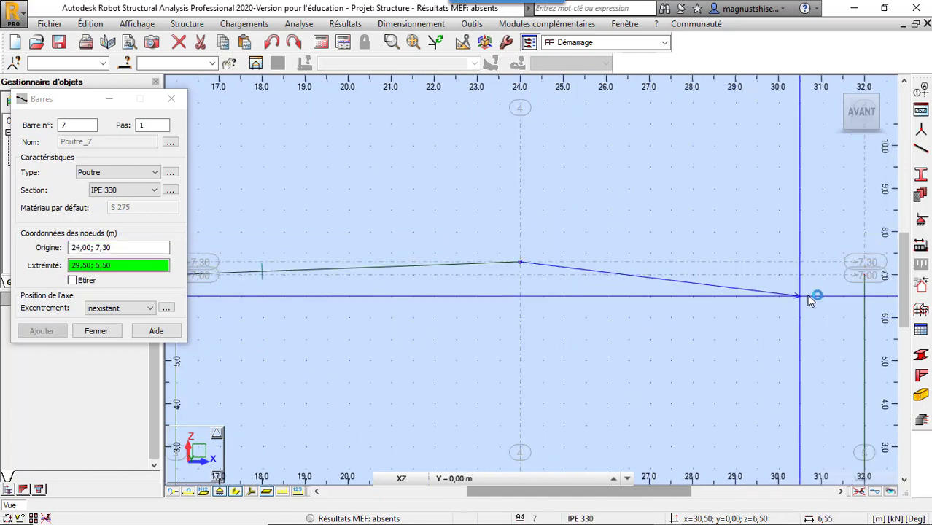
scroll(599, 315, down, 3)
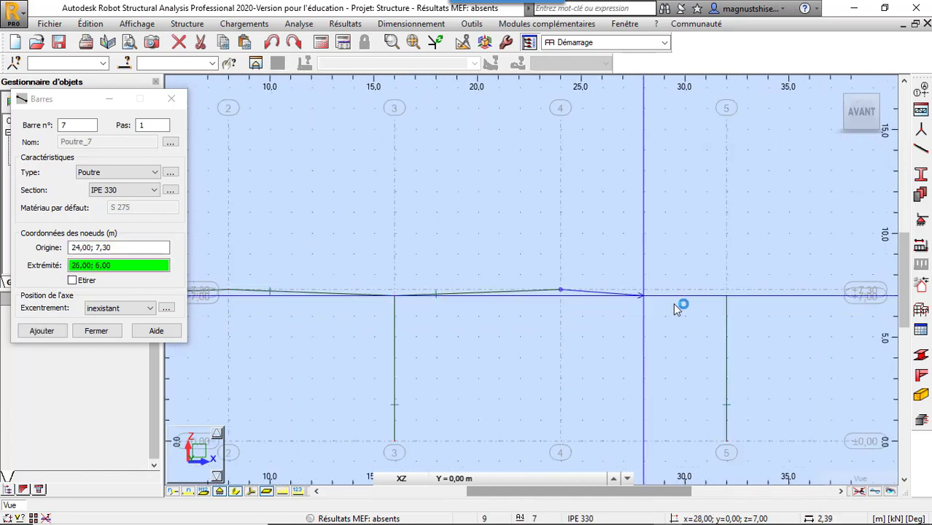
click(726, 295)
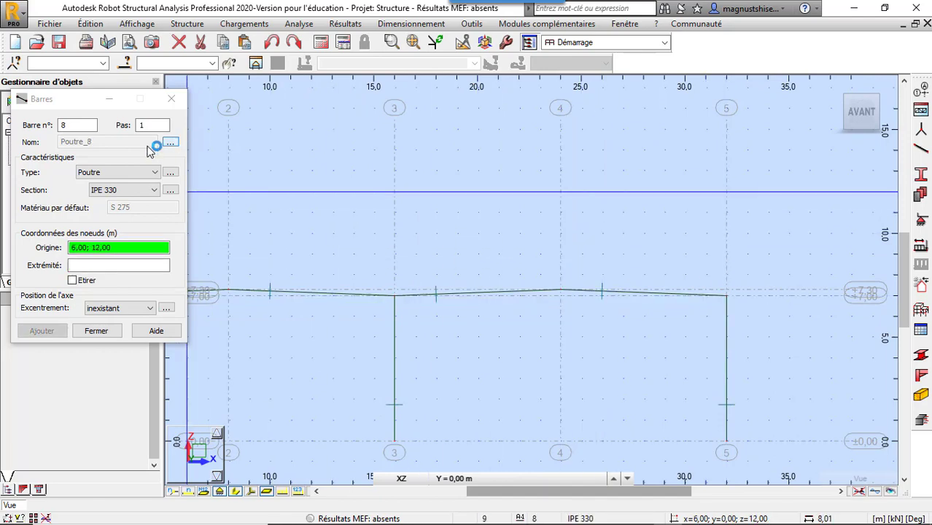
drag(45, 99, 407, 11)
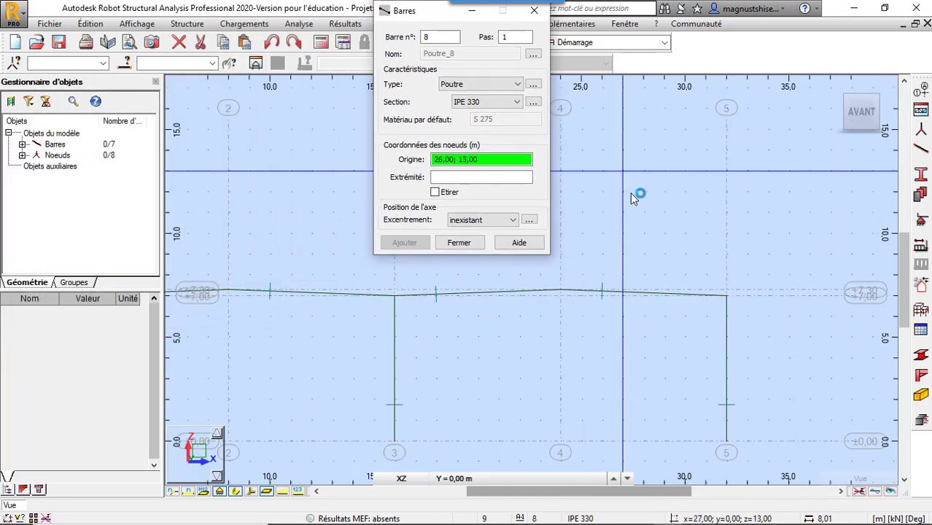
scroll(659, 184, down, 3)
click(532, 11)
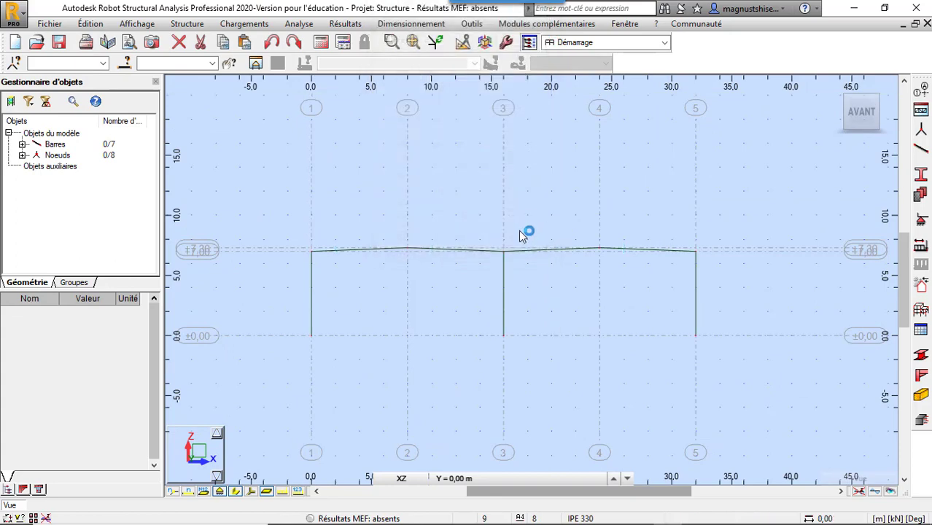
Set the construction element type of the columns on axes 1, 3 and 5 to Poteau.
scroll(515, 240, up, 2)
click(500, 322)
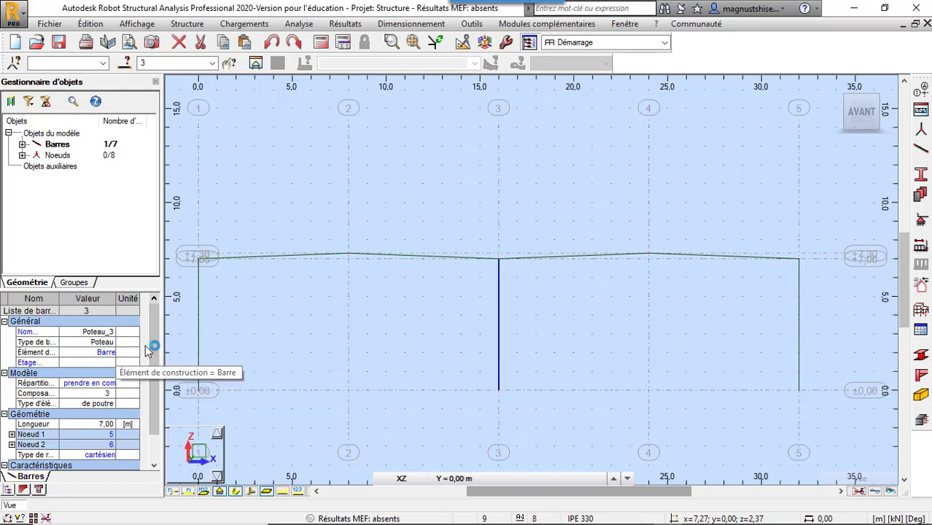
scroll(543, 251, down, 1)
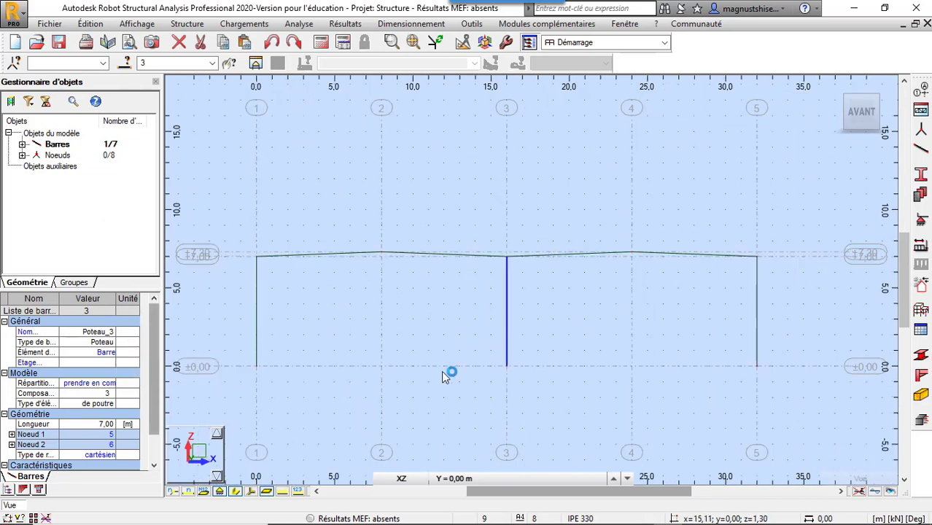
click(617, 390)
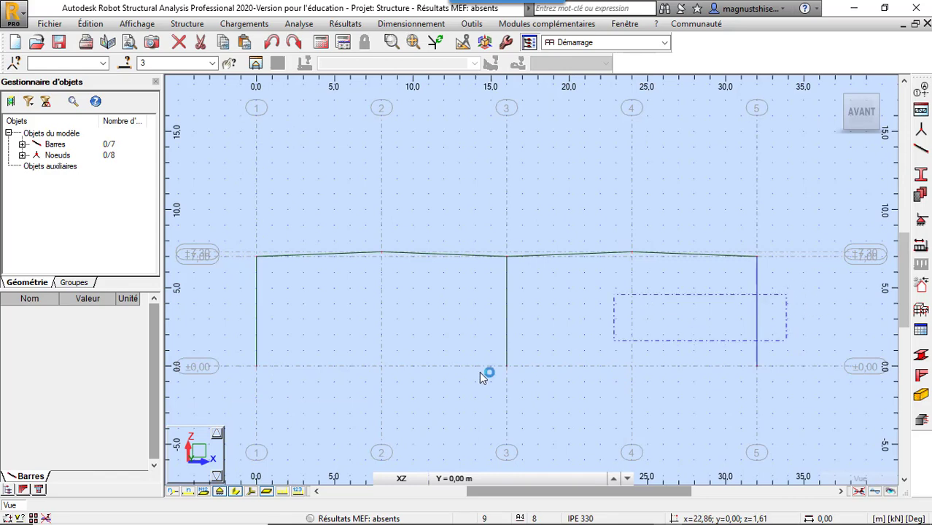
drag(480, 371, 287, 386)
drag(236, 412, 237, 412)
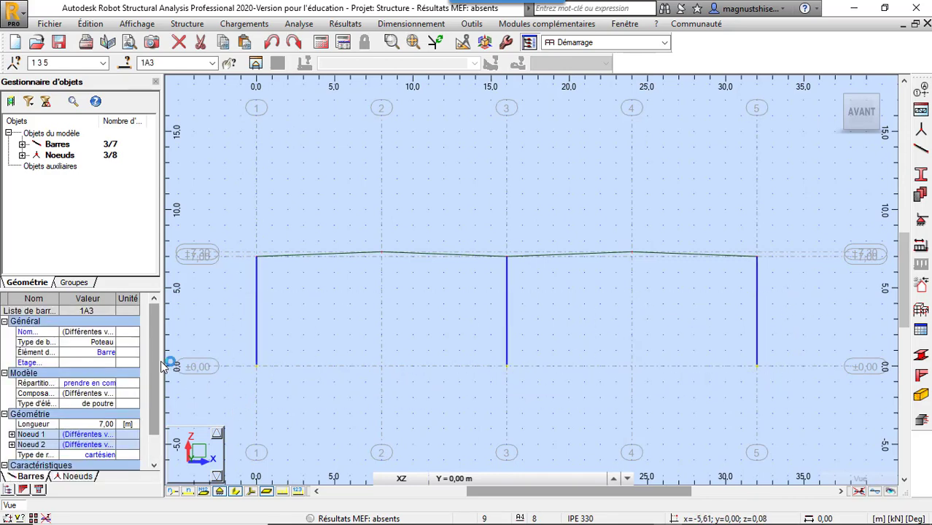
click(109, 353)
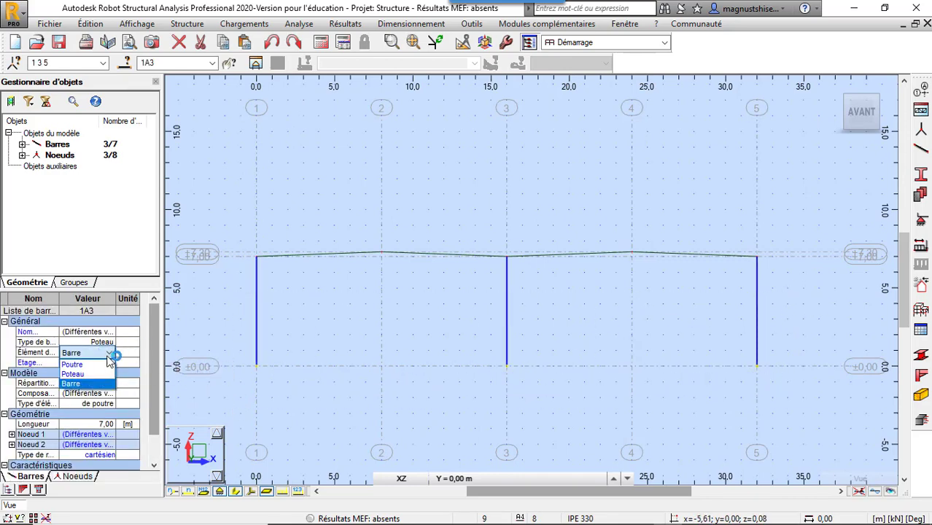
click(73, 373)
click(301, 198)
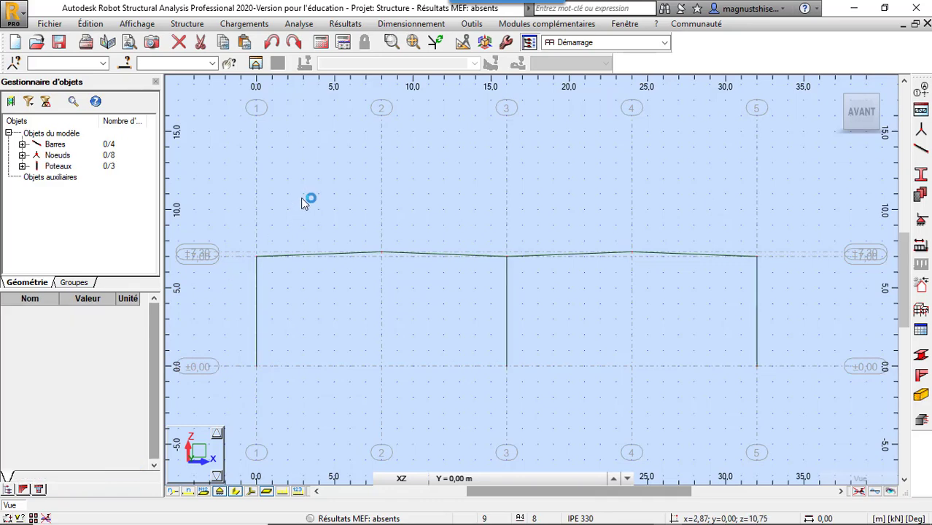
Assign the HEA 260 section to the middle column on axis 3 and clear the selection.
click(508, 320)
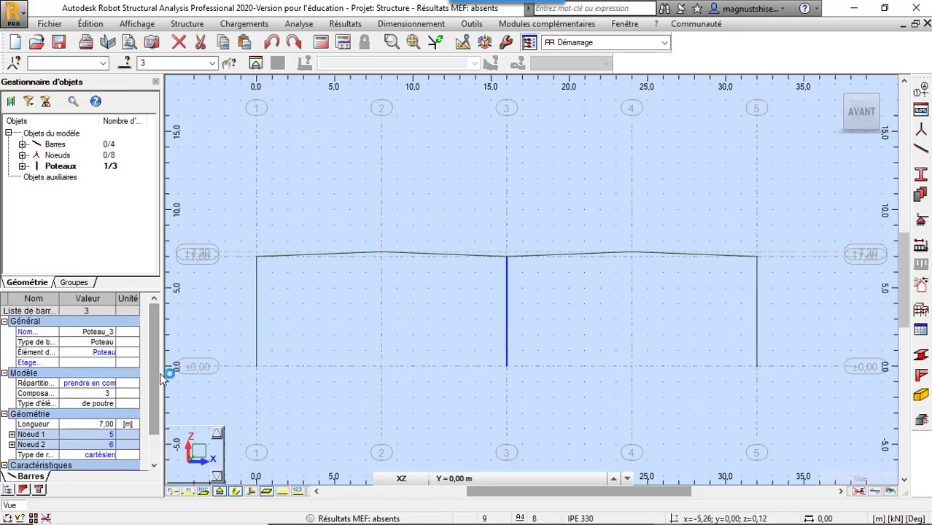
scroll(156, 380, down, 3)
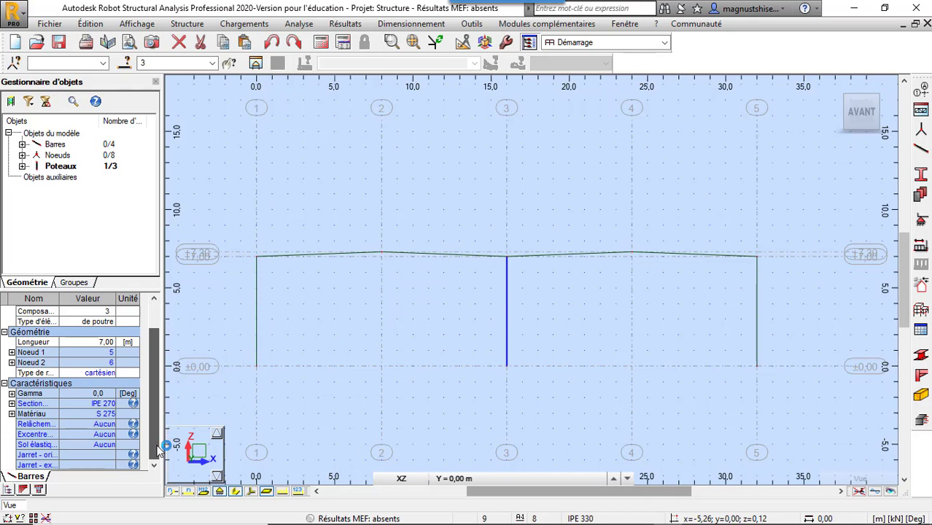
click(107, 404)
click(108, 407)
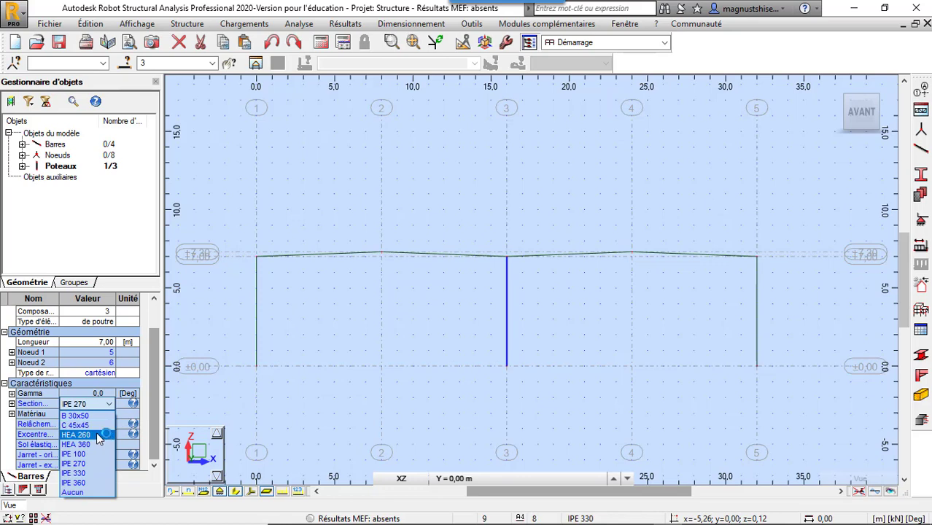
click(97, 434)
click(605, 174)
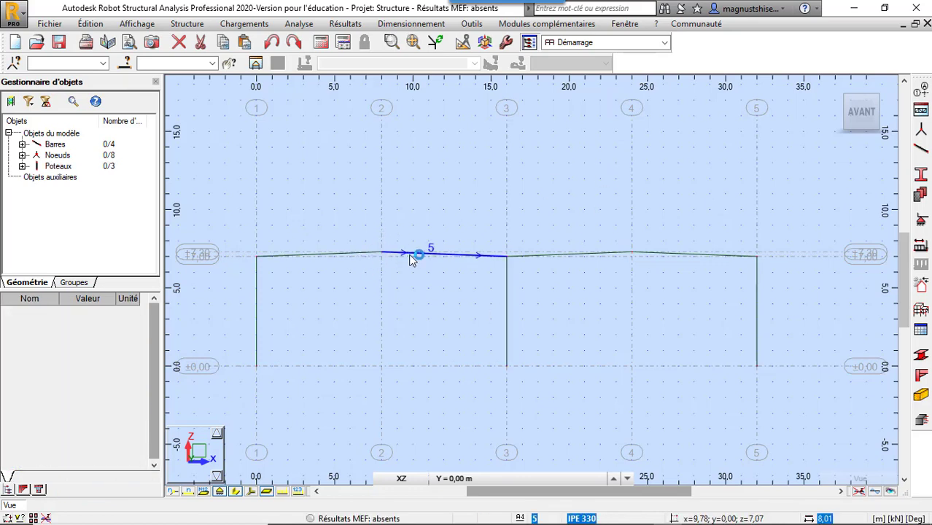
Set the construction element type of all four roof rafters to Poutre and clear the selection.
click(411, 255)
drag(473, 192, 344, 307)
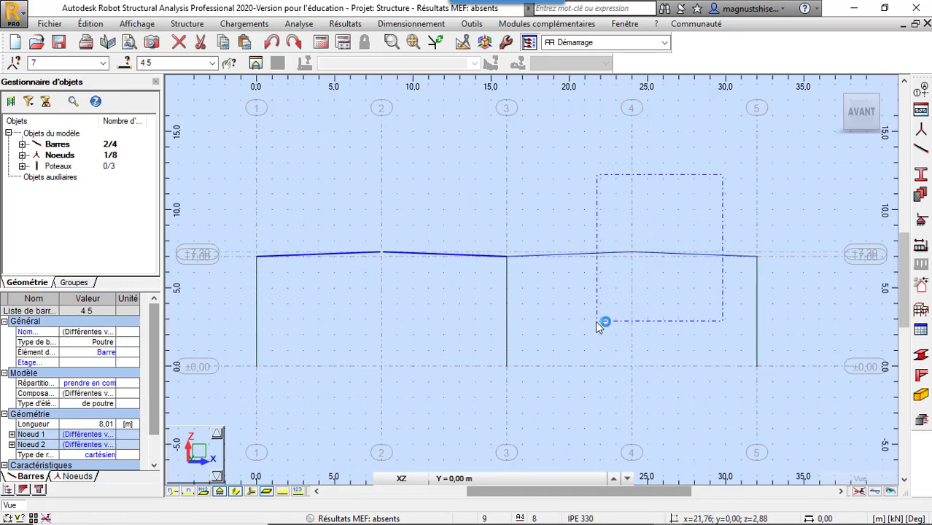
drag(596, 322, 595, 323)
click(108, 353)
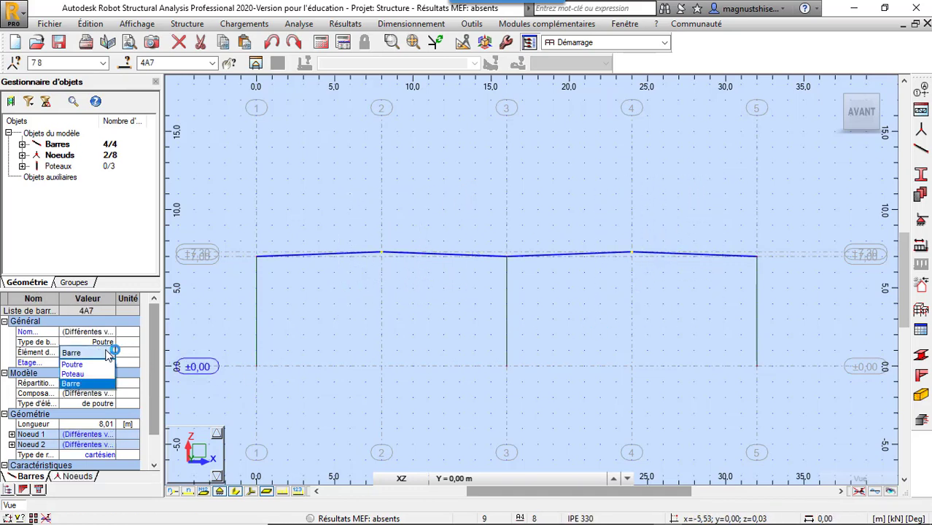
click(102, 364)
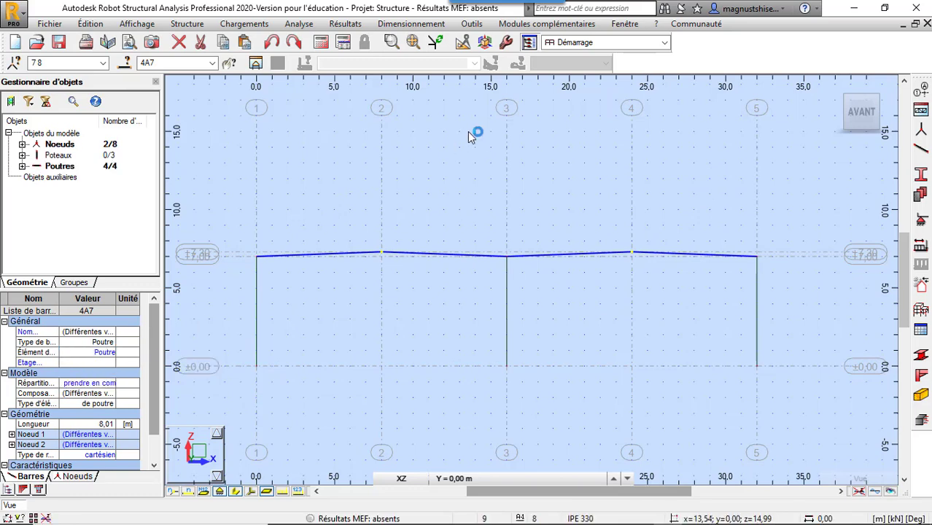
click(461, 168)
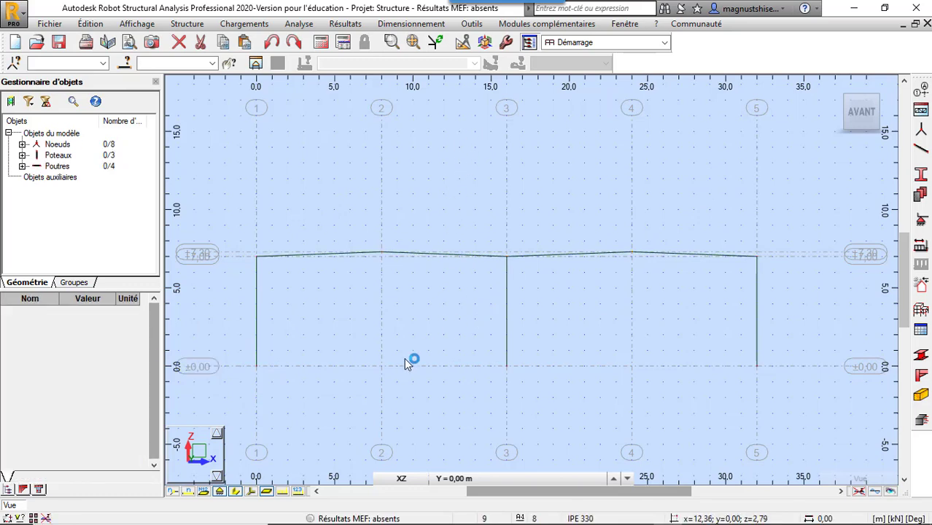
Apply Pinned supports to the column base nodes on axes 1, 3 and 5, and close the support definition.
drag(232, 346, 798, 432)
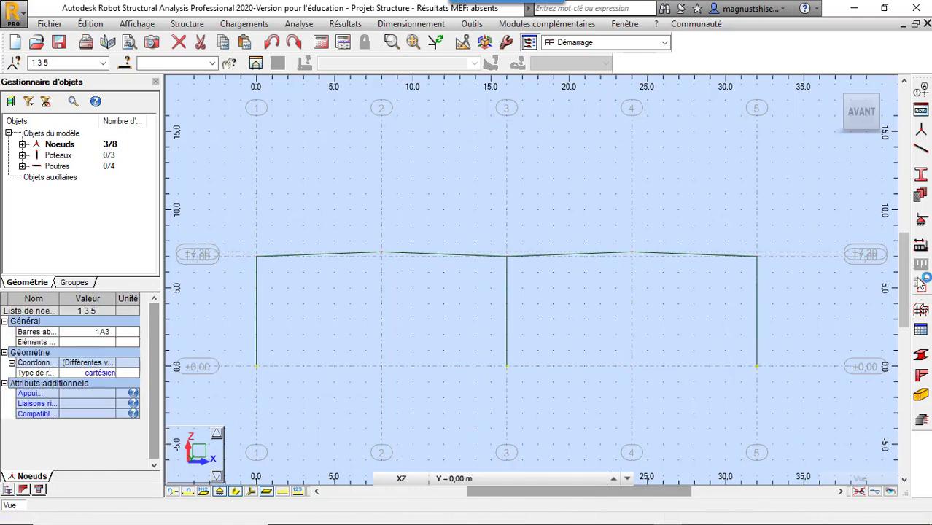
click(923, 250)
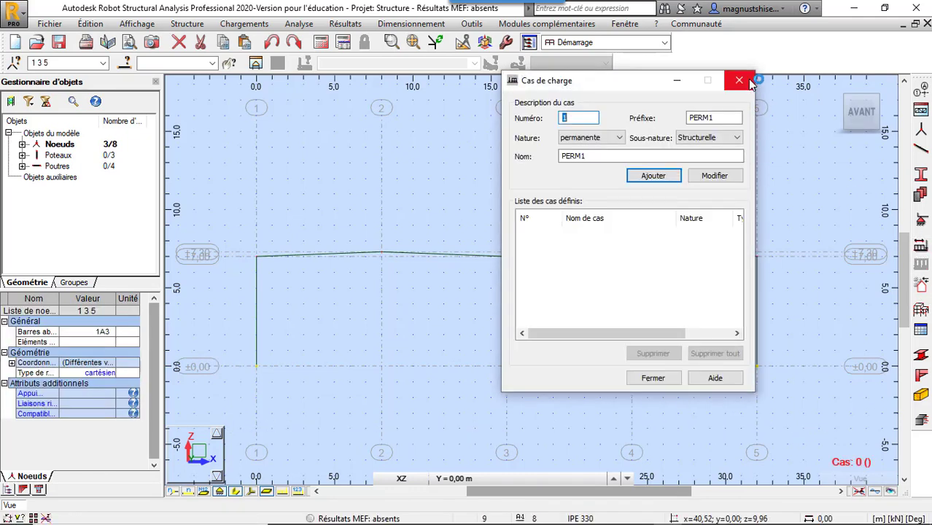
click(752, 73)
click(922, 220)
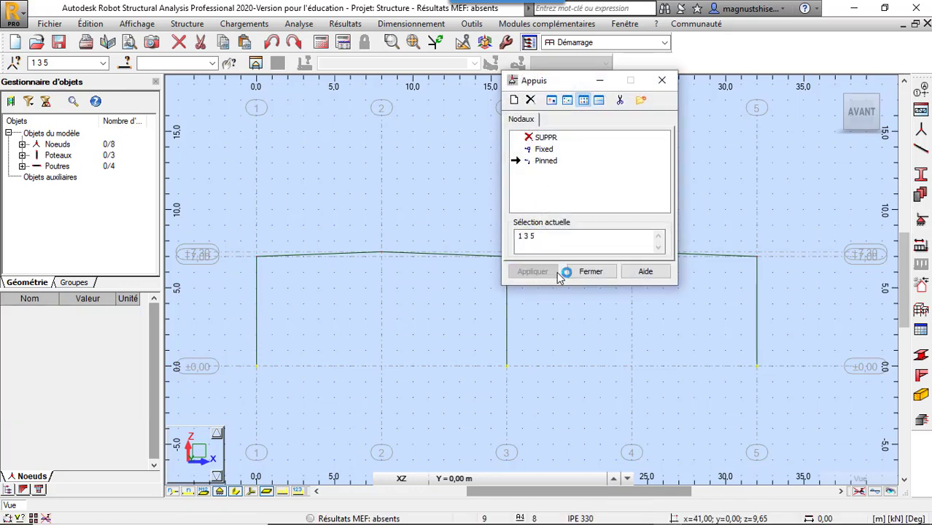
click(592, 271)
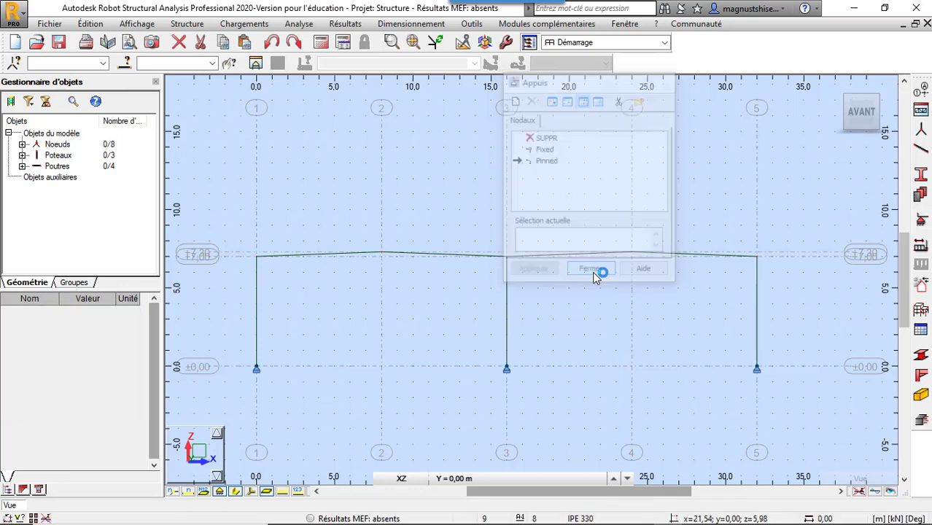
Add a permanent structural load case named POIDS PROPRE and close the load case definition.
click(924, 248)
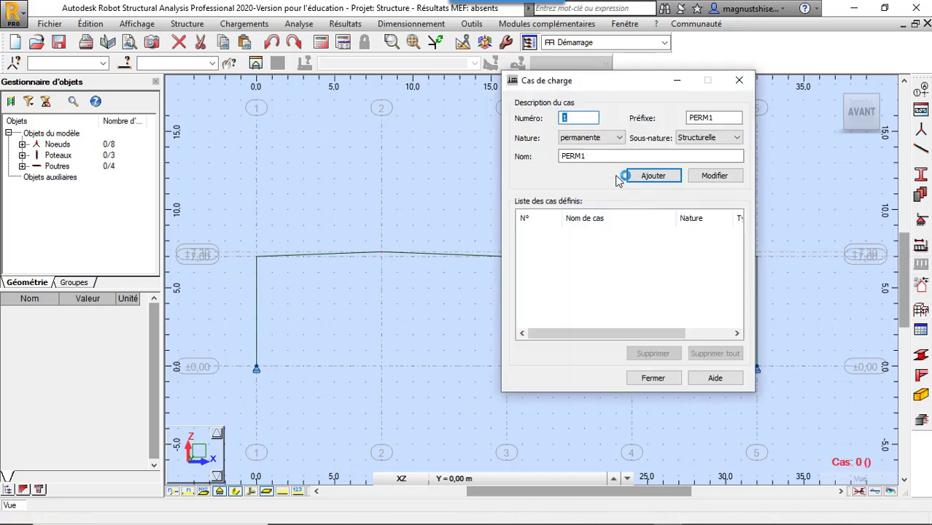
drag(606, 157, 475, 172)
text(PO)
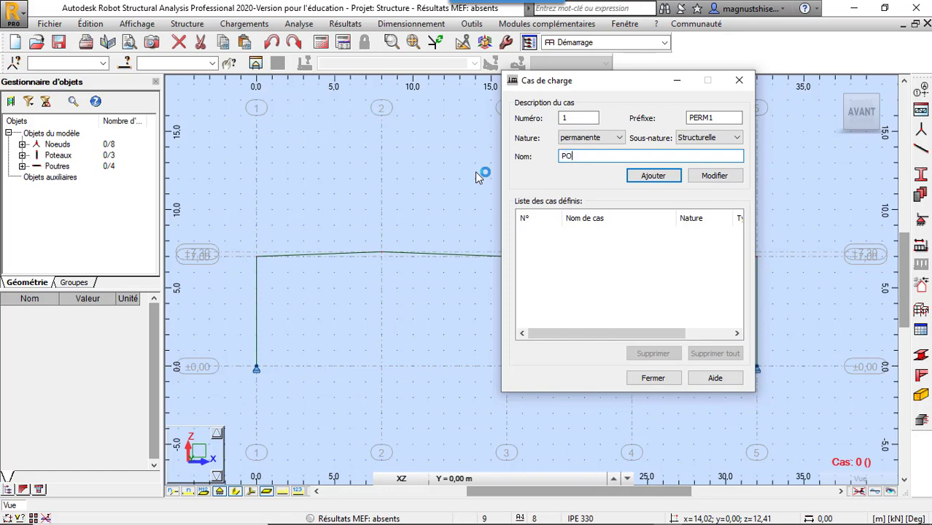
text(IDS PROPRE)
click(655, 174)
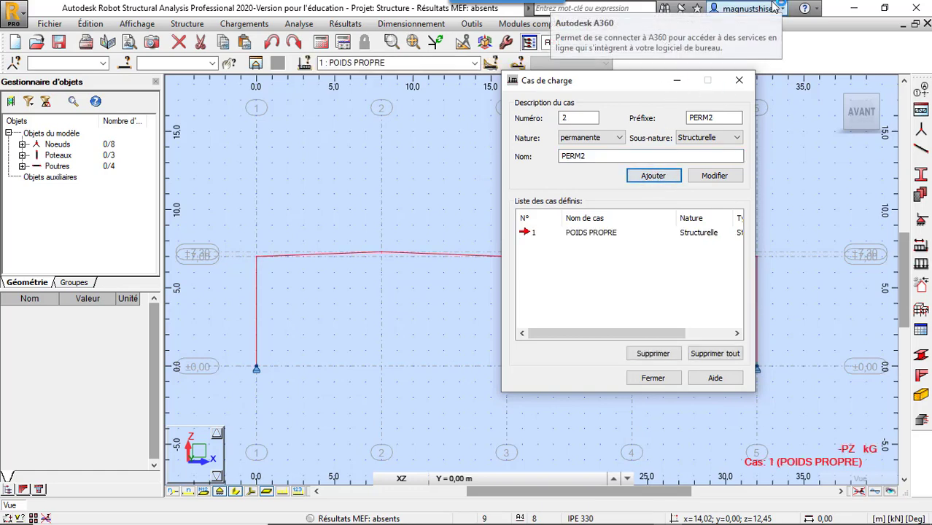
click(739, 81)
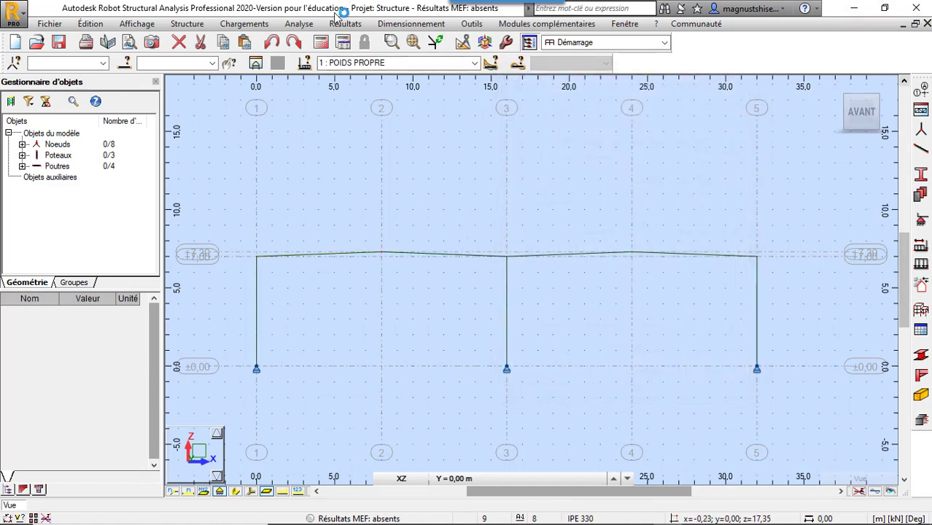
Start the 2D/3D snow and wind load generator and detect the frame's envelope automatically.
click(248, 24)
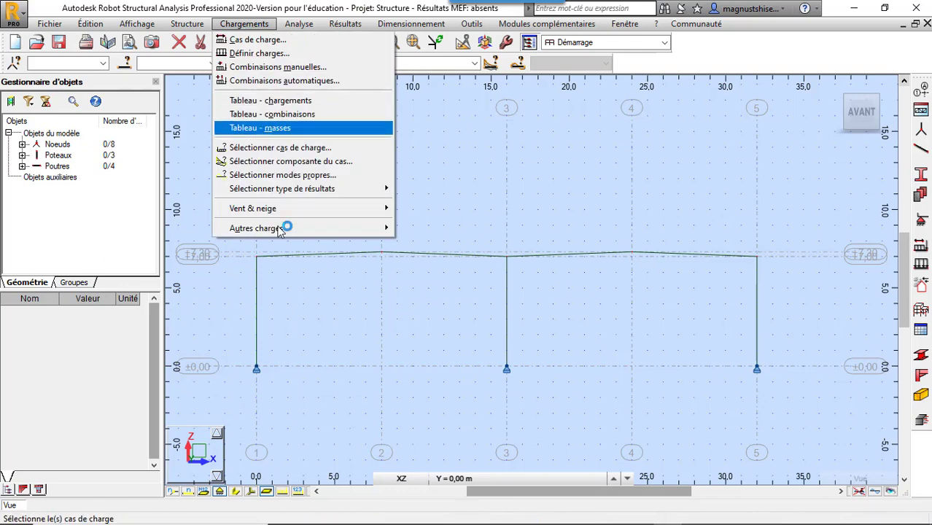
mouse_move(298, 211)
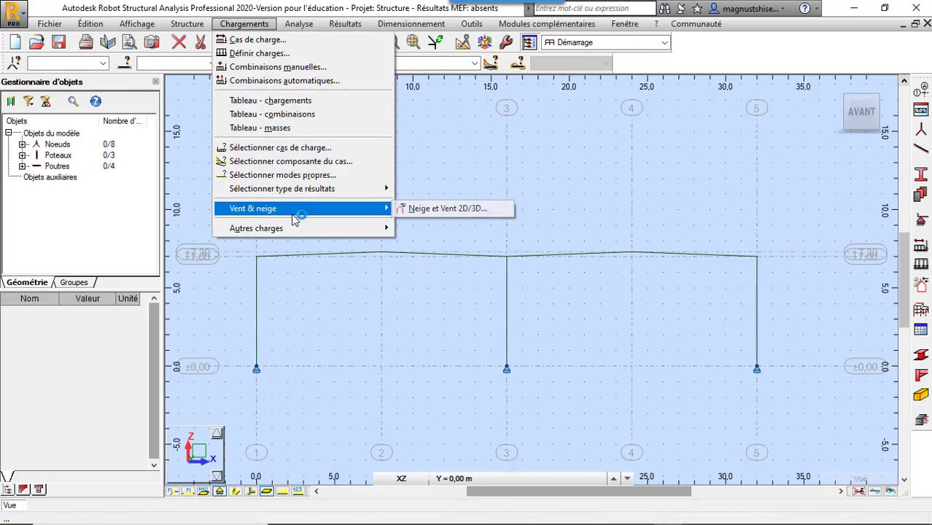
click(421, 208)
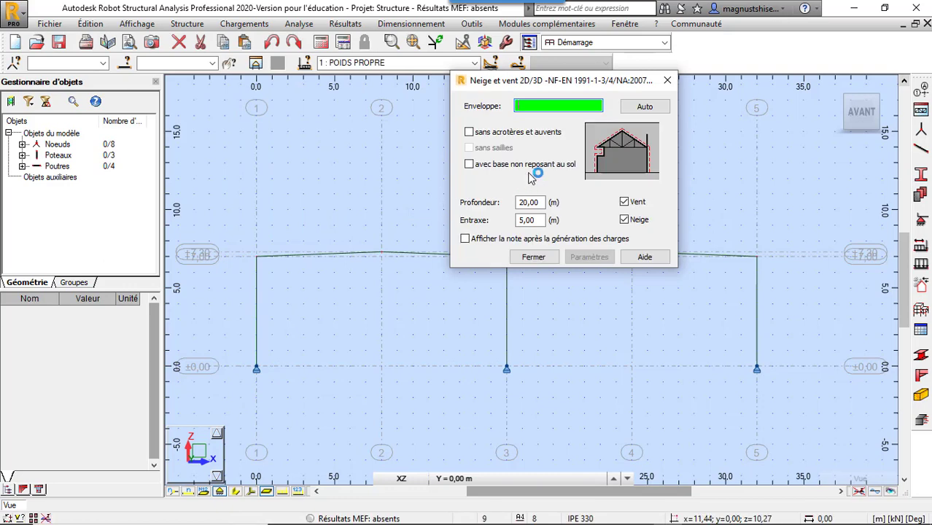
click(644, 107)
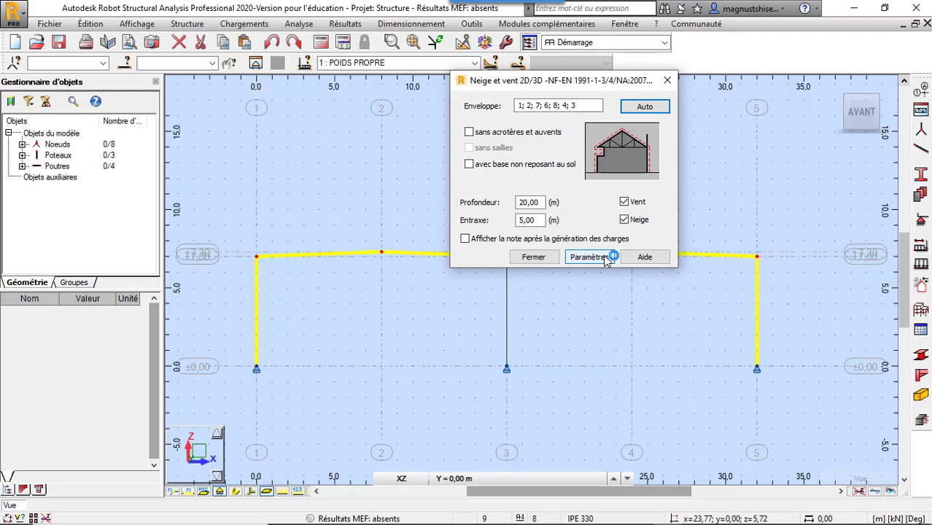
Set the building depth to 42 m and the frame spacing to 6 m, and exclude snow from the load generation.
drag(547, 203, 503, 204)
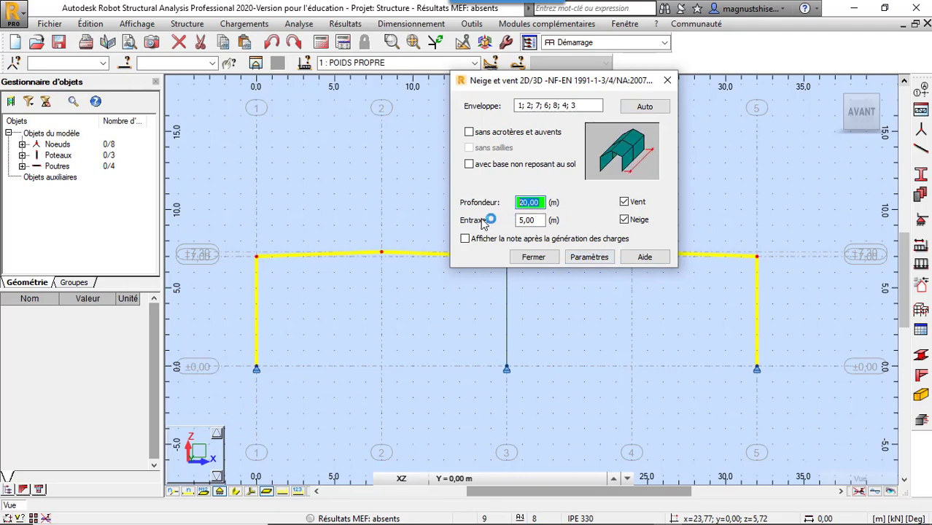
text(42)
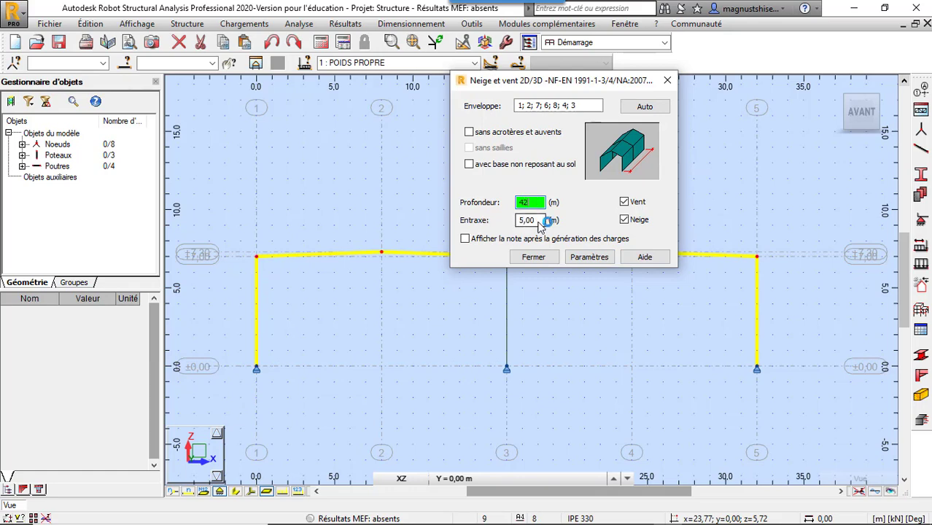
click(530, 222)
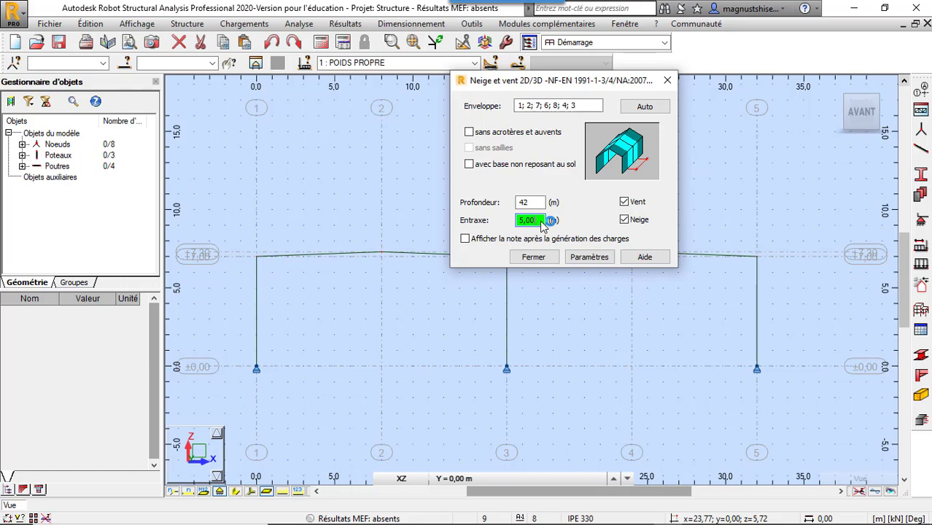
drag(541, 221, 512, 227)
text(6)
click(538, 203)
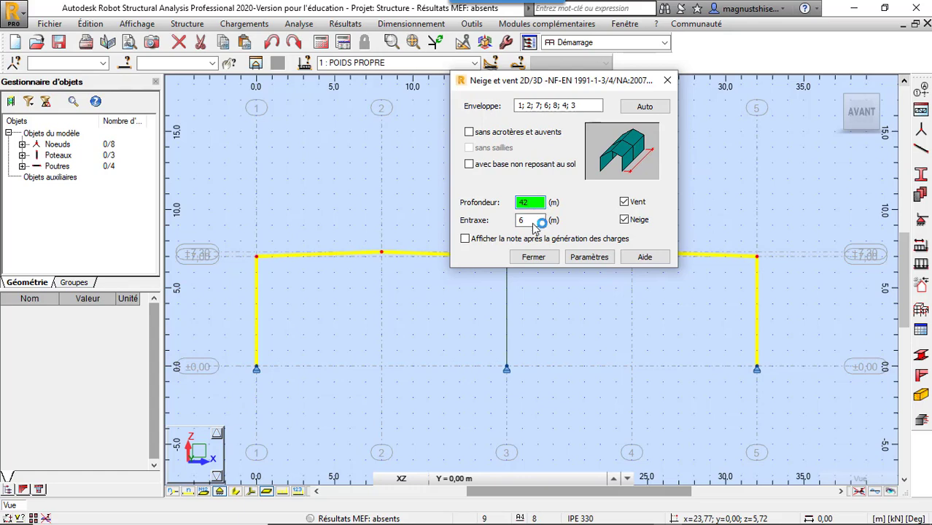
click(624, 221)
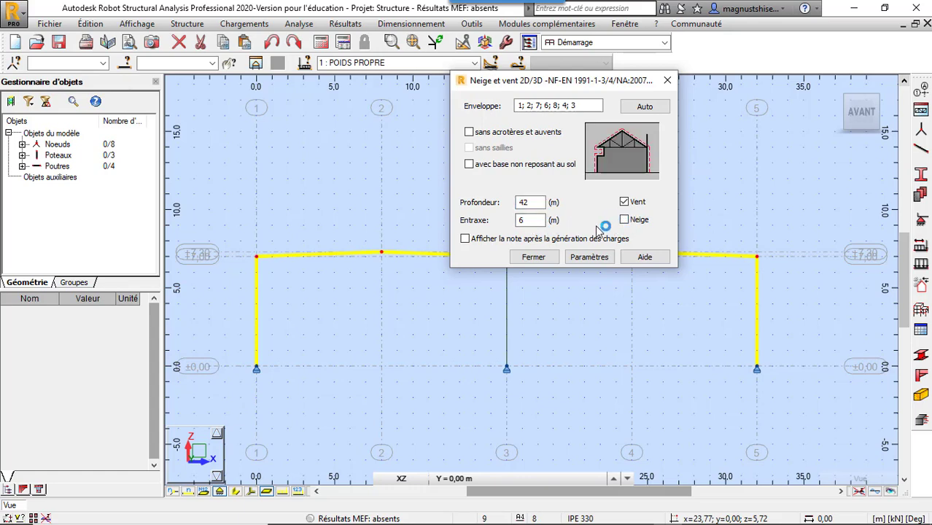
click(592, 259)
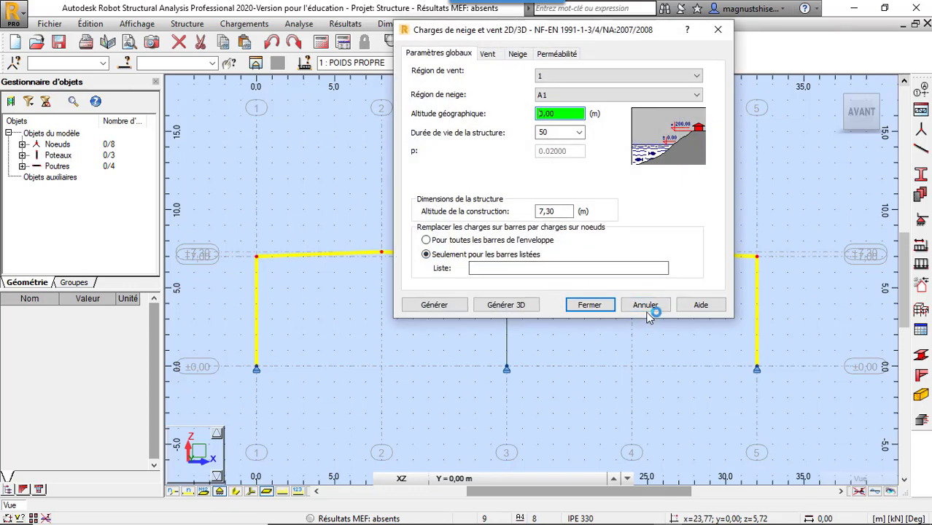
click(646, 306)
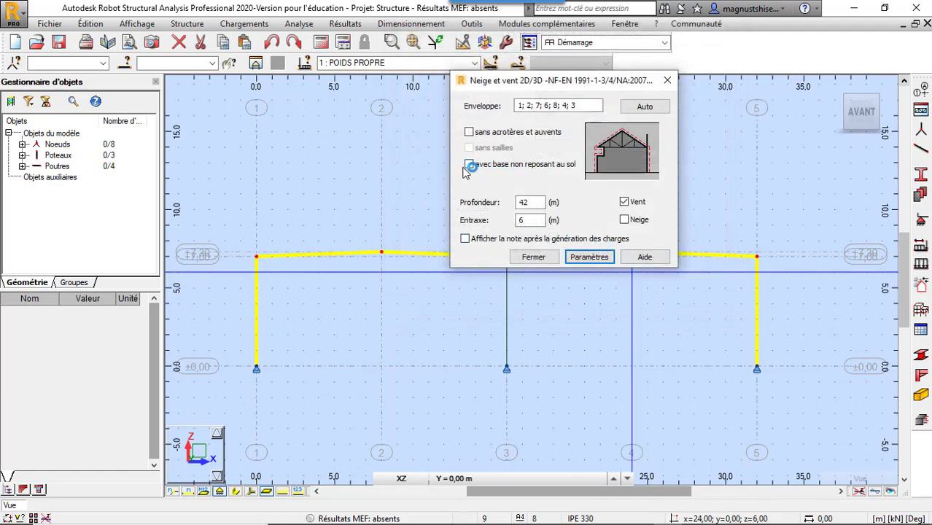
click(468, 164)
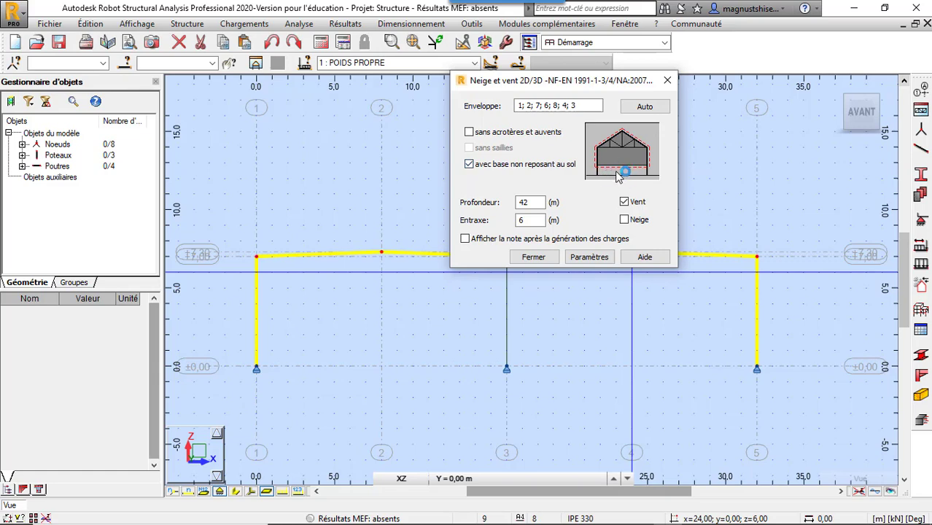
click(469, 164)
Open the snow and wind load parameters and set the geographic altitude to 350 m.
click(591, 257)
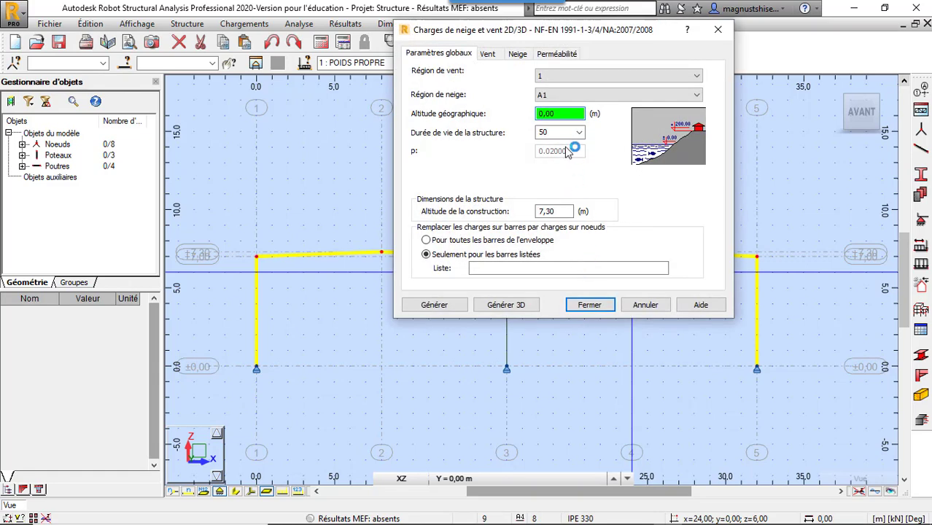
double_click(556, 115)
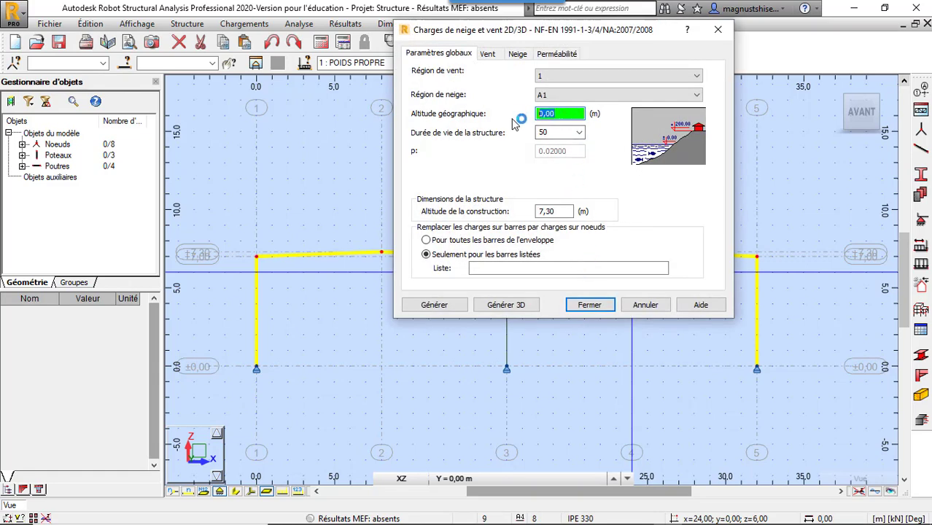
text(350)
mouse_move(514, 521)
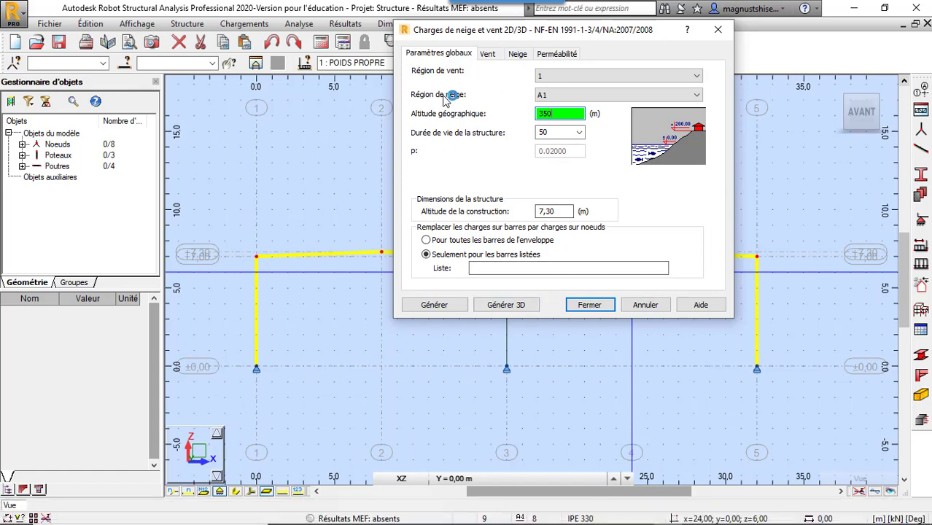
Set the wind velocity Vb,0 to 28 m/s and the terrain category to IV - Zones urbanisées, forêts.
click(494, 55)
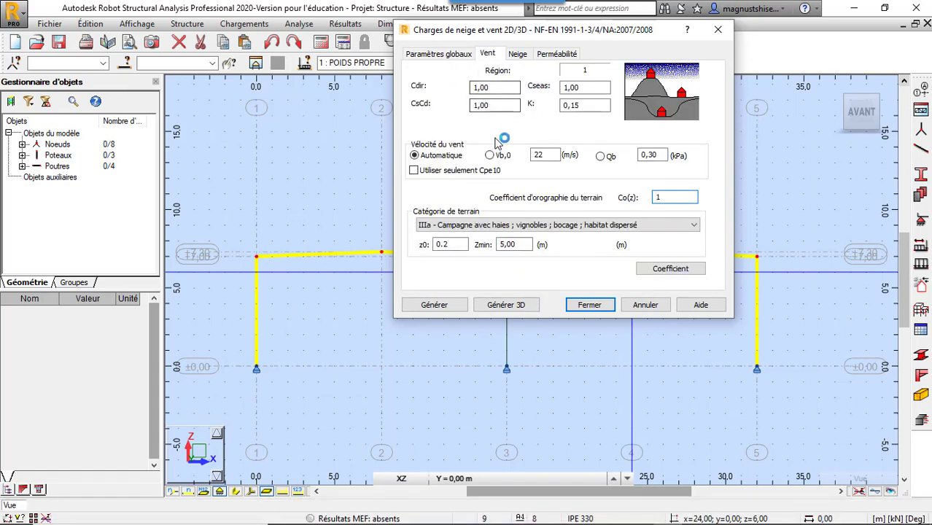
click(546, 156)
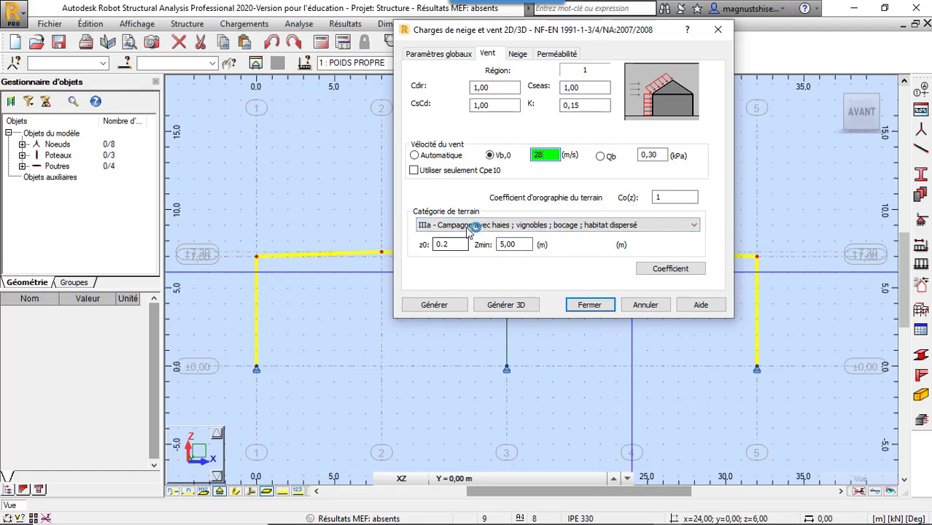
click(588, 226)
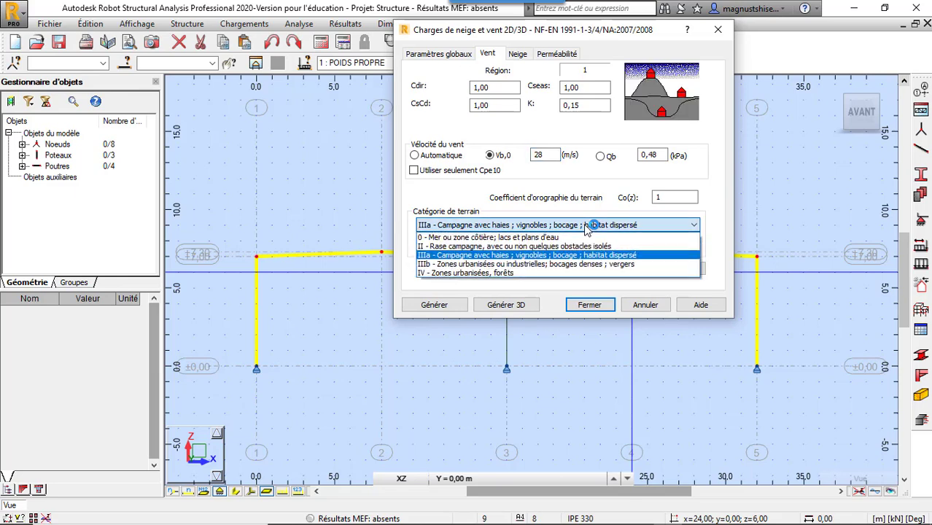
click(583, 272)
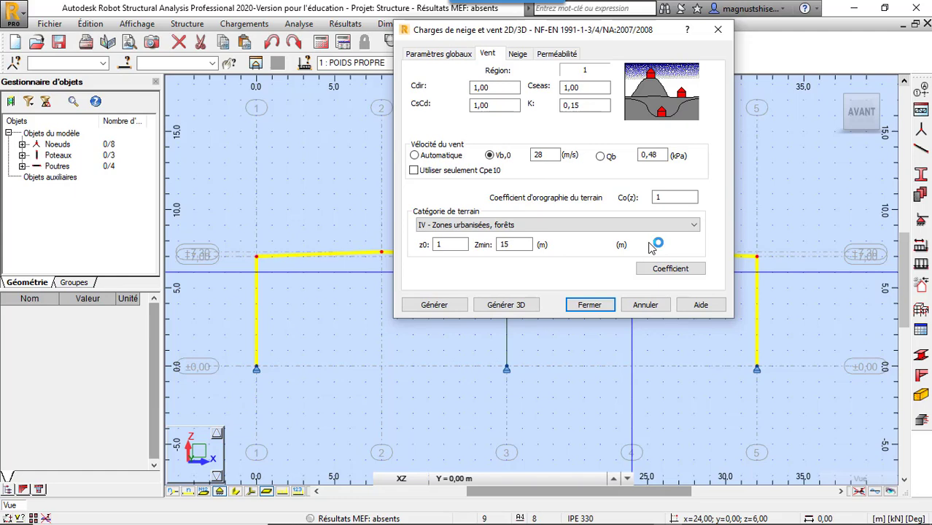
Start the 3D generation and assign a new UPE 220 section from the European UPE family to the purlins and girts.
click(511, 305)
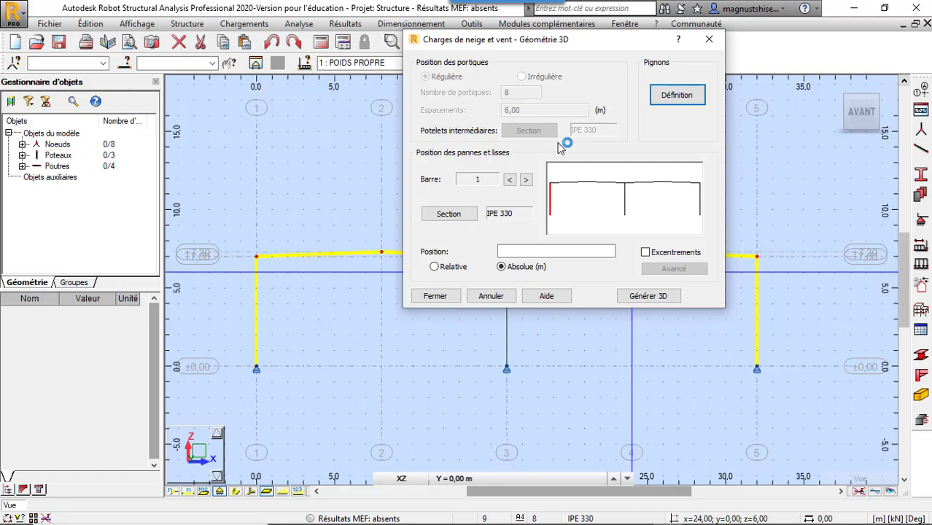
click(461, 218)
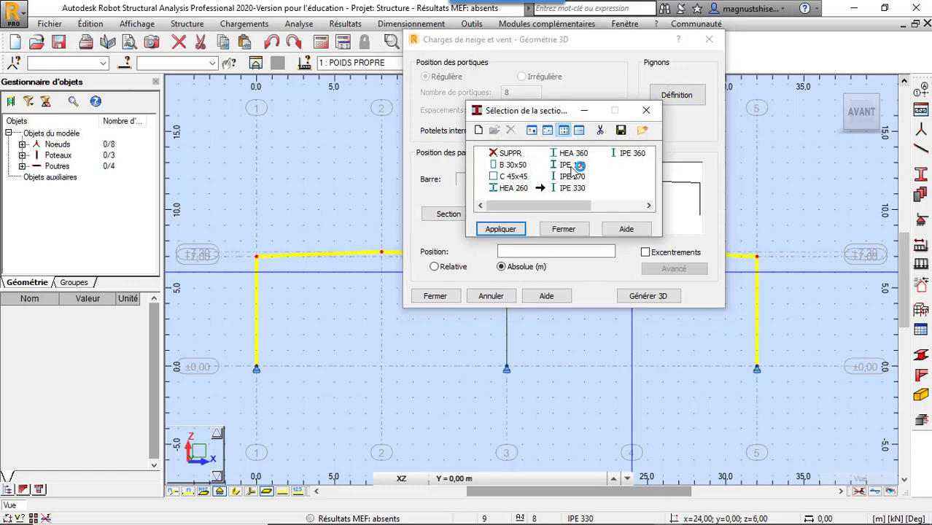
drag(565, 204, 519, 216)
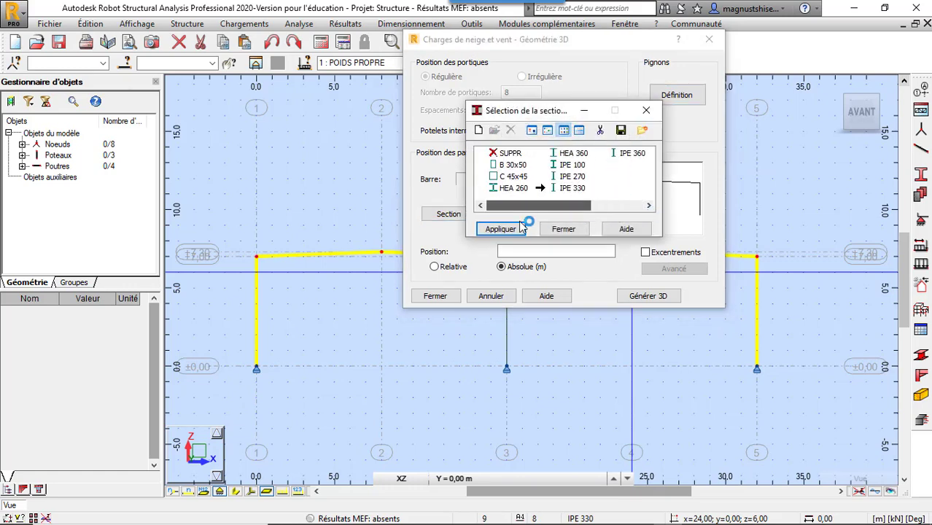
click(479, 131)
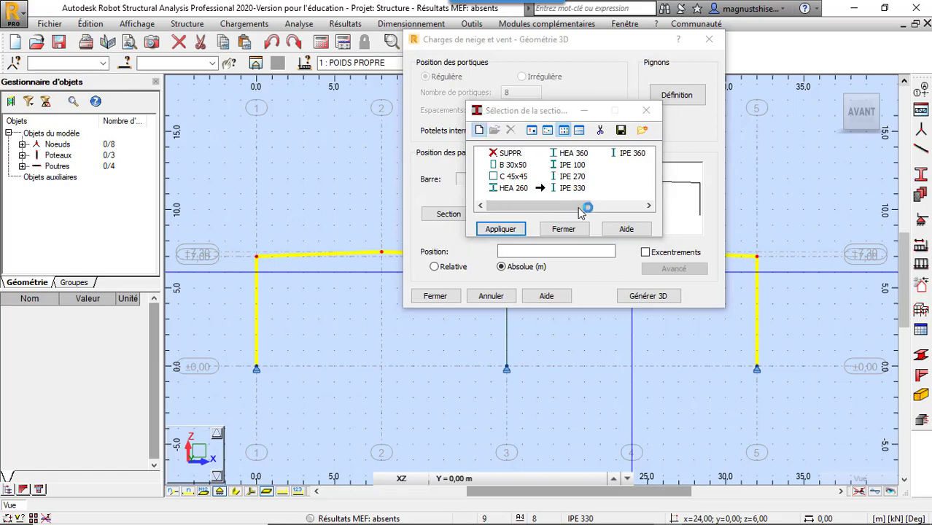
click(622, 279)
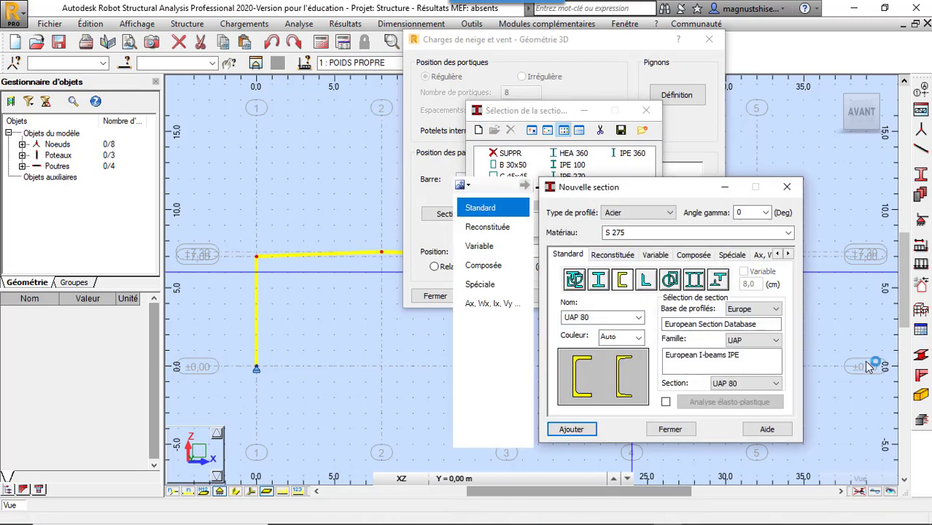
click(753, 340)
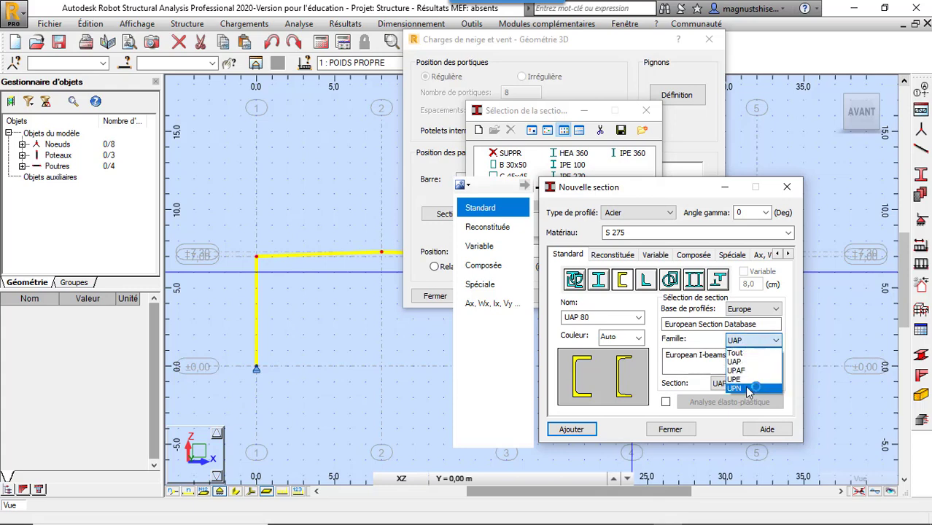
click(746, 379)
click(753, 384)
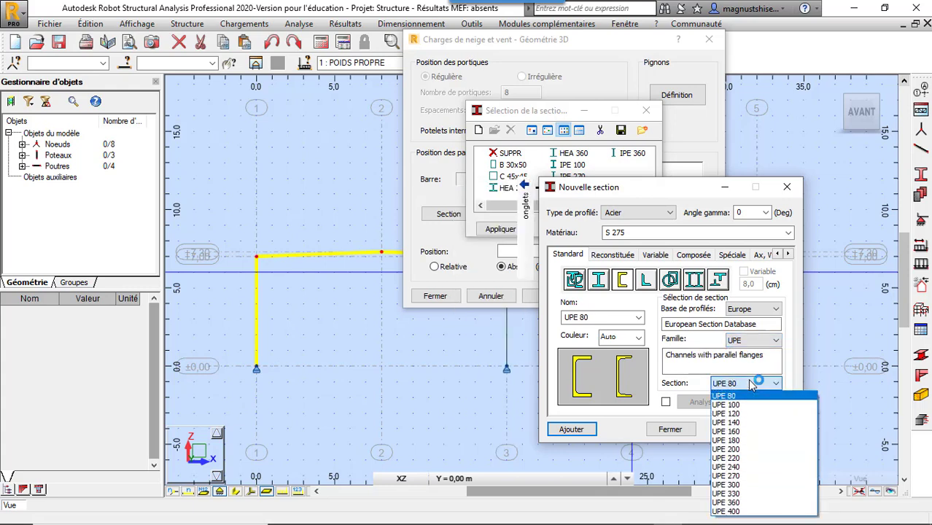
click(752, 458)
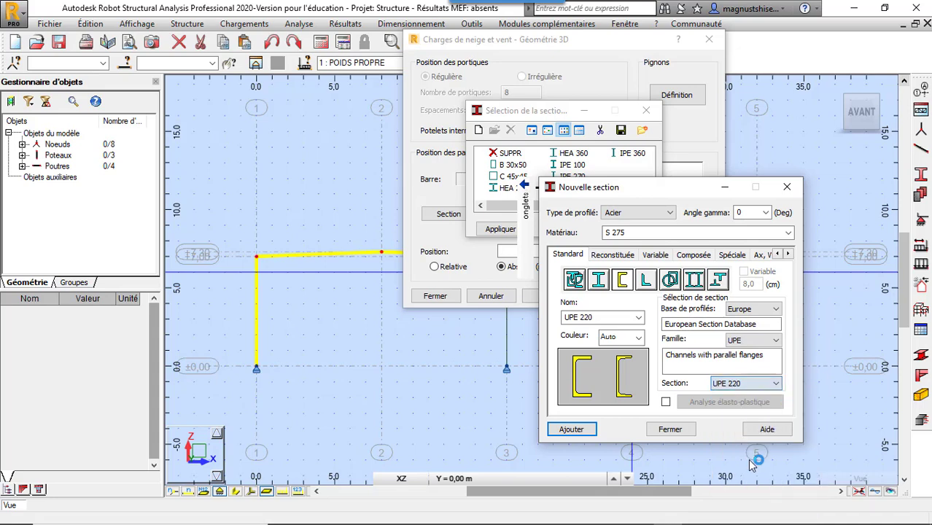
click(571, 429)
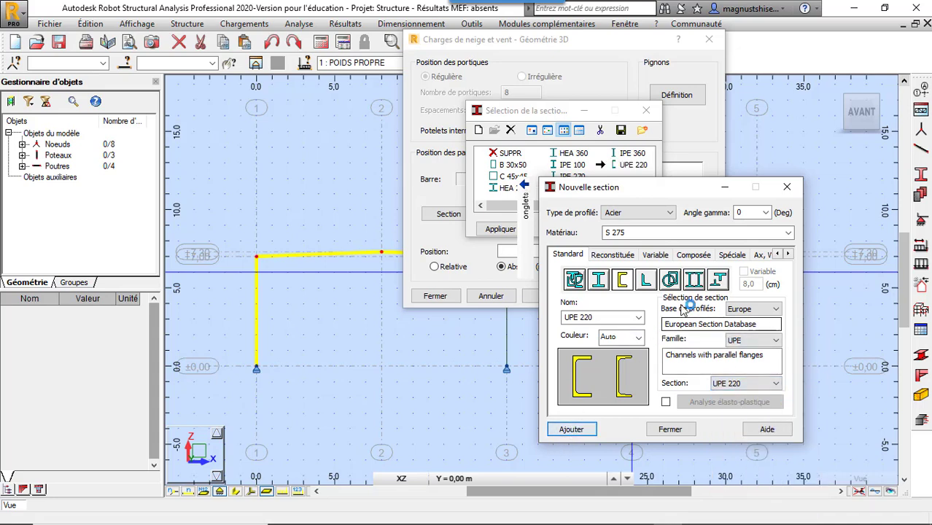
click(686, 430)
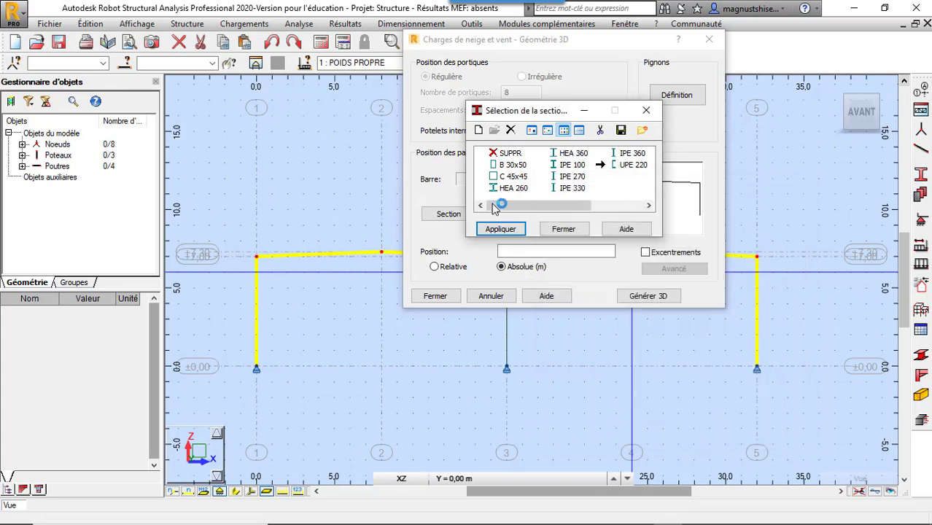
click(510, 229)
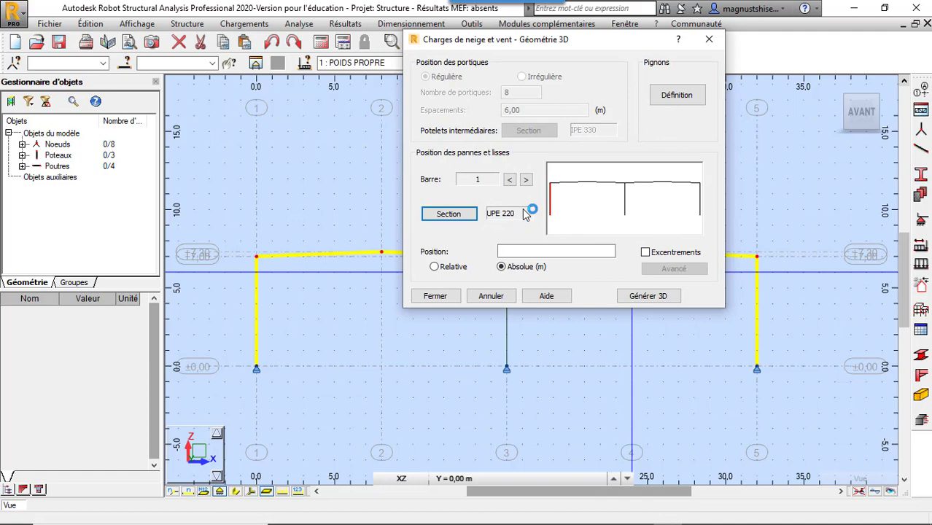
Place girts at relative positions 0.25, 0.5 and 0.75 on both outer columns, bars 1 and 2.
click(435, 267)
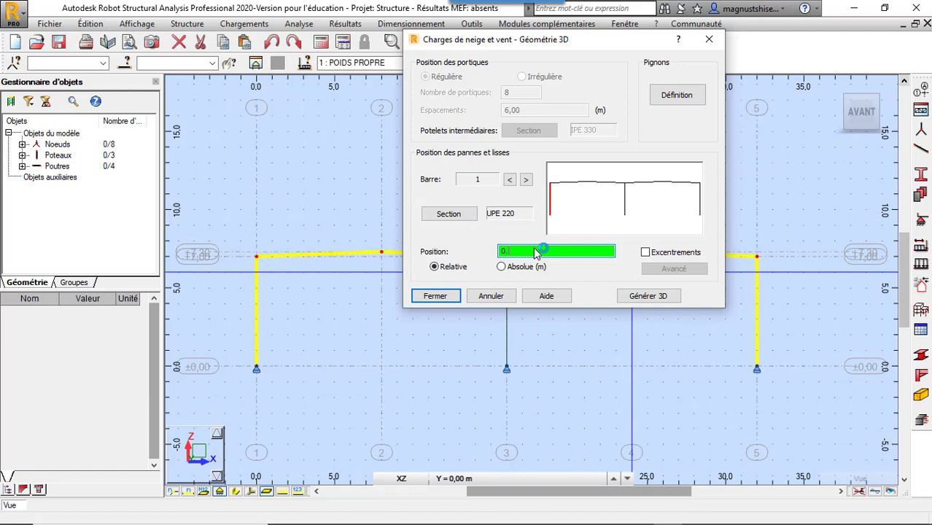
text(258)
key(BackSpace)
text(0.5 0.75)
drag(561, 252, 491, 254)
key(ctrl+c)
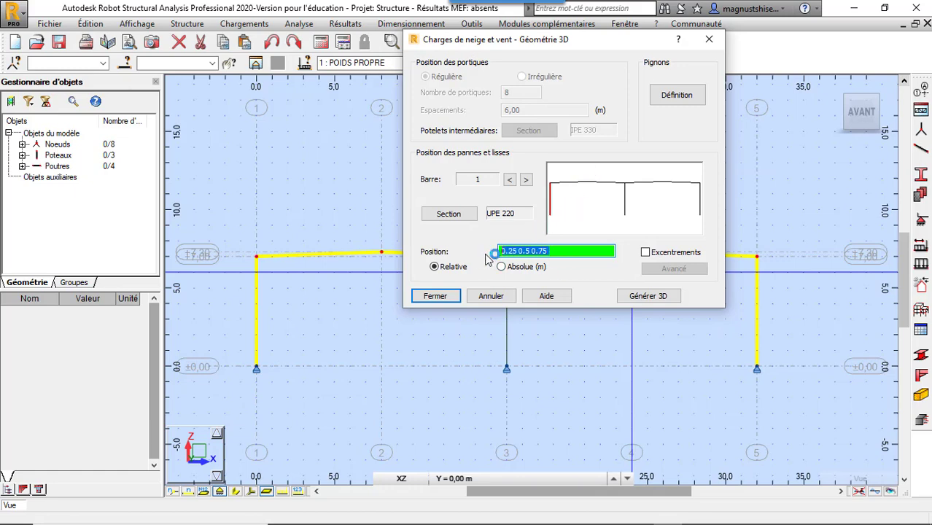
click(702, 198)
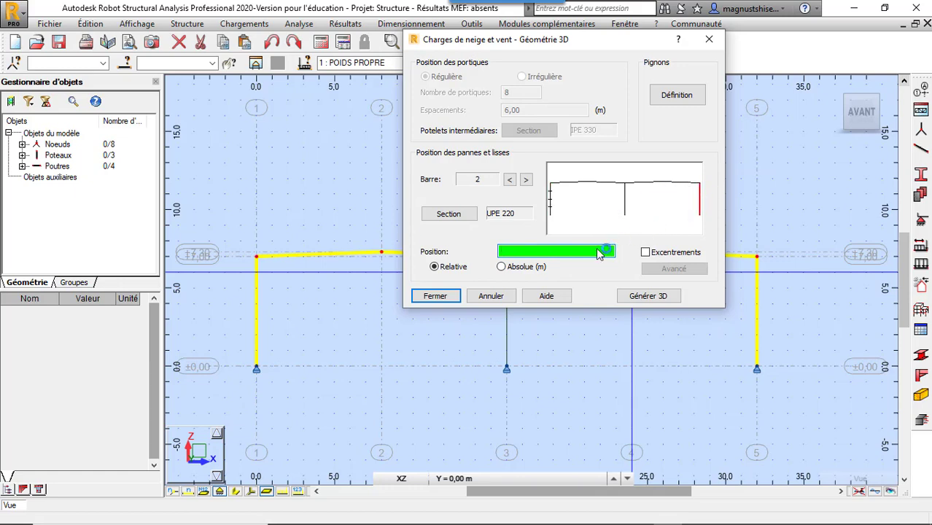
key(ctrl+v)
Place purlins at relative positions 0, 0.25, 0.5, 0.75 and 0.98 on the first rafter of each bay, bars 4 and 6.
click(605, 189)
click(574, 183)
text(0)
text(.0)
text(7)
key(BackSpace)
text(25 0)
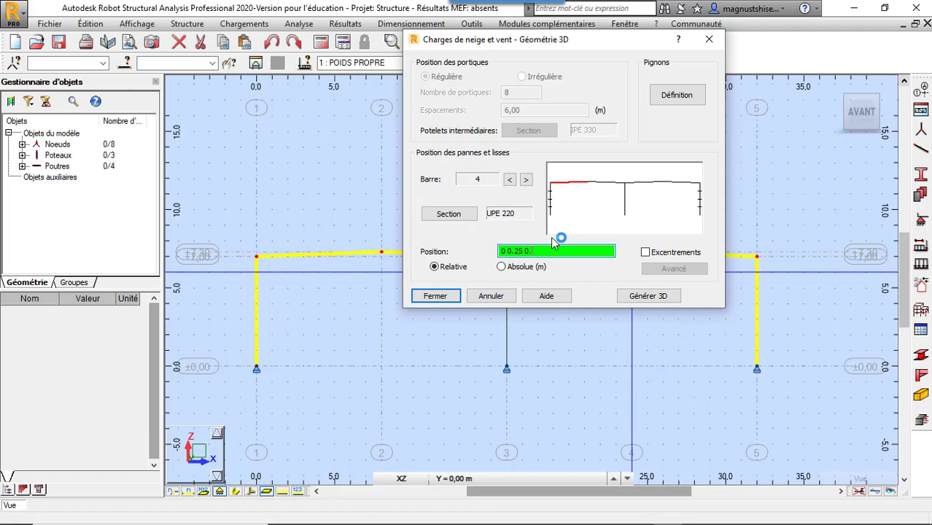
text(.5 0.75 0.98)
drag(574, 255, 527, 262)
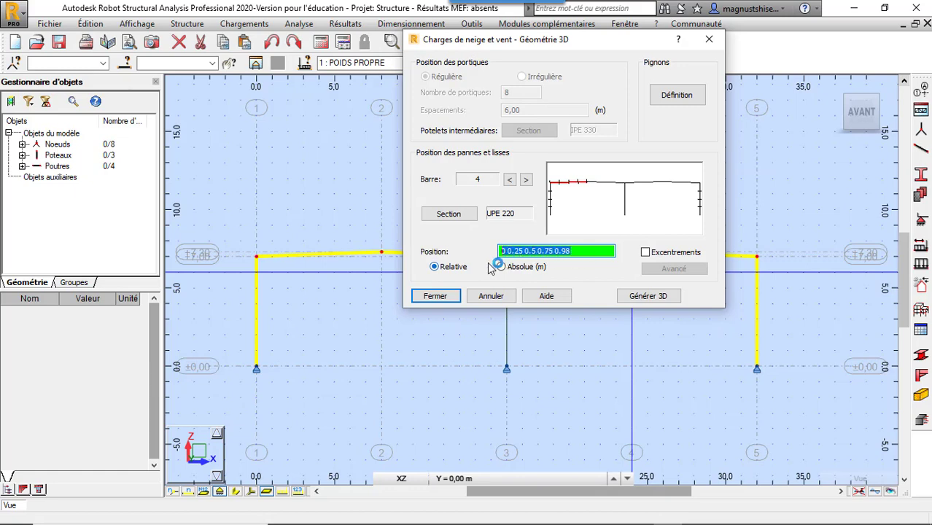
click(641, 187)
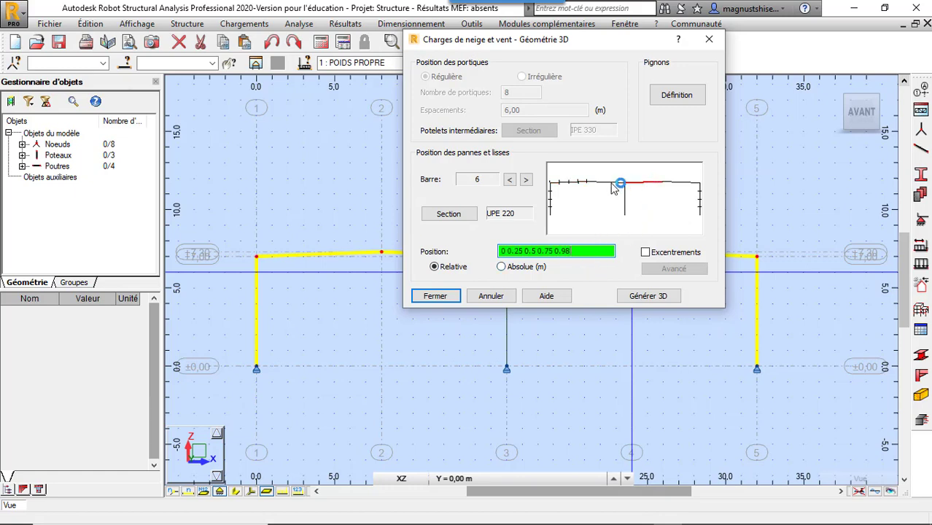
Place purlins at relative positions 0.02, 0.25, 0.5 and 0.75 on the second rafter of each bay, bars 5 and 7.
drag(588, 254, 463, 256)
key(ctrl+c)
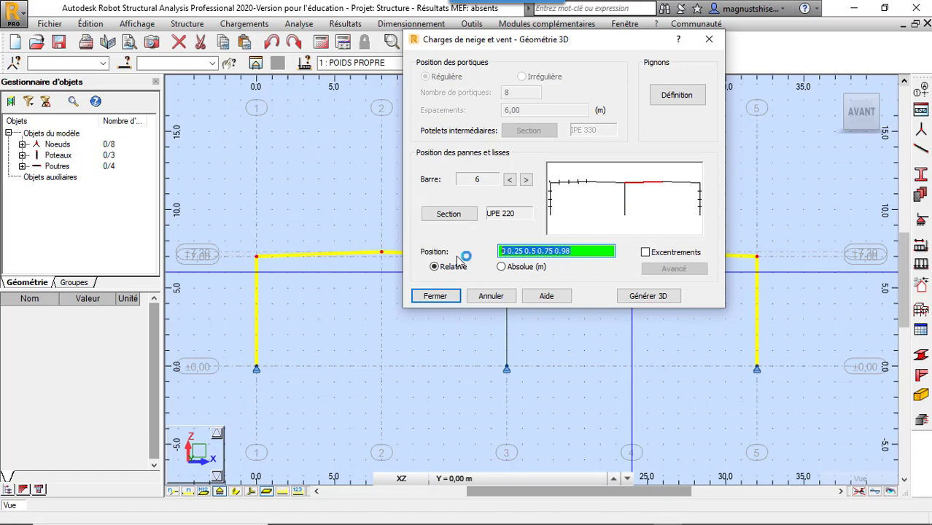
click(609, 184)
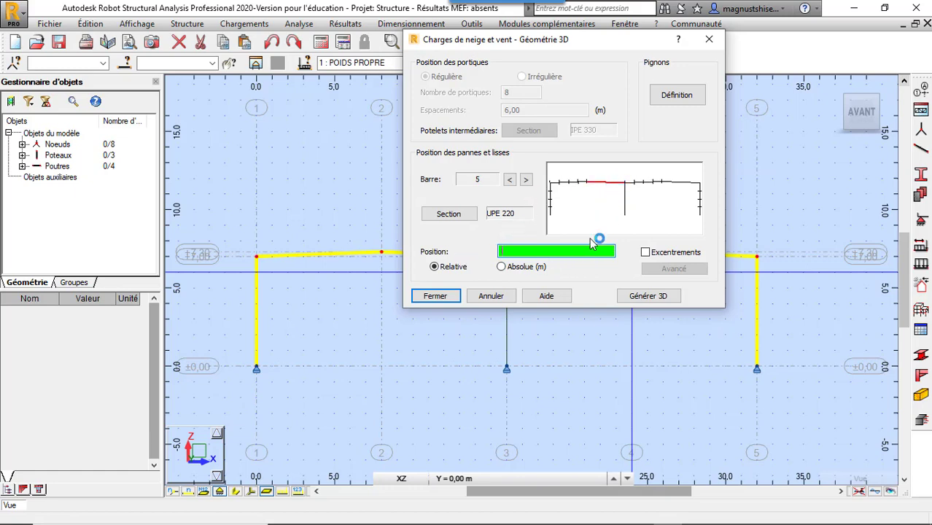
key(ctrl+v)
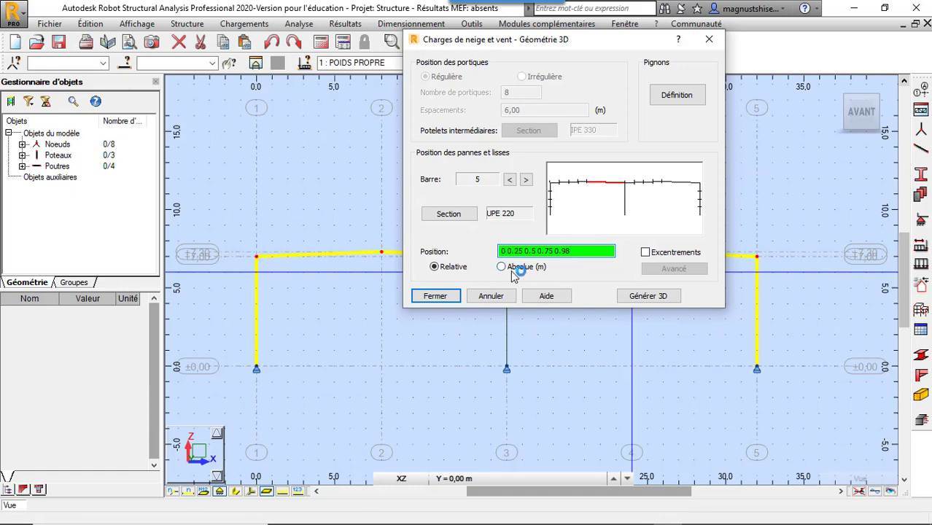
text(.02)
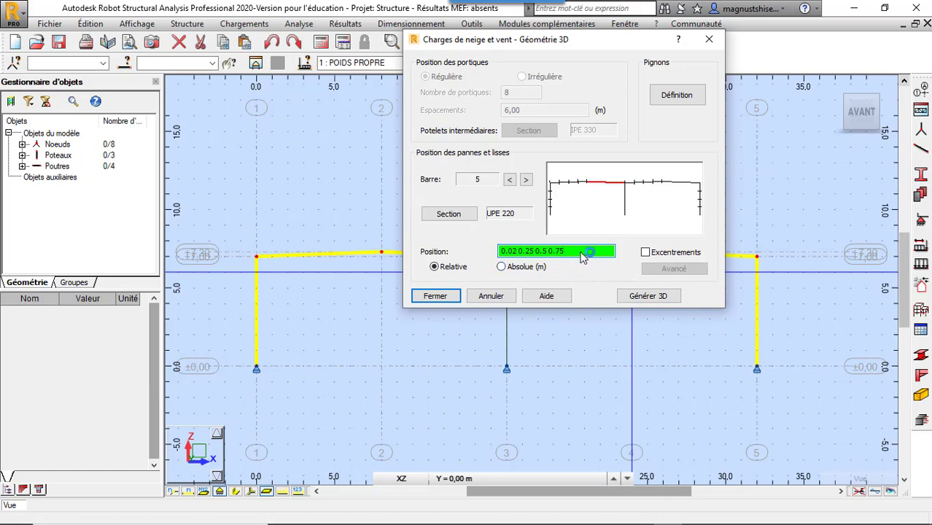
drag(587, 252, 510, 262)
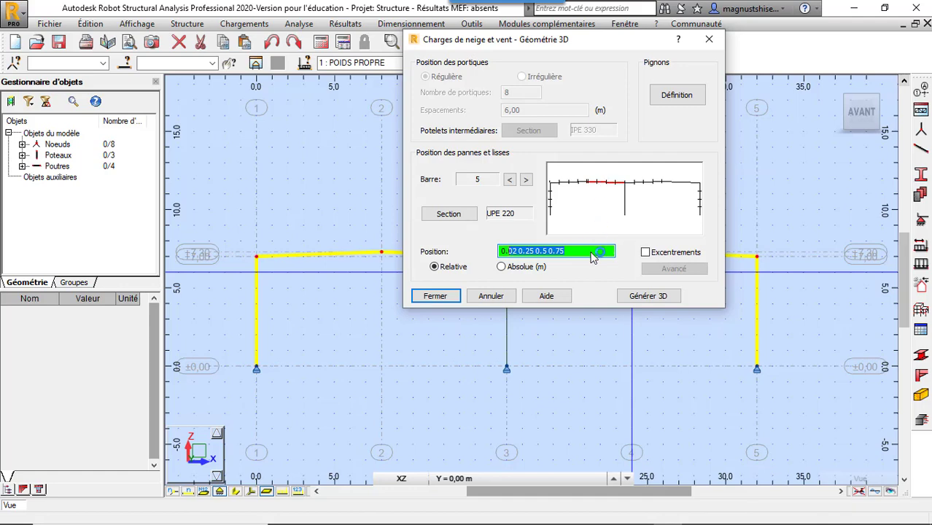
drag(592, 254, 474, 266)
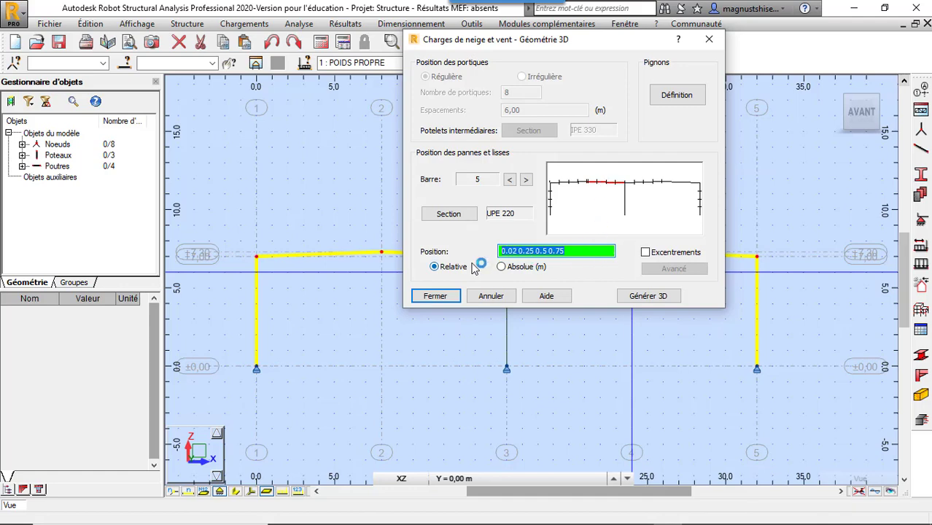
click(686, 183)
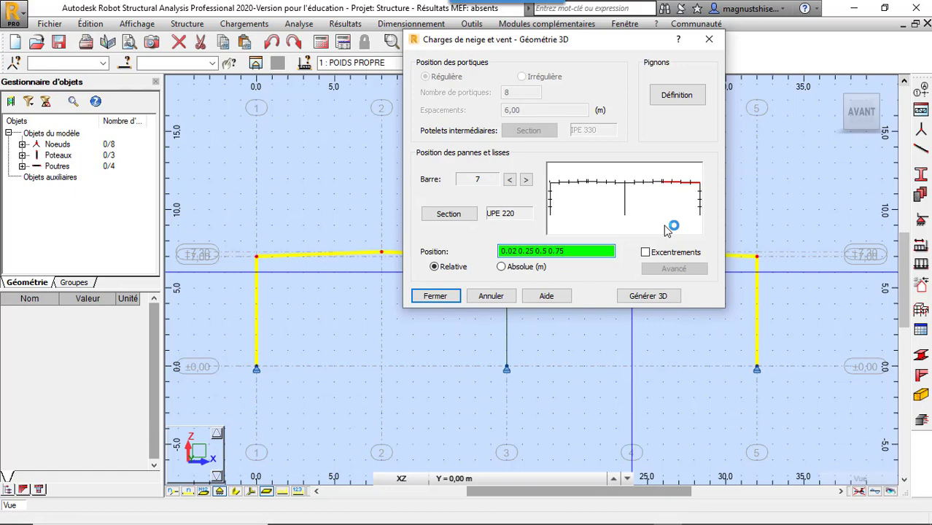
Generate the 3D structure with its wind loads, save the project as HANGAR METALLIQUE, and close the load generator.
click(651, 301)
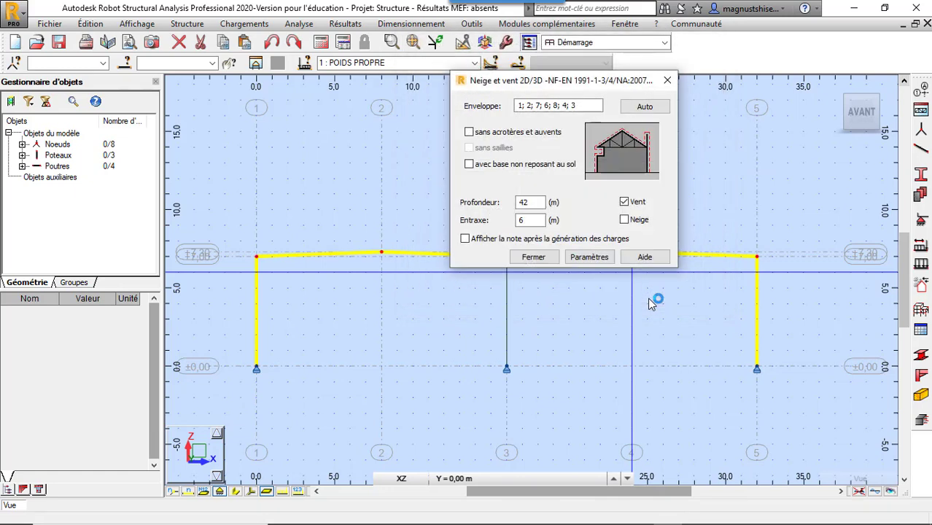
click(597, 259)
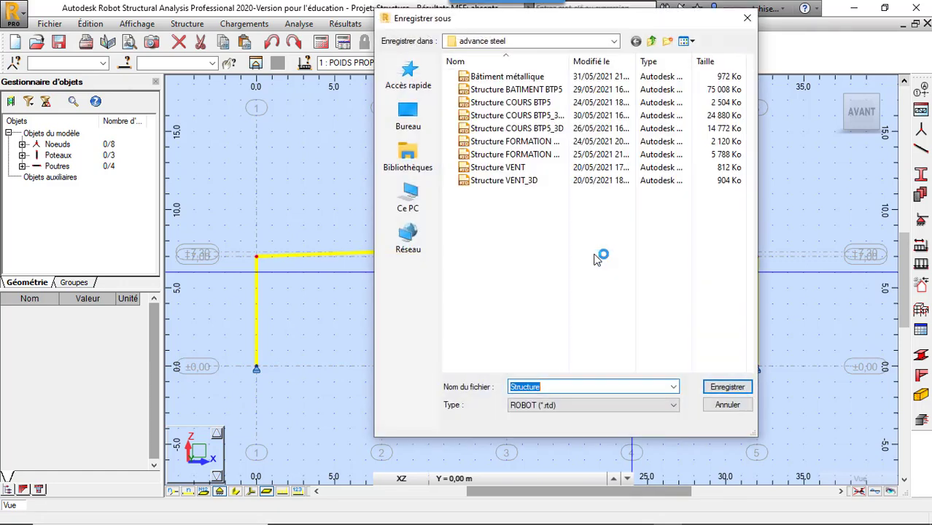
click(561, 390)
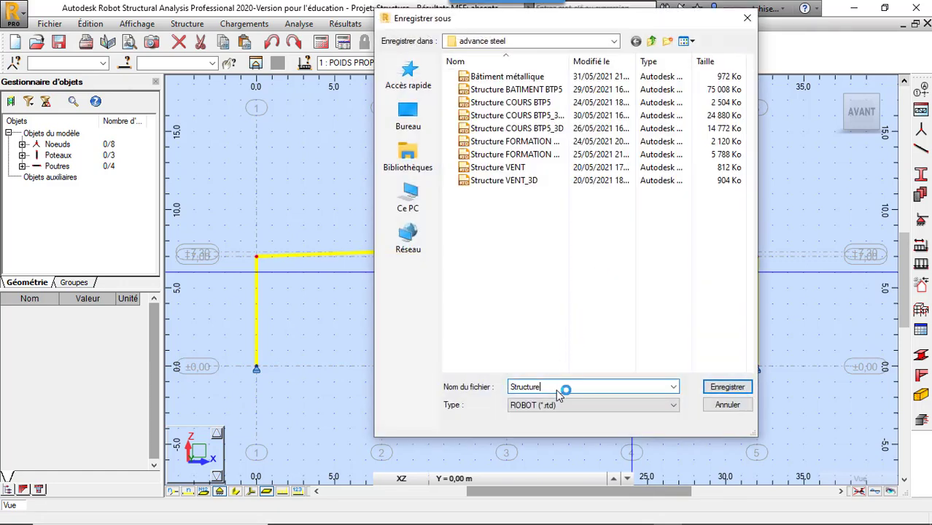
key(BackSpace)
key(BackSpace)
key(BackSpace)
key(BackSpace)
key(BackSpace)
key(BackSpace)
key(BackSpace)
key(BackSpace)
key(BackSpace)
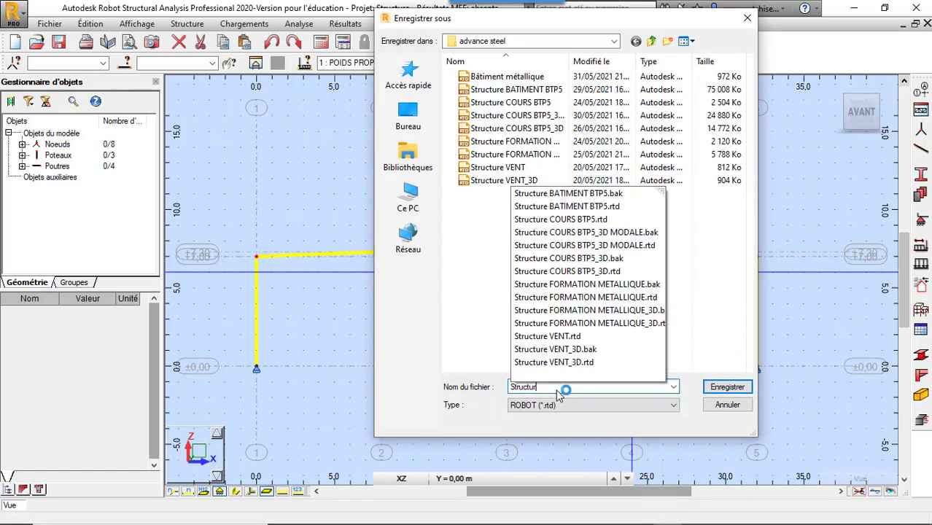
text(H)
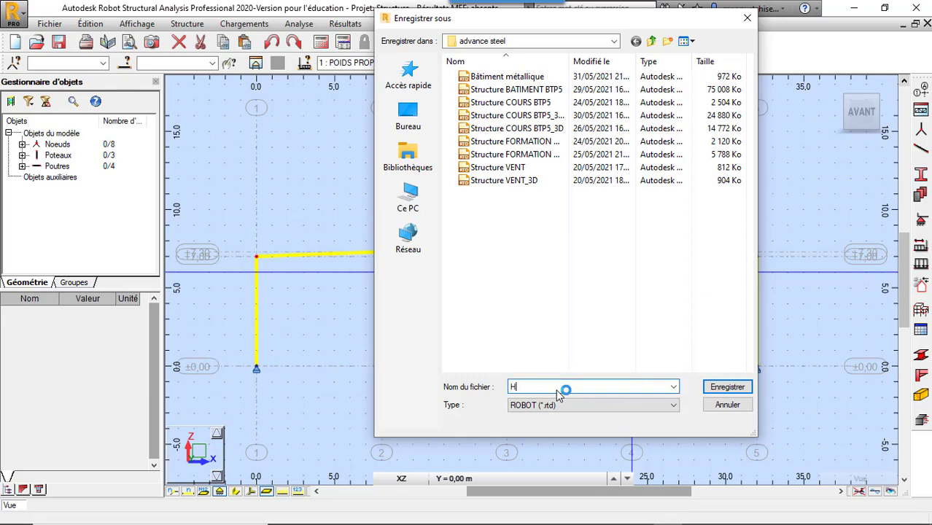
text(ANGAR METALLIQUE)
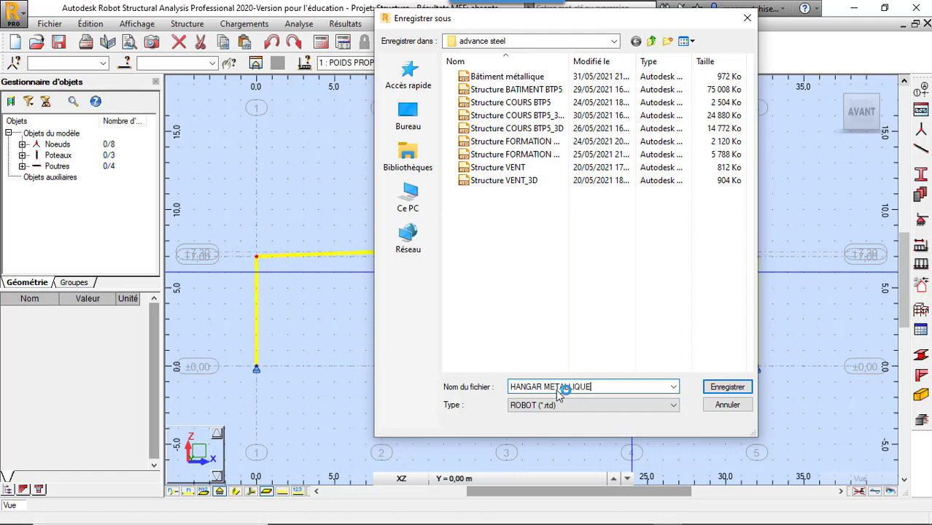
click(737, 386)
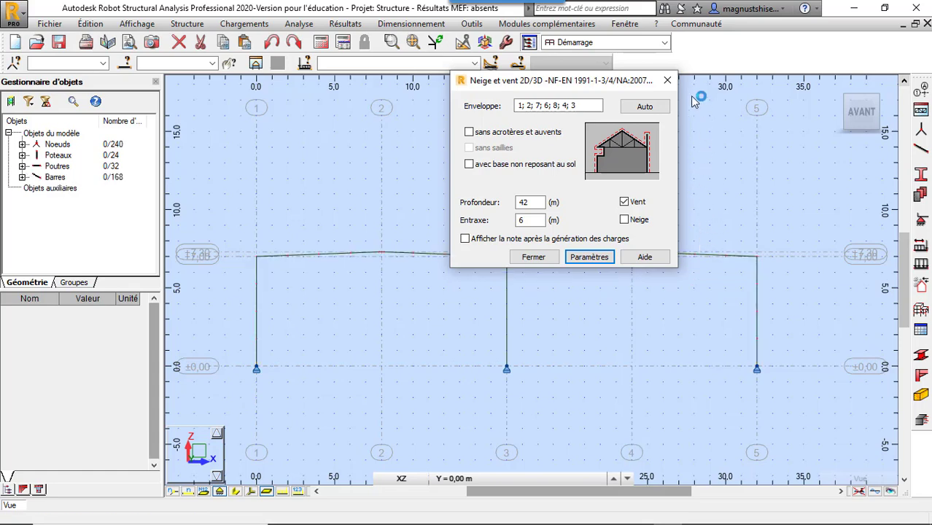
click(667, 80)
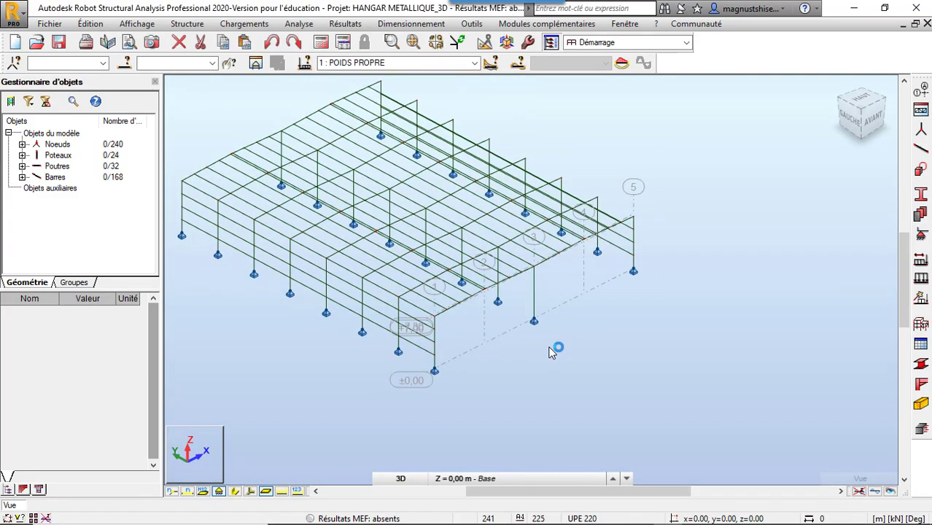
scroll(551, 352, down, 2)
scroll(405, 248, up, 4)
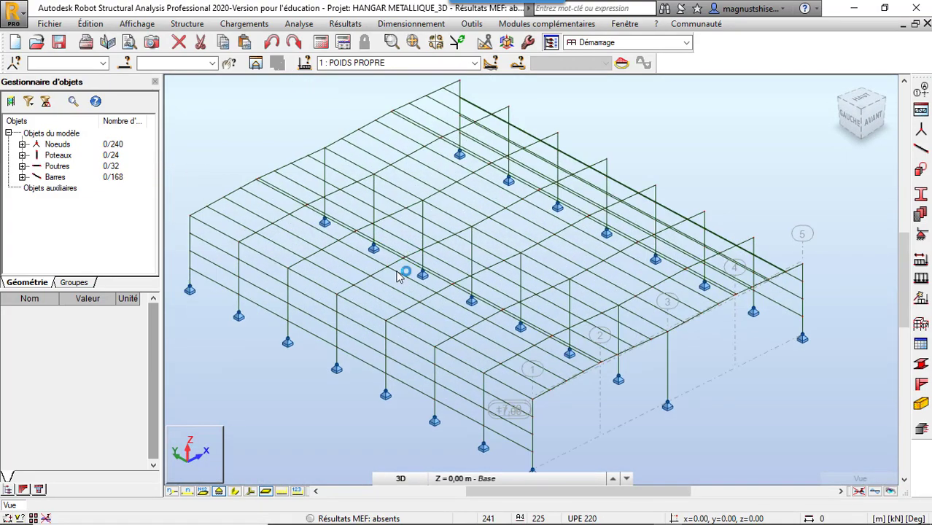
mouse_move(399, 276)
shift+middle_down()
mouse_move(385, 270)
mouse_move(388, 246)
mouse_move(405, 270)
shift+middle_up()
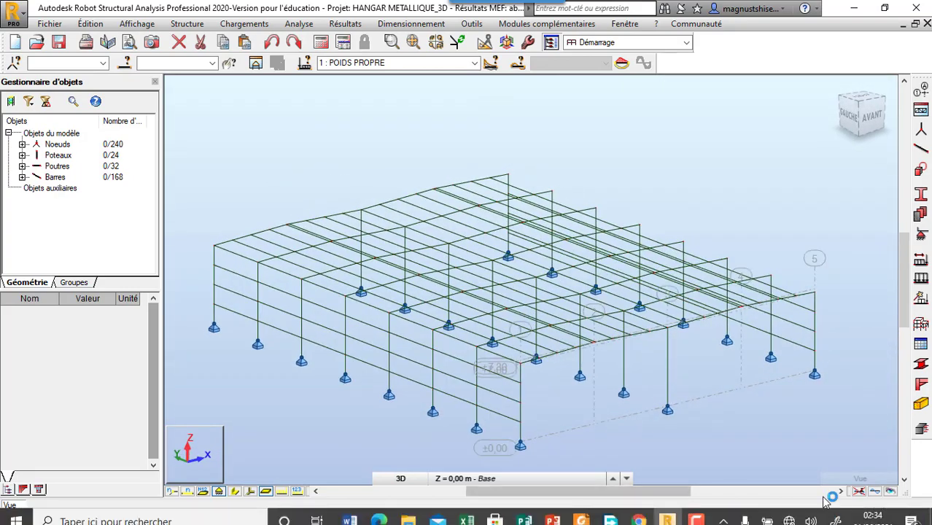
scroll(537, 387, up, 5)
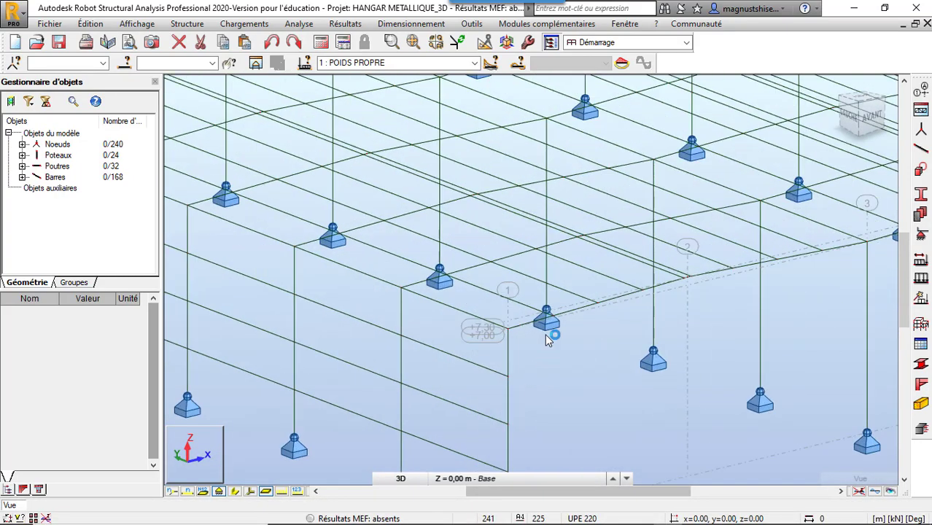
Examine the generated 3D hangar frame, including its eaves corner, rafters, purlins and supports.
scroll(544, 334, up, 2)
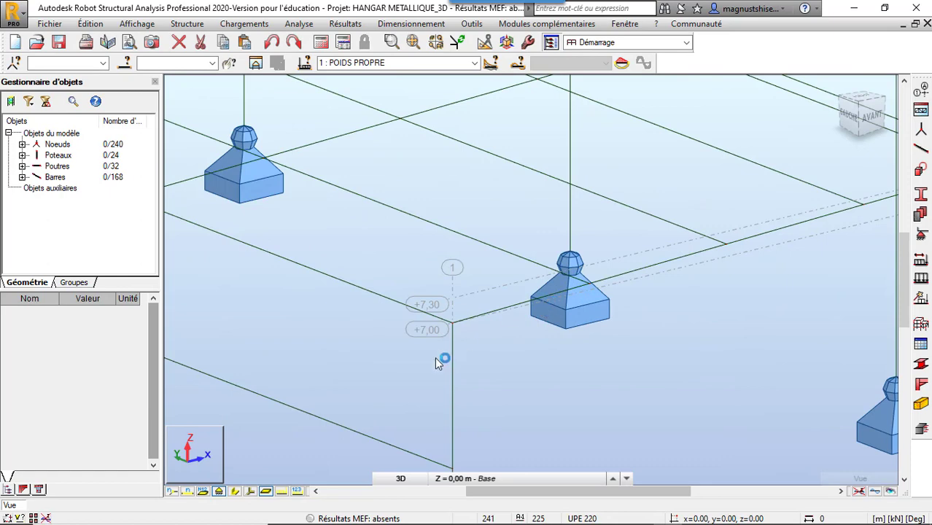
scroll(495, 343, up, 2)
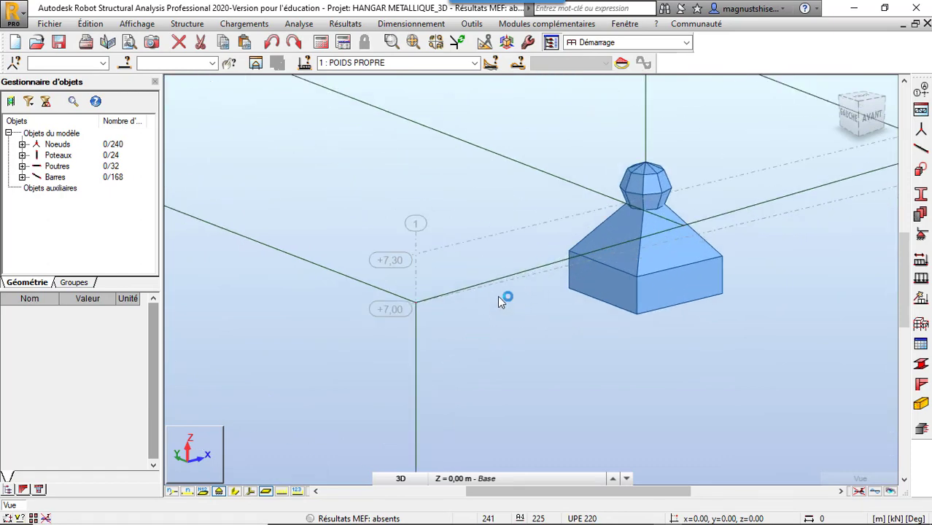
scroll(498, 299, down, 7)
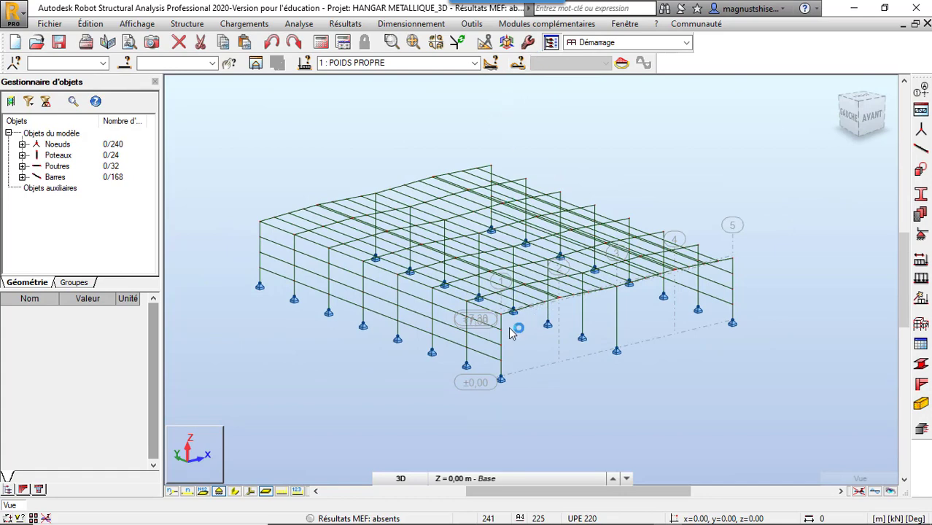
scroll(527, 311, up, 5)
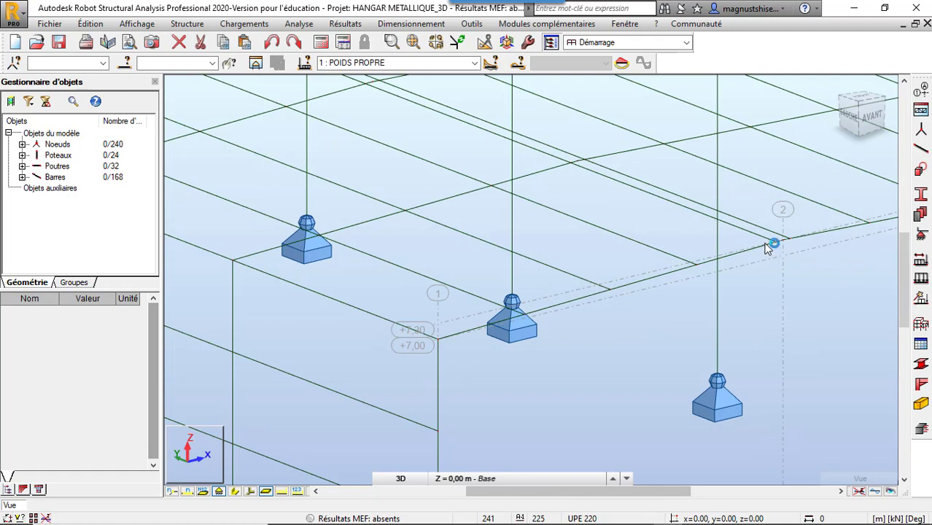
scroll(594, 371, down, 2)
scroll(594, 370, down, 2)
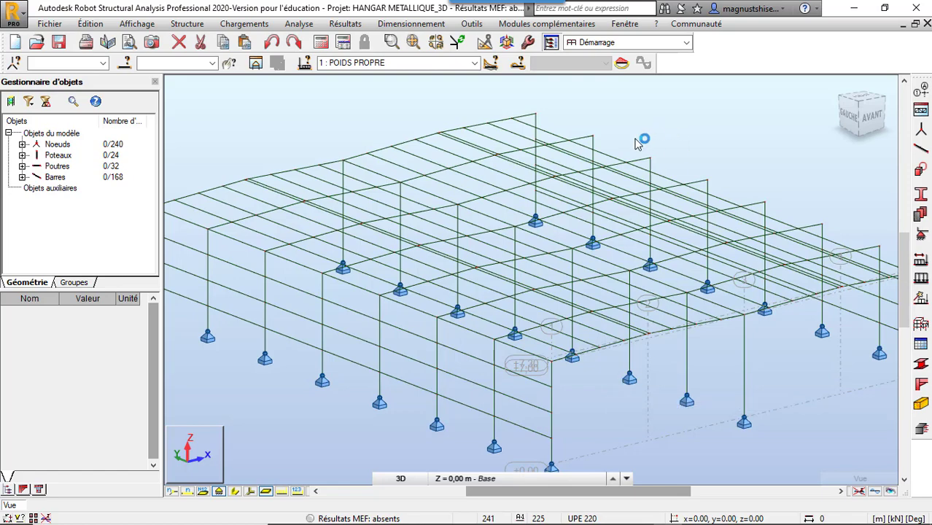
shift+middle_drag(328, 122, 329, 118)
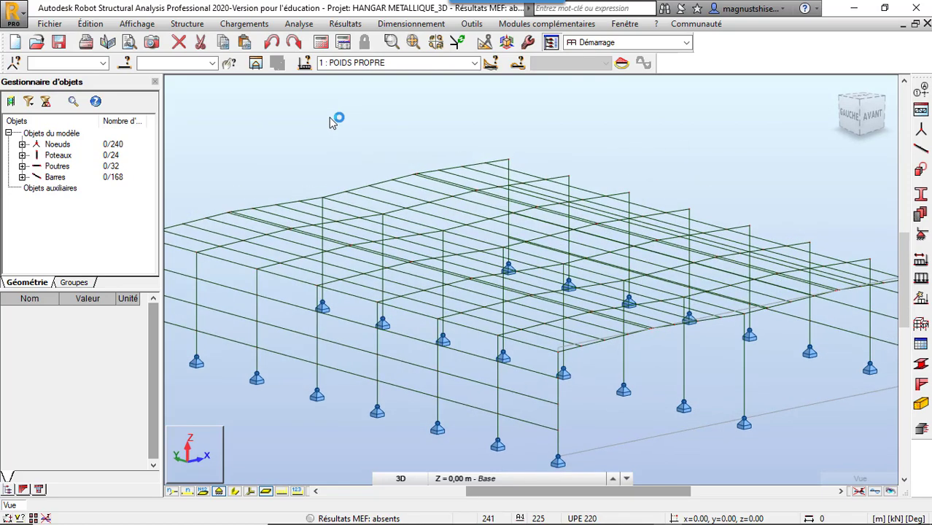
scroll(388, 169, down, 3)
scroll(544, 264, up, 3)
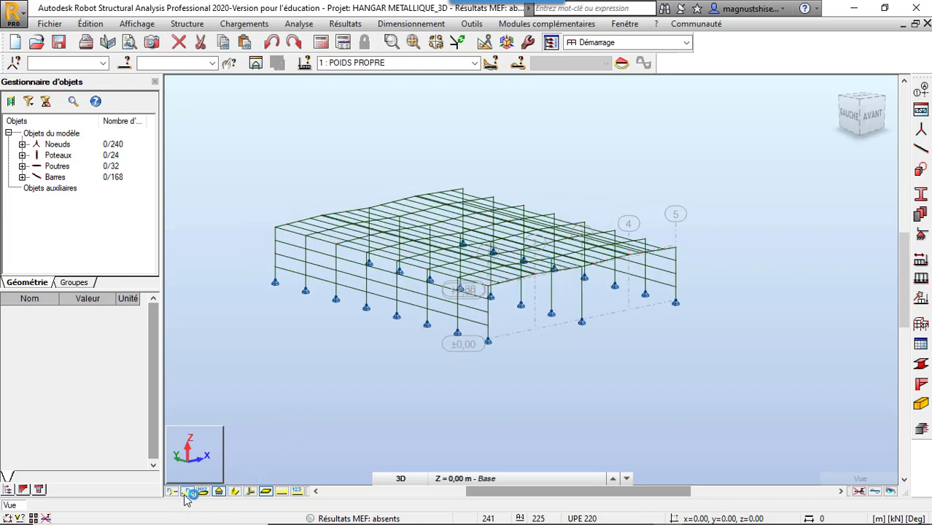
Display the bars' section shapes and inspect how the purlins meet the rafters at the ridge and eaves.
click(235, 492)
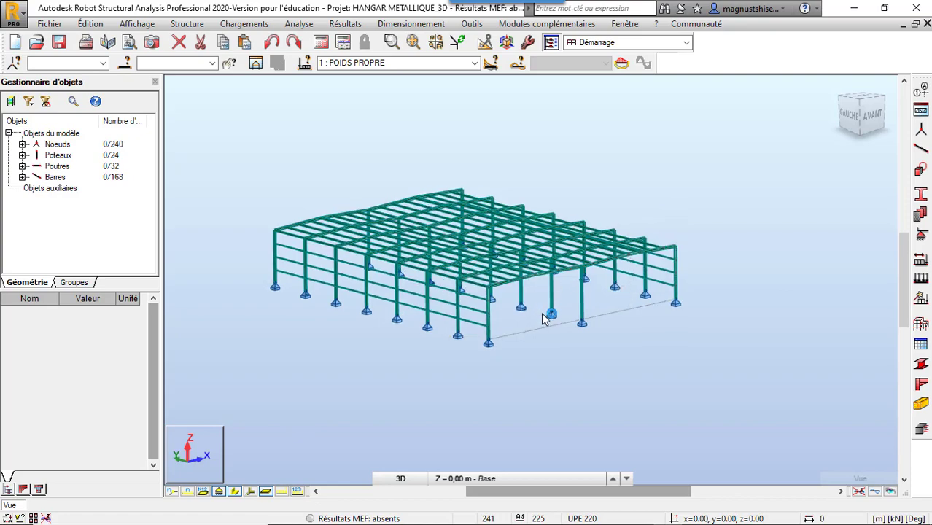
scroll(554, 155, up, 2)
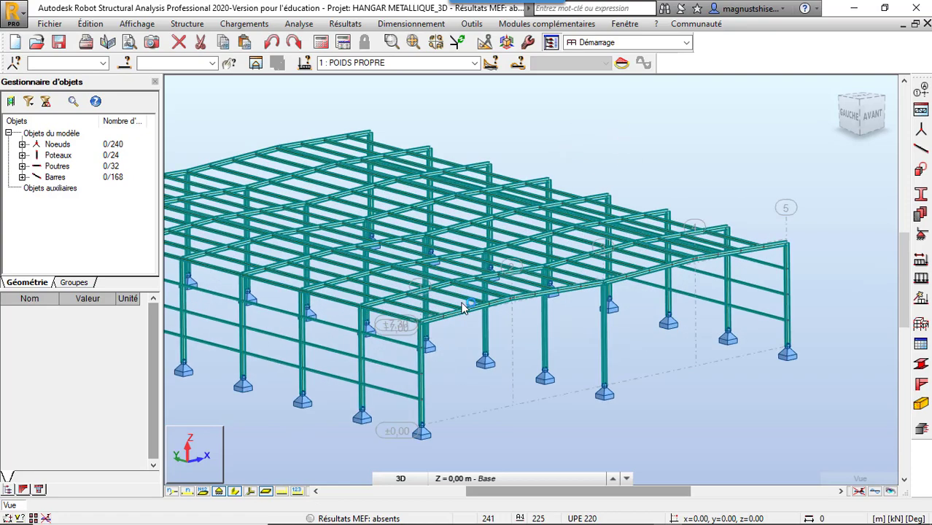
scroll(466, 292, up, 3)
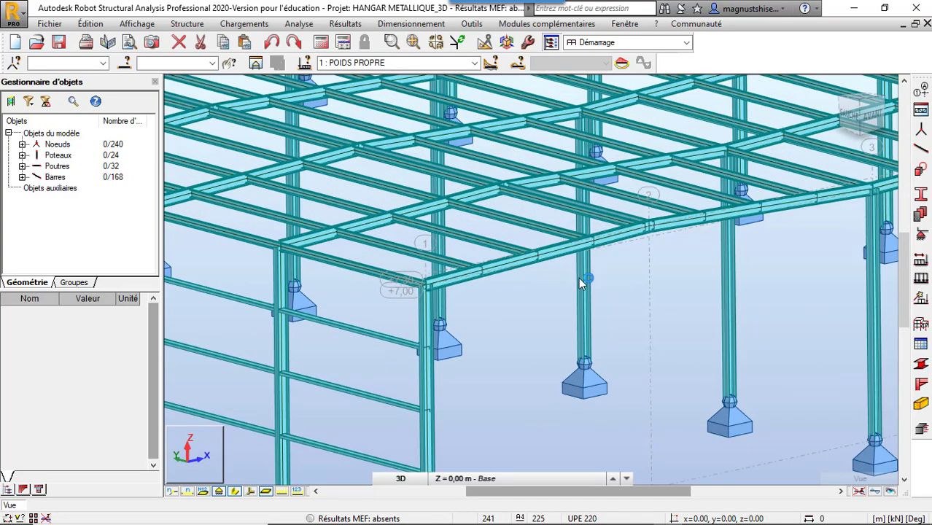
scroll(599, 245, up, 3)
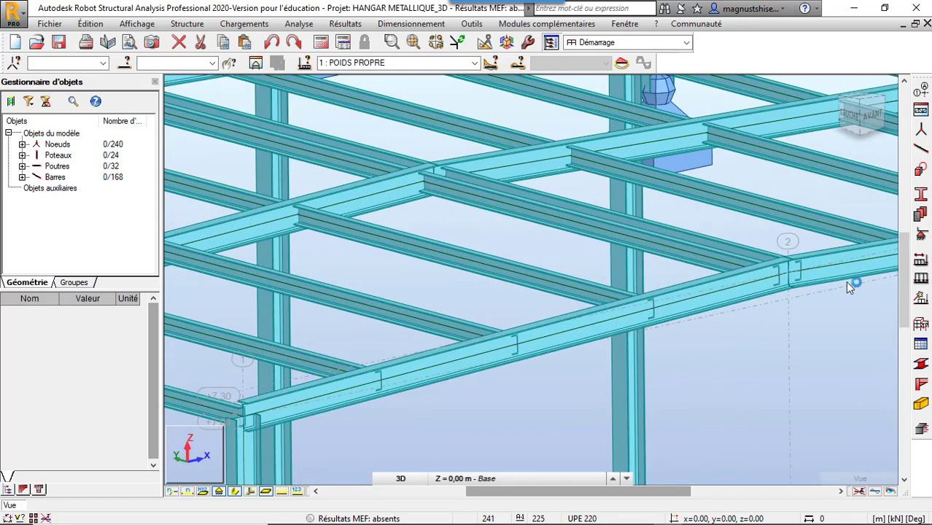
scroll(794, 283, up, 2)
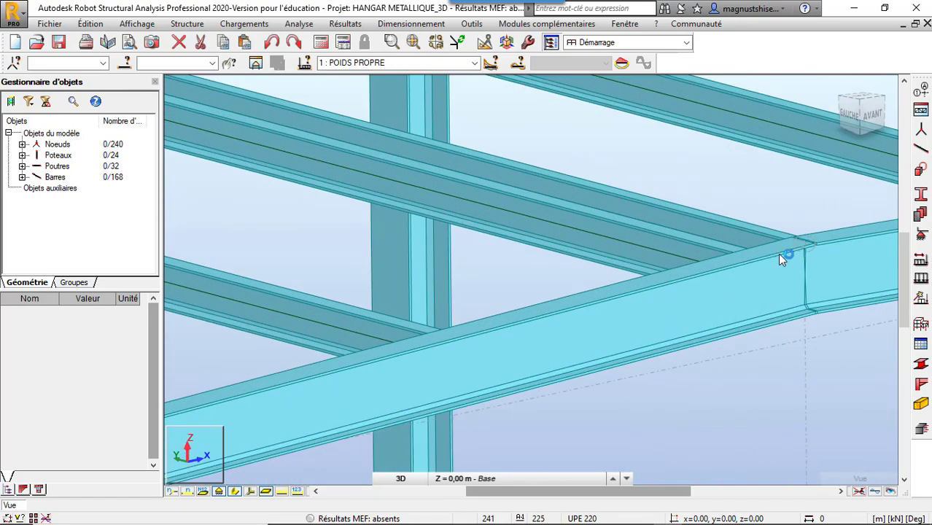
scroll(779, 251, down, 5)
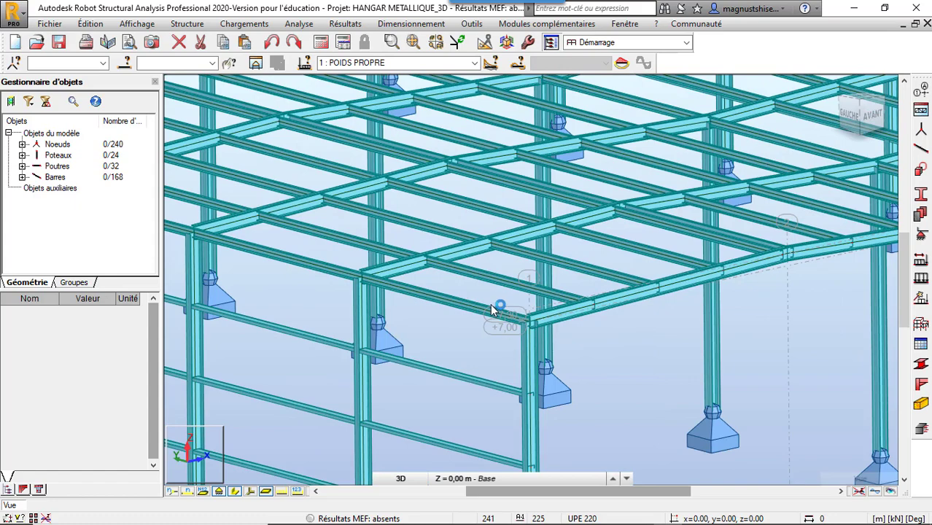
scroll(493, 309, up, 2)
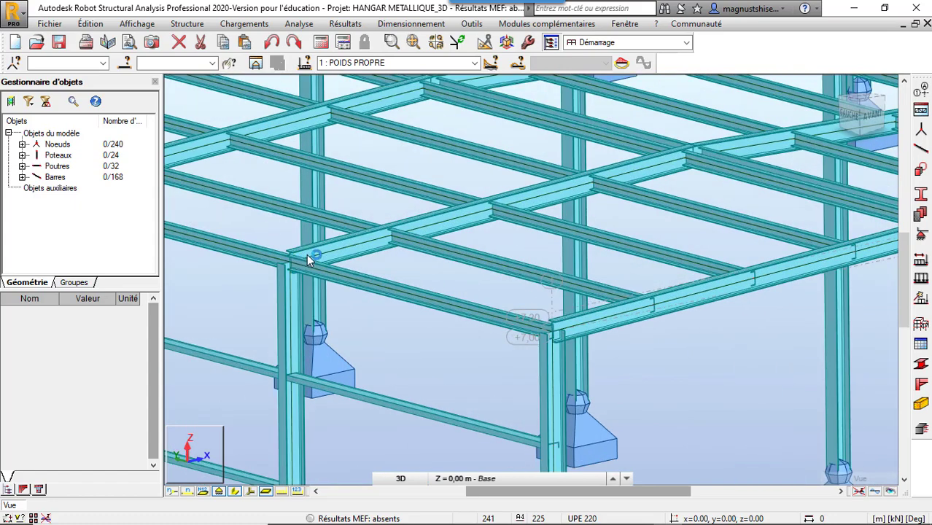
scroll(321, 277, down, 5)
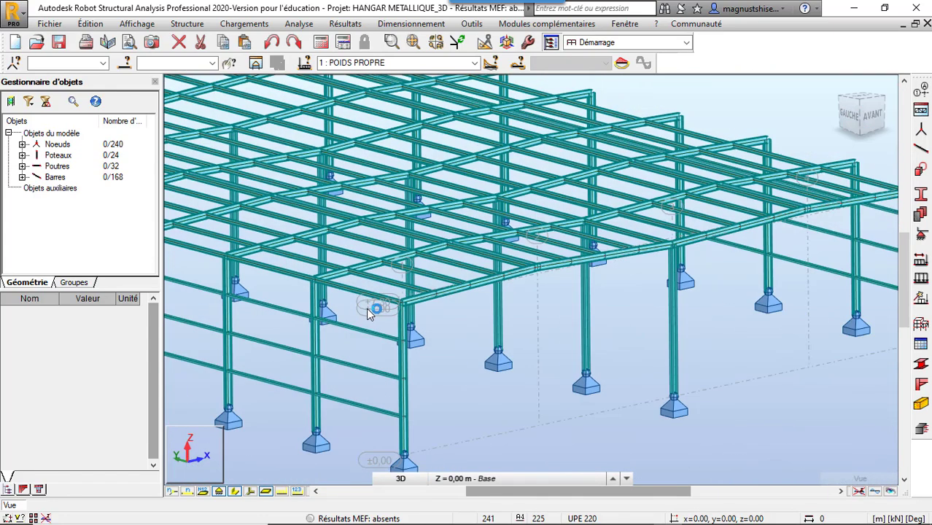
scroll(408, 299, up, 5)
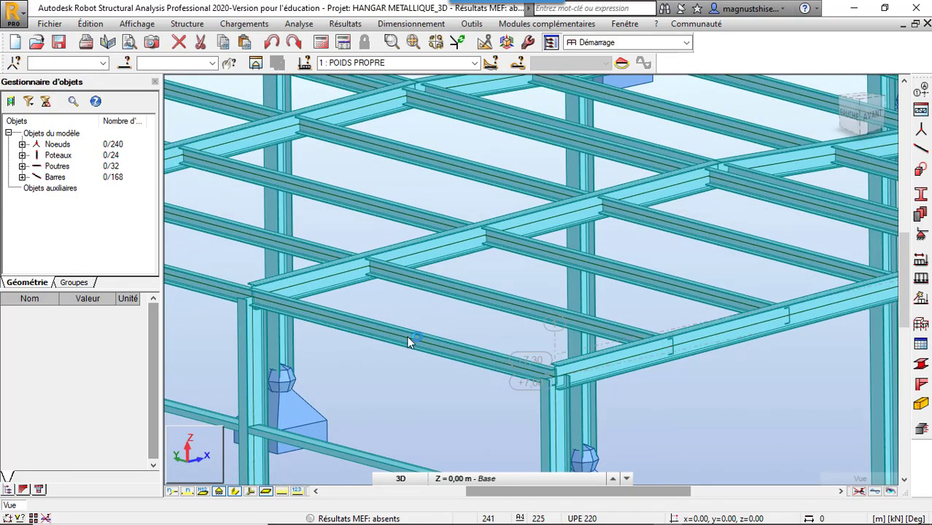
scroll(412, 341, down, 5)
scroll(425, 343, down, 3)
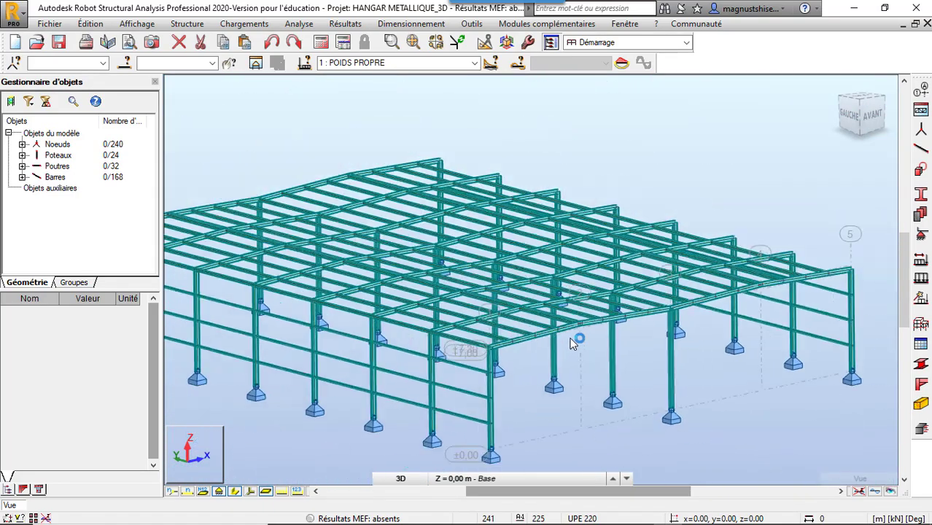
scroll(474, 347, up, 5)
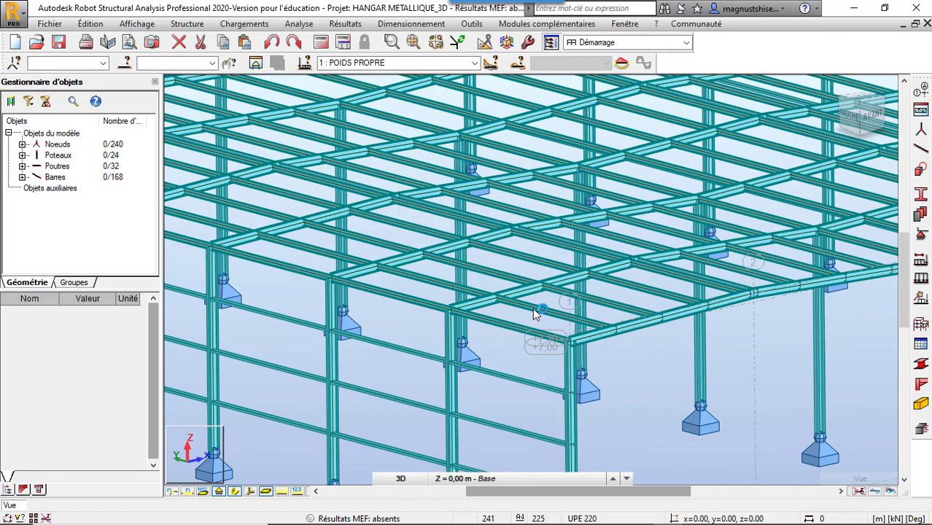
right_click(639, 371)
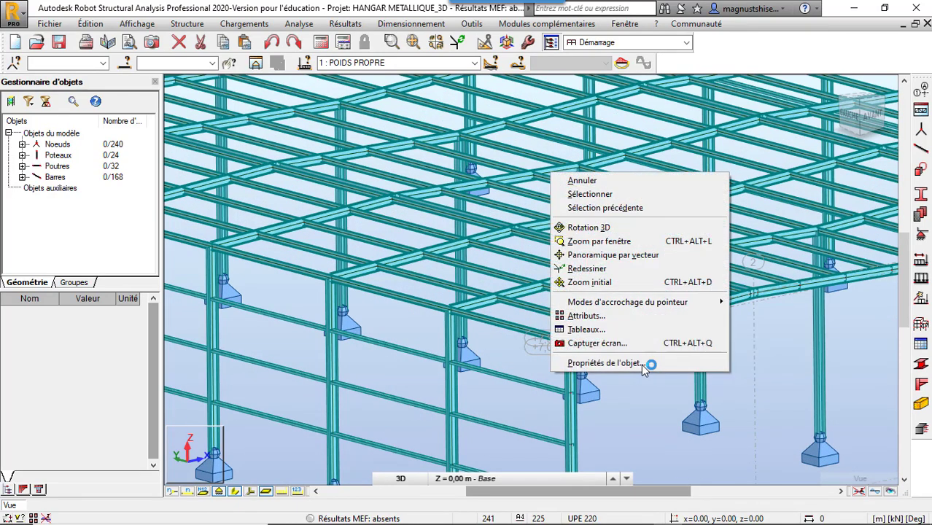
click(610, 143)
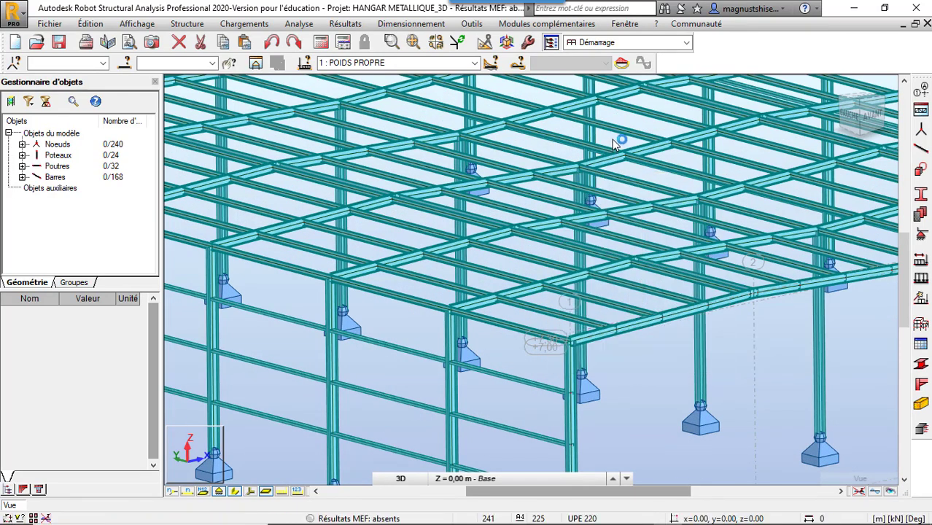
Start a new relative bar eccentricity based on Lower flange and name it Lower flange 1.
click(195, 26)
mouse_move(321, 255)
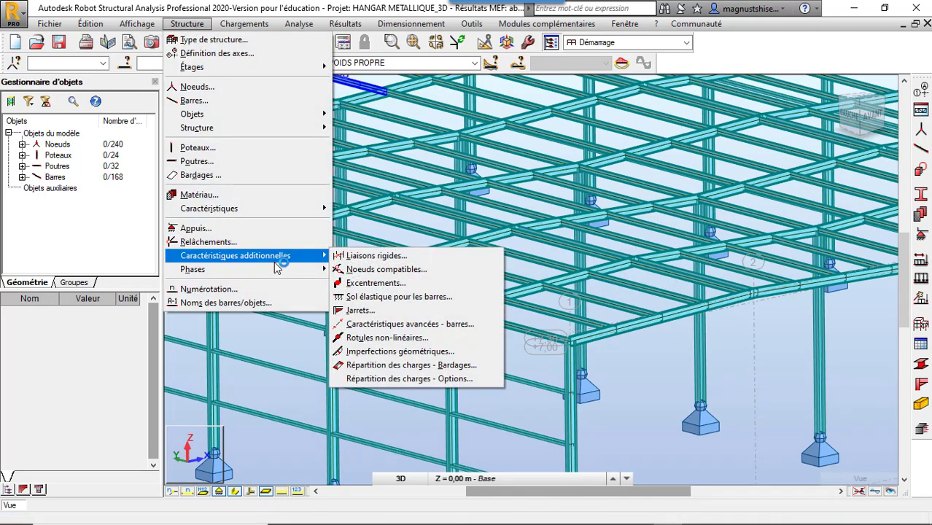
click(422, 283)
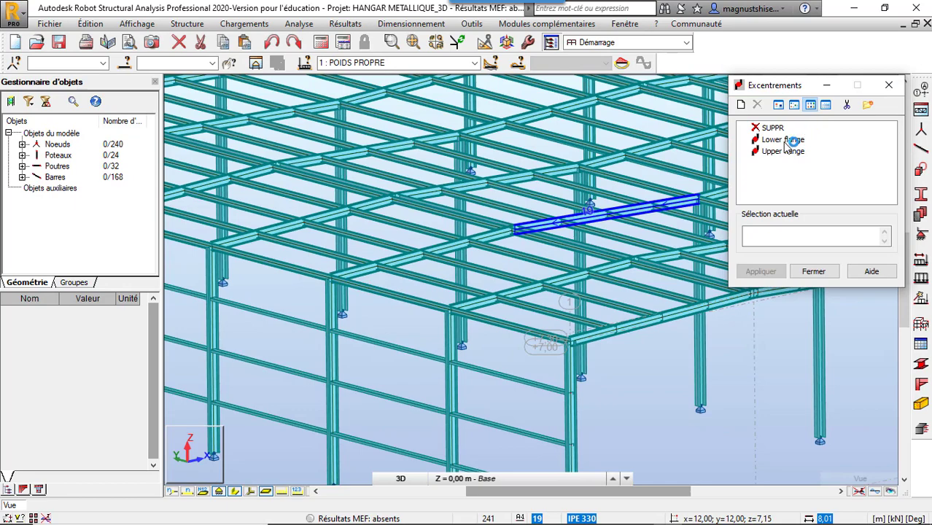
double_click(785, 142)
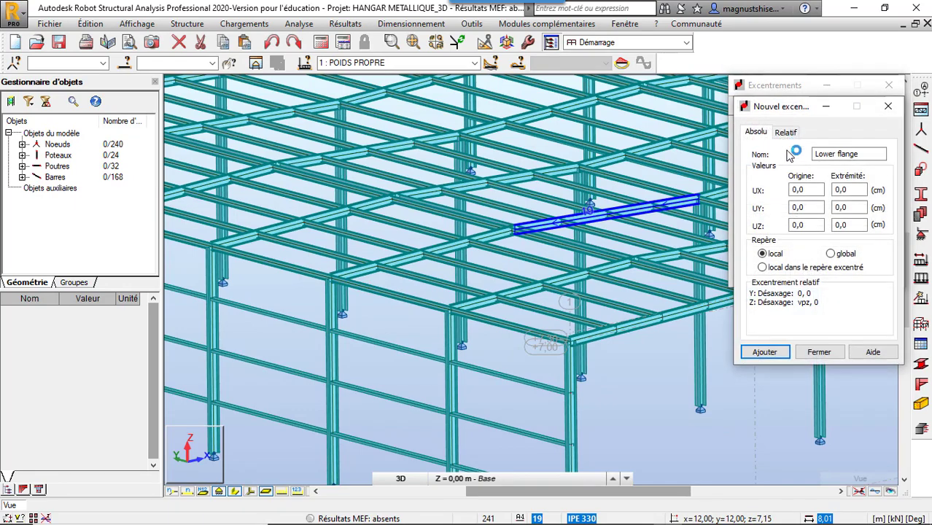
click(839, 155)
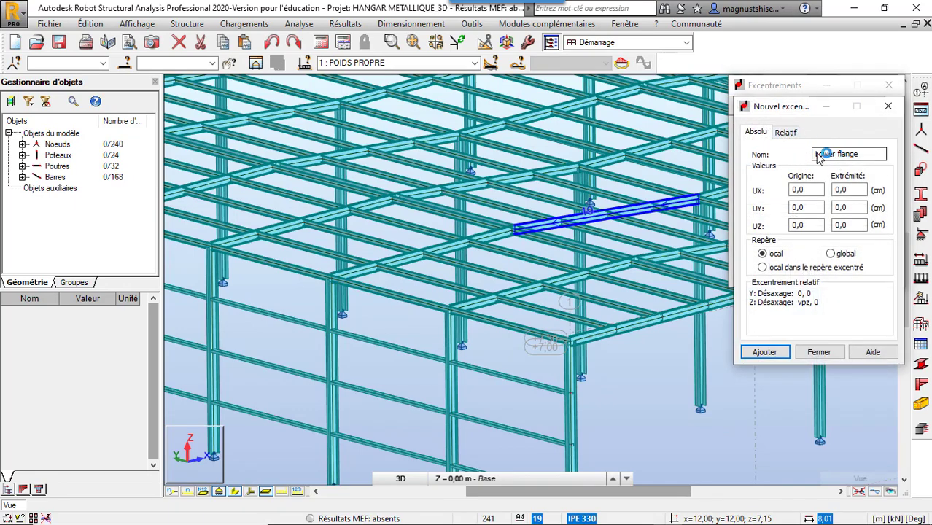
click(785, 134)
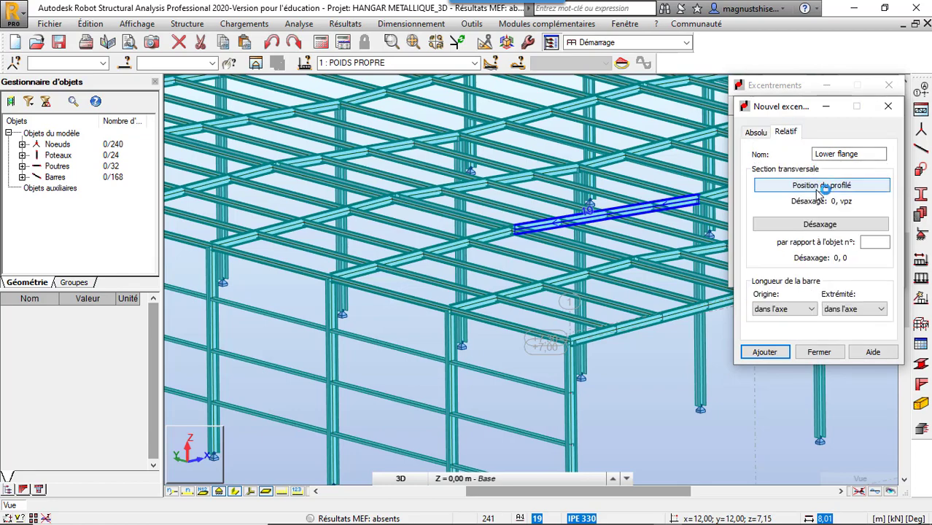
click(871, 157)
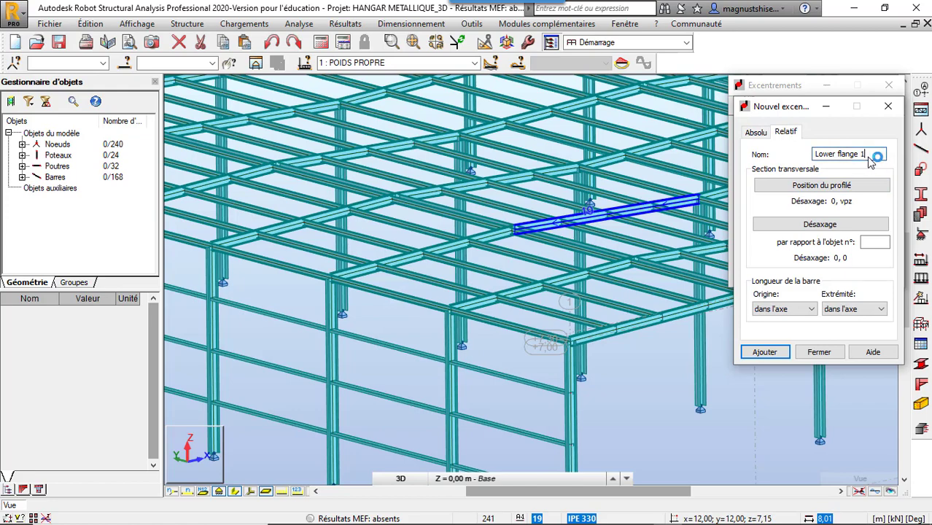
Keep the profile position at the section's bottom-centre point and set the axis offset to the top-centre point, 0, -vz.
click(850, 186)
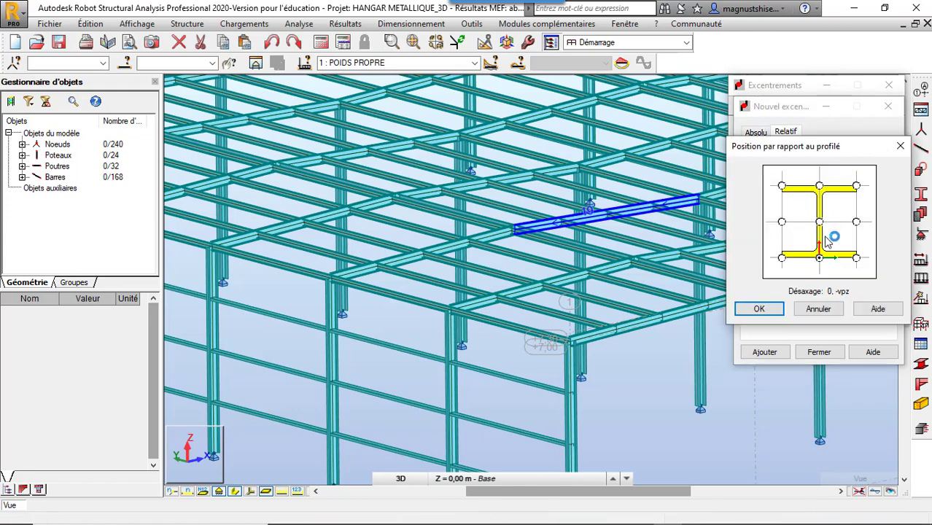
click(759, 308)
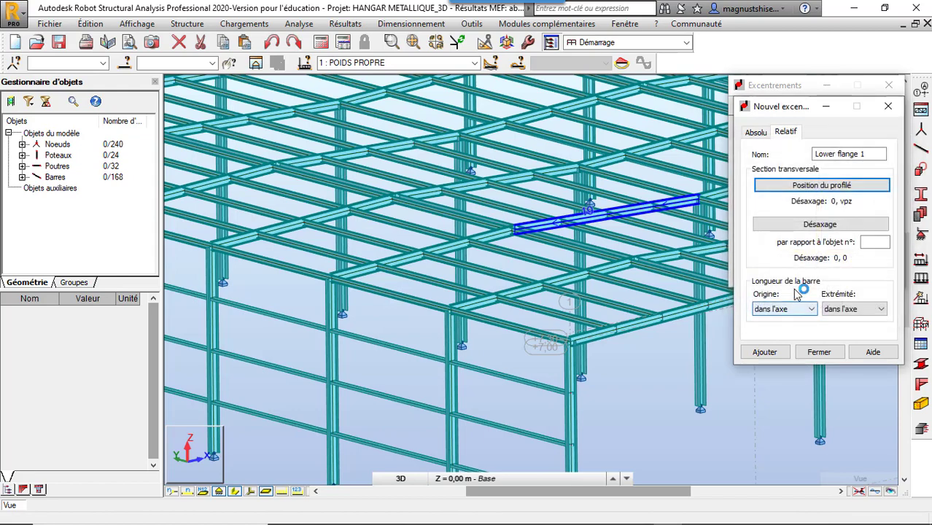
click(819, 223)
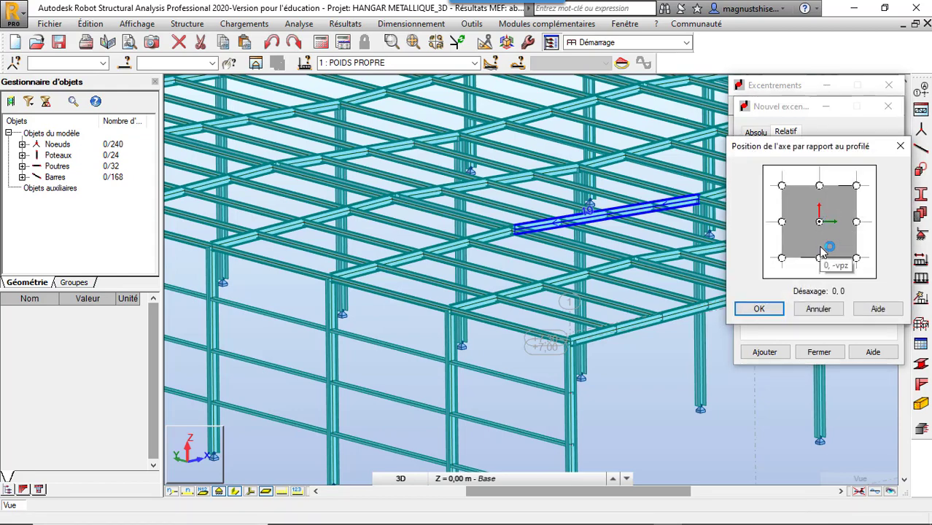
click(820, 187)
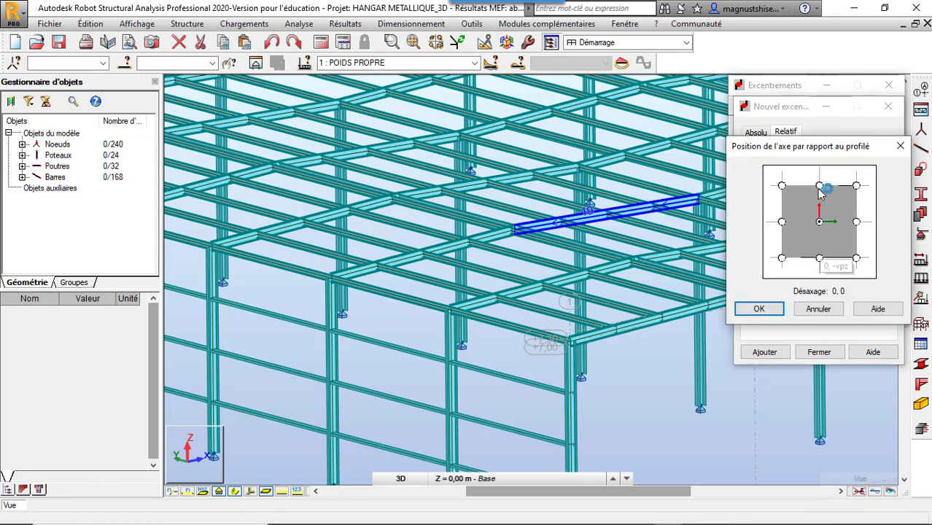
click(761, 309)
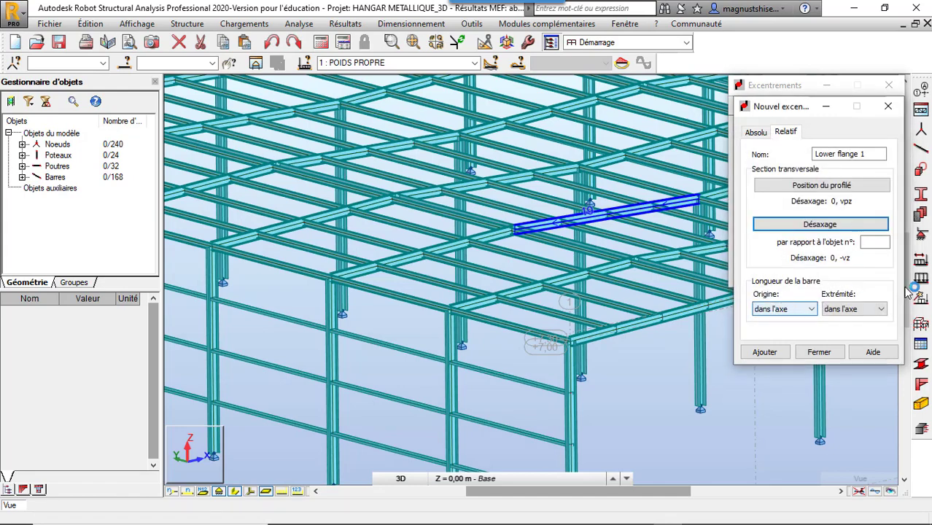
Reference the offset to rafter bar 4, add the Lower flange 1 eccentricity and close its definition.
click(875, 242)
scroll(610, 345, up, 3)
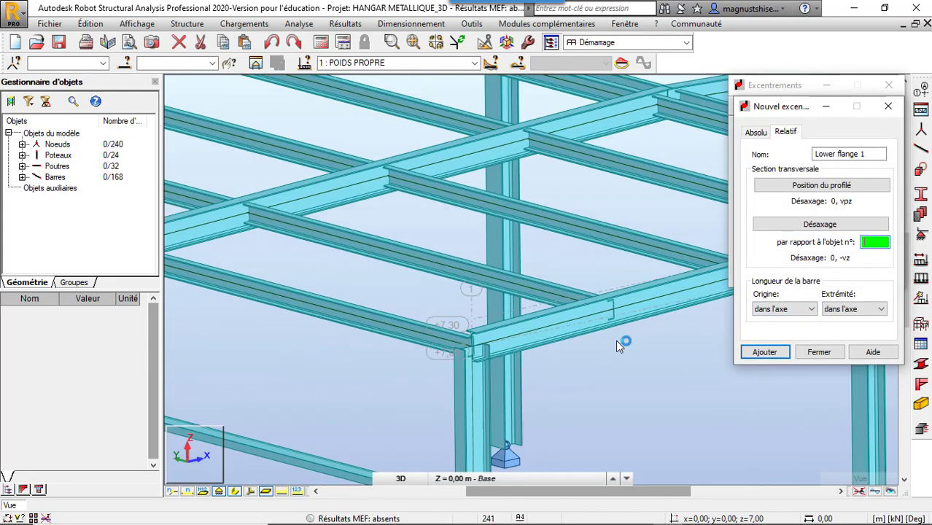
click(580, 323)
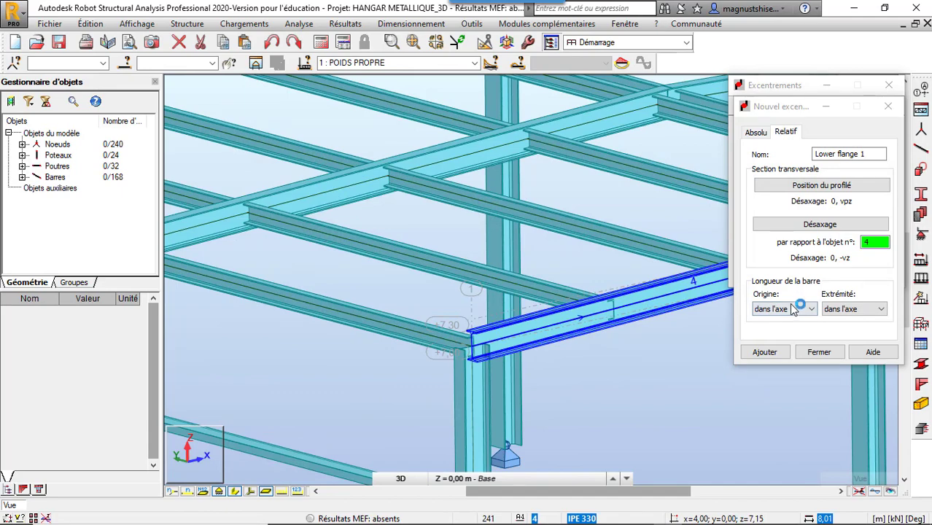
click(774, 357)
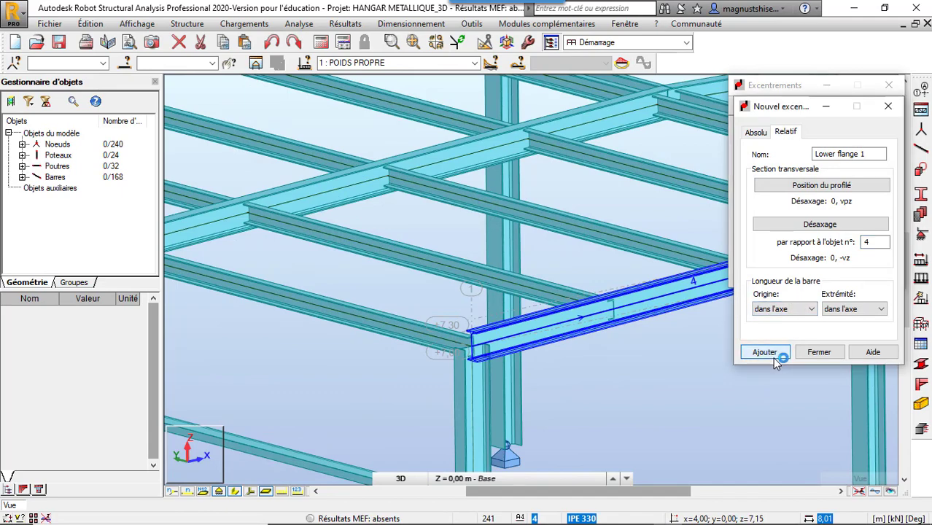
click(816, 352)
scroll(758, 361, down, 3)
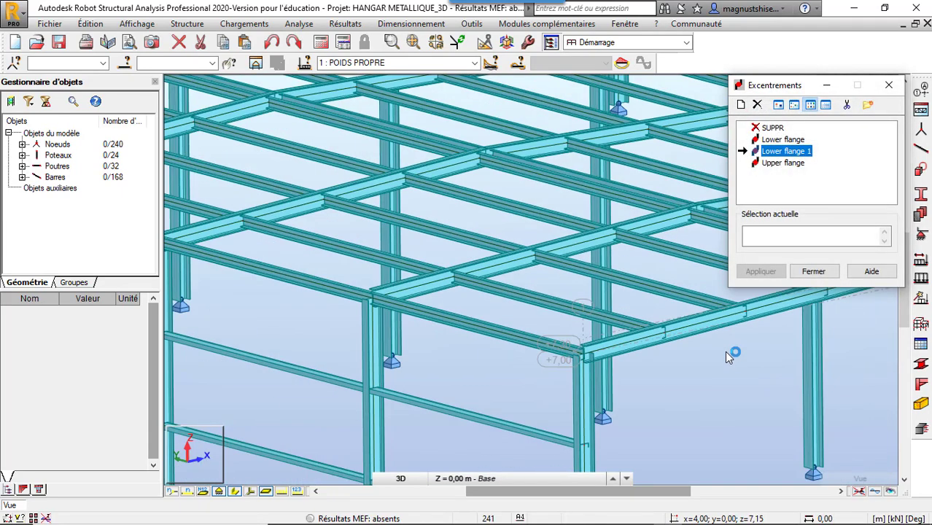
Apply the Lower flange 1 eccentricity to the eave purlin of the first bay and check its position on the frame.
click(524, 336)
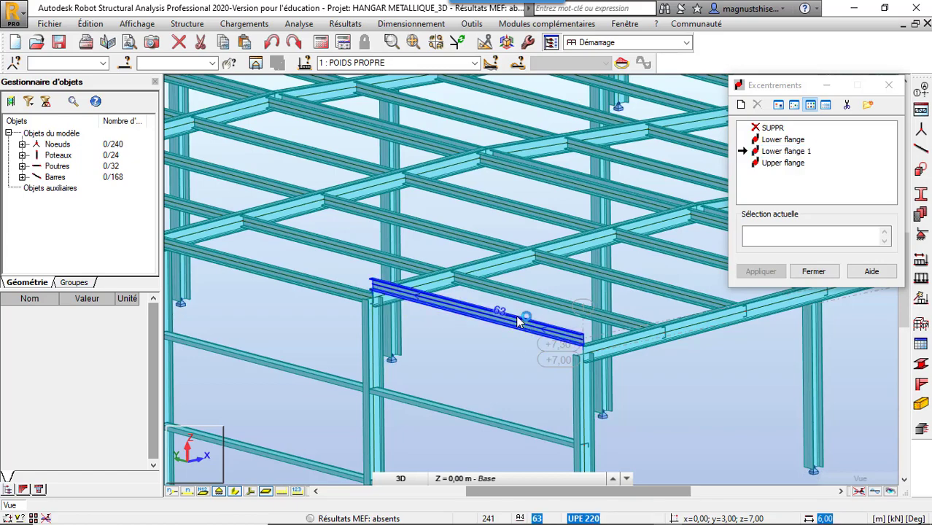
scroll(425, 330, down, 2)
scroll(423, 325, down, 2)
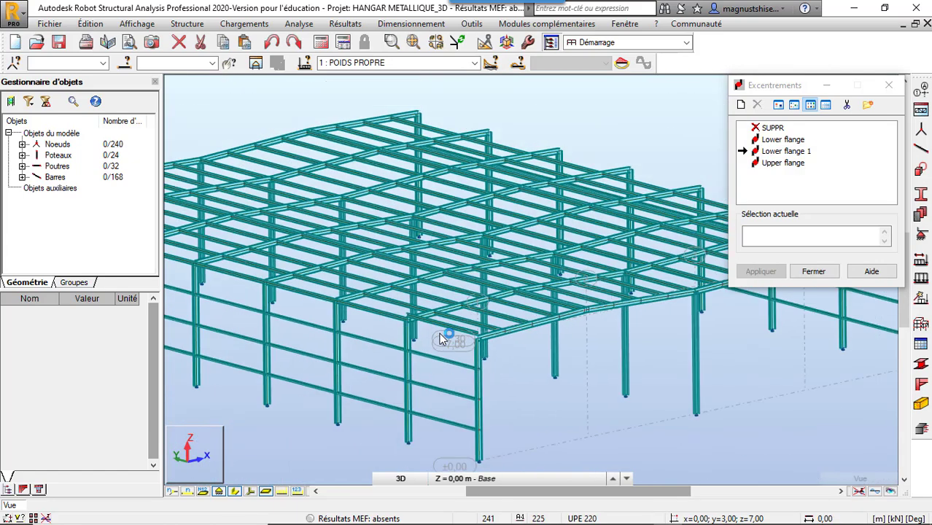
scroll(550, 366, down, 2)
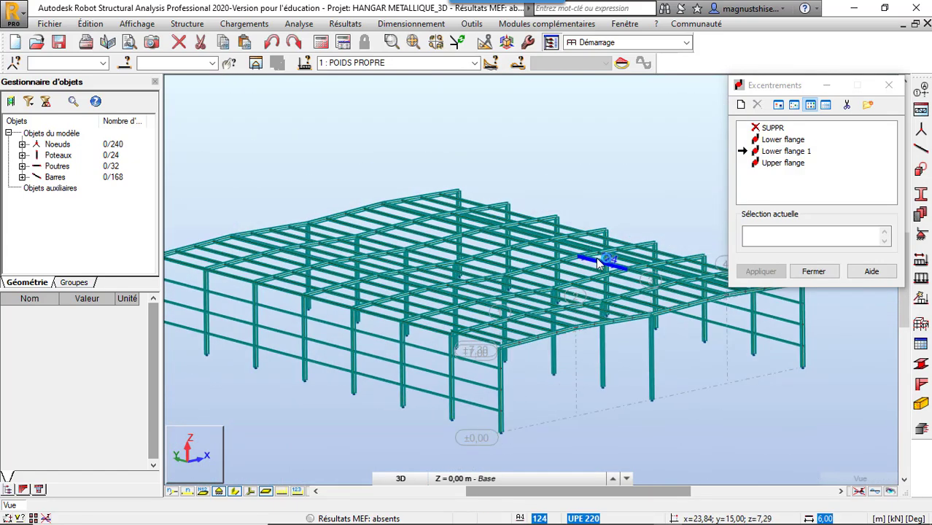
scroll(502, 351, up, 2)
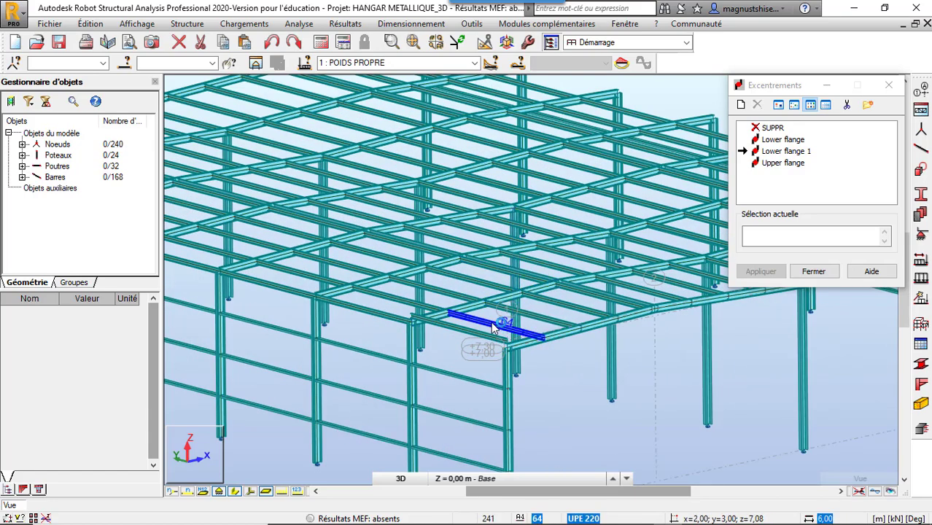
scroll(496, 328, down, 2)
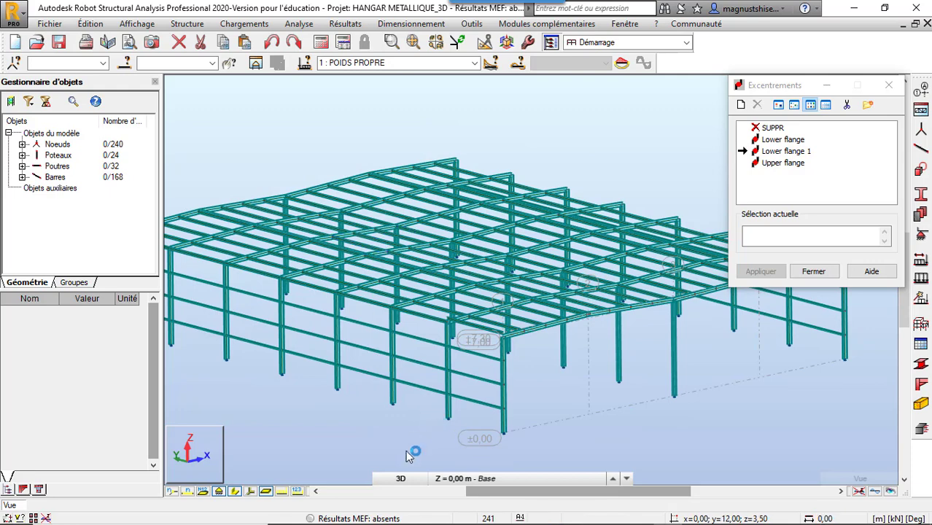
click(400, 478)
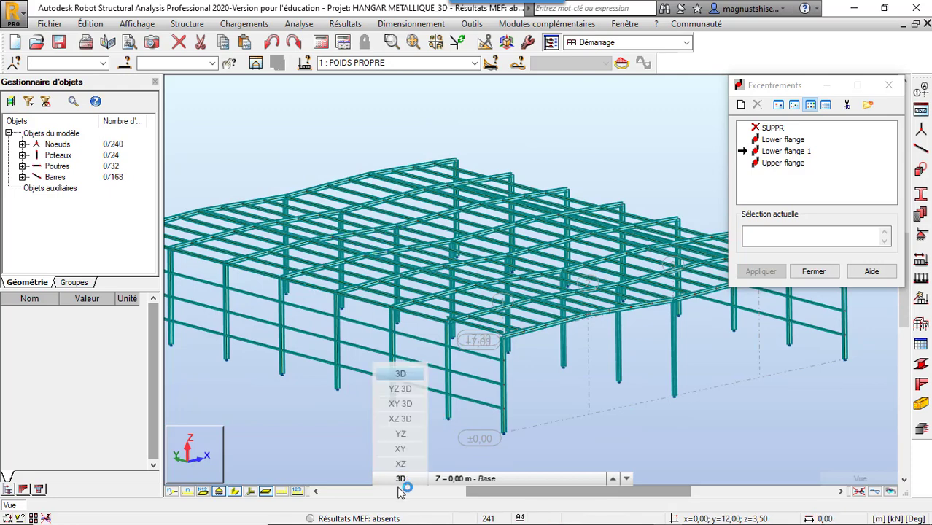
click(406, 449)
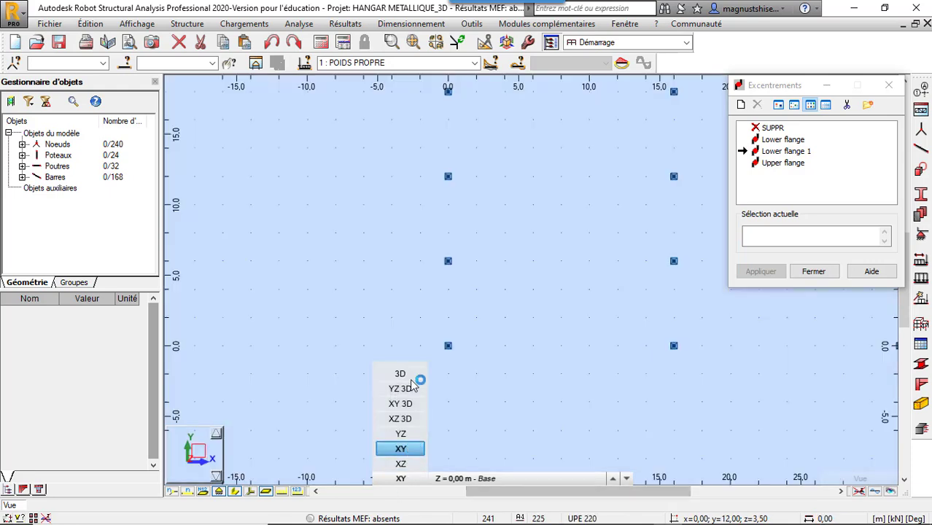
click(481, 478)
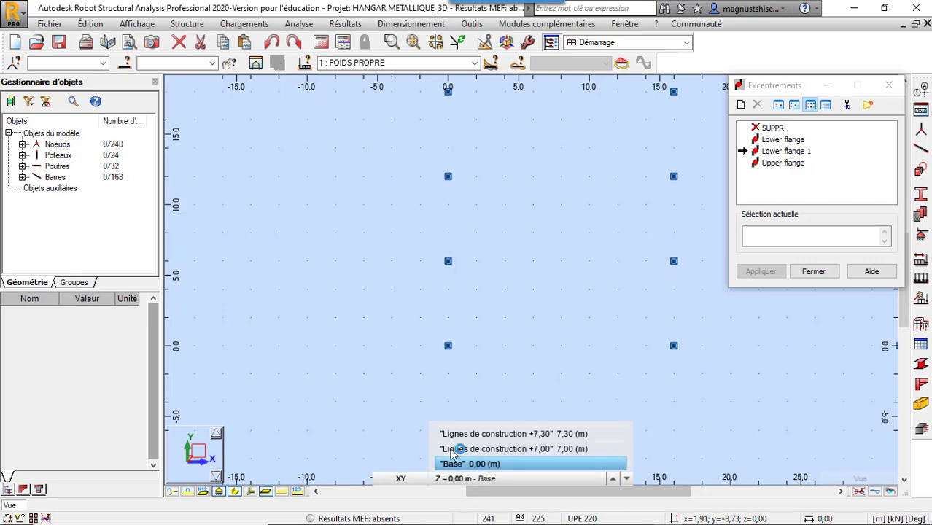
scroll(400, 397, down, 5)
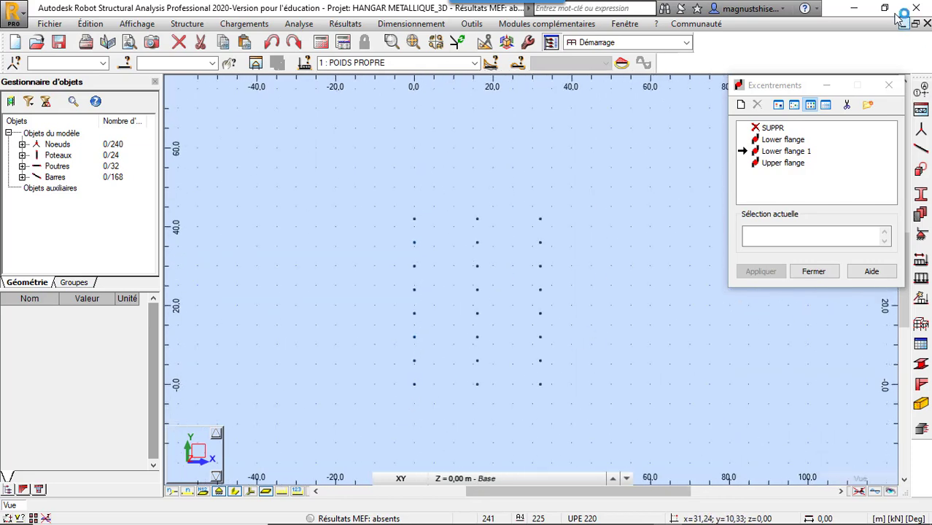
Show the whole 3D structure from above and window-select the longitudinal bars of the first two bays.
drag(791, 86, 716, 125)
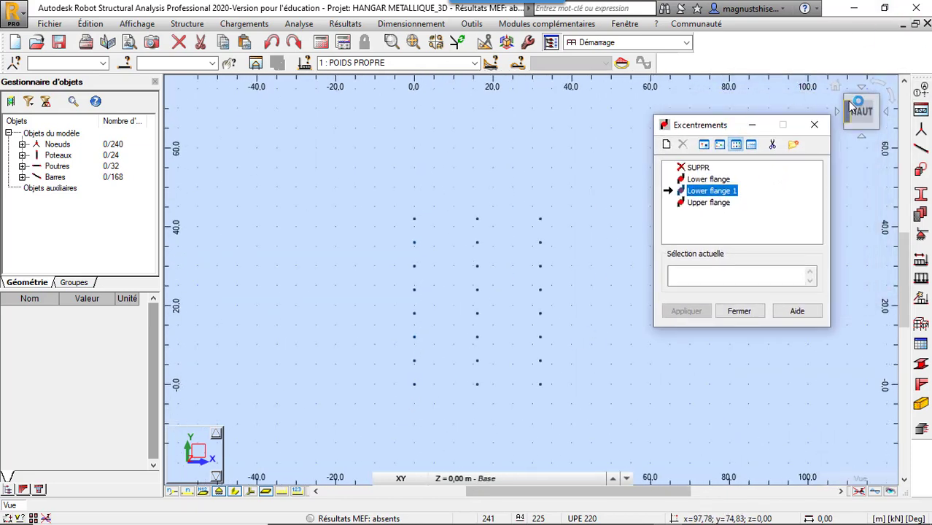
click(836, 87)
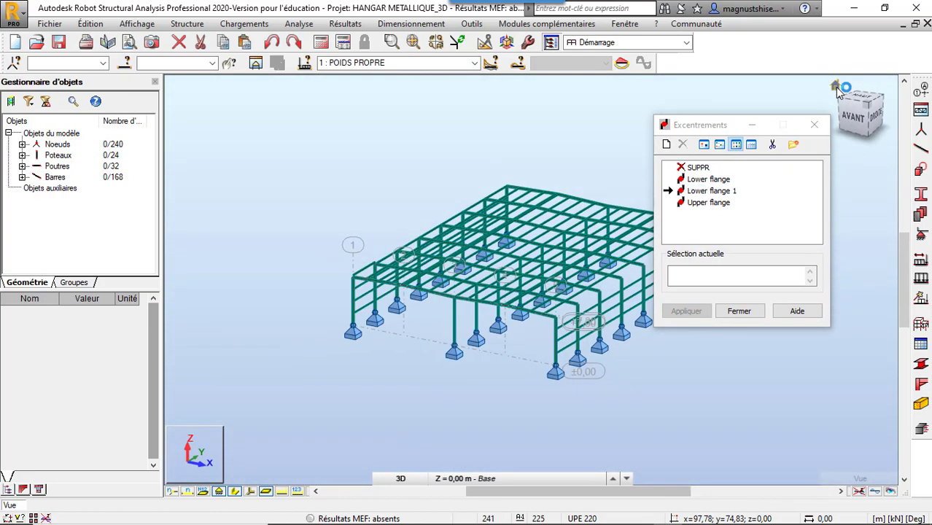
click(866, 105)
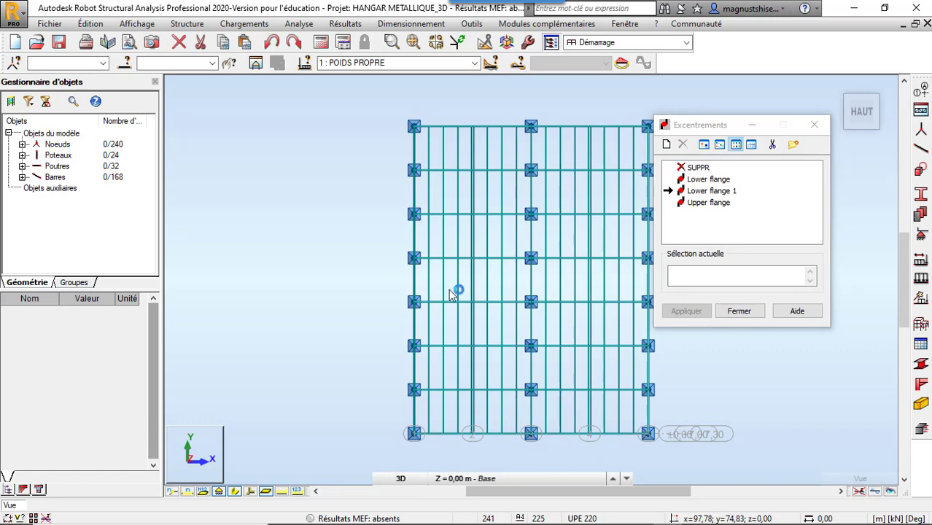
right_click(297, 234)
click(293, 253)
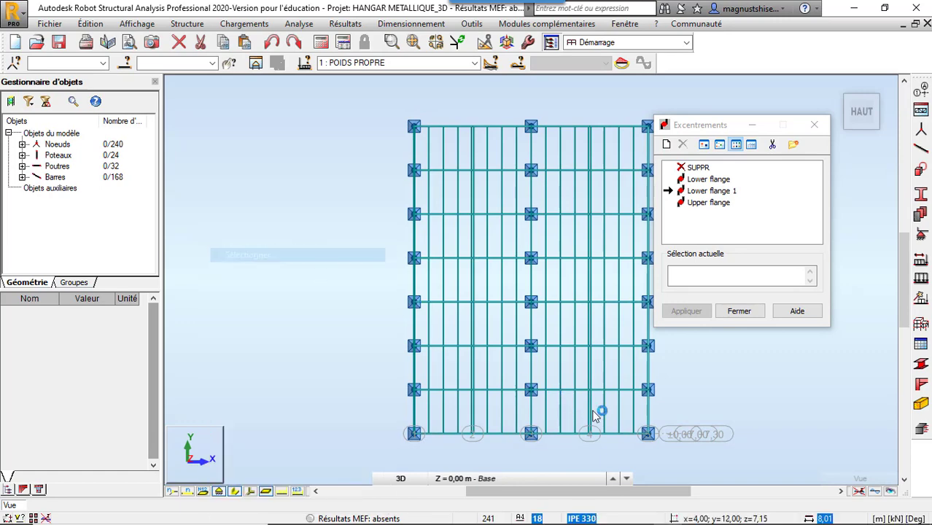
scroll(654, 416, up, 1)
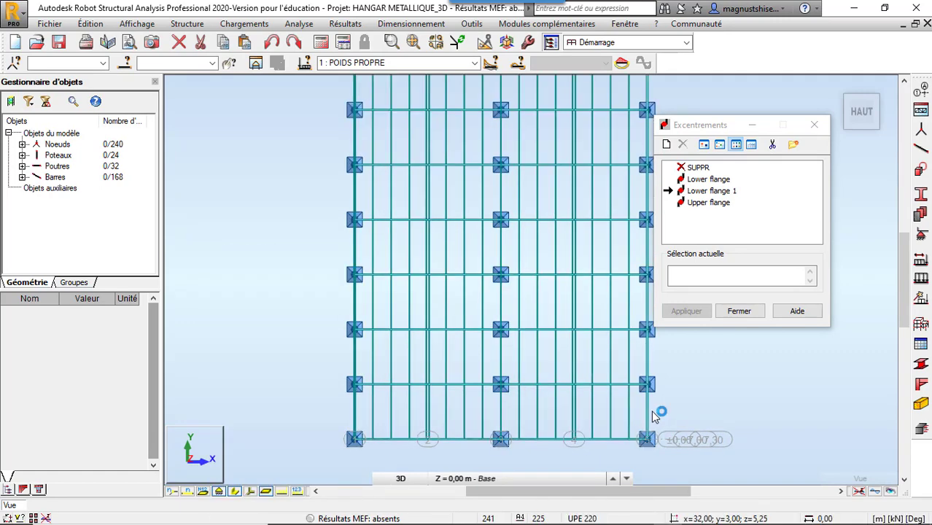
drag(659, 420, 338, 408)
drag(660, 358, 323, 356)
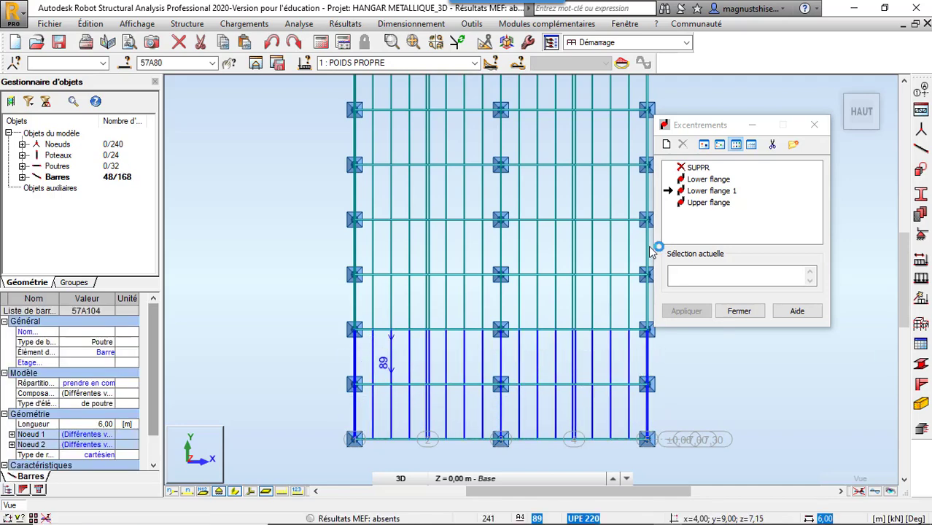
Extend the selection to the longitudinal bars of all remaining bays and apply the Lower flange 1 eccentricity to bars 57A224.
drag(703, 131, 74, 144)
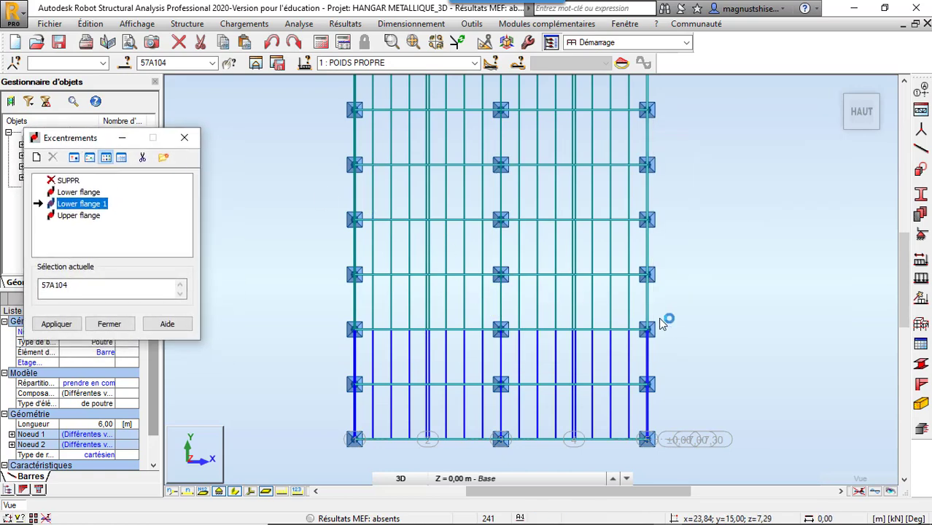
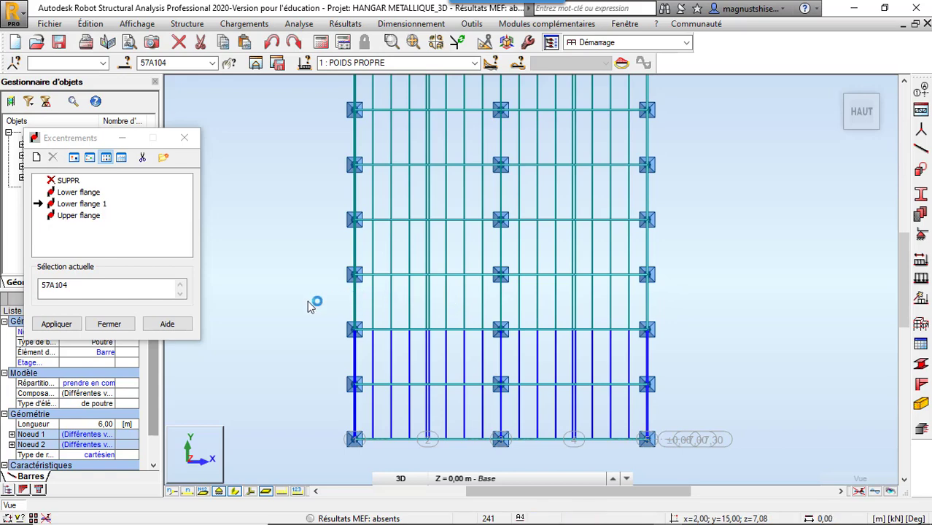
click(149, 292)
right_click(754, 308)
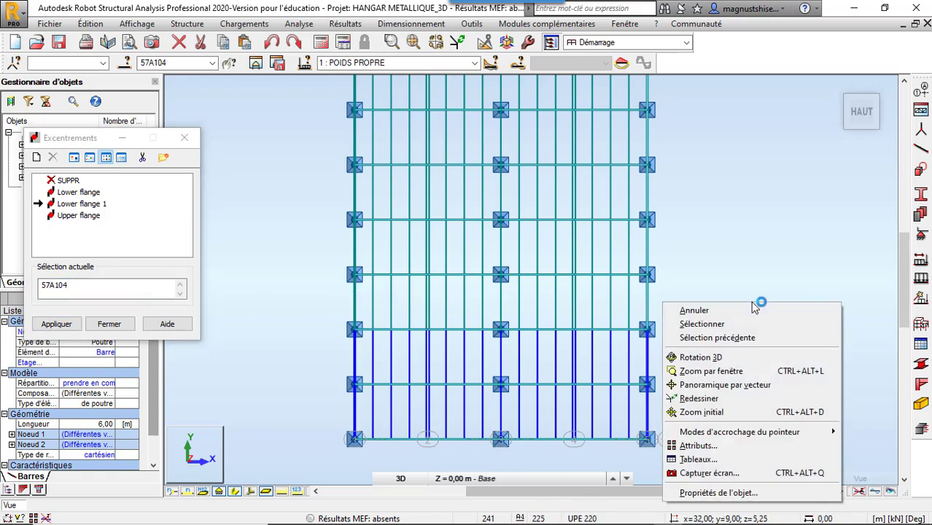
click(694, 323)
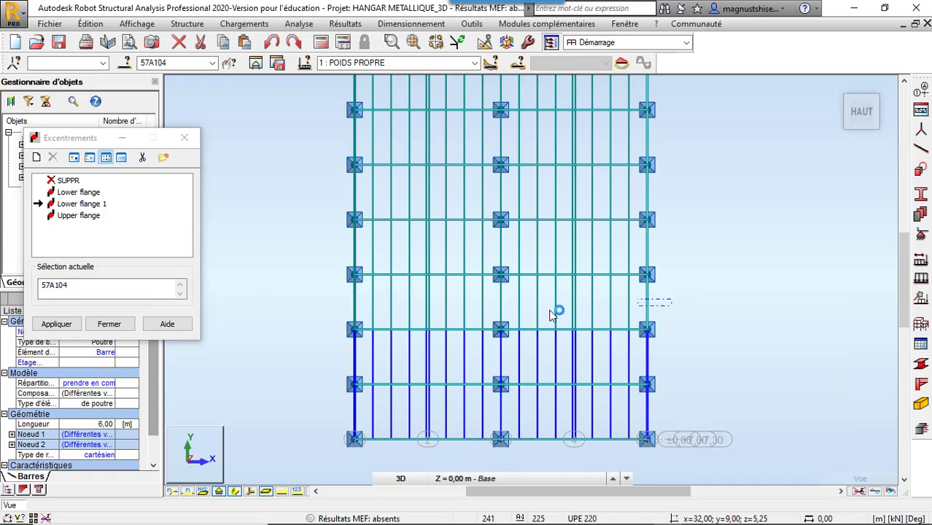
drag(550, 313, 308, 297)
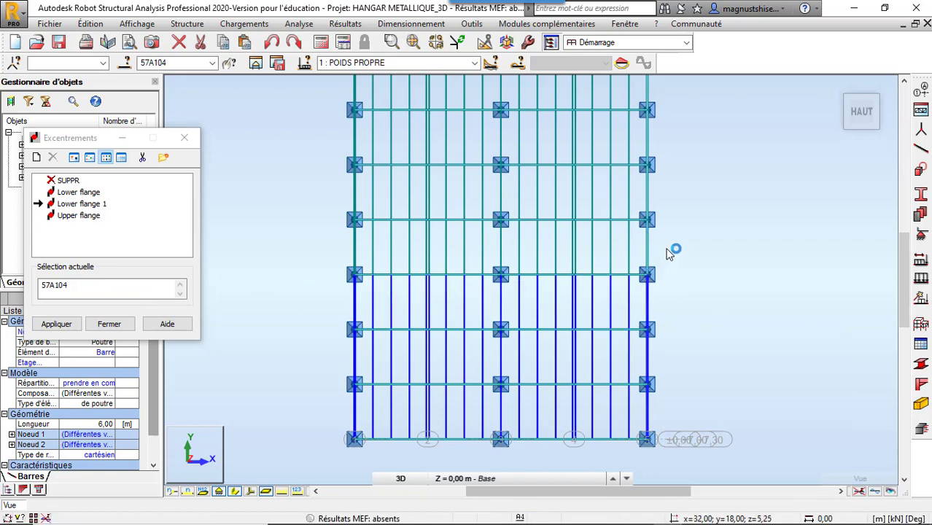
drag(670, 253, 312, 252)
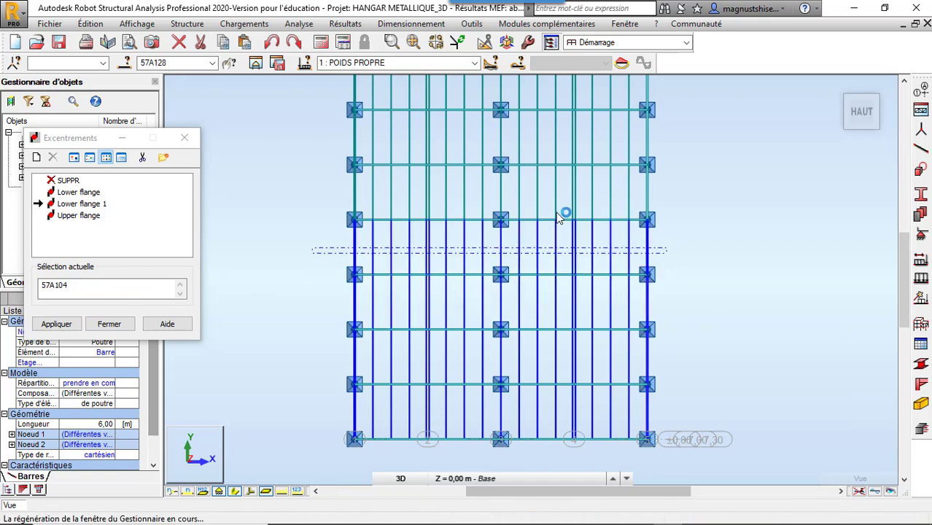
drag(665, 194, 314, 203)
scroll(718, 388, down, 1)
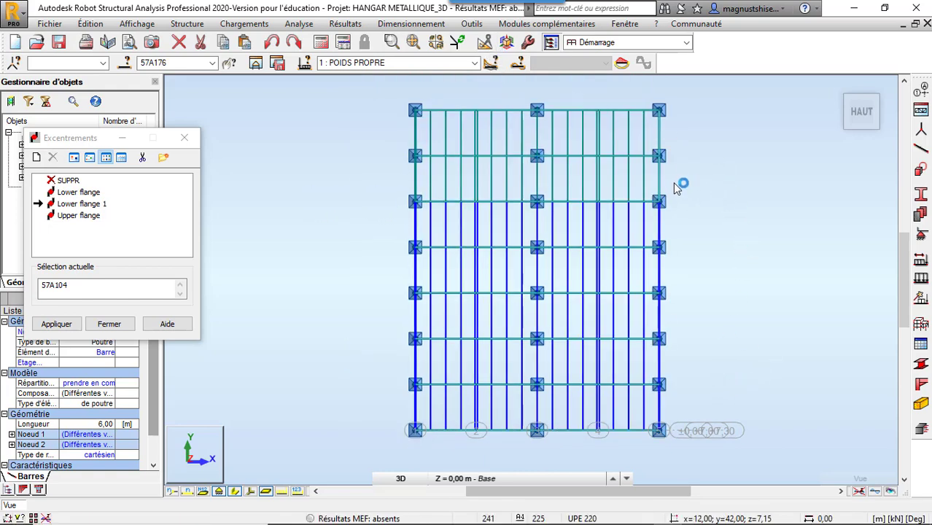
drag(671, 171, 401, 170)
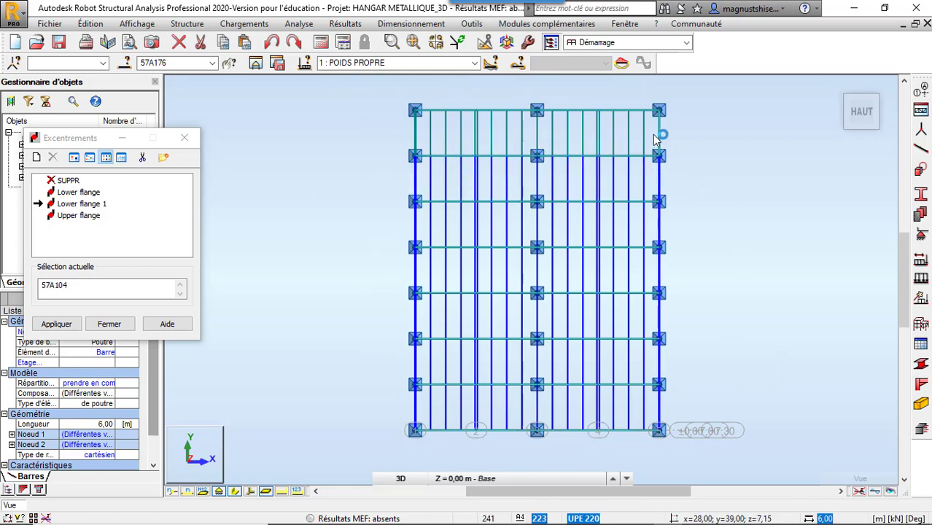
drag(672, 131, 416, 138)
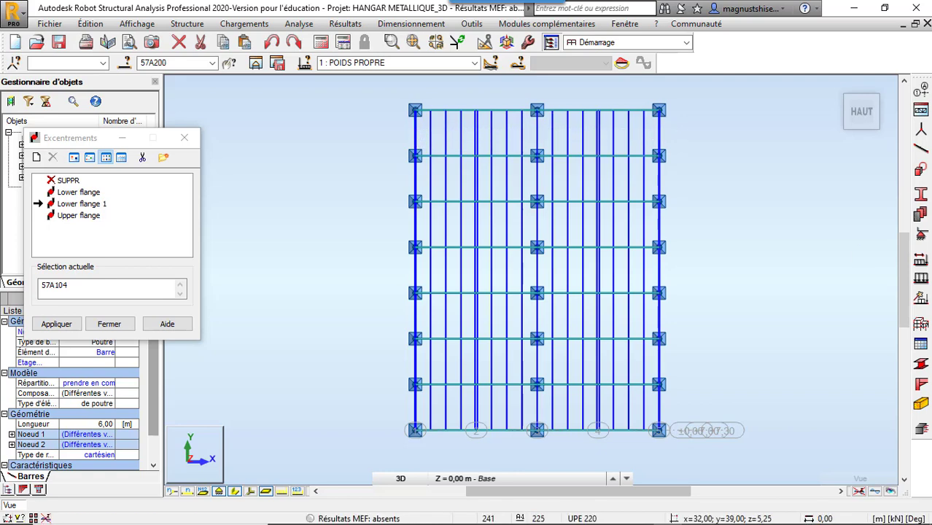
click(88, 286)
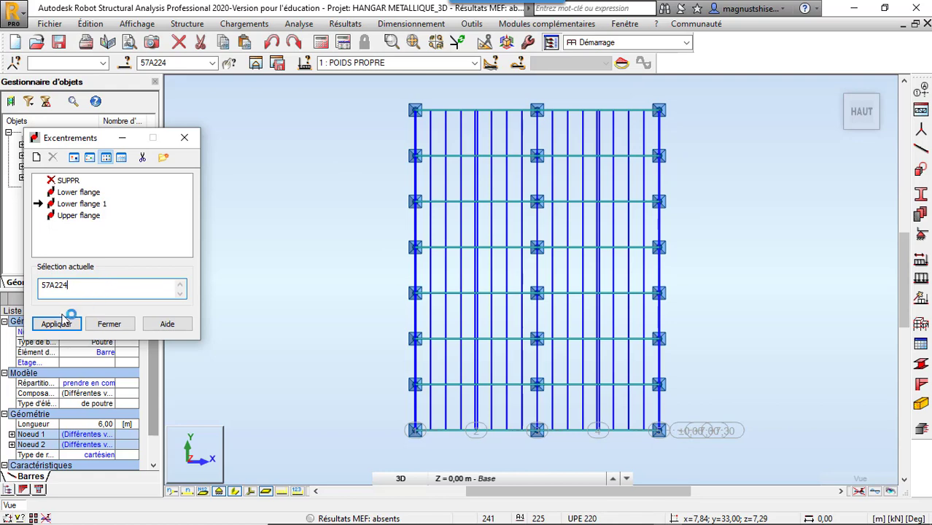
click(61, 321)
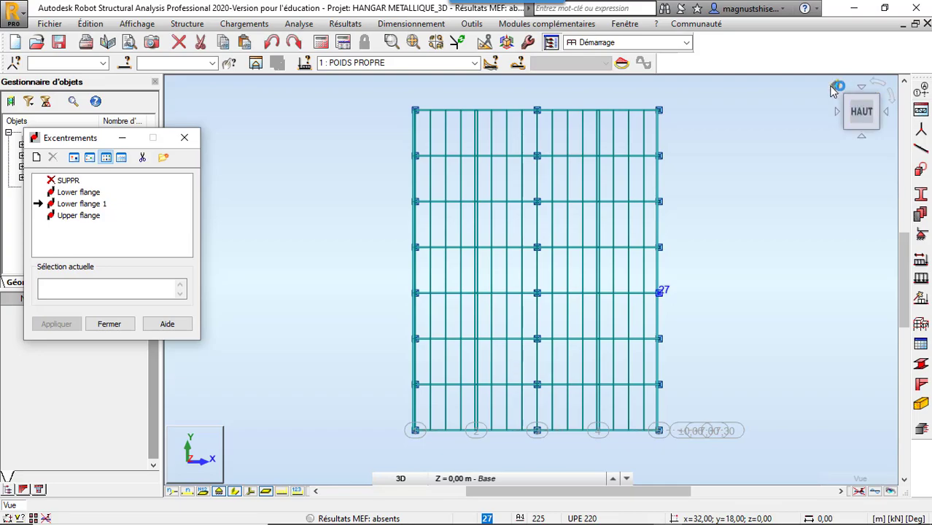
Examine in 3D how the purlins sit on the rafters and how the wall girts meet the columns at the hangar's front corners.
click(838, 87)
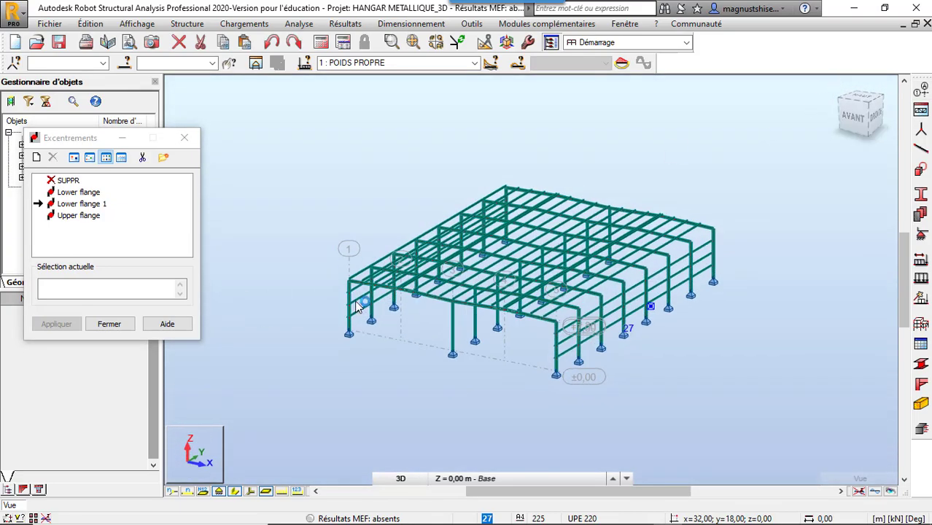
scroll(356, 305, up, 8)
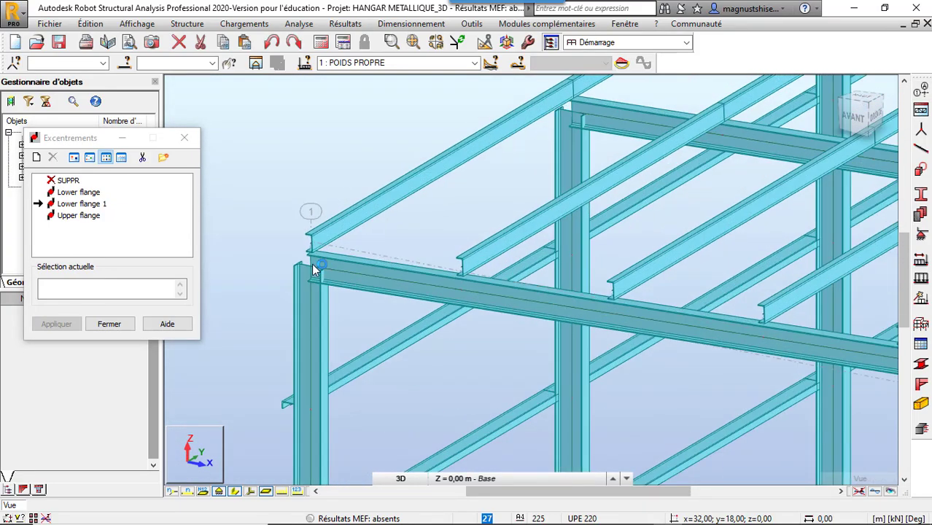
scroll(481, 314, up, 3)
scroll(495, 260, down, 10)
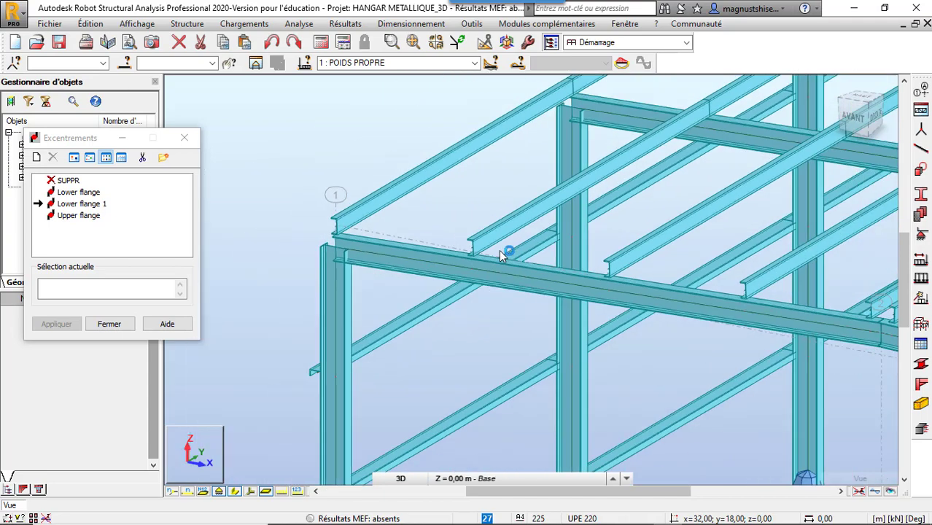
scroll(368, 230, down, 2)
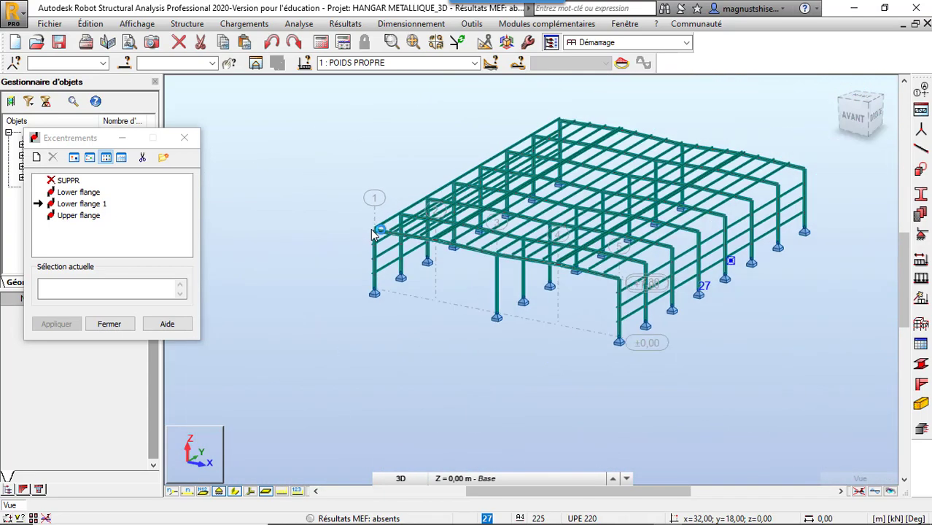
scroll(686, 339, up, 5)
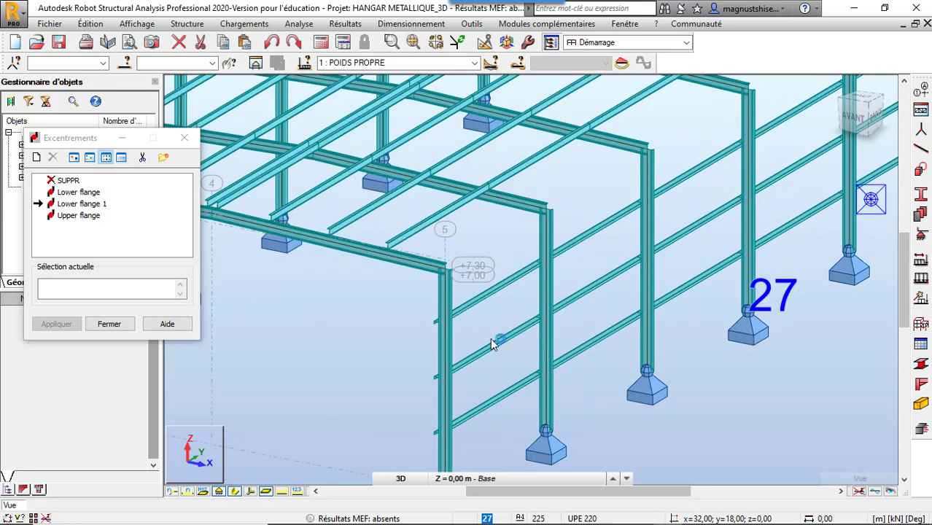
scroll(489, 413, up, 2)
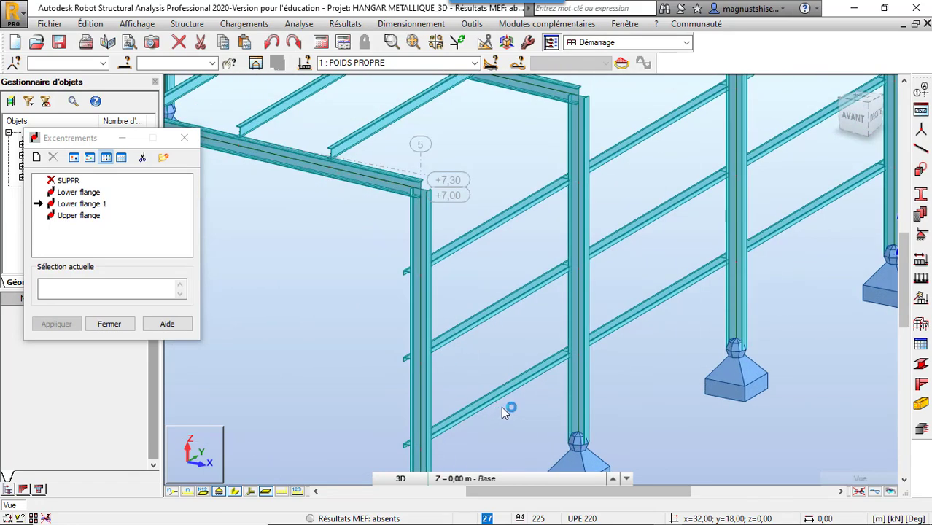
scroll(501, 406, down, 2)
scroll(502, 406, down, 5)
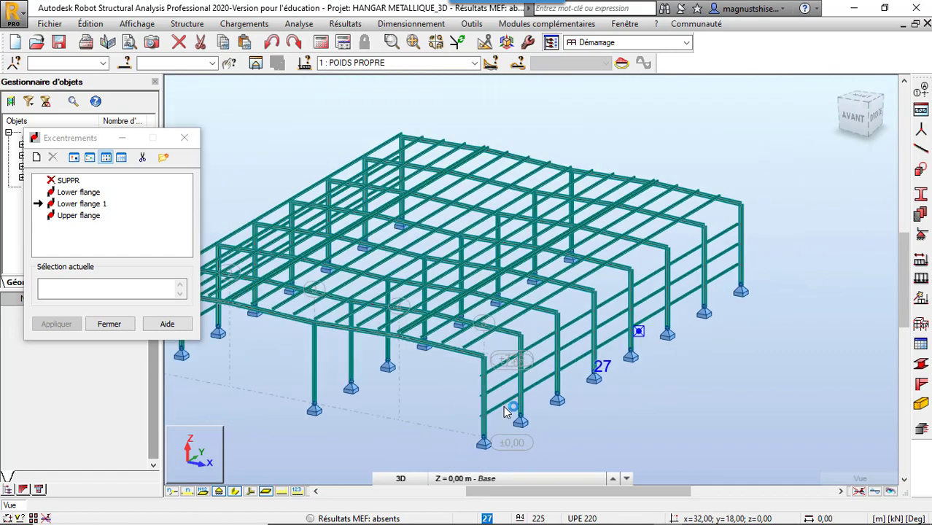
scroll(473, 389, up, 3)
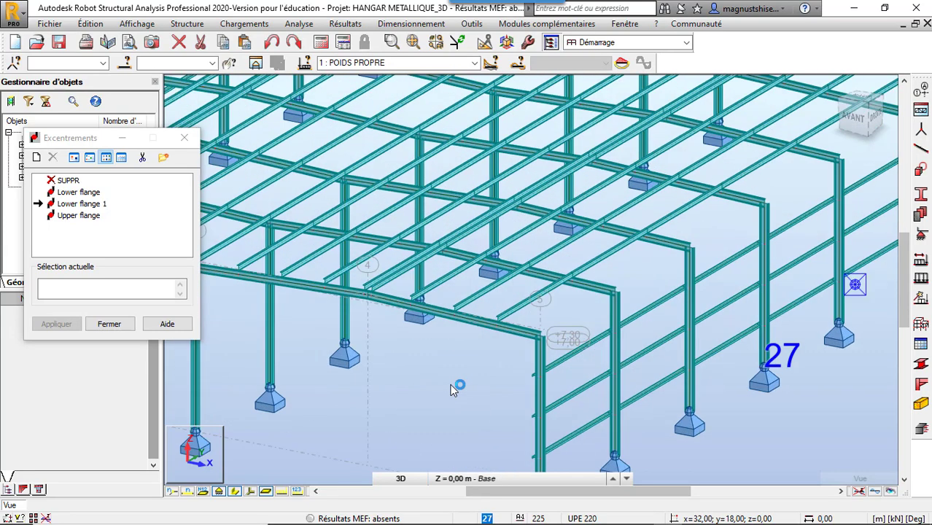
scroll(573, 316, up, 1)
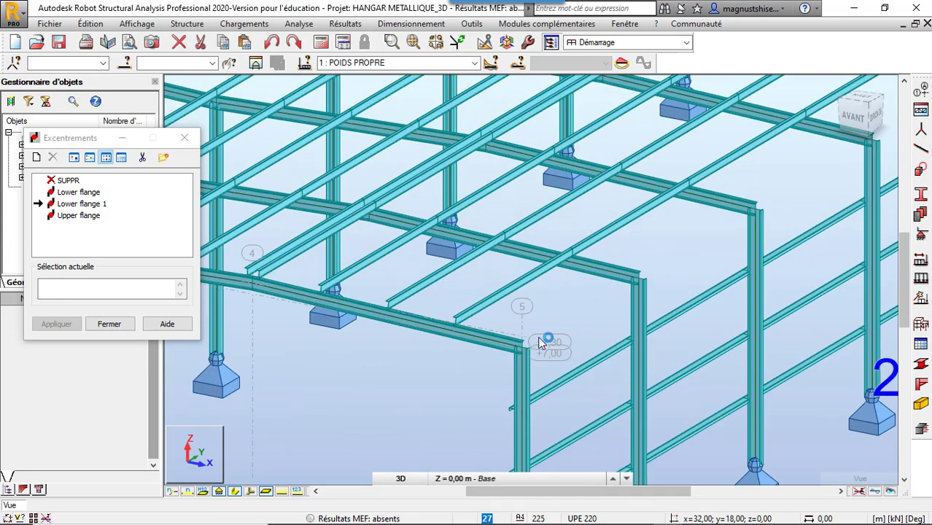
Select the row of purlins along axis 3 (X = 16 m) over all seven bays, bars 72A216P24.
scroll(729, 291, down, 4)
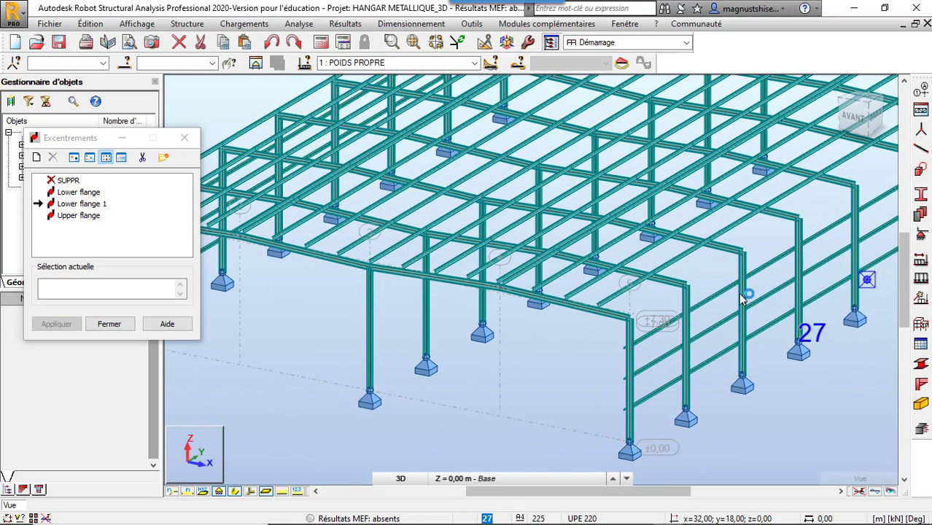
scroll(509, 289, up, 1)
scroll(508, 290, up, 2)
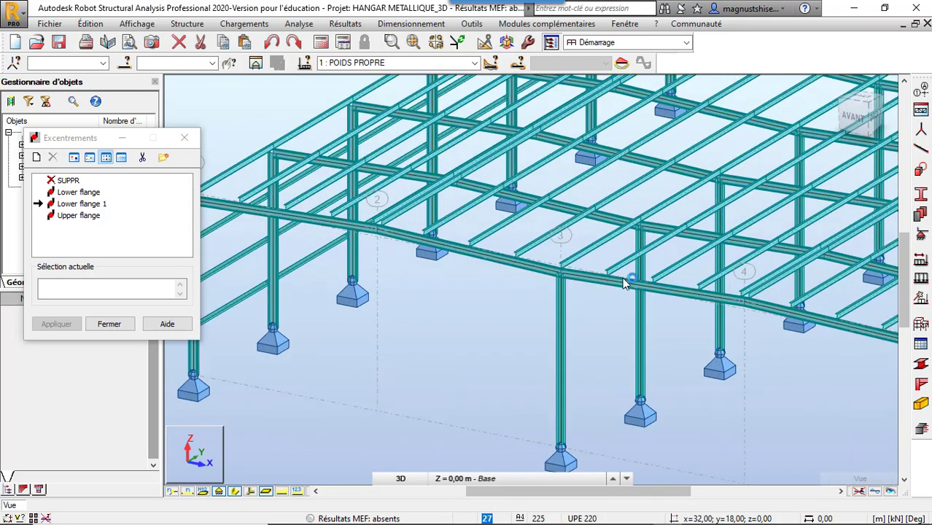
scroll(565, 255, down, 3)
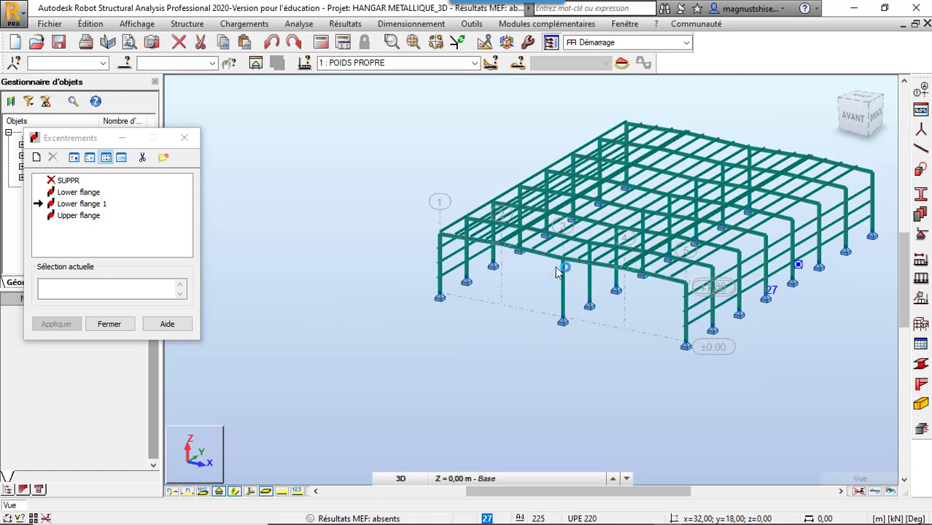
right_click(439, 134)
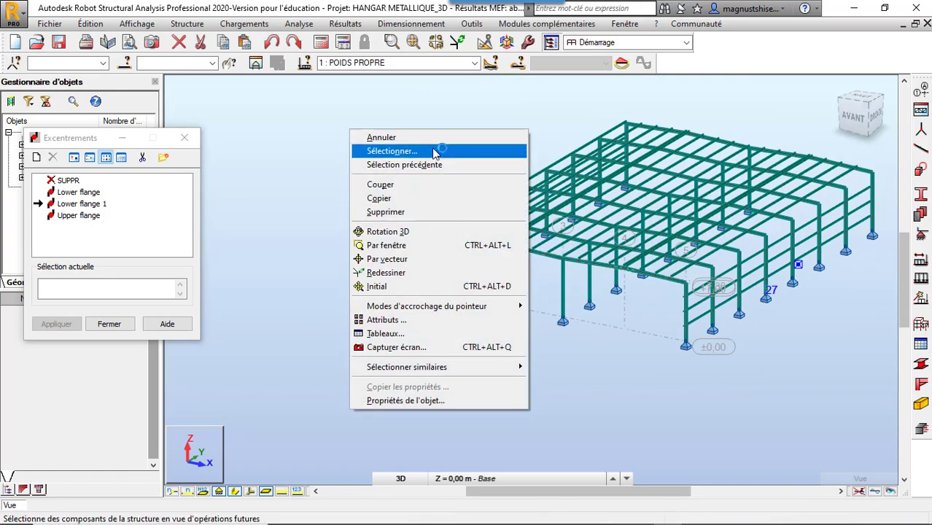
click(435, 149)
scroll(583, 259, up, 3)
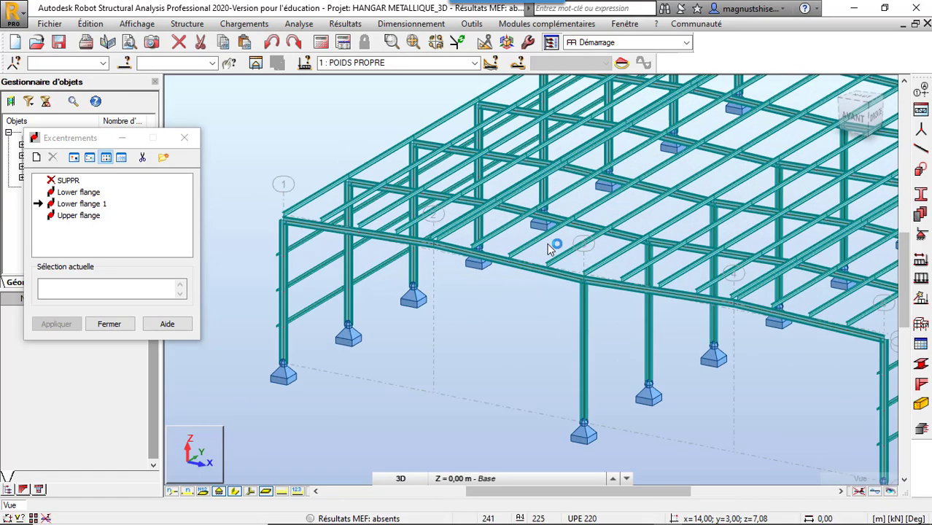
click(611, 279)
scroll(611, 277, down, 3)
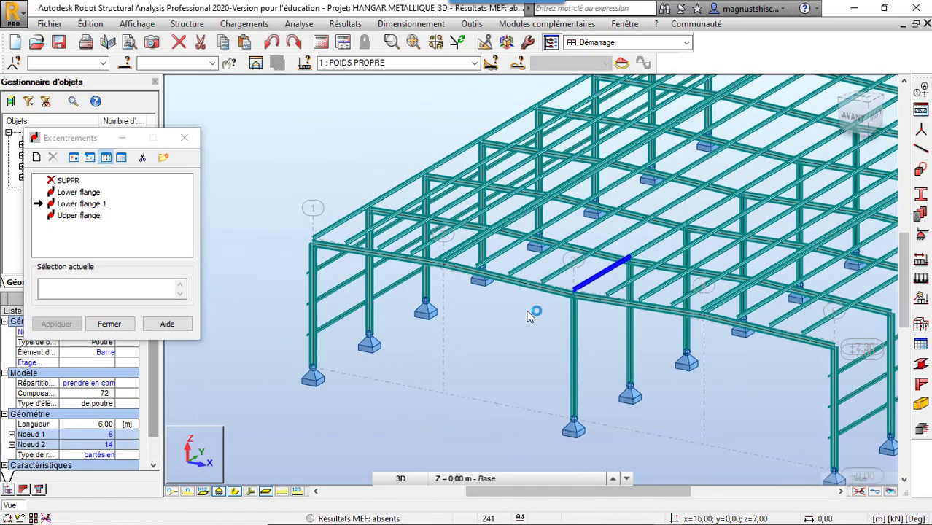
click(606, 275)
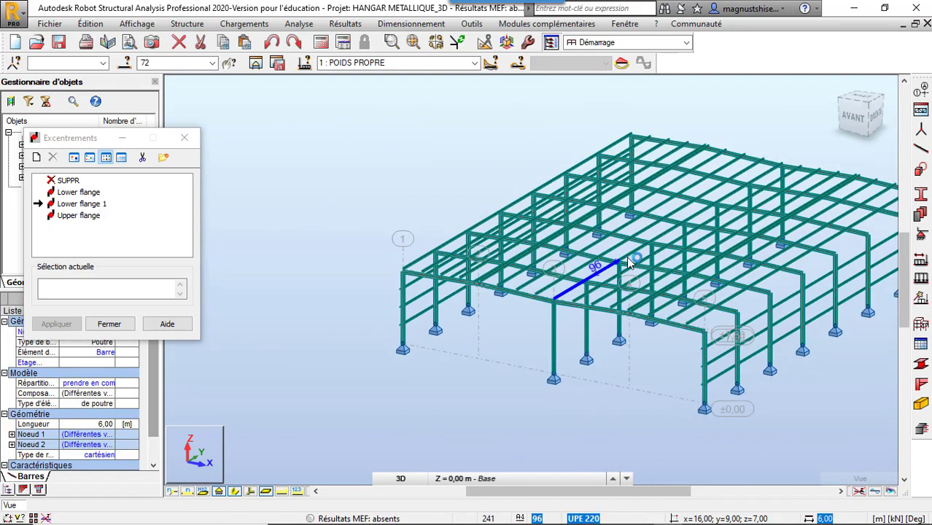
click(644, 251)
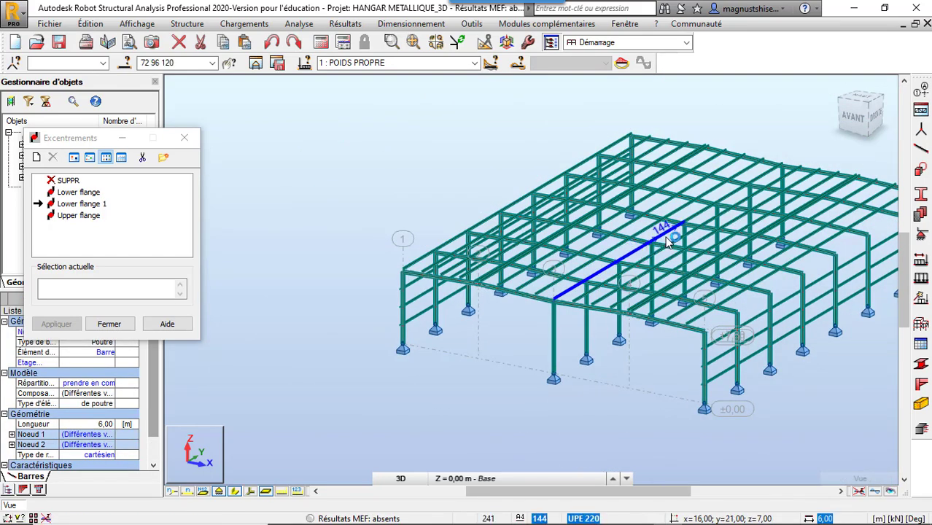
click(699, 218)
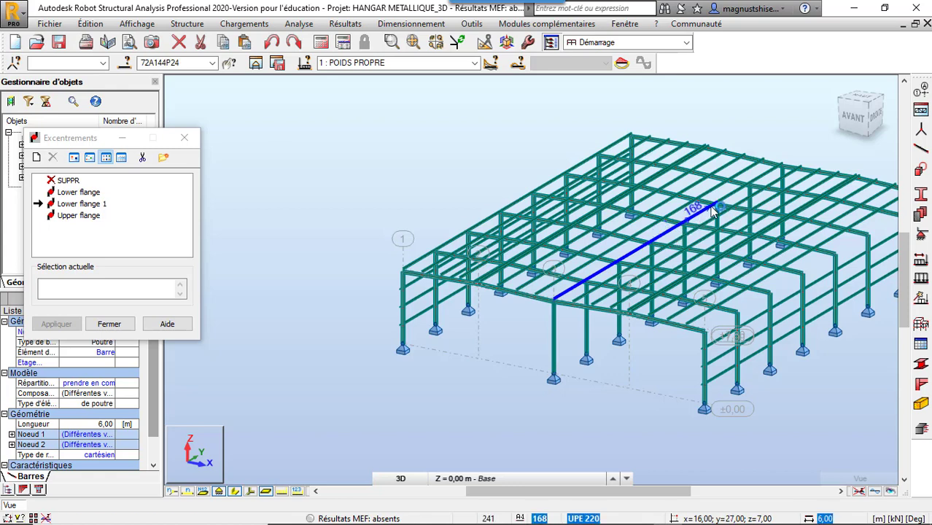
click(751, 193)
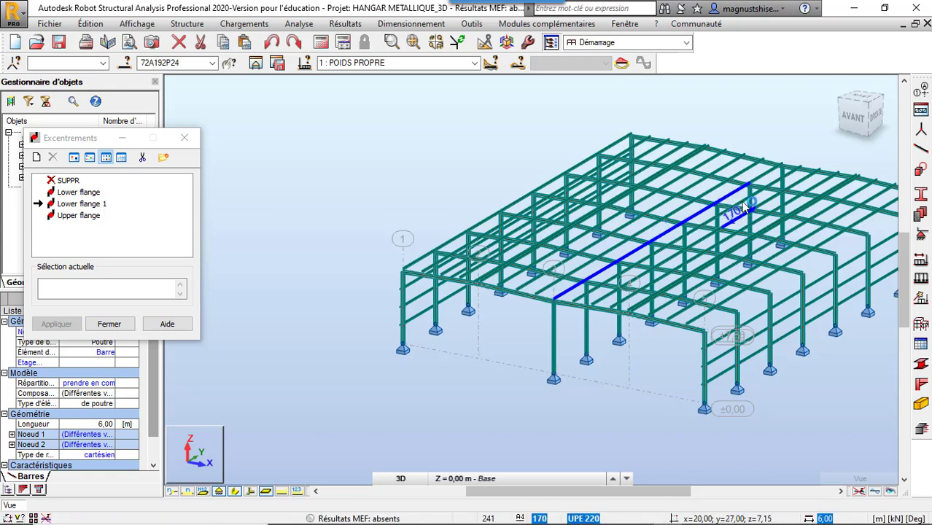
click(776, 176)
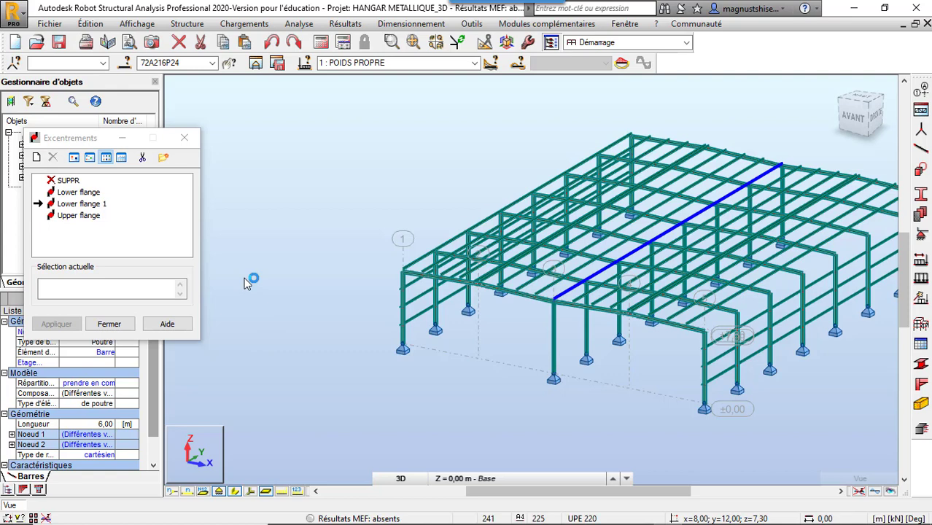
Mirror-copy the selected purlin row about the vertical YZ plane at 24.00 m to add eave purlins along axis 5.
scroll(247, 282, down, 2)
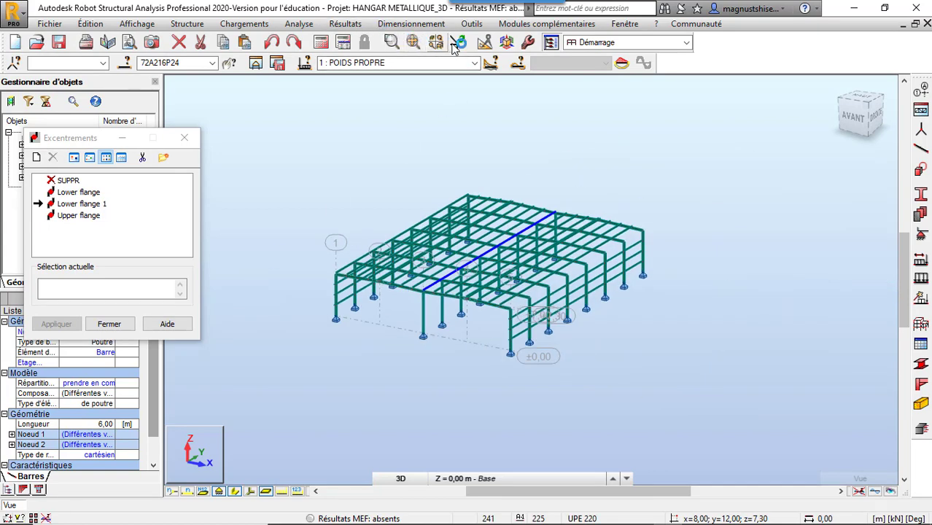
click(485, 43)
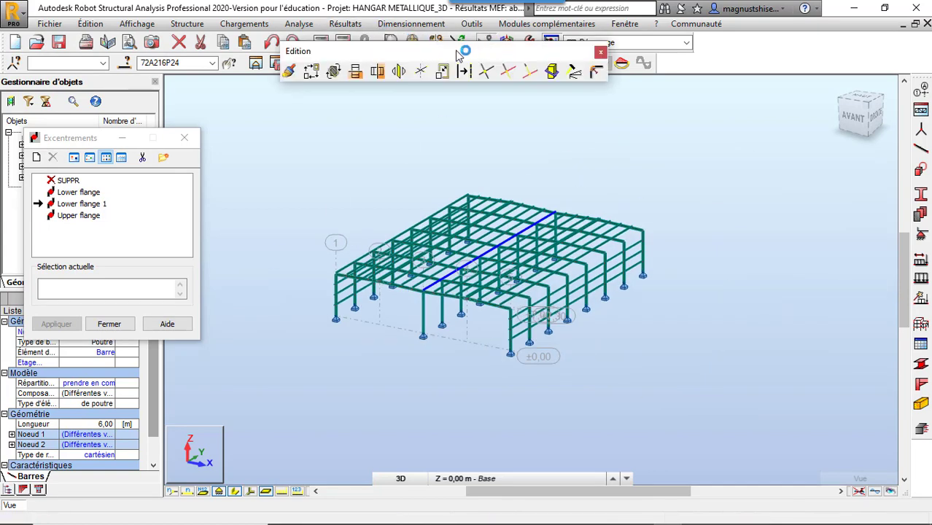
click(398, 71)
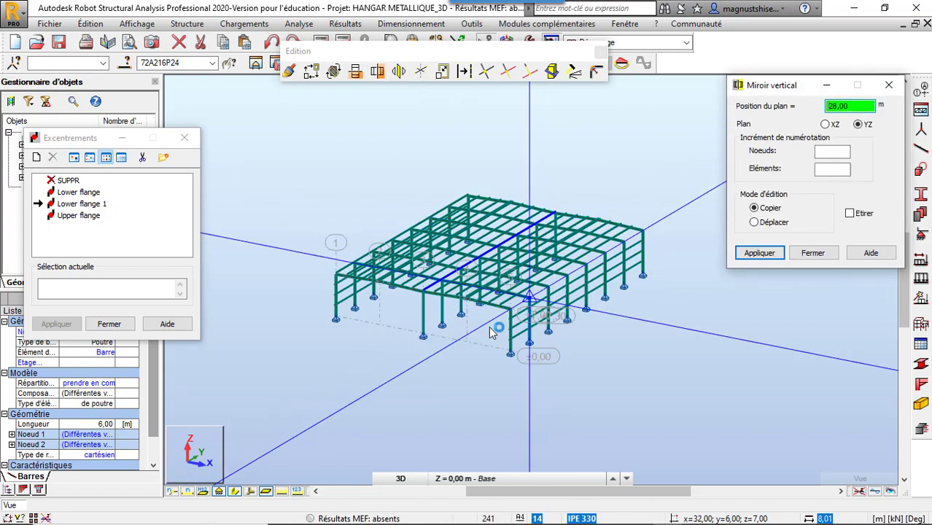
scroll(475, 310, up, 4)
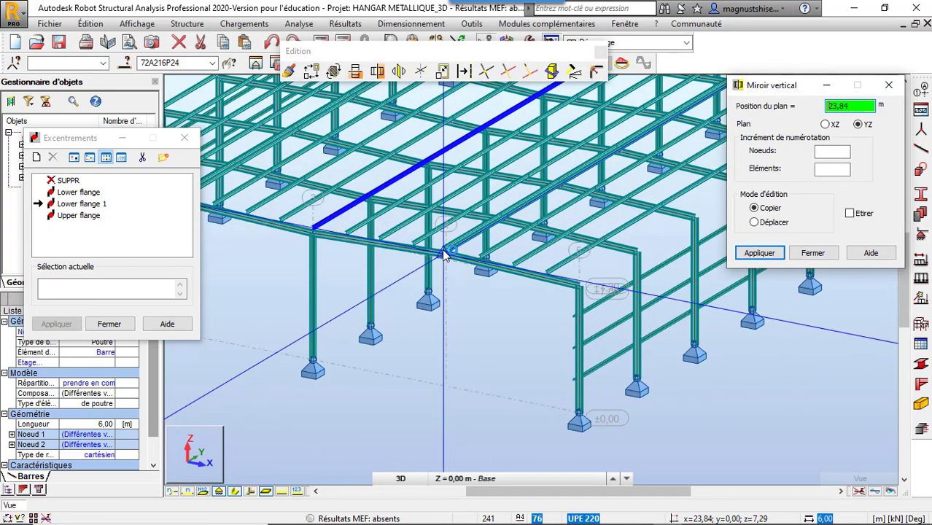
scroll(458, 267, up, 4)
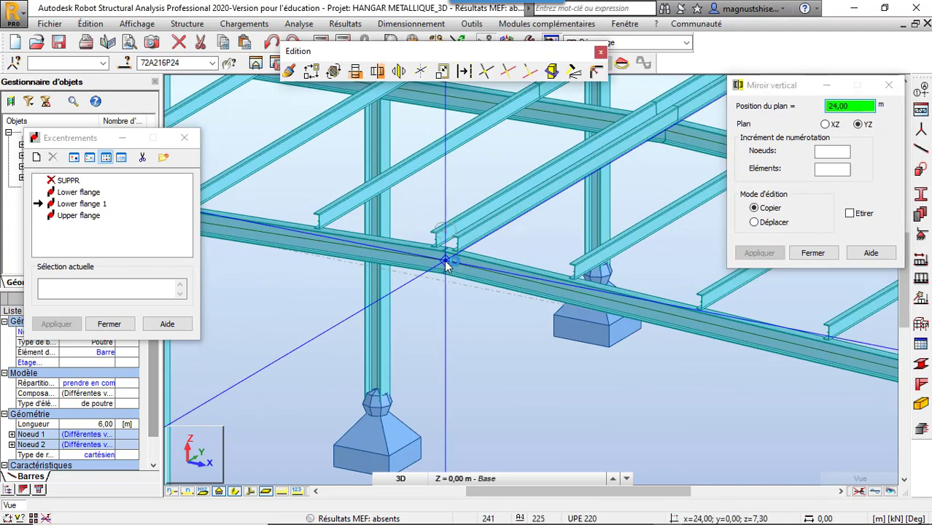
scroll(434, 292, down, 3)
scroll(432, 318, down, 3)
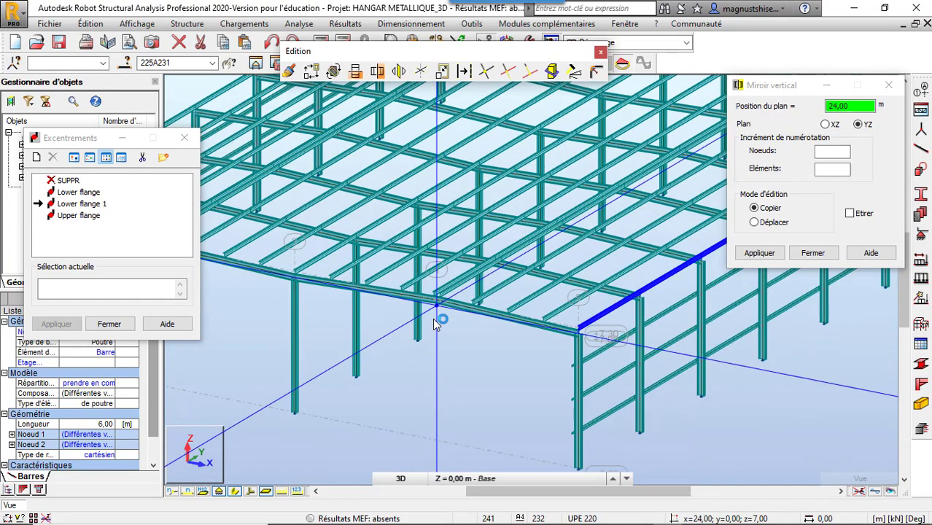
scroll(665, 346, down, 2)
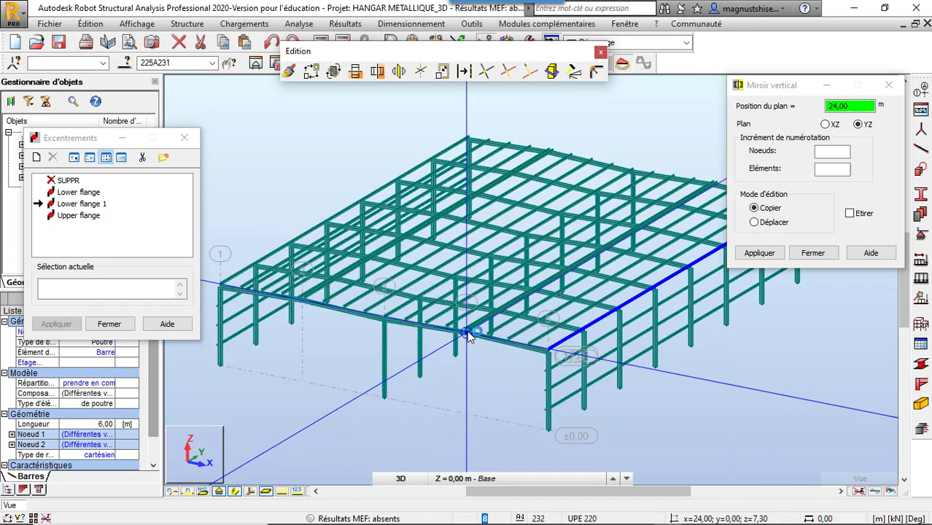
click(827, 254)
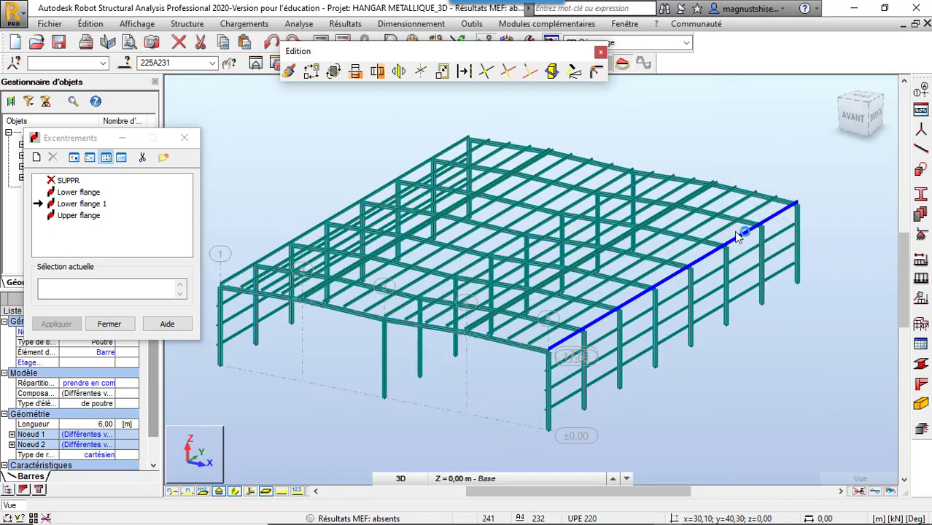
click(717, 143)
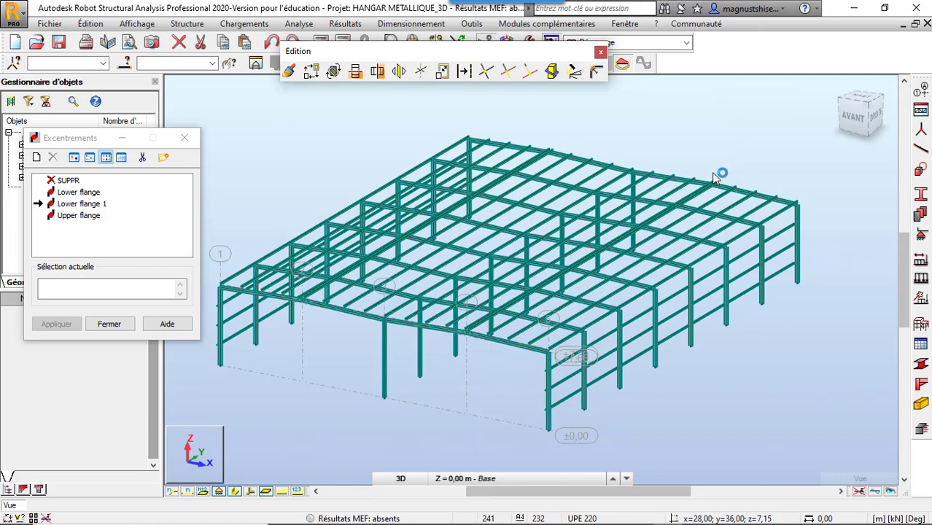
Check the purlins and wall girts against the front corner columns on axes 5 and 1.
scroll(620, 226, down, 2)
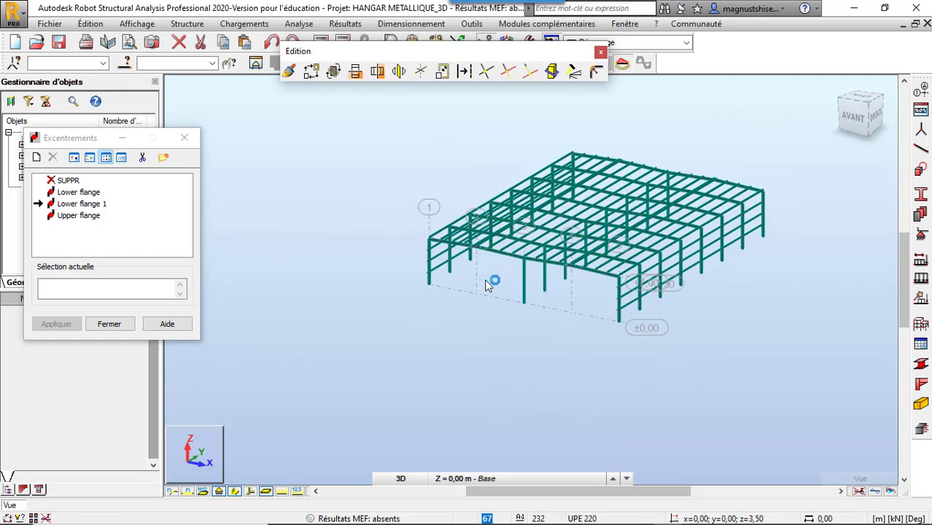
scroll(540, 284, up, 4)
scroll(540, 285, up, 3)
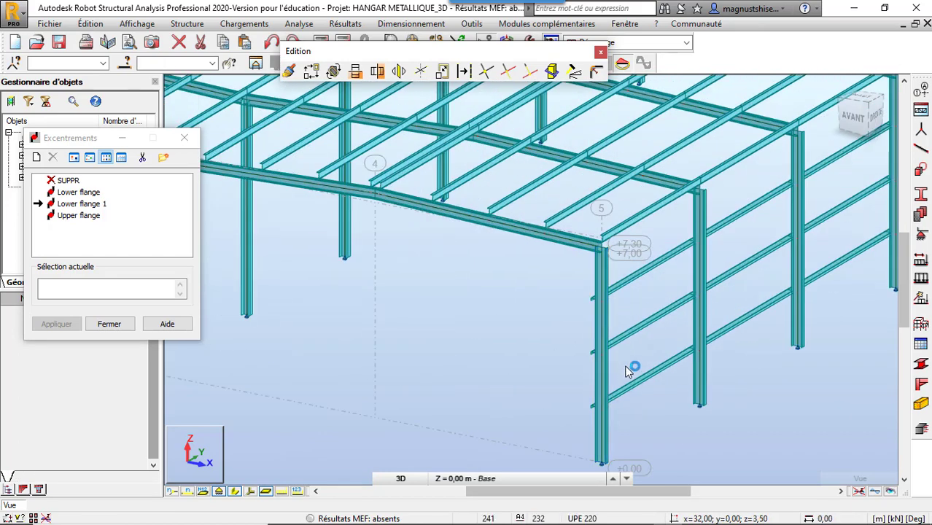
click(599, 291)
scroll(597, 292, down, 3)
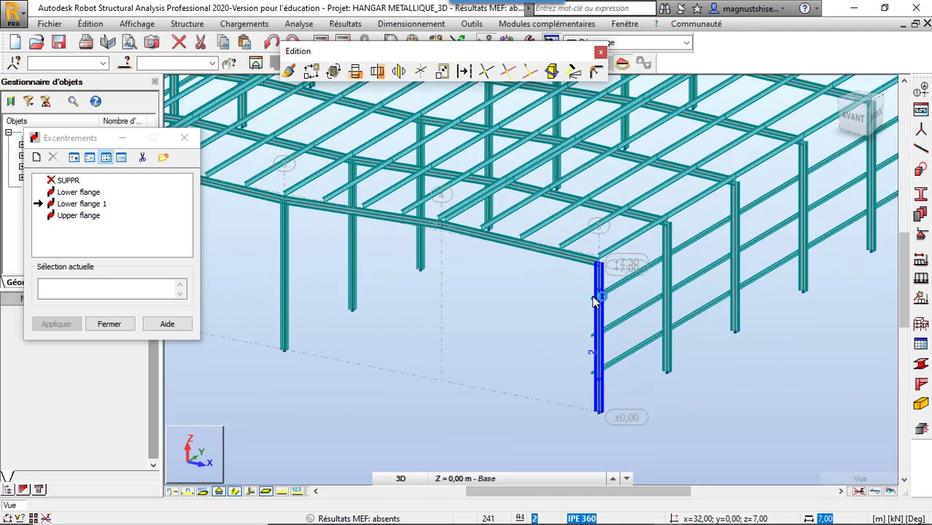
scroll(305, 232, up, 5)
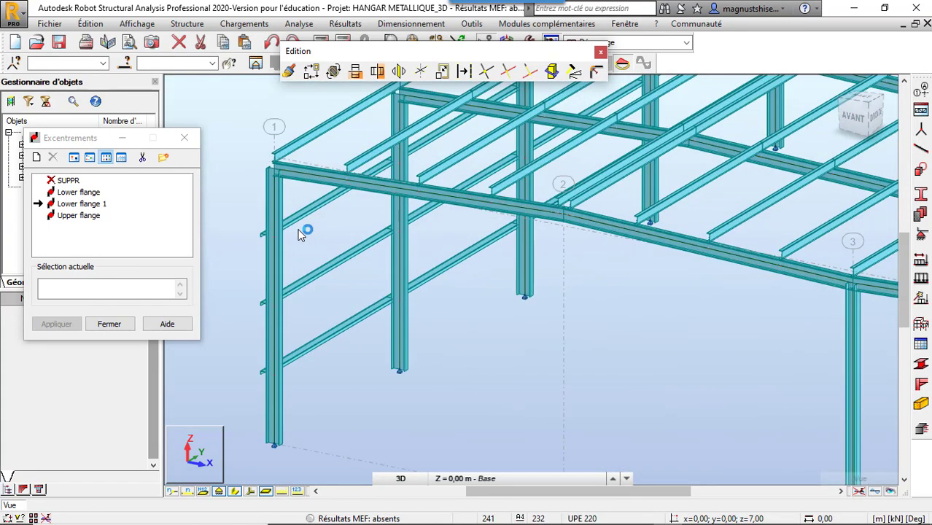
scroll(379, 336, down, 2)
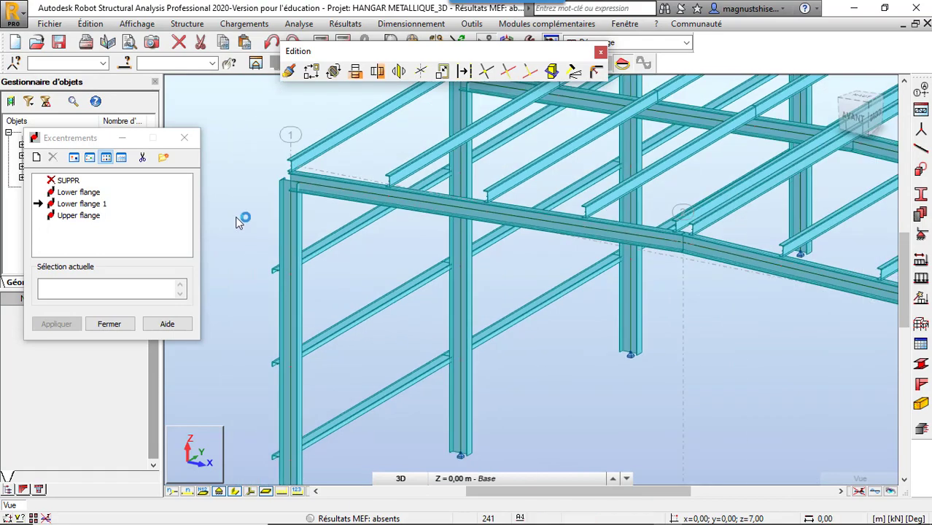
Orbit to the outside of the axis 1 wall and examine up close how the girt ends meet the columns.
right_click(237, 220)
click(219, 270)
drag(226, 271, 256, 277)
scroll(408, 297, up, 3)
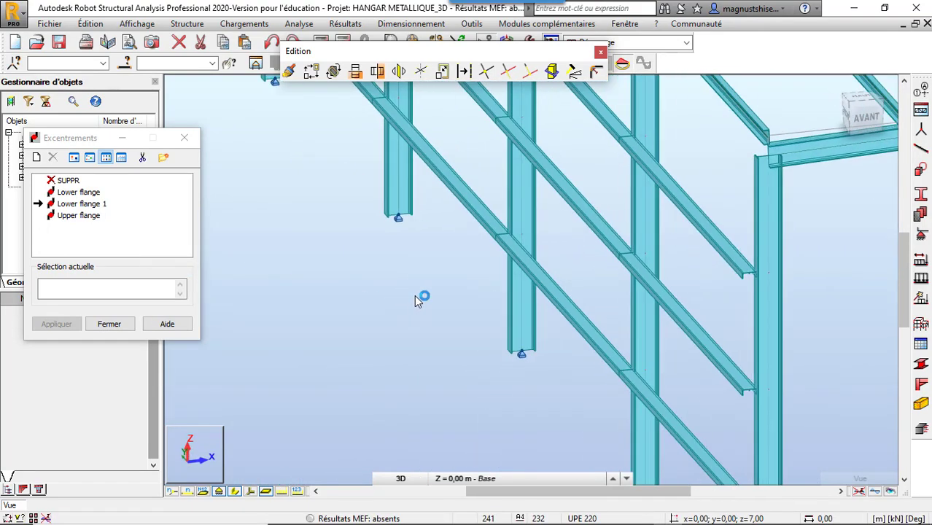
scroll(756, 296, up, 4)
scroll(746, 283, up, 2)
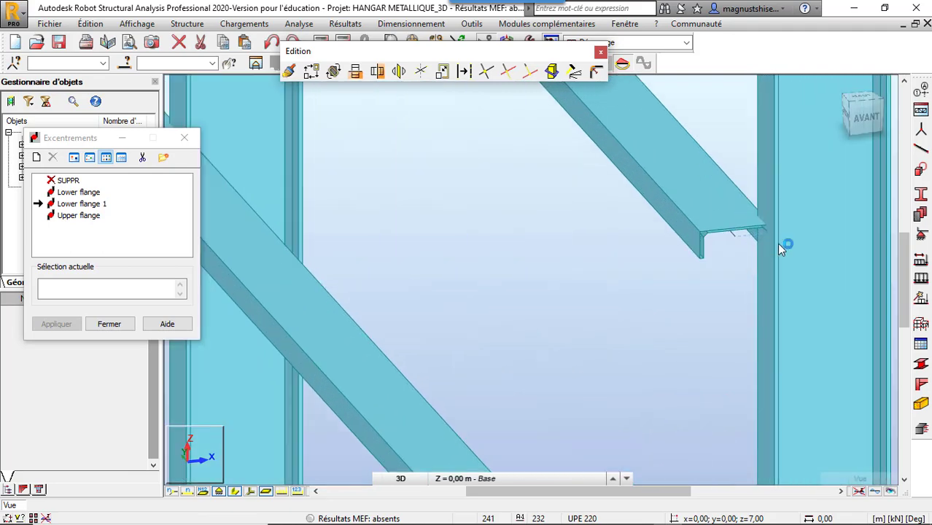
scroll(706, 252, down, 4)
scroll(576, 216, up, 1)
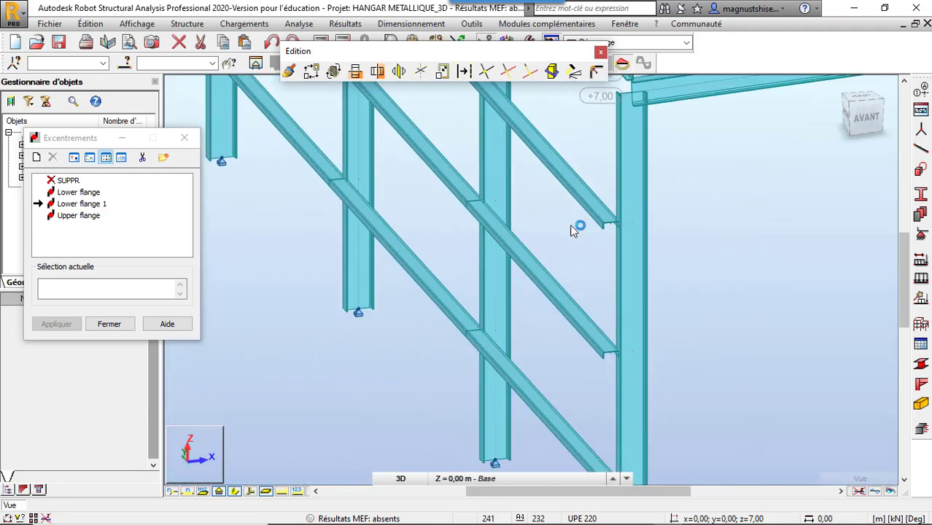
scroll(576, 281, down, 1)
scroll(511, 251, down, 3)
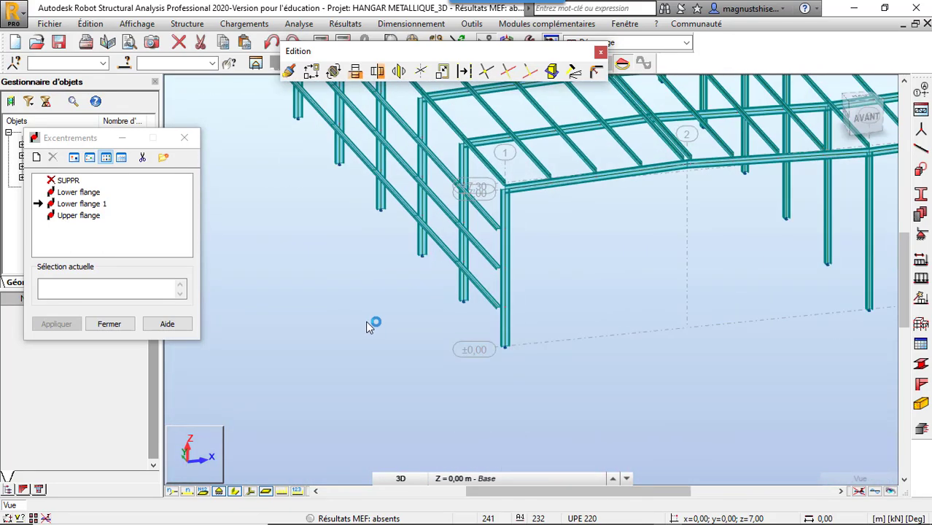
scroll(368, 326, down, 2)
scroll(478, 316, down, 1)
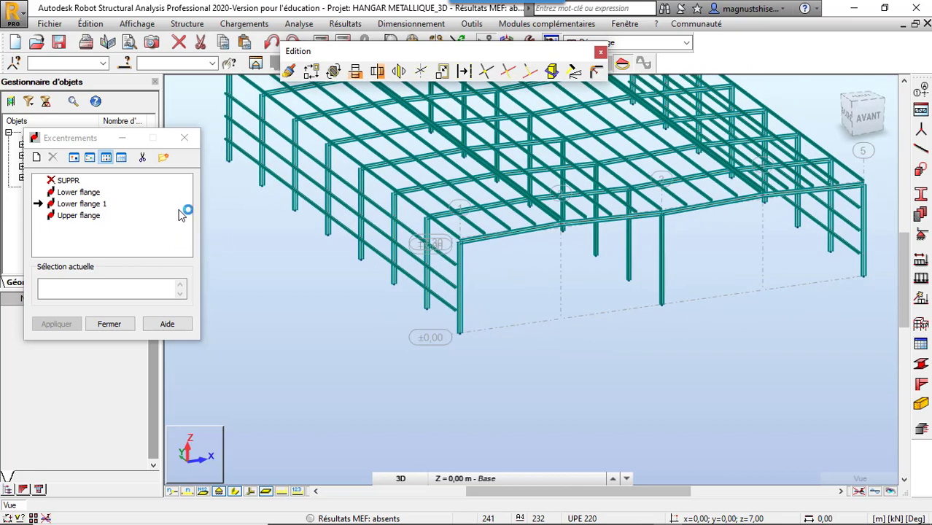
Create a relative eccentricity named Lower flange 2, based on Lower flange 1, with the axis 1 front corner column (bar 1) as reference object.
double_click(88, 204)
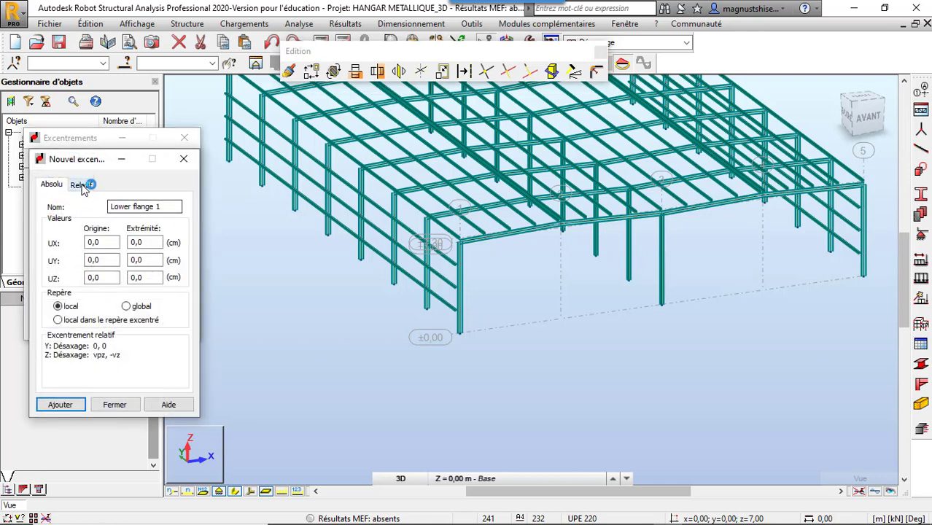
click(172, 207)
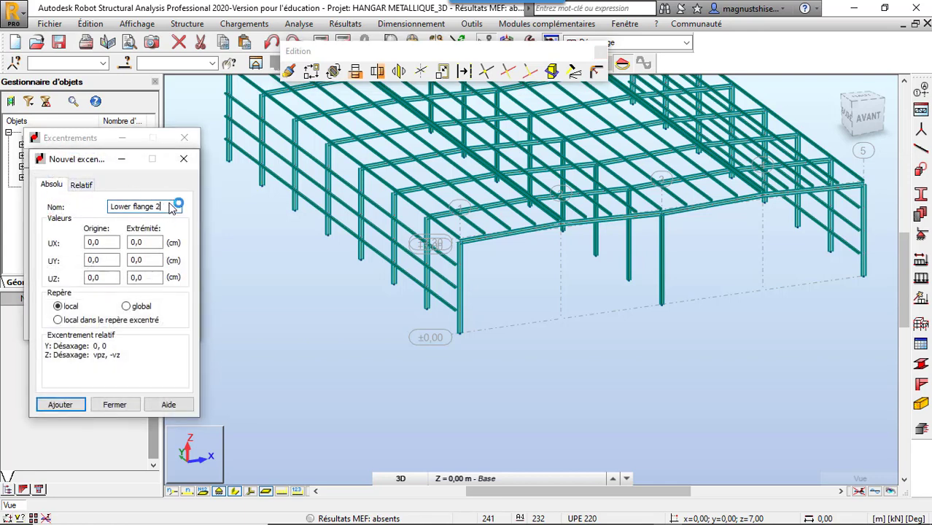
text(2)
click(81, 186)
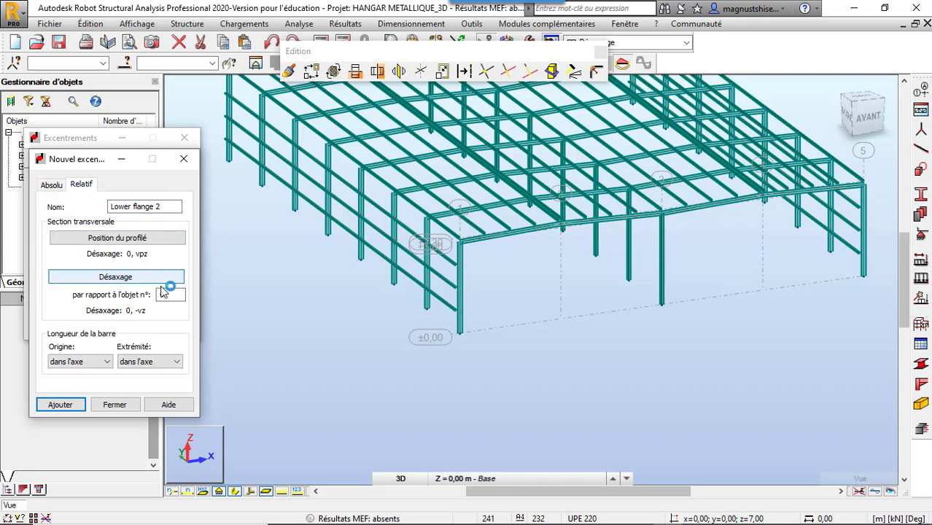
click(163, 292)
text(4)
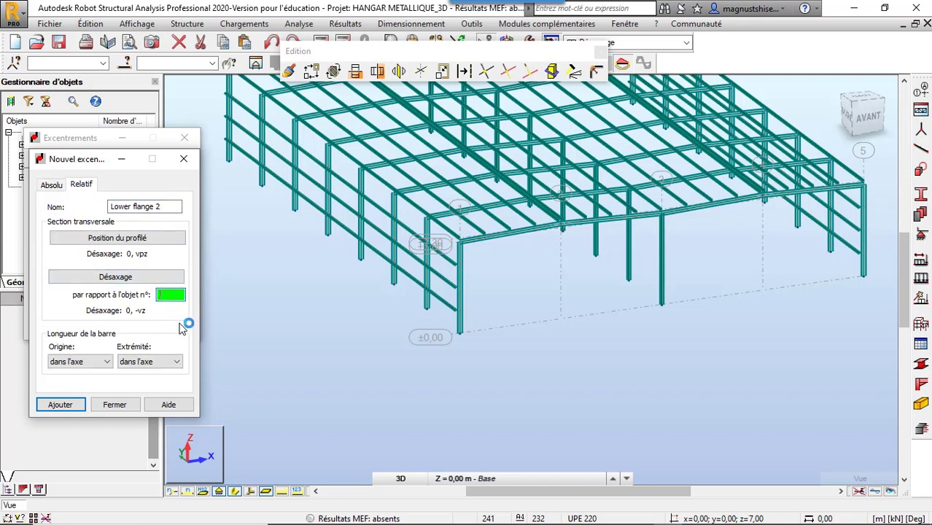
scroll(487, 339, up, 5)
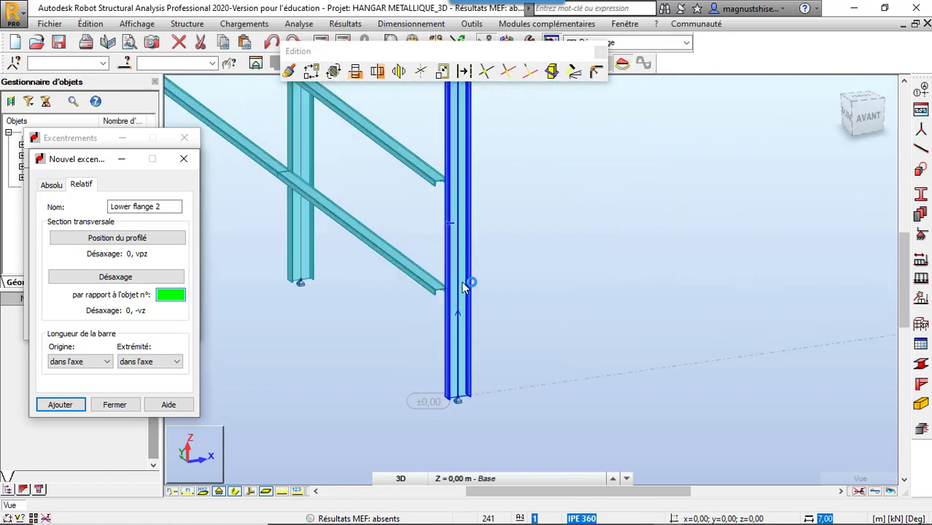
click(460, 249)
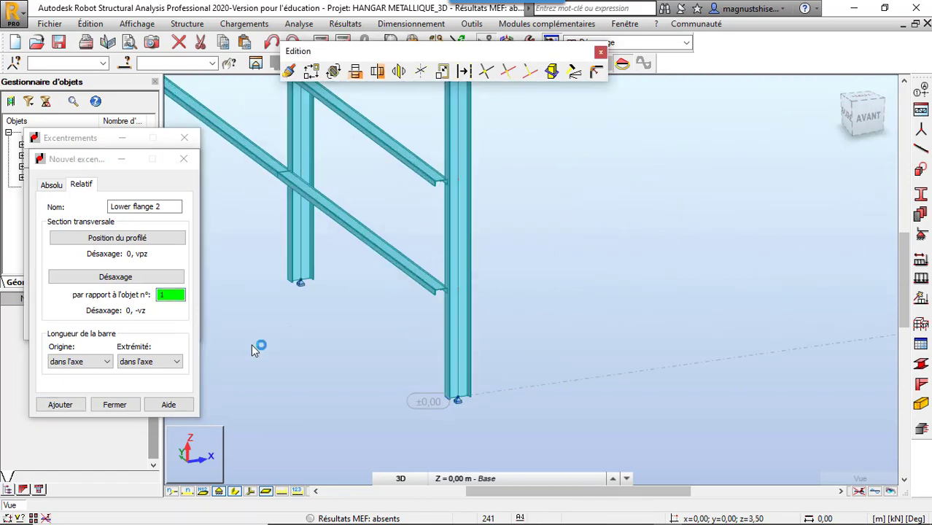
click(58, 404)
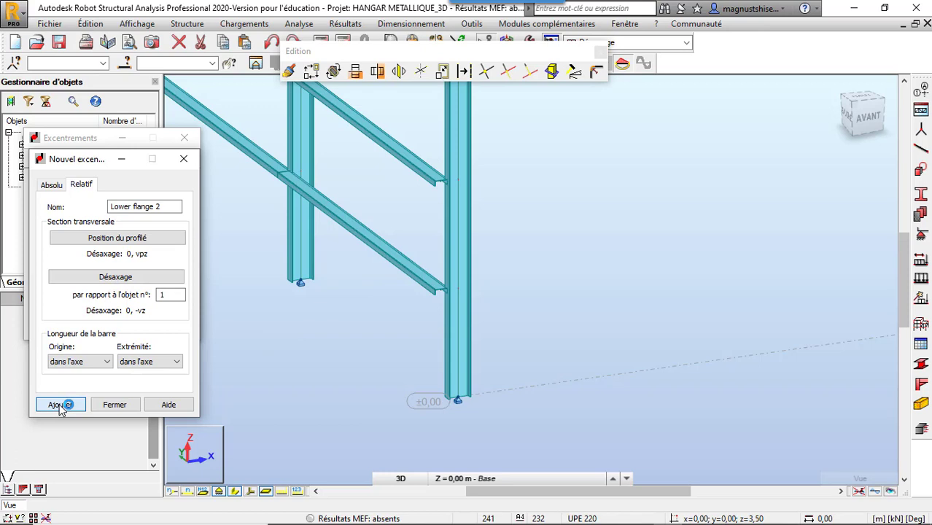
click(132, 405)
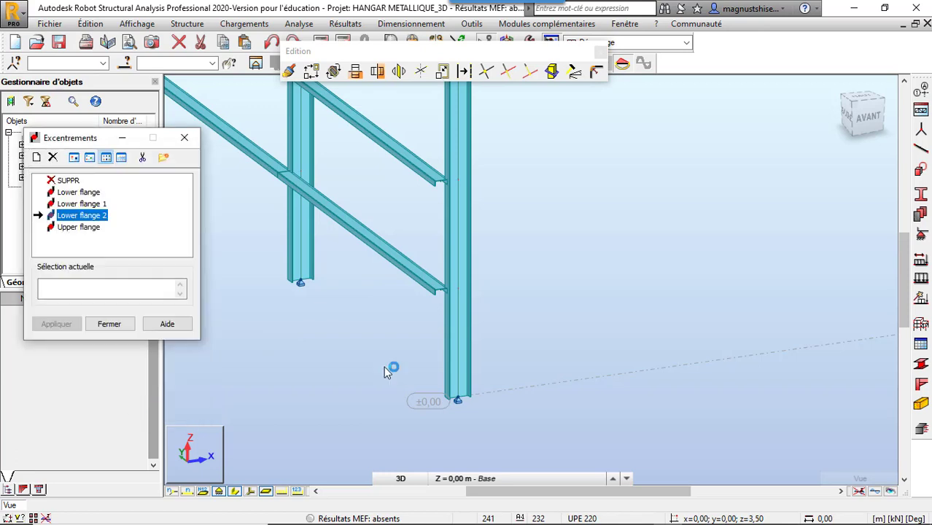
scroll(343, 320, down, 3)
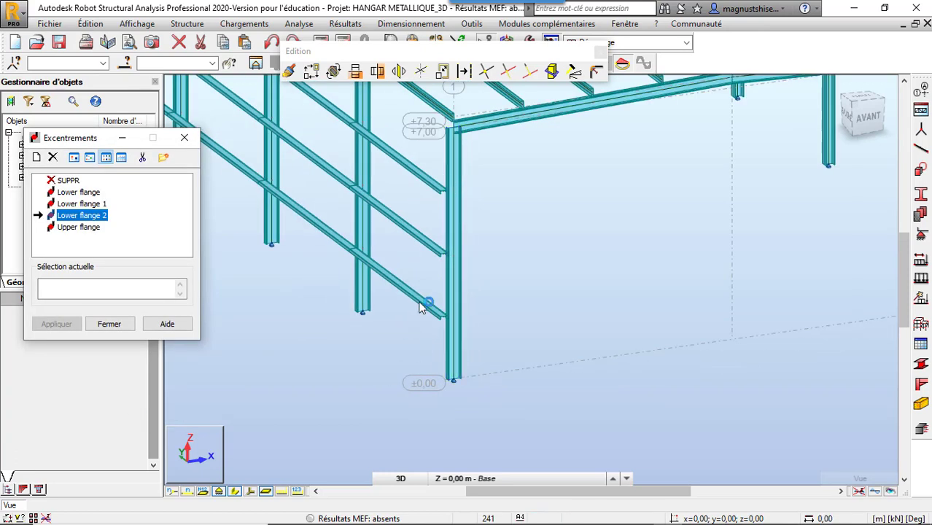
Apply the Lower flange 2 offset to the lowest side-wall girt beside the corner column on axis 1.
click(423, 305)
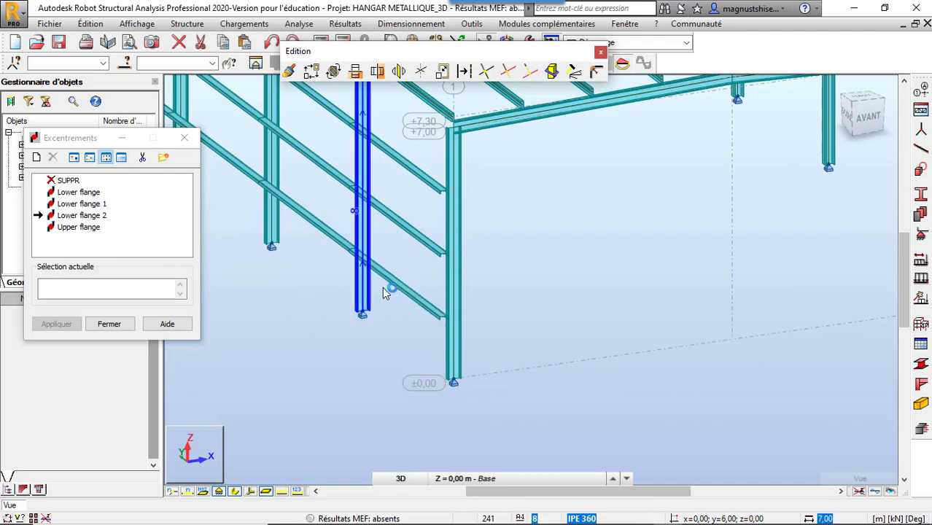
scroll(382, 287, up, 6)
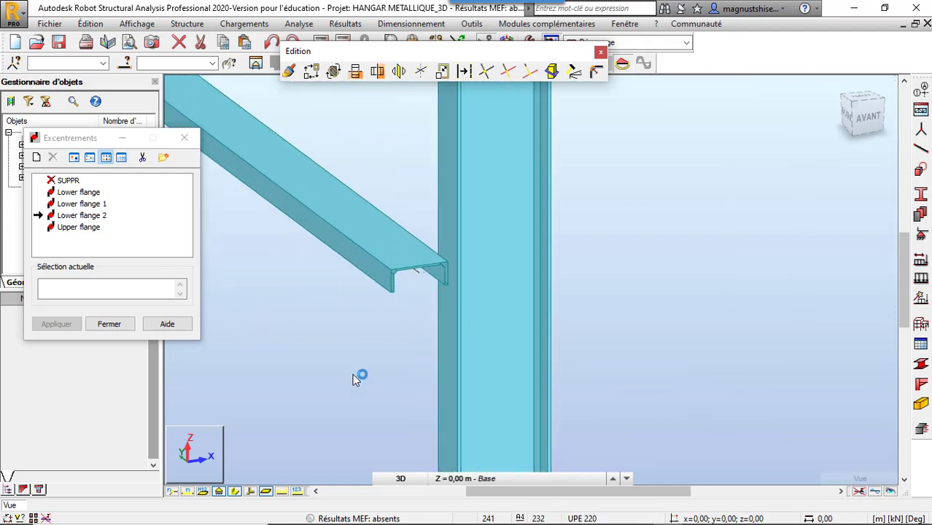
scroll(412, 366, down, 3)
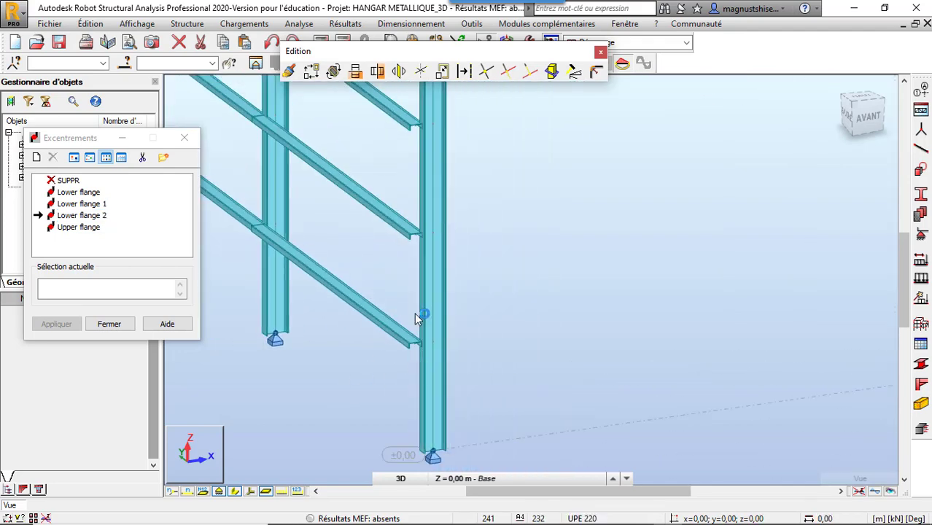
scroll(583, 318, down, 5)
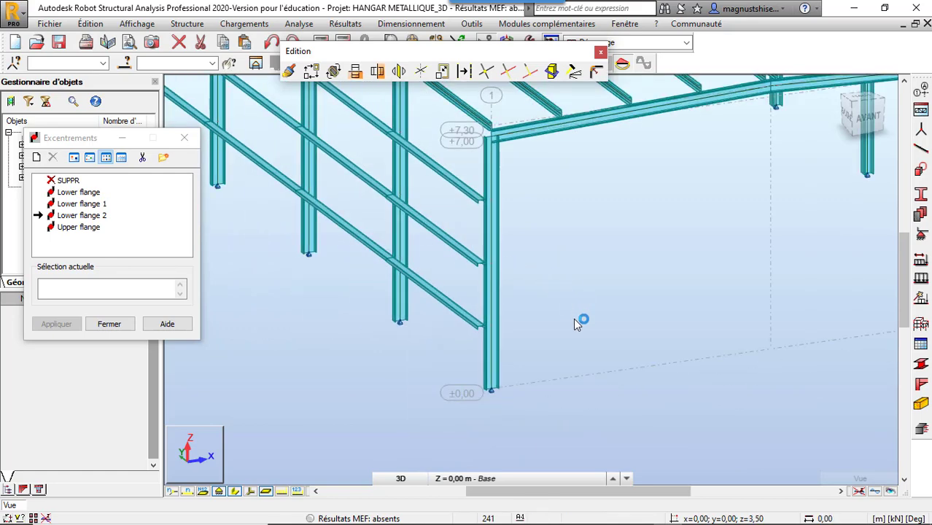
In the YZ elevation on construction line 1 (X = 0,00 m), select the three rows of wall girts across all bays.
click(400, 478)
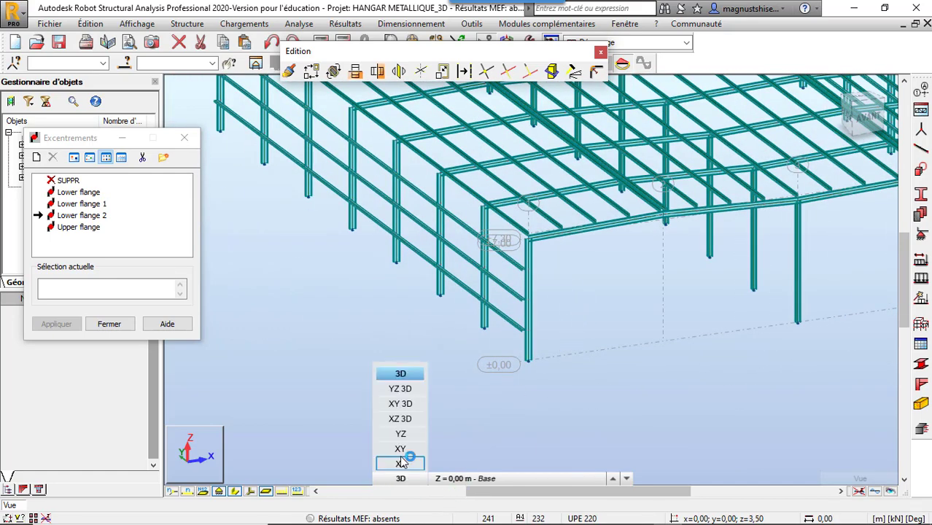
click(405, 464)
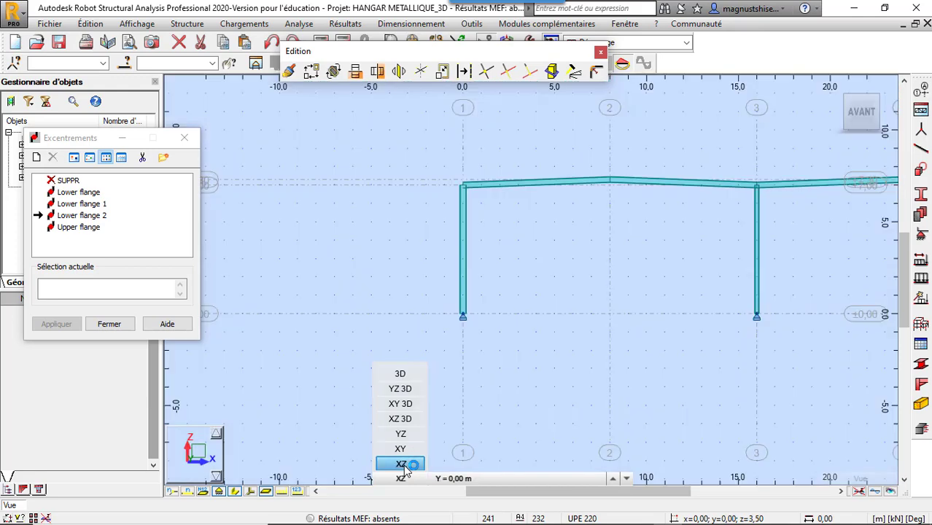
click(400, 478)
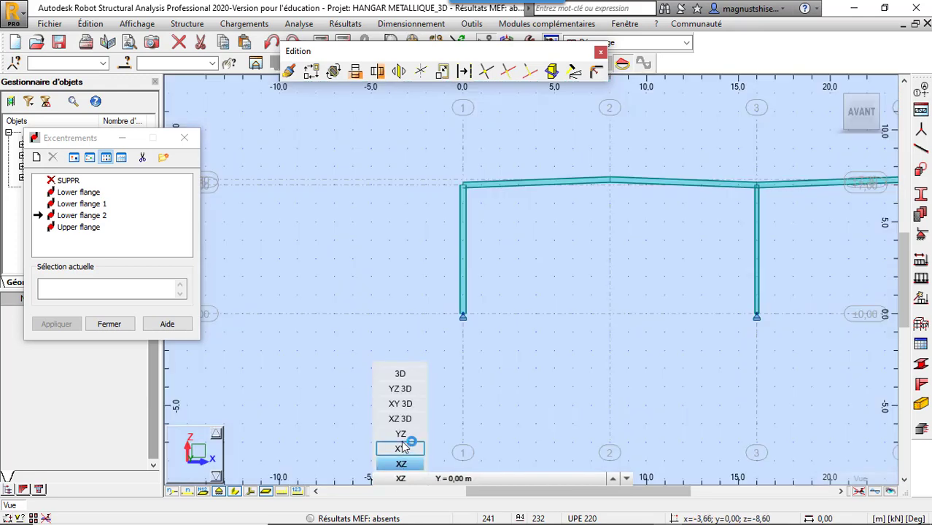
click(403, 434)
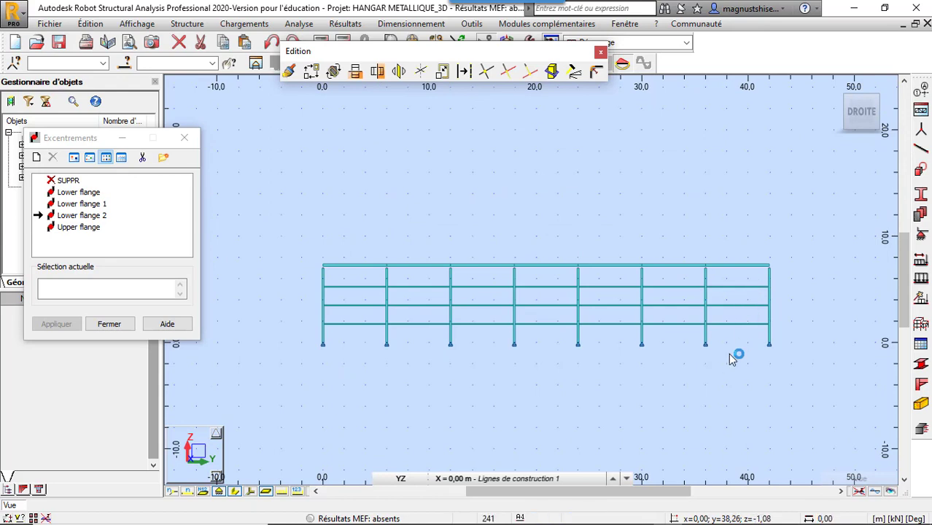
right_click(717, 219)
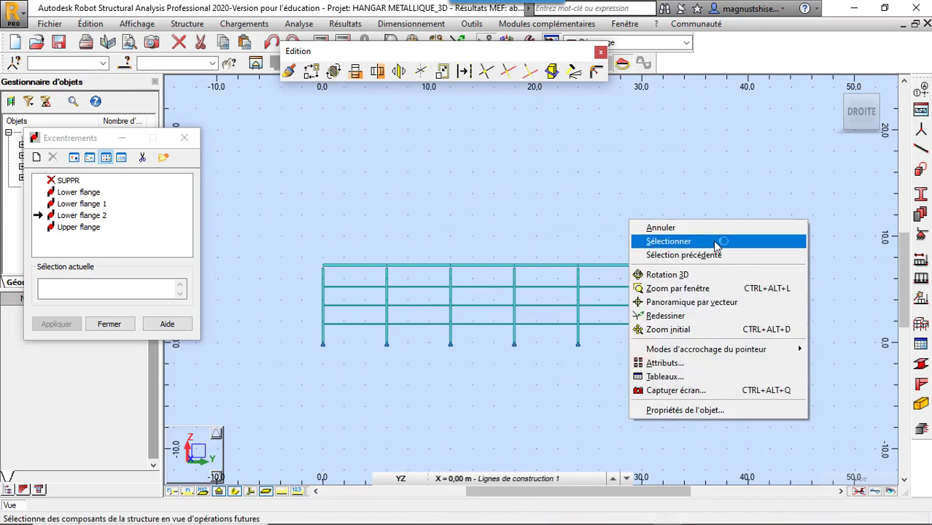
click(712, 240)
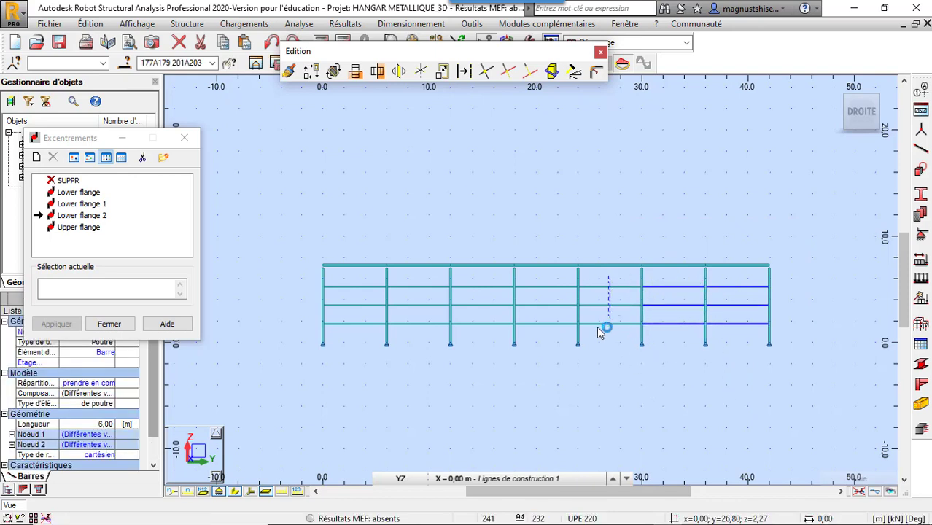
ctrl+drag(598, 328, 592, 362)
ctrl+drag(559, 274, 532, 392)
ctrl+drag(500, 276, 480, 384)
ctrl+drag(438, 271, 413, 373)
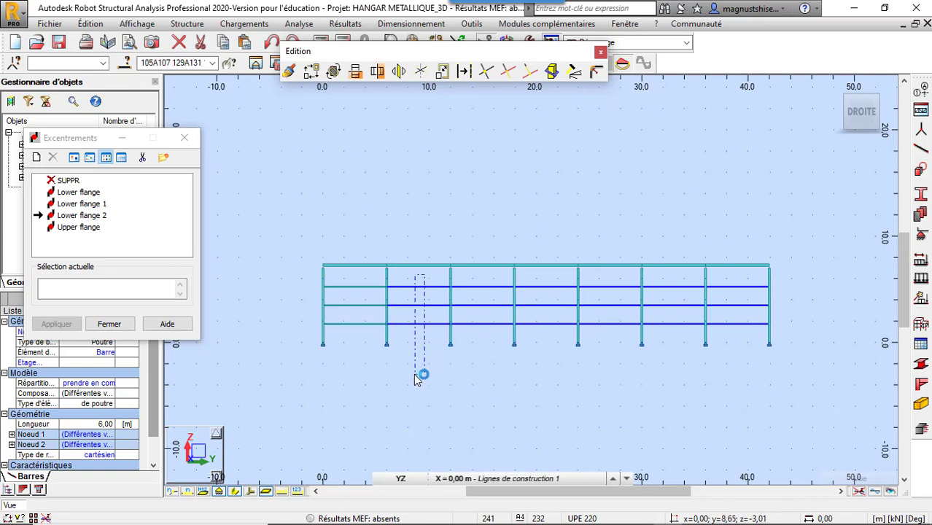
ctrl+drag(359, 338, 332, 355)
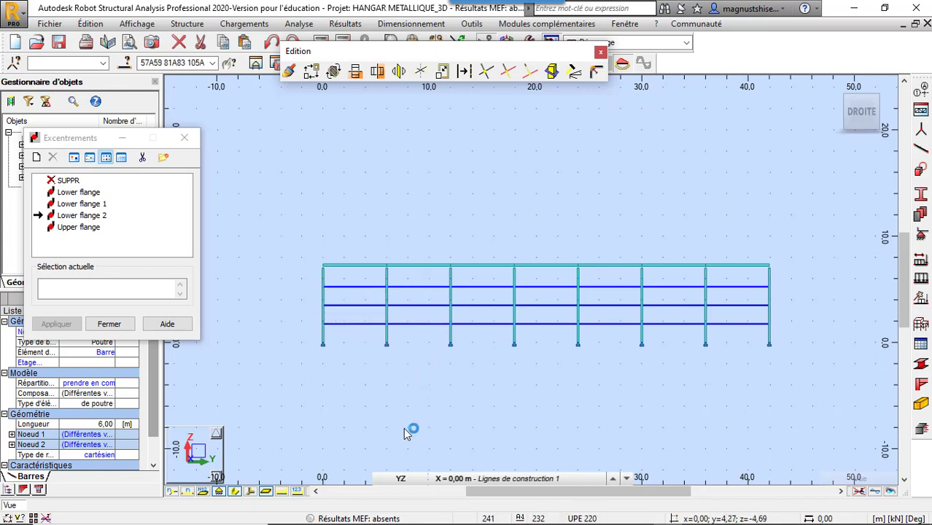
Add the wall girts in every bay on construction line 5 (X = 32,00 m) to the selection and apply the Lower flange 2 offset.
click(446, 478)
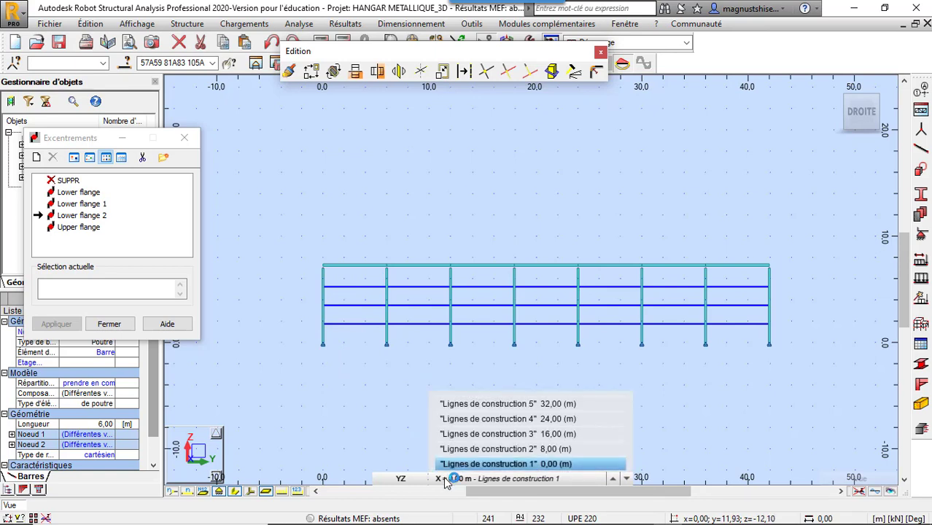
click(576, 403)
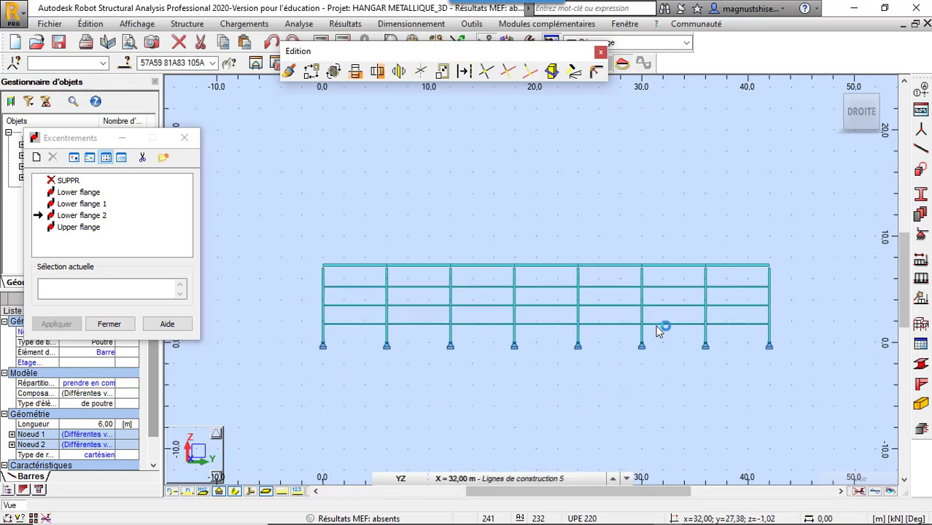
drag(743, 280, 721, 398)
ctrl+drag(682, 277, 650, 374)
ctrl+drag(624, 282, 608, 368)
ctrl+drag(556, 278, 527, 370)
ctrl+drag(501, 276, 462, 378)
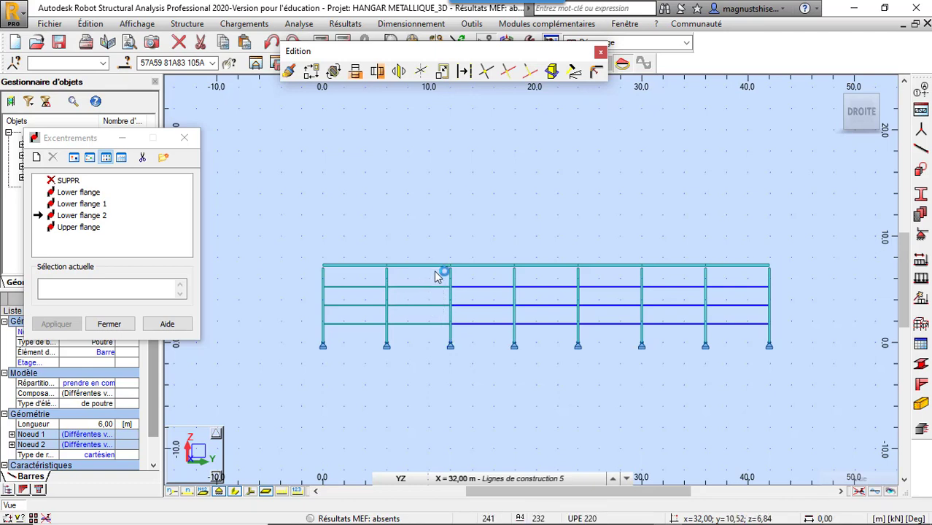
ctrl+drag(436, 277, 401, 384)
ctrl+drag(367, 278, 351, 349)
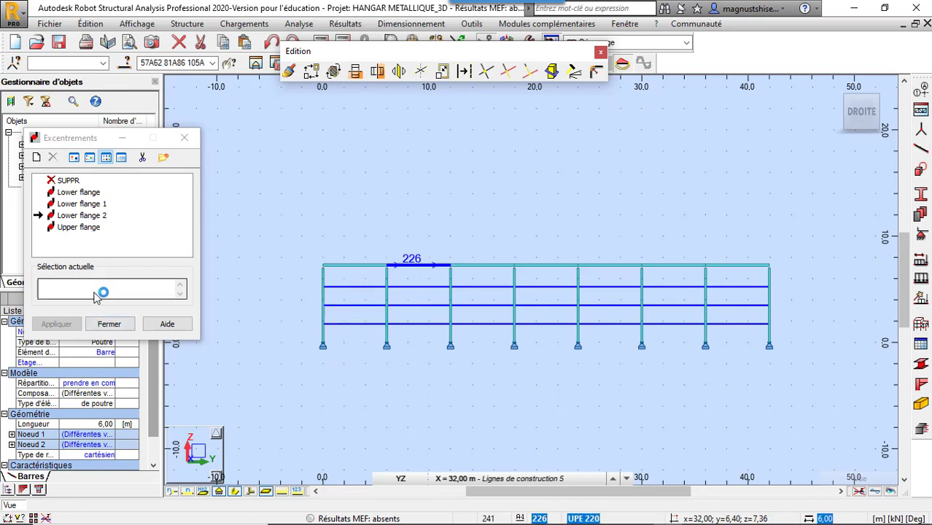
click(74, 325)
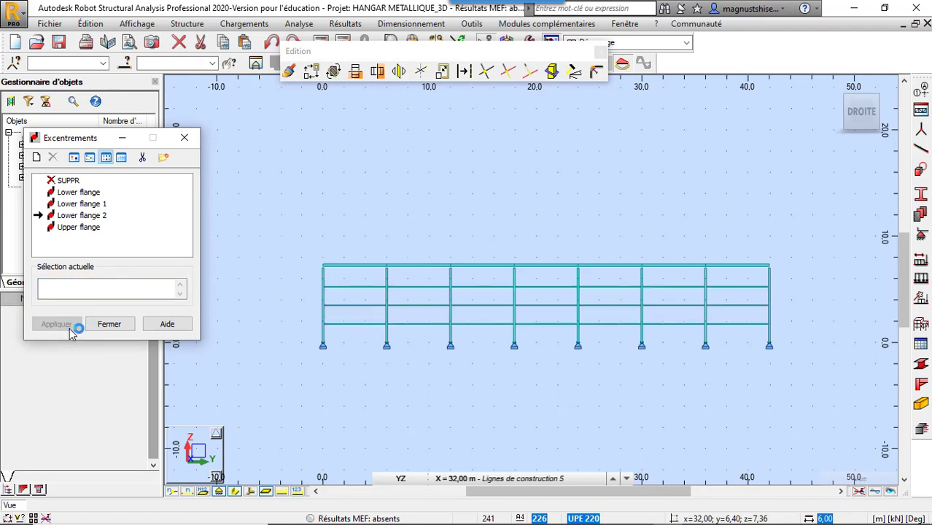
Return to the full 3D view and inspect how the girts sit against the columns on axis 5.
click(405, 479)
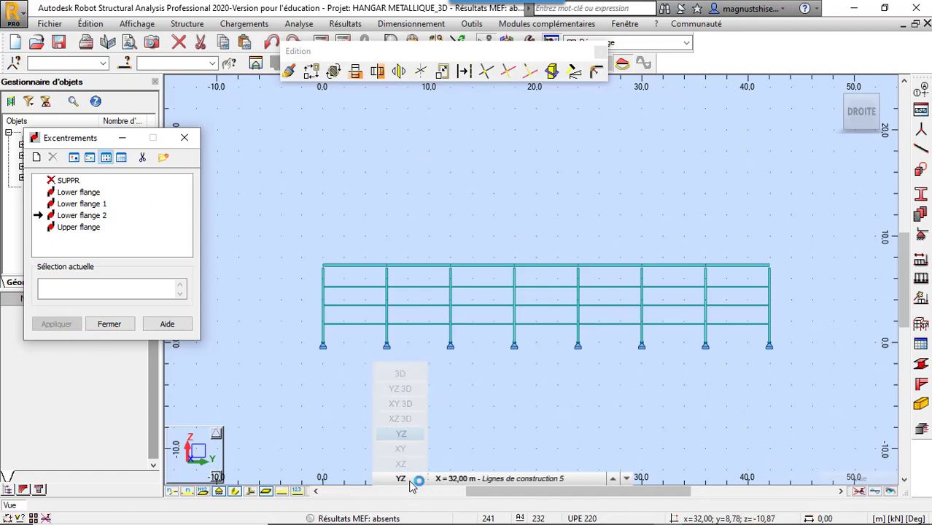
click(399, 373)
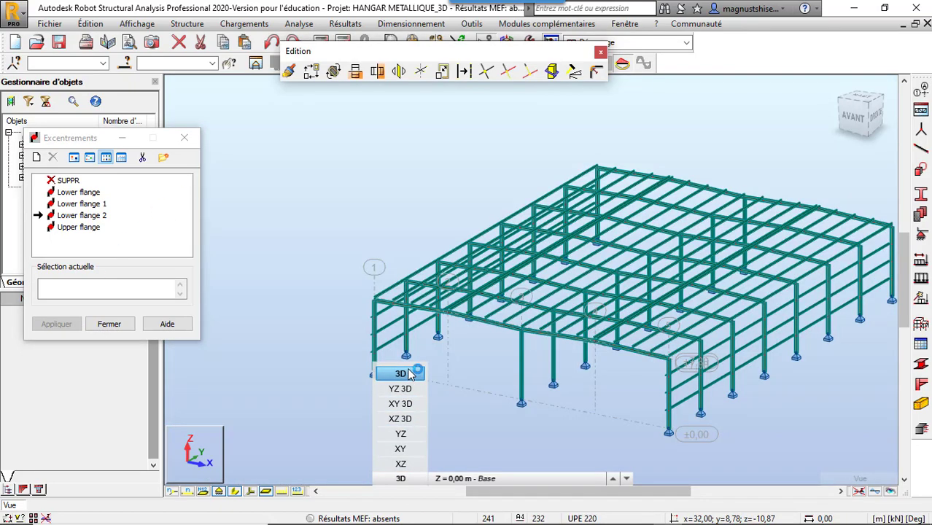
scroll(722, 408, up, 3)
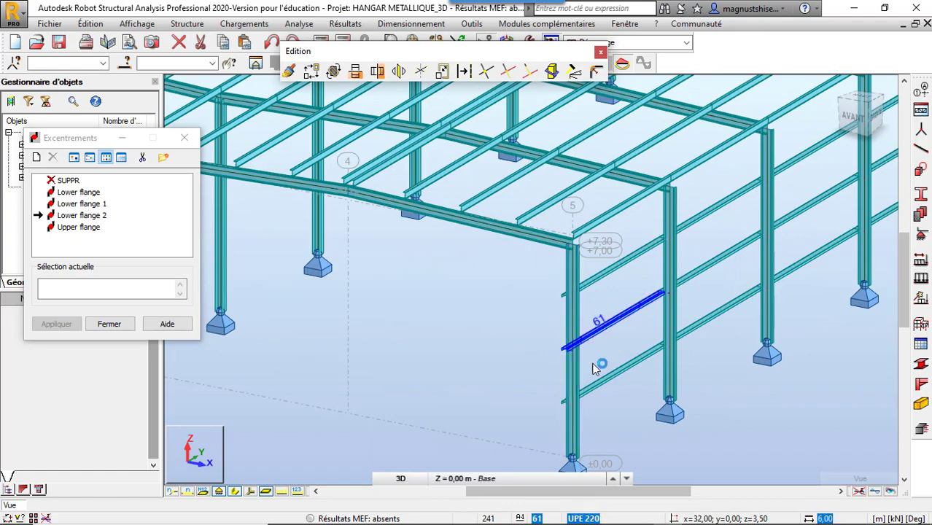
scroll(611, 381, down, 1)
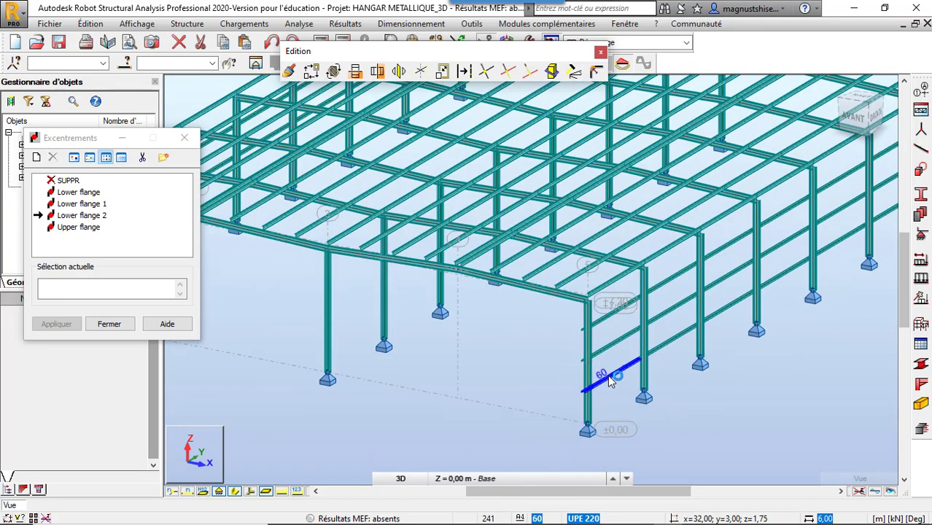
Starting from the Lower flange 2 definition, set the relative profile position to 0, -vz and the axis offset to 0, vpz.
double_click(84, 215)
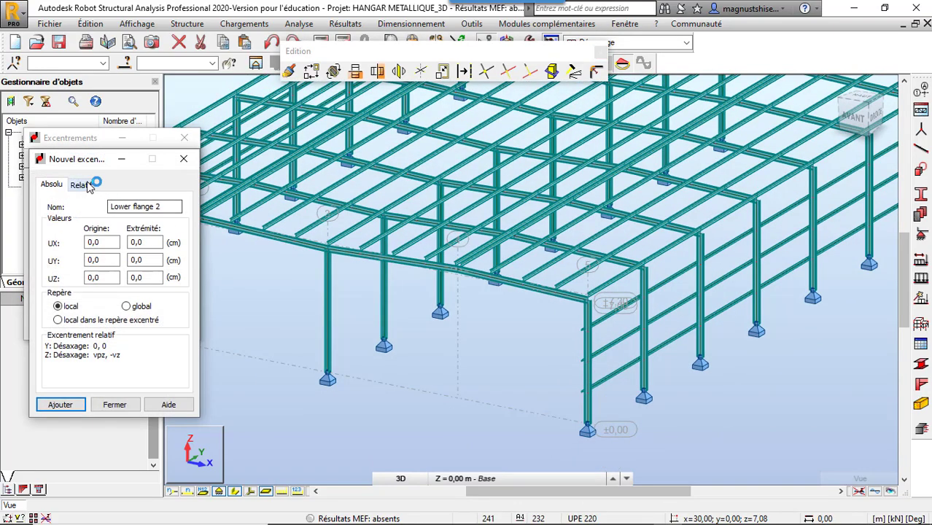
click(81, 184)
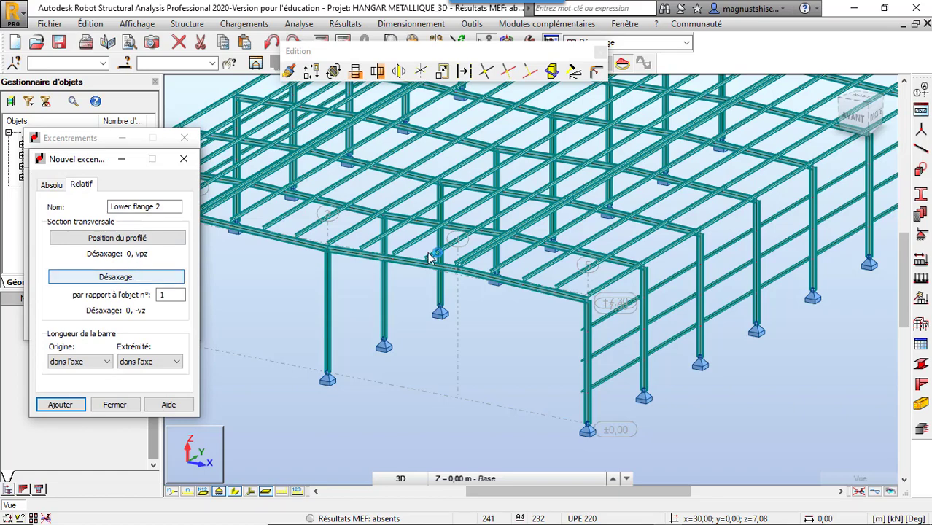
scroll(645, 395, up, 2)
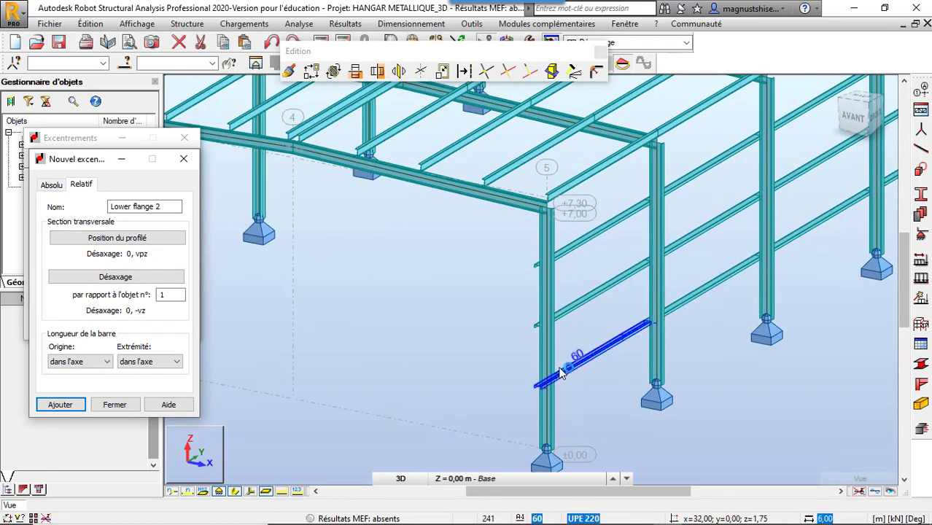
click(67, 238)
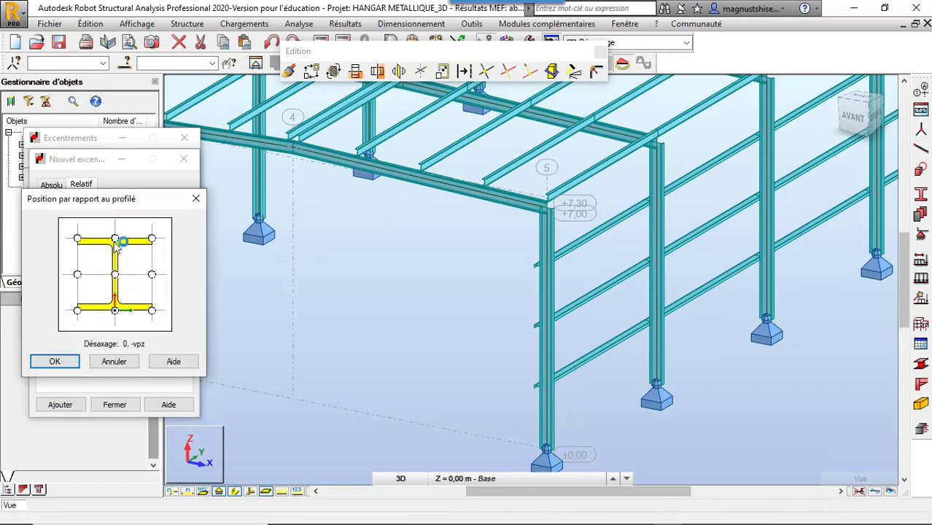
click(66, 360)
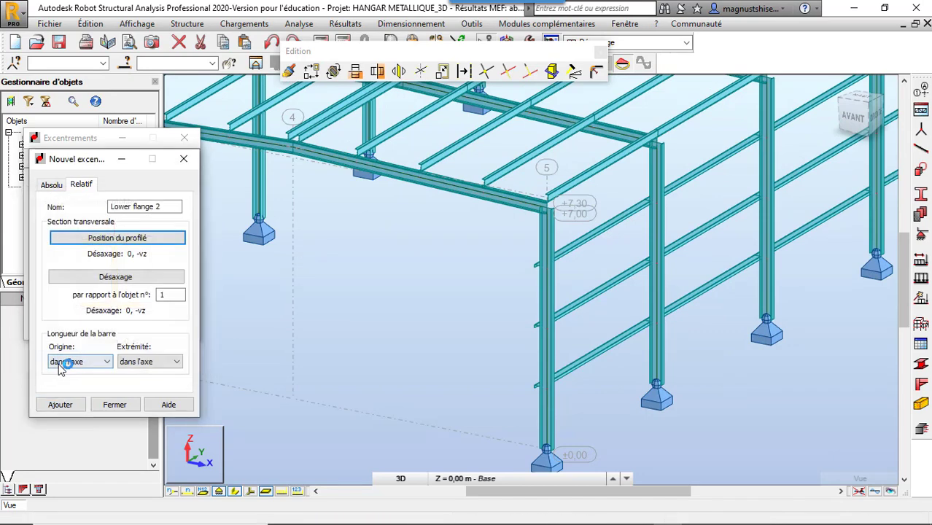
click(130, 277)
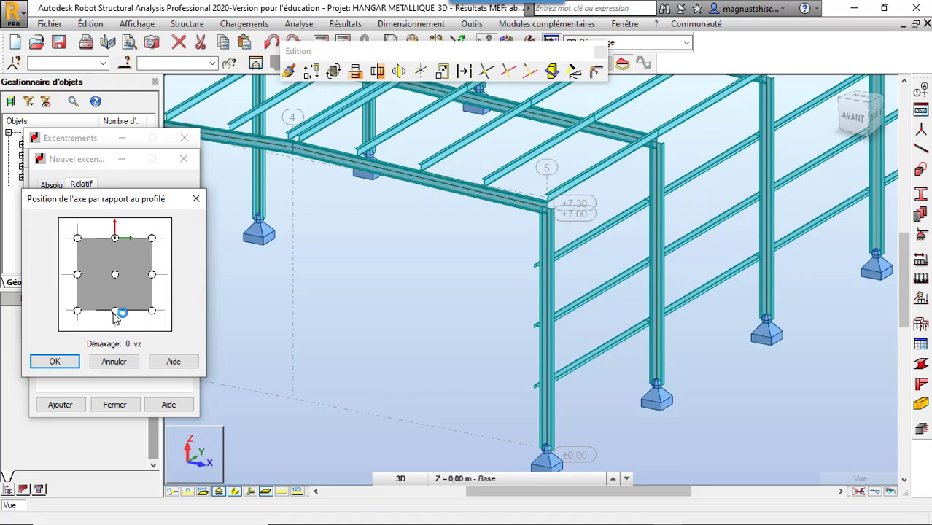
click(114, 312)
click(55, 360)
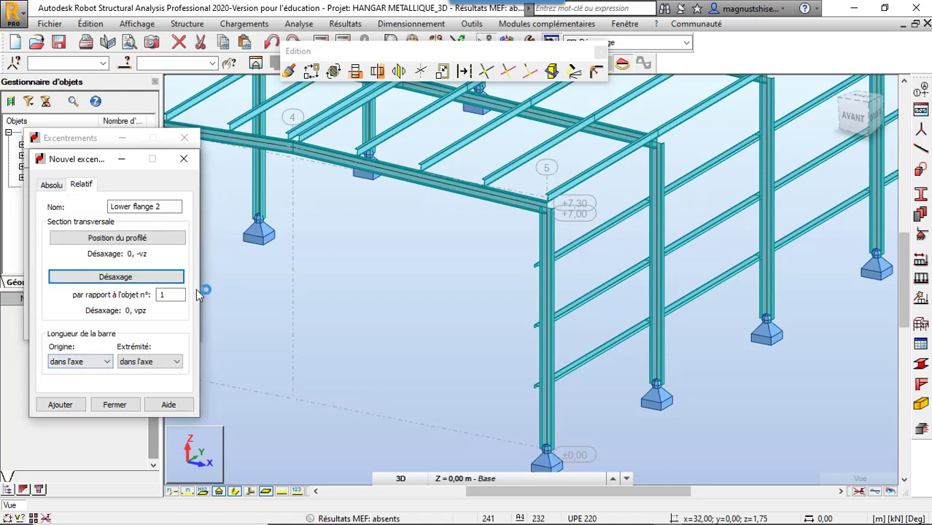
Reference the offset to the axis 5 corner column, object 2, and add it as a new offset named Lower flange 3.
double_click(182, 296)
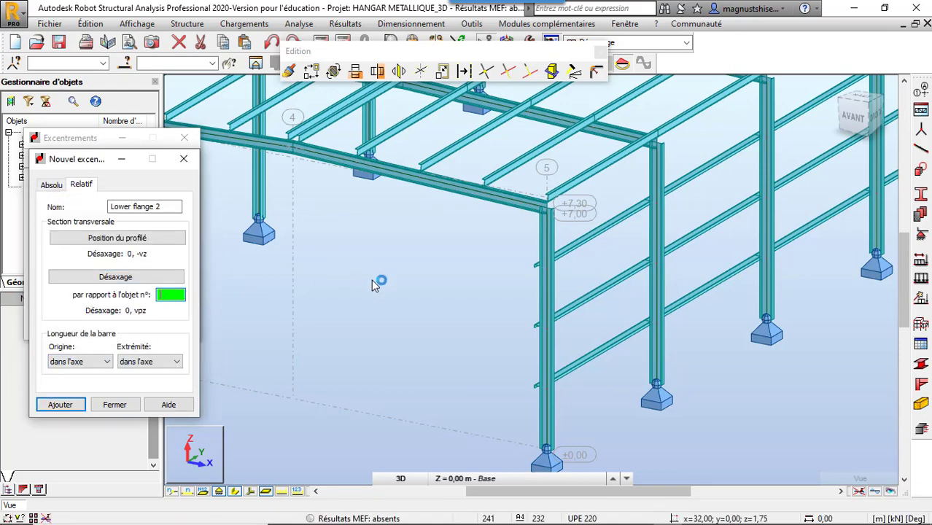
click(552, 357)
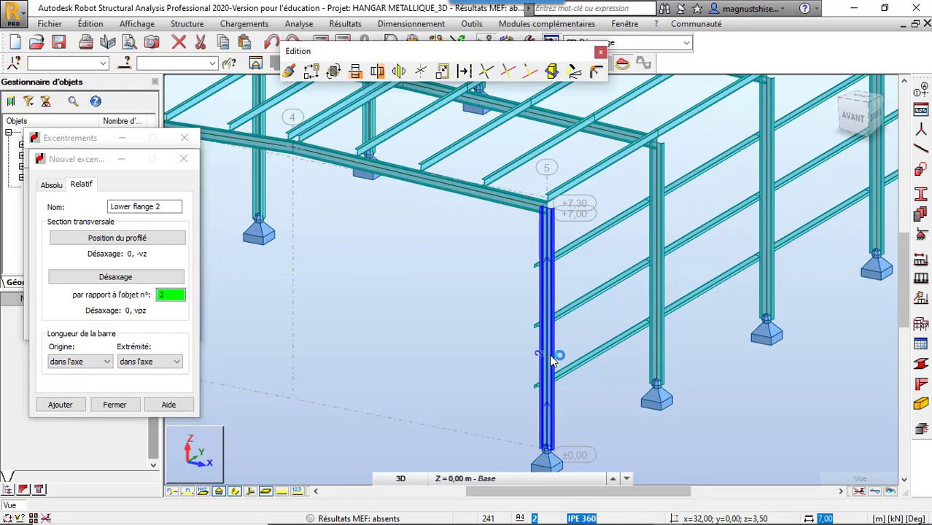
click(164, 209)
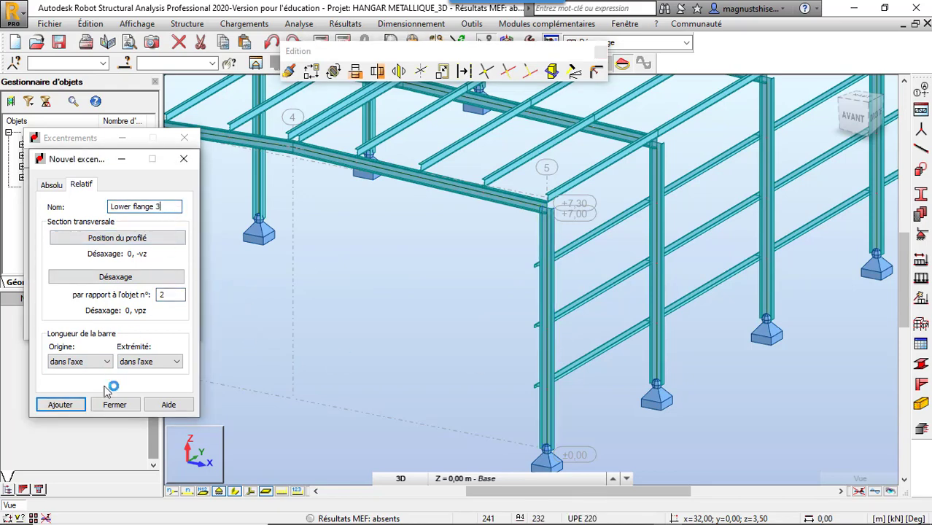
click(70, 406)
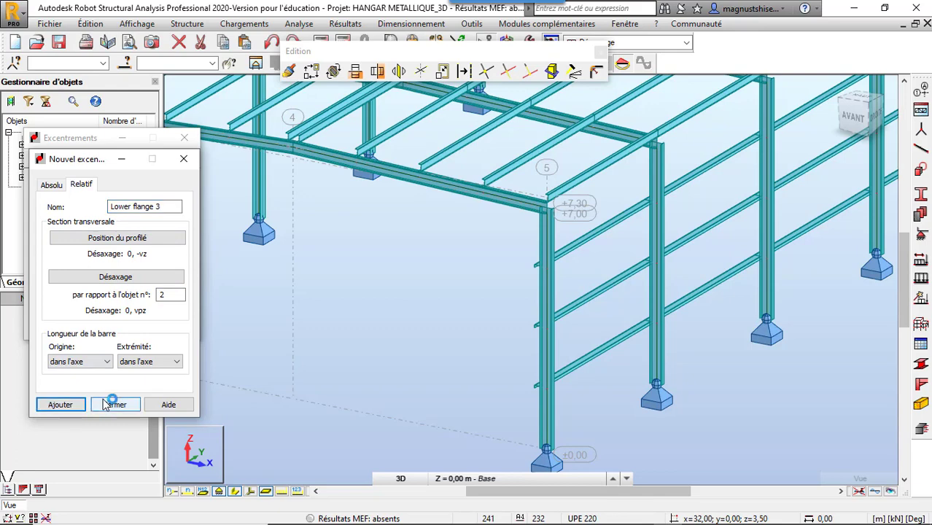
click(114, 406)
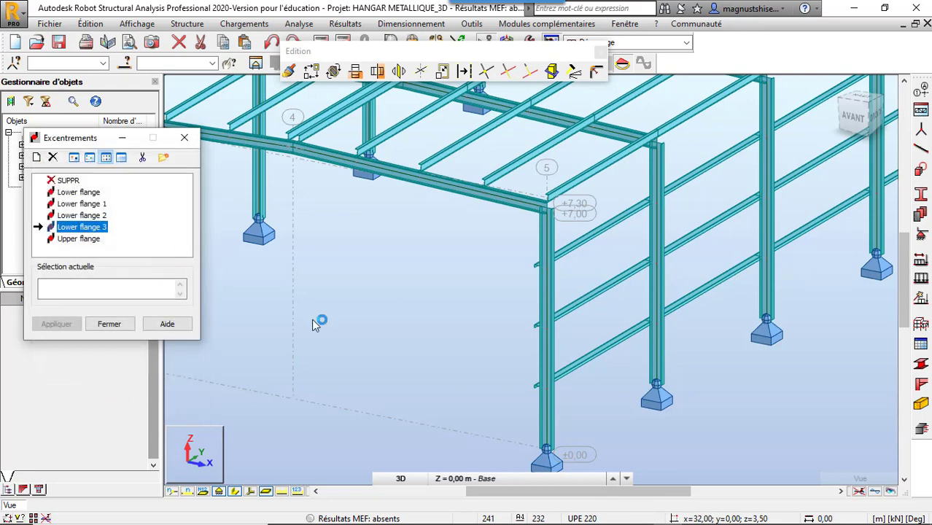
scroll(364, 335, down, 3)
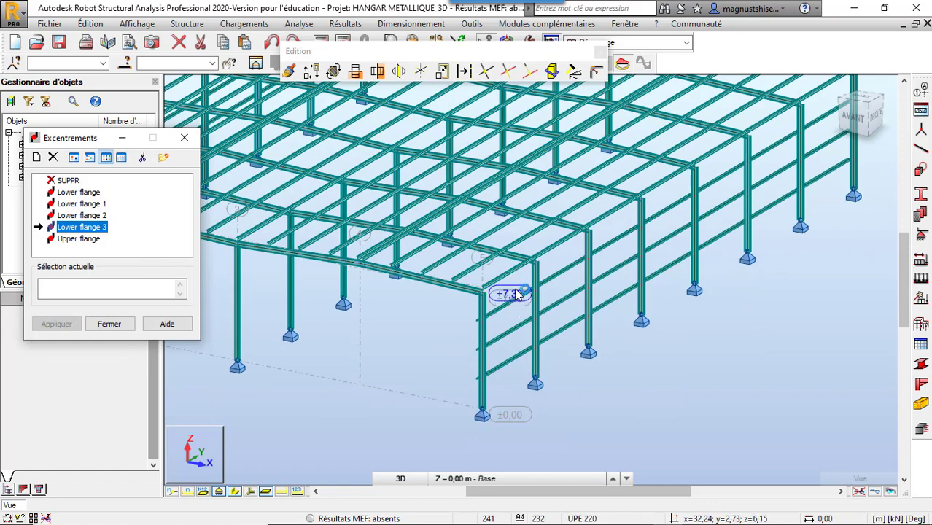
scroll(514, 324, up, 3)
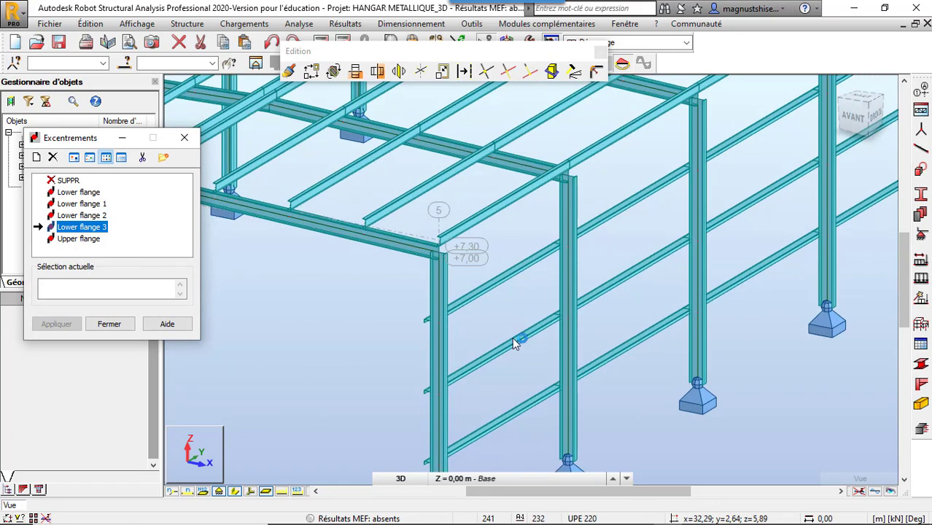
Apply the Lower flange 3 offset to the lowest axis 5 corner-bay girt and switch to the YZ view at X = 32,00 m.
click(519, 419)
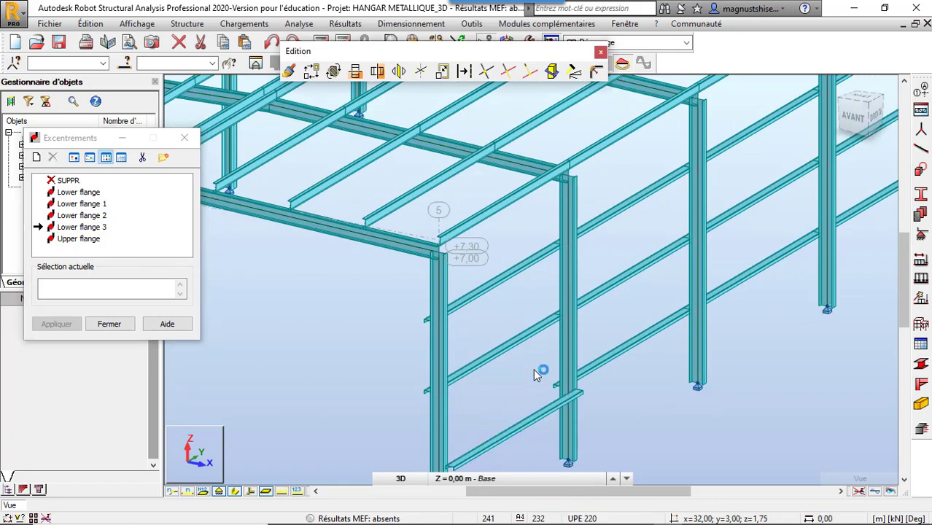
scroll(483, 353, down, 3)
click(402, 480)
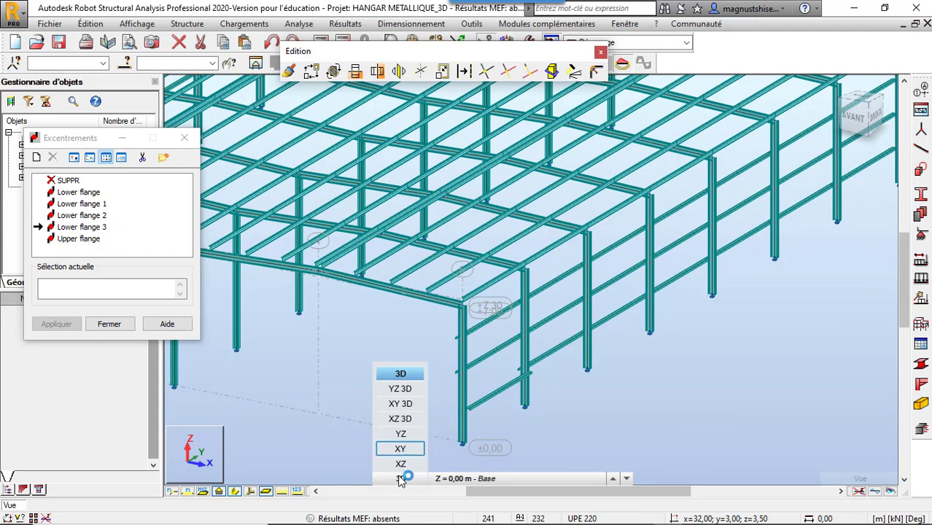
click(403, 436)
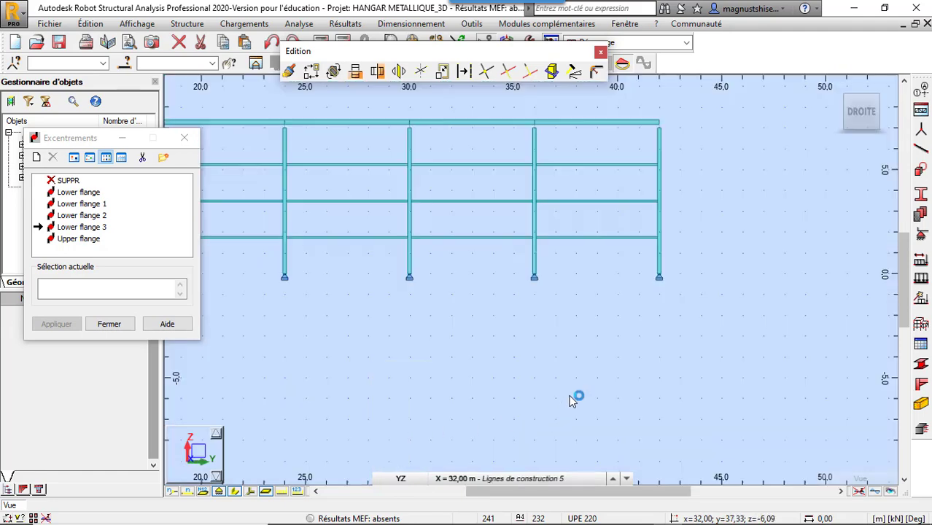
scroll(660, 395, down, 3)
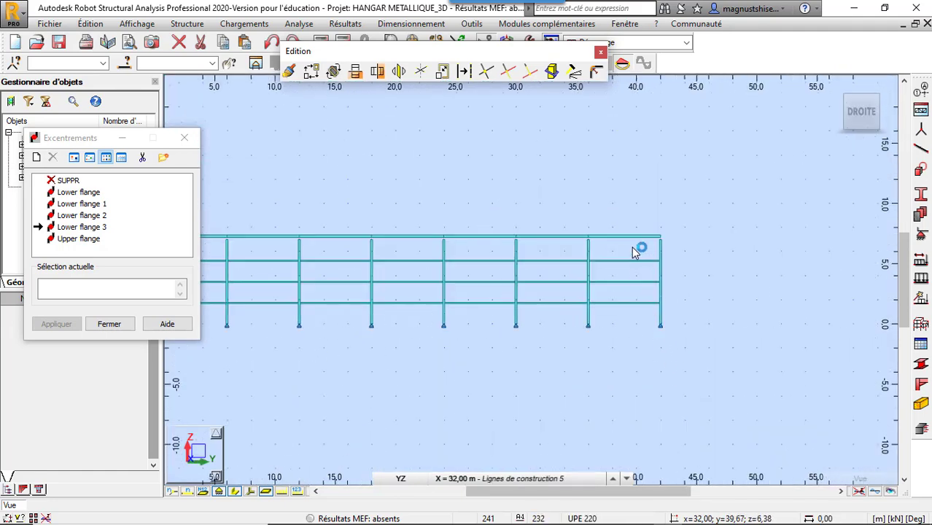
Select the three wall girts in each of the five axis 5 bays between Y = 12 and Y = 42 m.
right_click(635, 251)
click(636, 265)
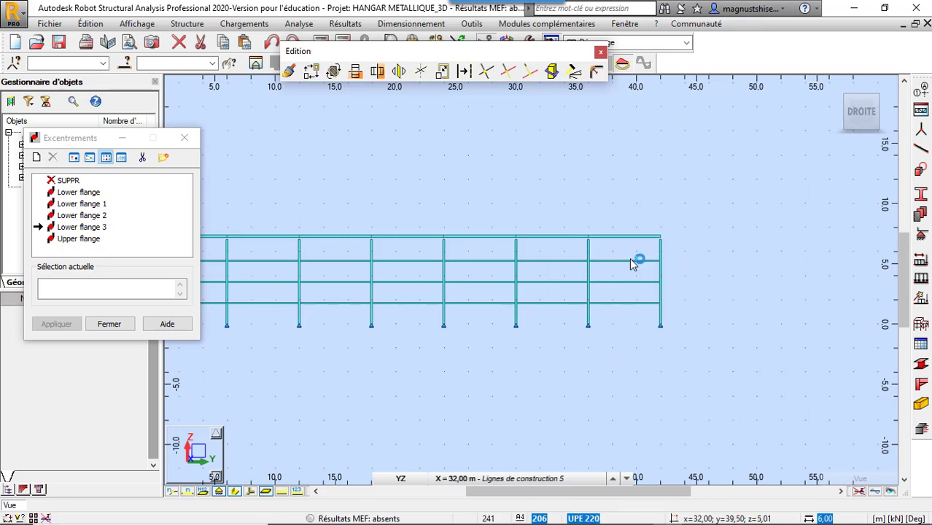
drag(615, 355, 615, 356)
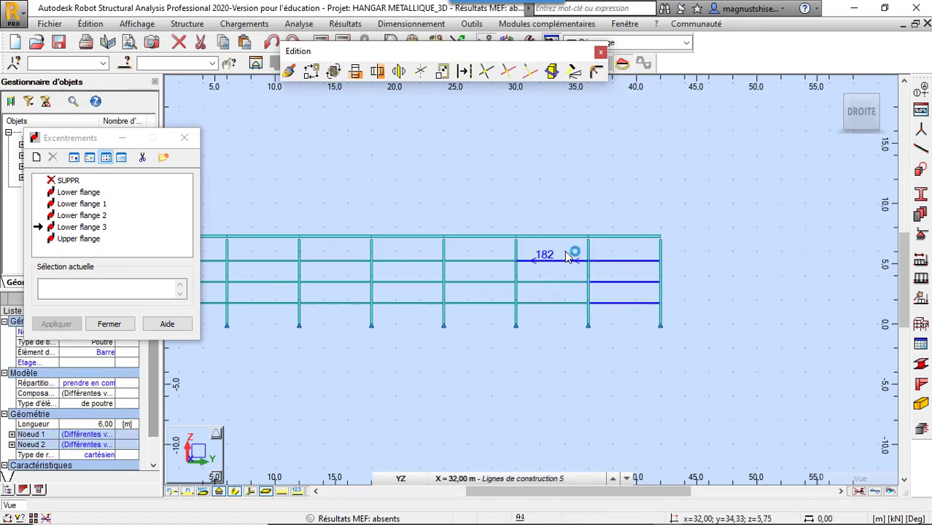
drag(563, 250, 530, 361)
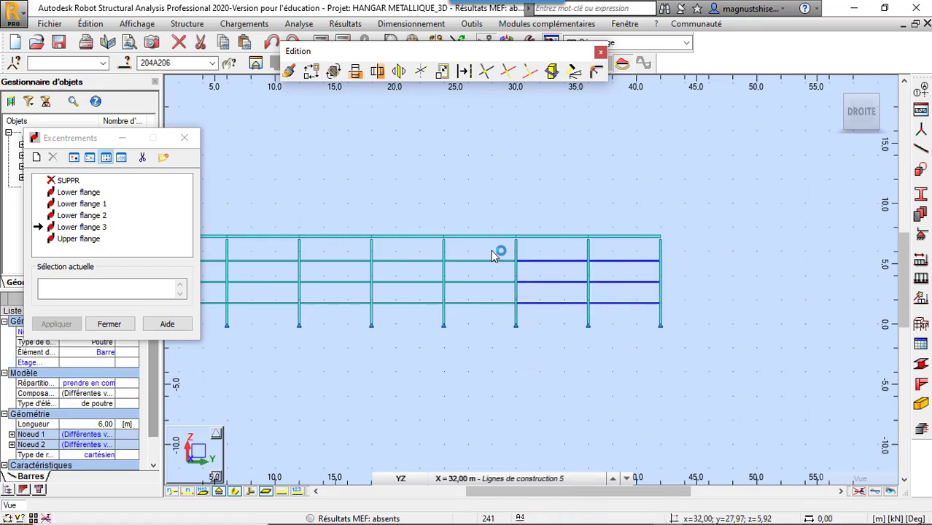
ctrl+drag(491, 252, 480, 295)
ctrl+drag(467, 357, 466, 357)
ctrl+drag(425, 249, 403, 362)
ctrl+drag(353, 249, 319, 362)
Add the girts of the two bays between Y = 0 and Y = 12 m to the selection and apply Lower flange 3.
scroll(714, 376, down, 3)
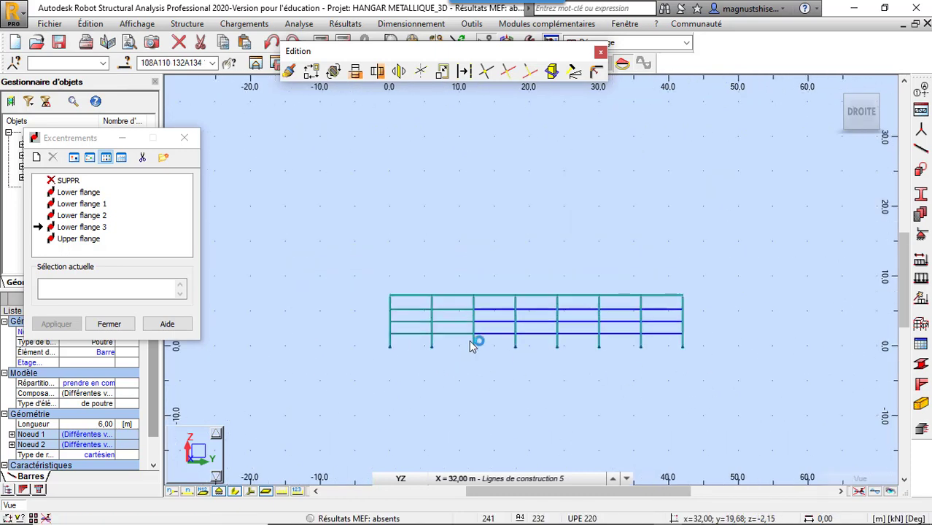
scroll(461, 334, up, 2)
ctrl+drag(459, 283, 448, 370)
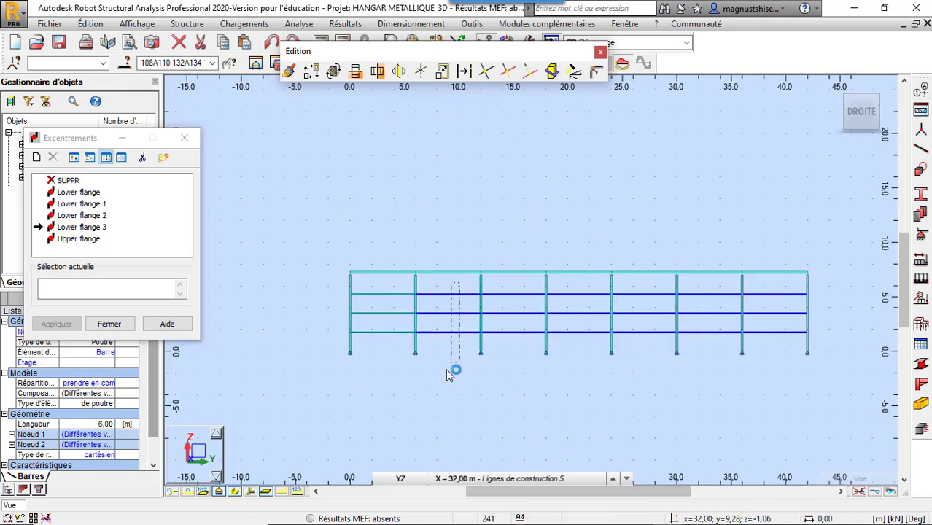
ctrl+drag(398, 284, 366, 376)
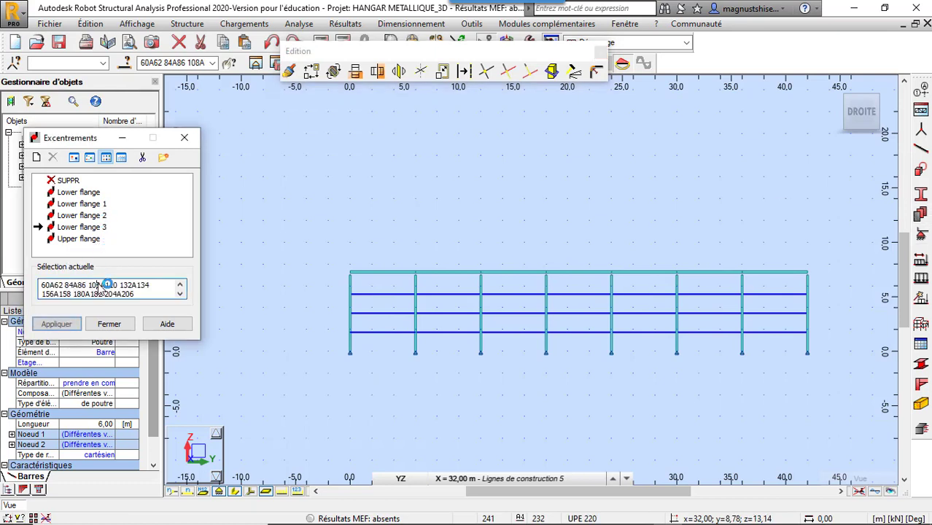
click(64, 323)
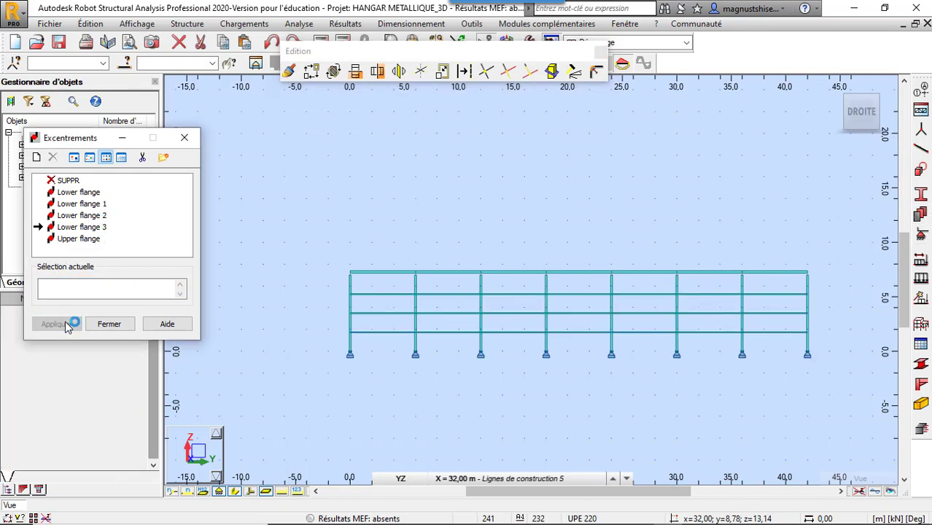
Return to the full 3D view to check the axis 5 girts, and close the offsets dialog and the Edition toolbar.
click(399, 478)
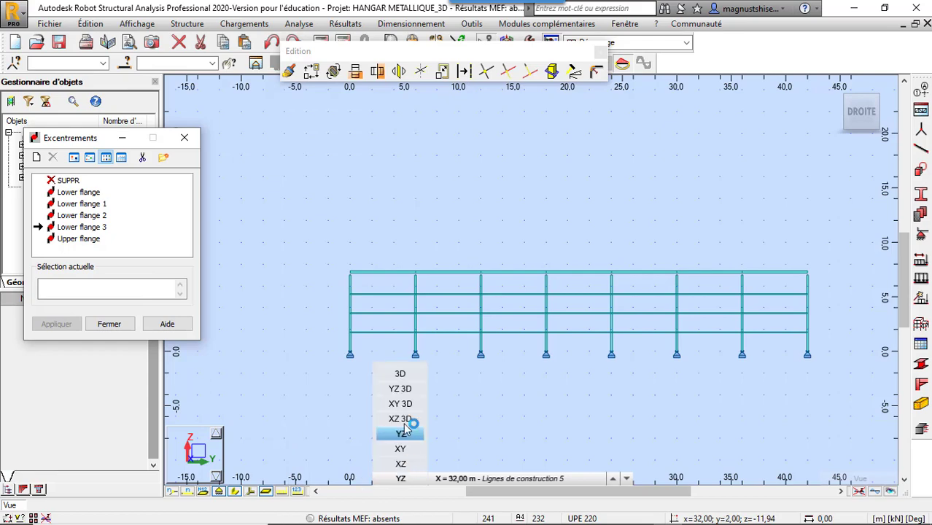
click(402, 374)
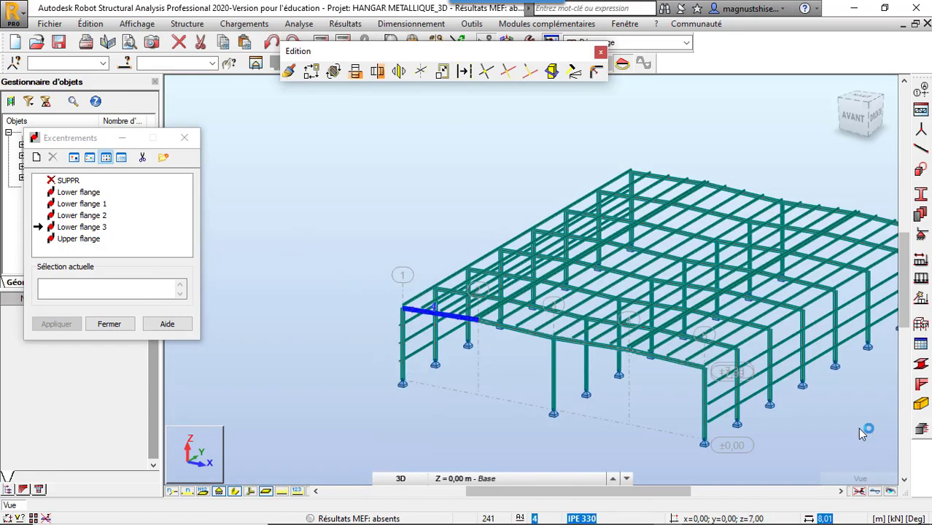
scroll(700, 441, up, 5)
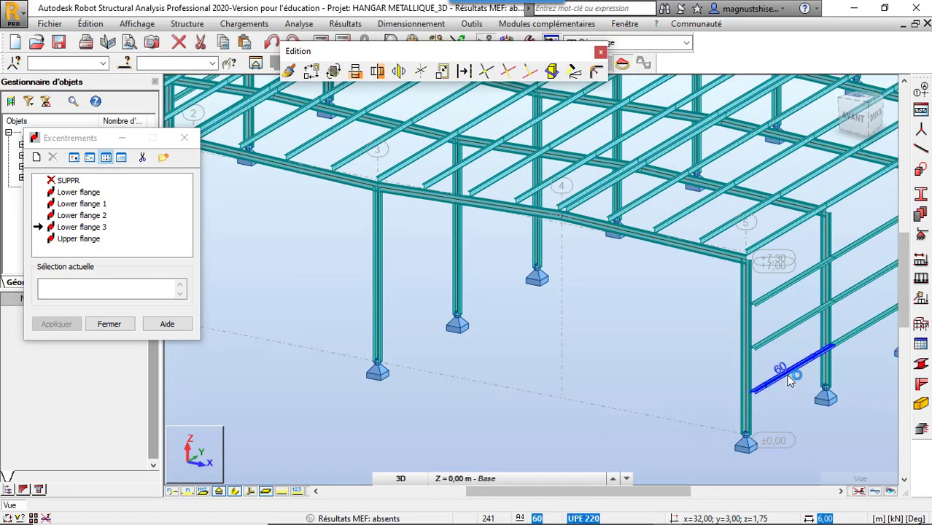
scroll(488, 380, down, 5)
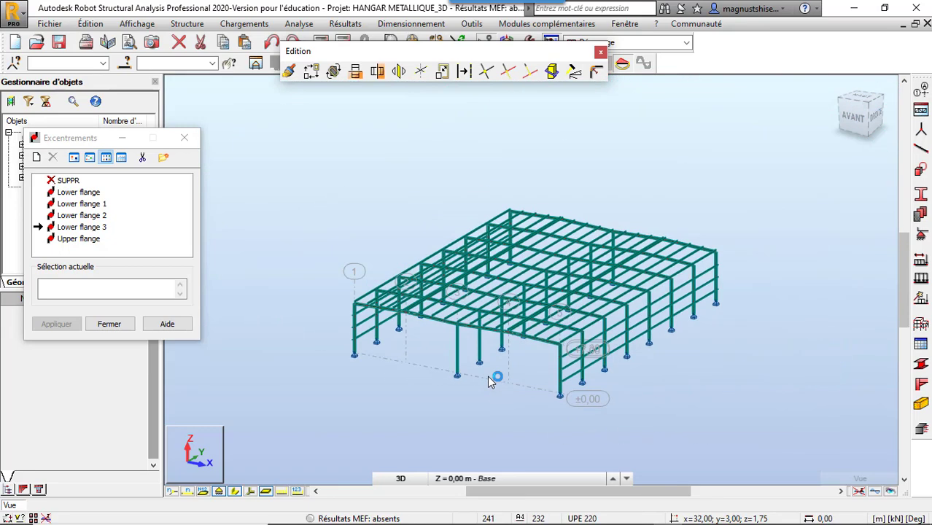
click(178, 136)
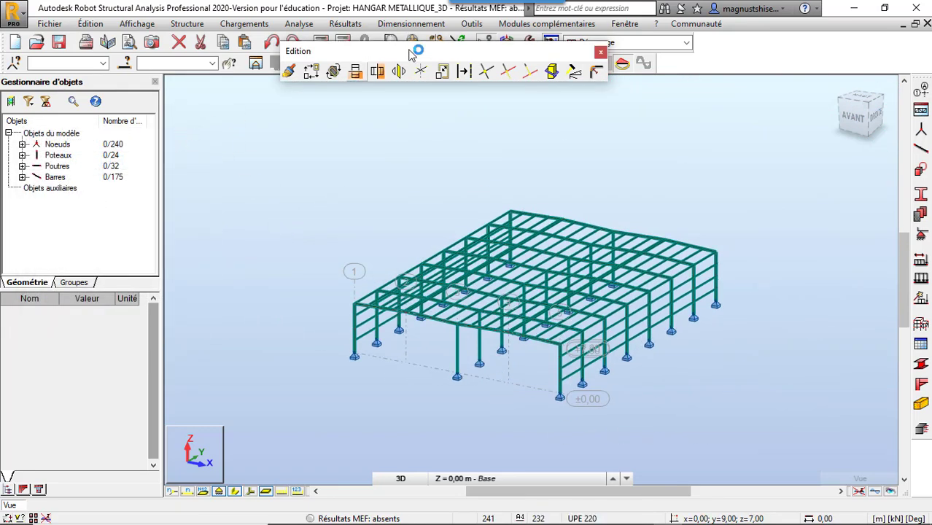
click(600, 53)
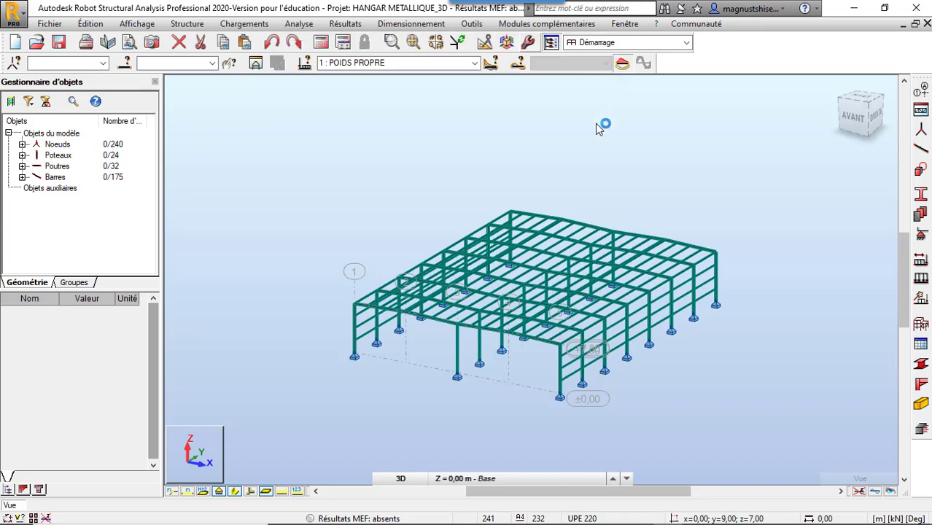
Examine the whole hangar in 3D from the axis 1 side, checking the side-wall girts, columns and roof framing.
scroll(530, 240, up, 4)
scroll(532, 241, down, 3)
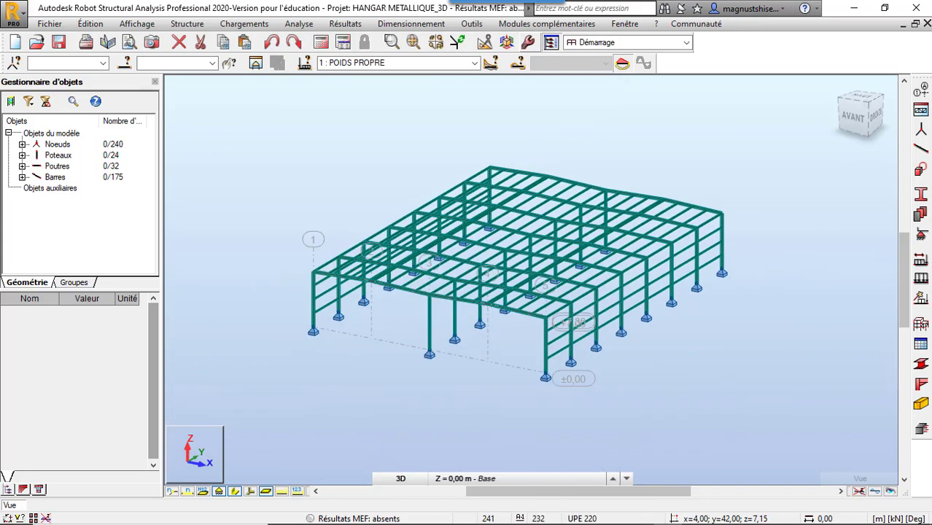
right_click(309, 175)
click(276, 227)
drag(274, 227, 359, 192)
scroll(527, 221, down, 3)
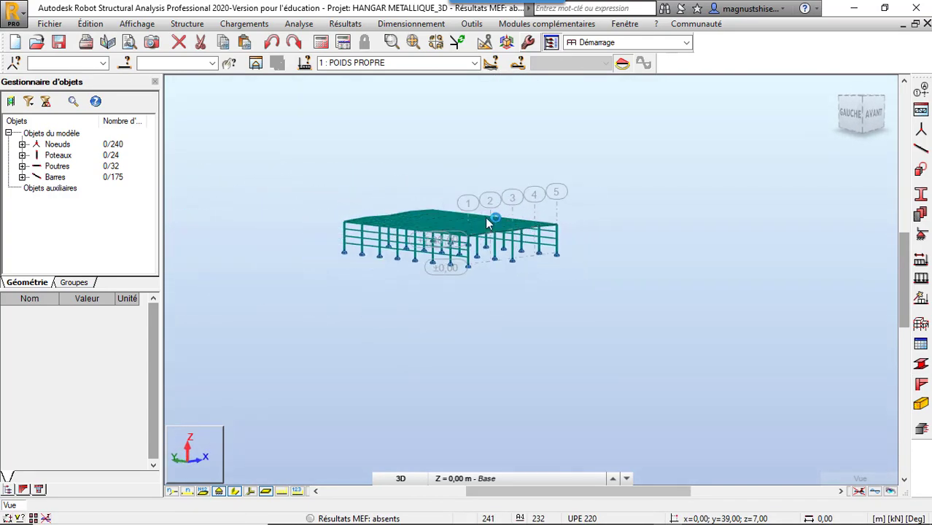
drag(457, 202, 448, 221)
scroll(460, 196, up, 4)
scroll(410, 135, down, 1)
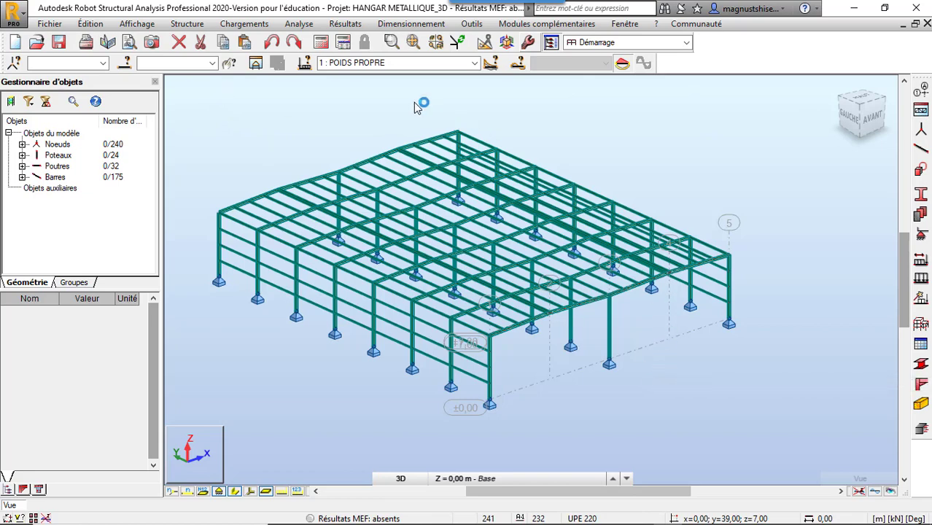
mouse_move(319, 146)
mouse_down()
mouse_move(337, 137)
mouse_move(315, 161)
mouse_up()
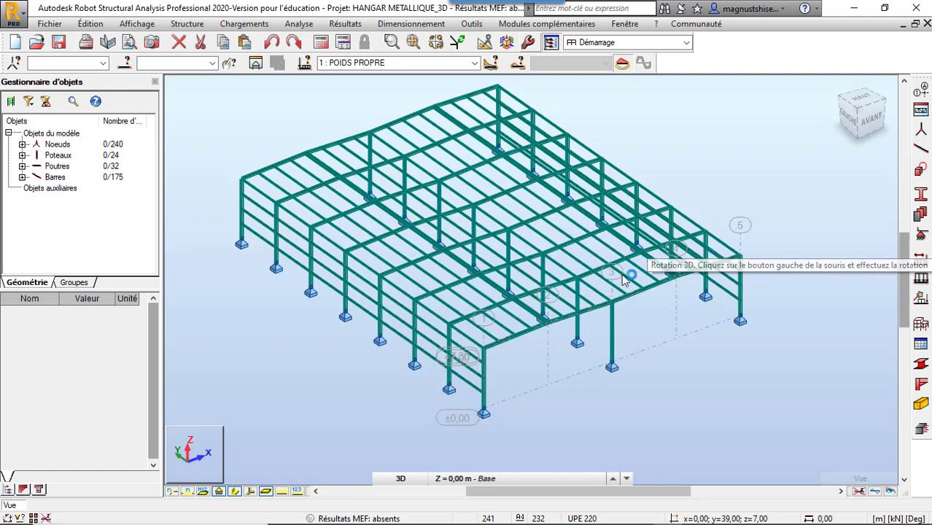
scroll(291, 314, up, 1)
scroll(408, 288, up, 3)
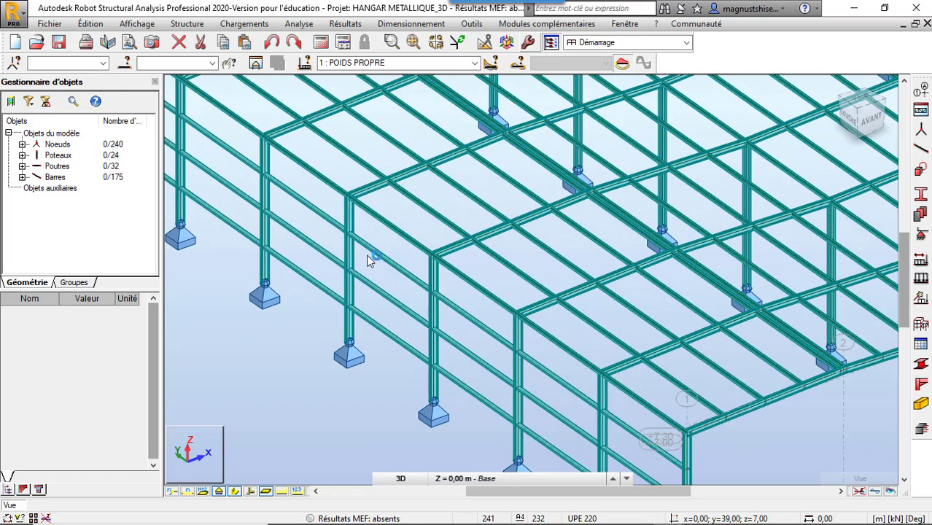
scroll(390, 275, down, 1)
scroll(382, 277, down, 1)
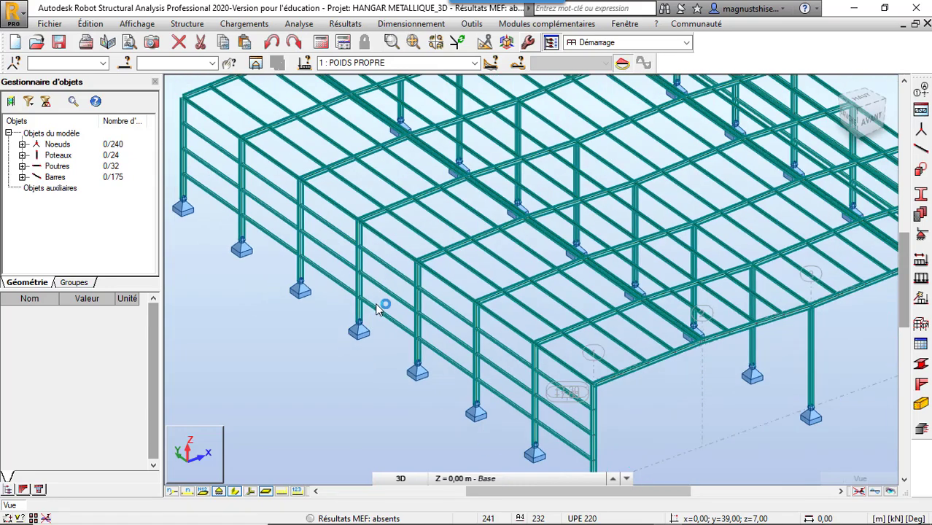
Define the equal-angle section CAE 80x8 in S 275 from the European section database for the new bars.
click(923, 148)
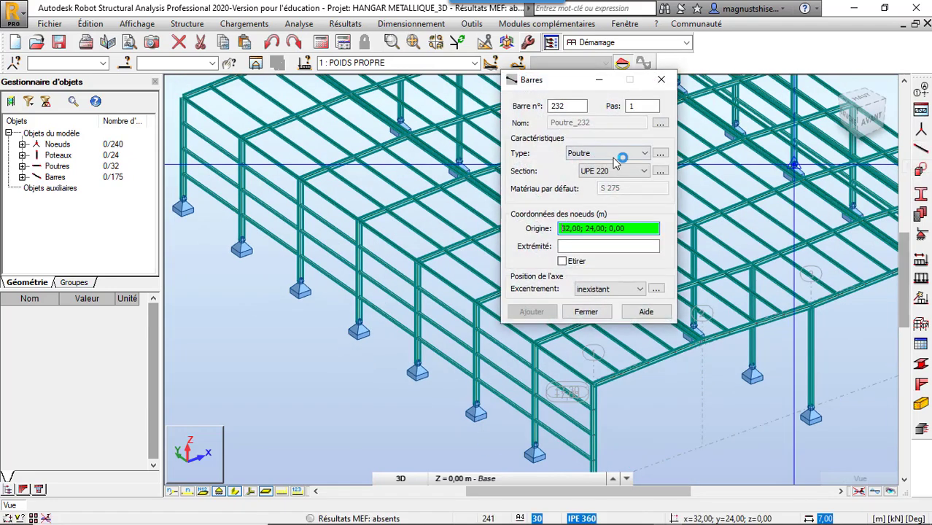
click(660, 80)
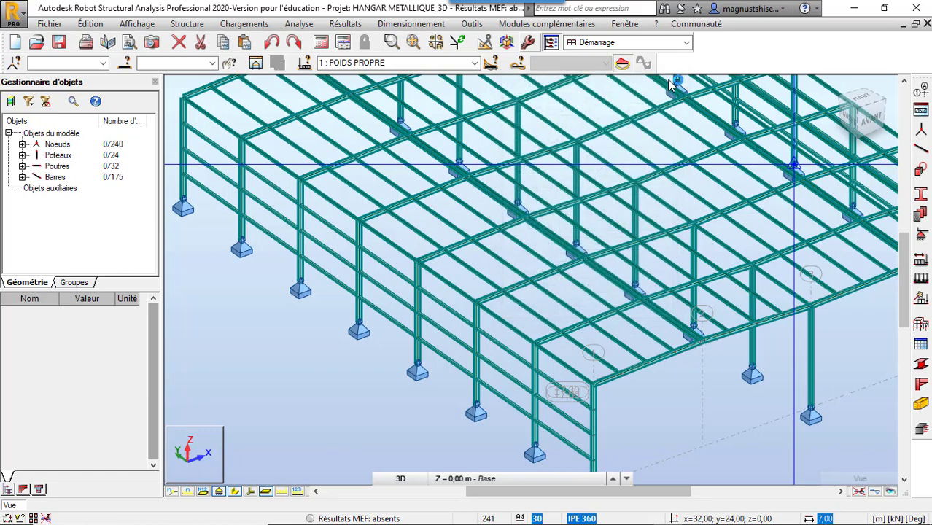
click(923, 149)
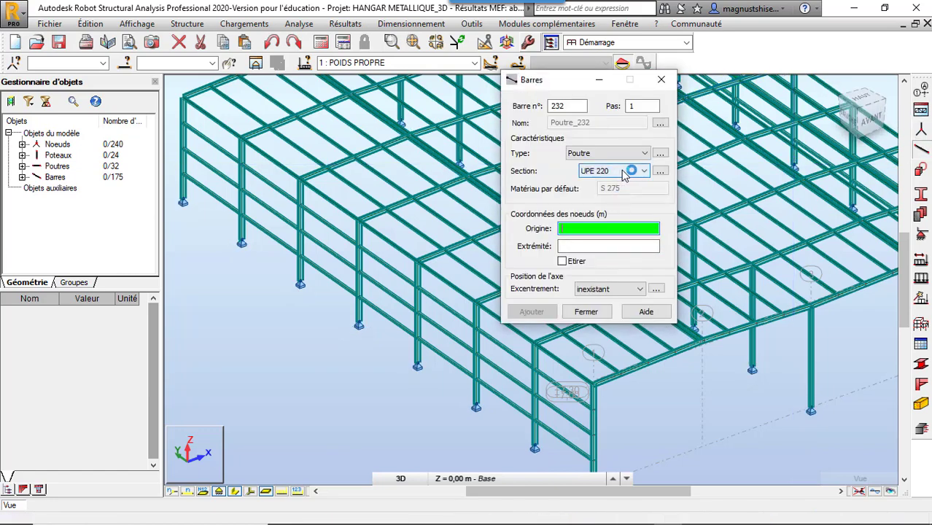
click(660, 171)
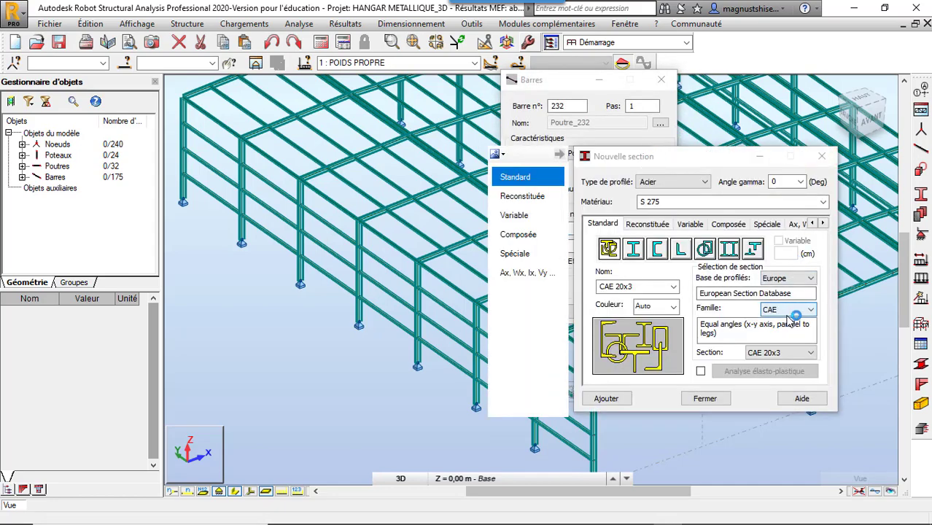
click(793, 358)
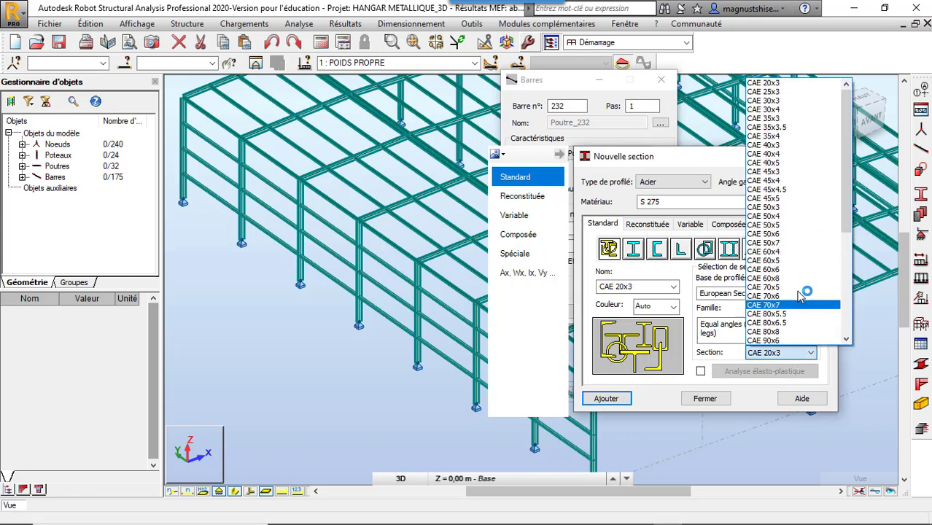
scroll(800, 270, down, 2)
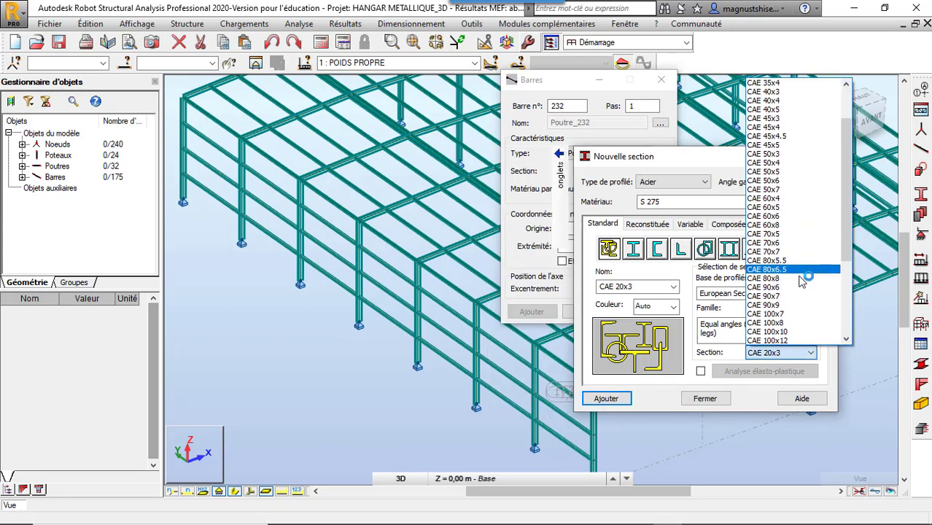
click(801, 284)
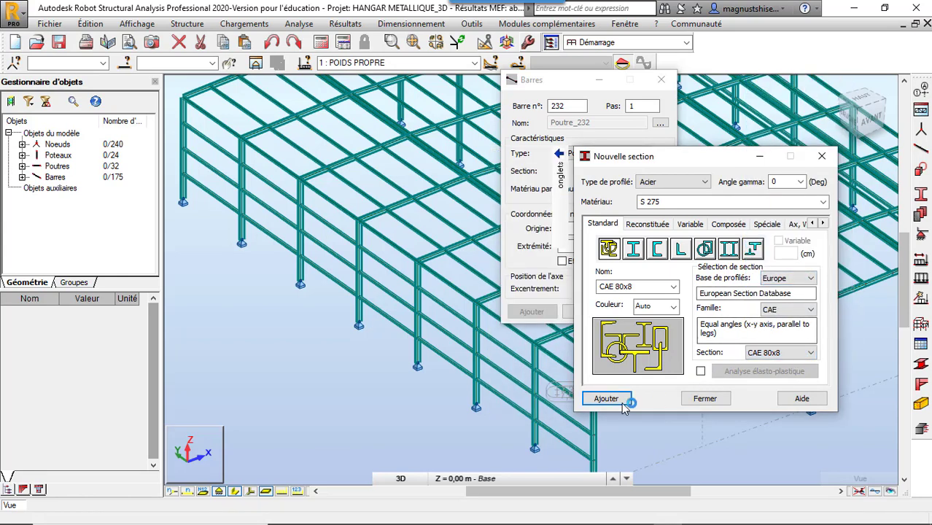
click(706, 399)
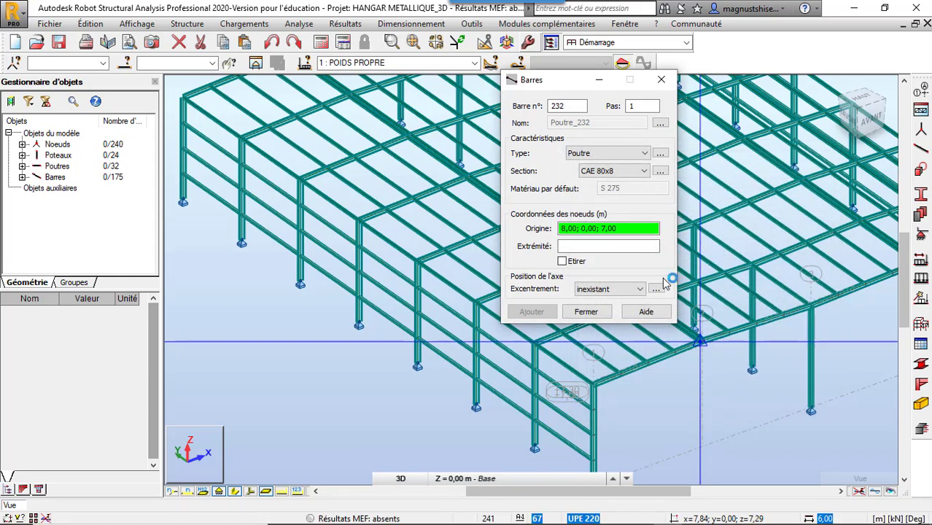
Draw CAE 80x8 wall braces of type Barre from (0; 24; 0) via (0; 18; 3,50) to (0; 24; 7), enabling Etirer after the first.
click(624, 154)
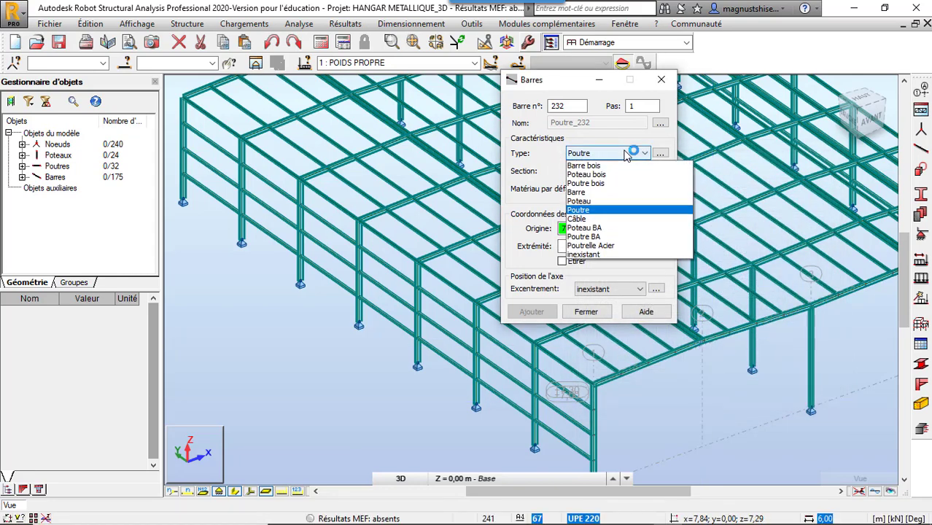
click(616, 192)
scroll(437, 295, down, 4)
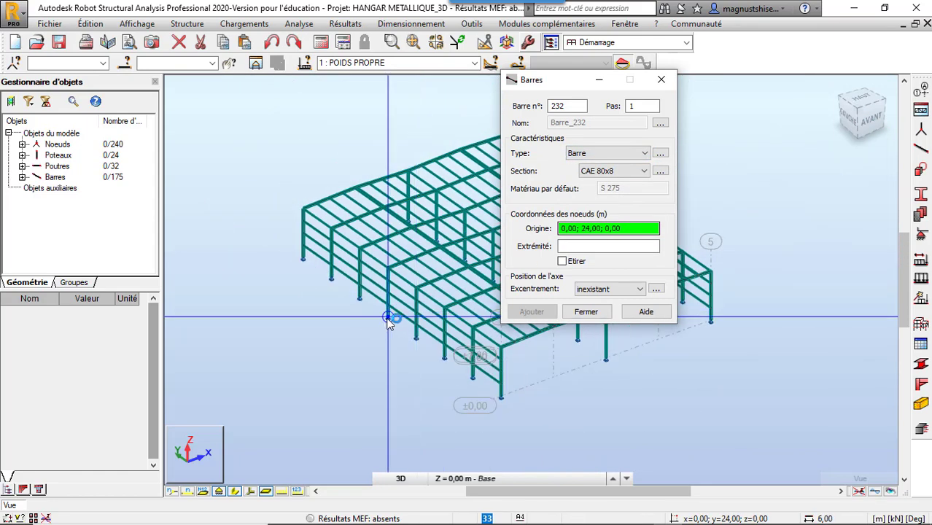
scroll(394, 317, up, 6)
scroll(426, 290, down, 3)
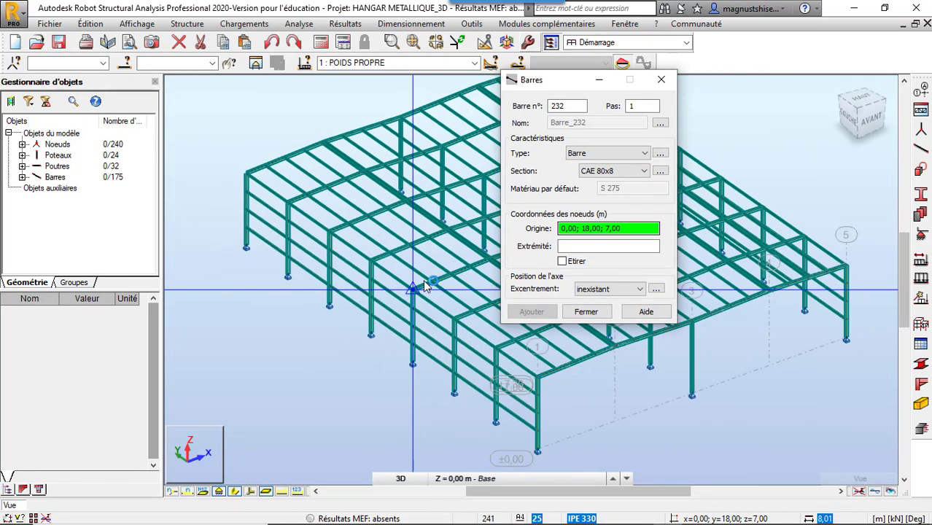
scroll(356, 332, up, 4)
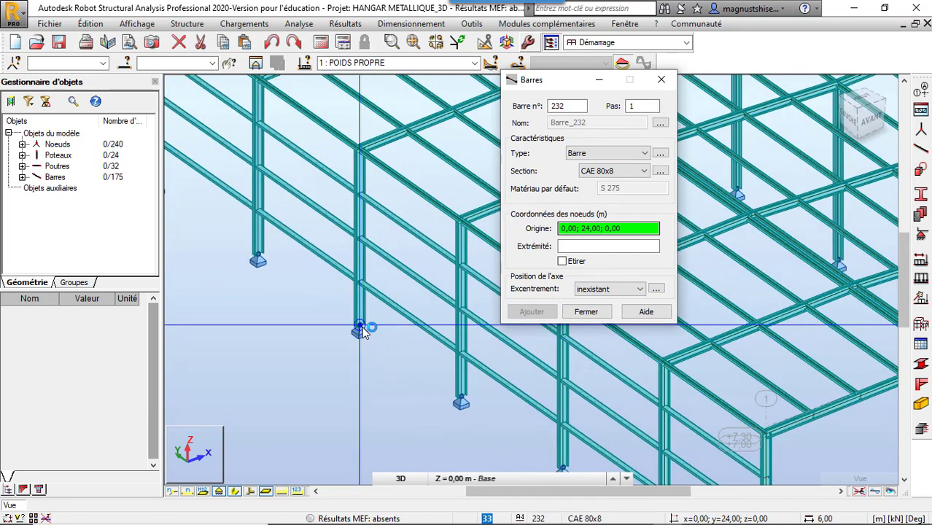
click(361, 330)
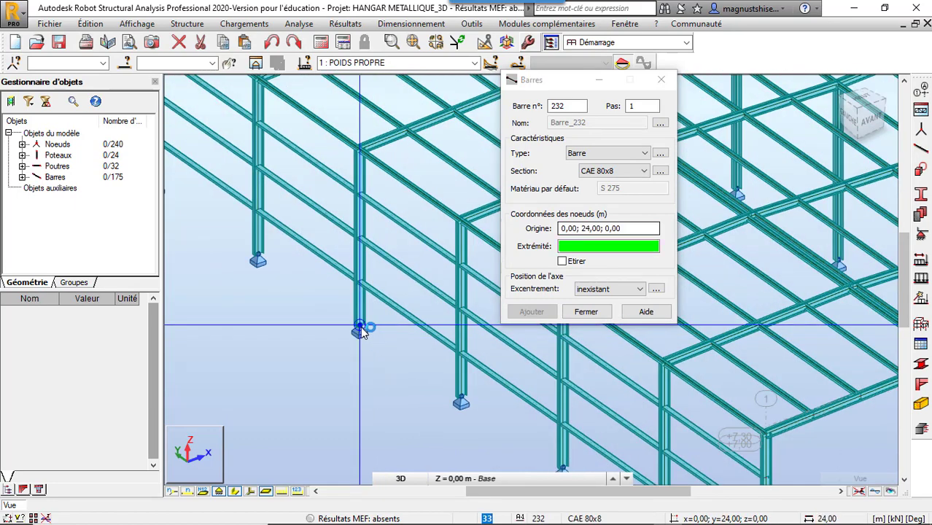
click(465, 307)
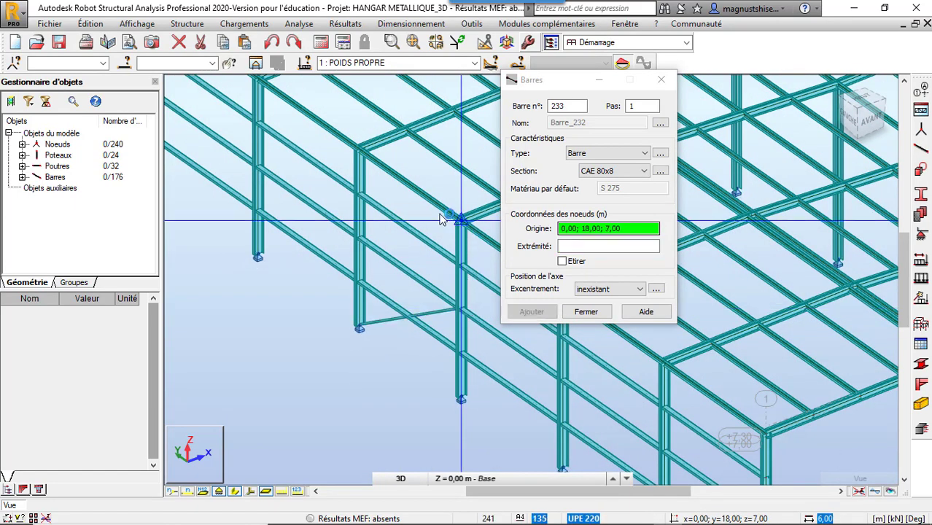
click(562, 260)
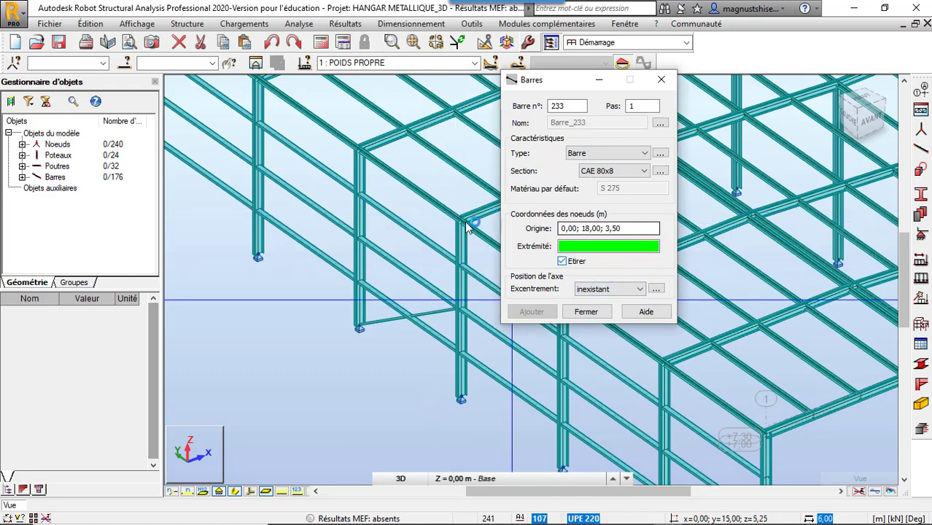
click(359, 150)
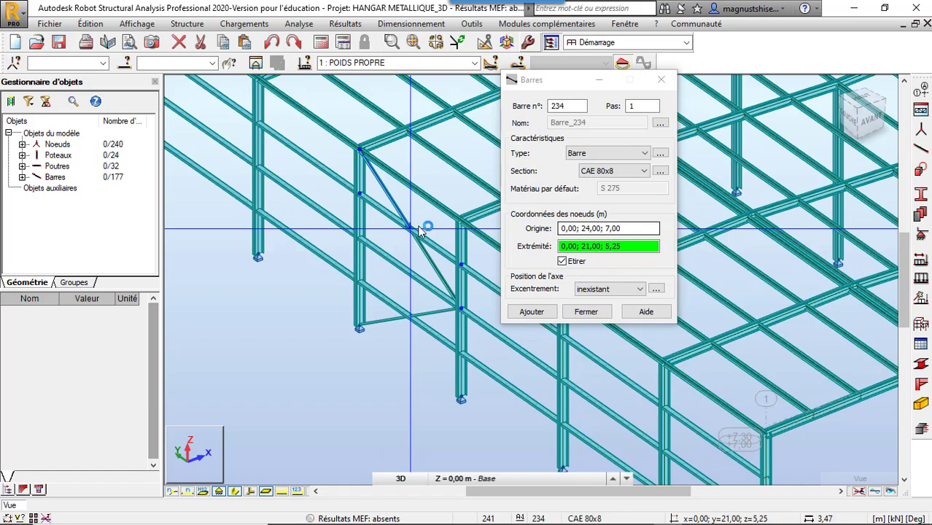
Draw the crossing braces in the same axis 1 bay from (0; 18; 7) via (0; 24; 3,50) to (0; 18; 0).
click(579, 228)
scroll(460, 234, up, 4)
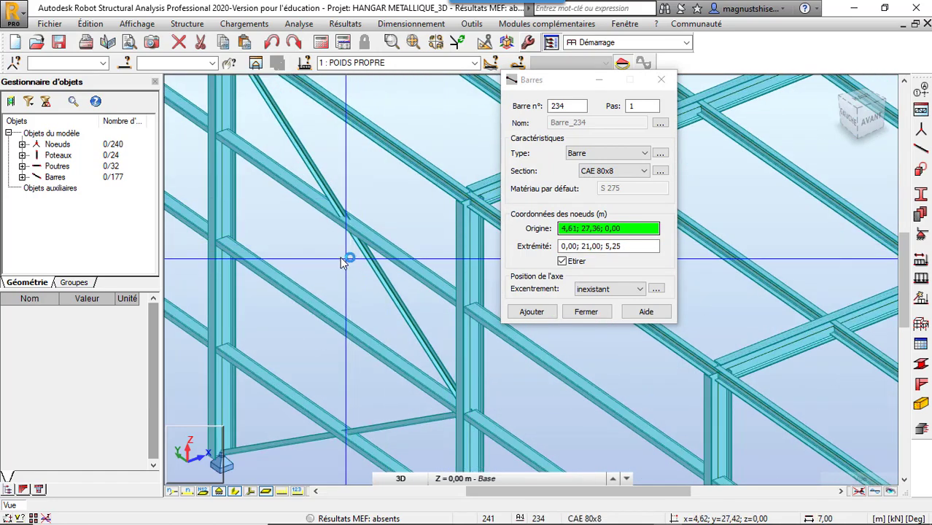
scroll(328, 248, down, 3)
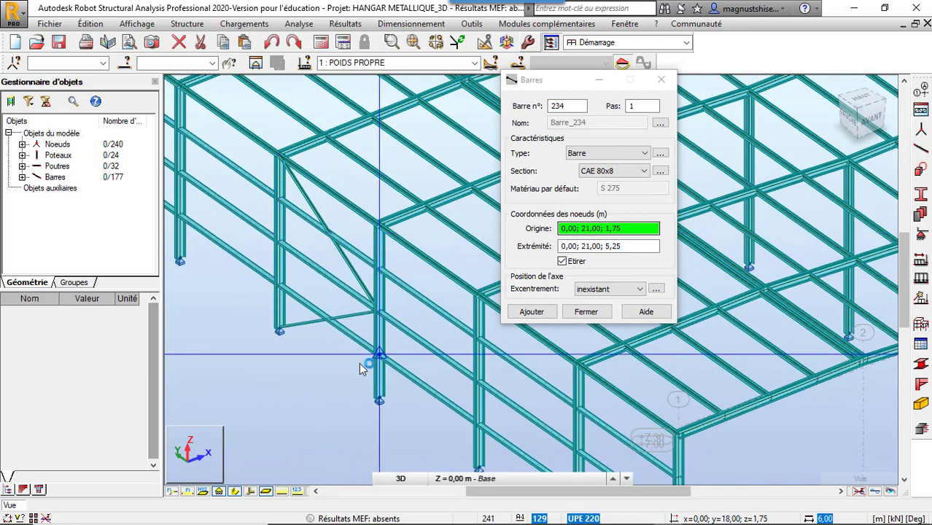
scroll(368, 380, up, 3)
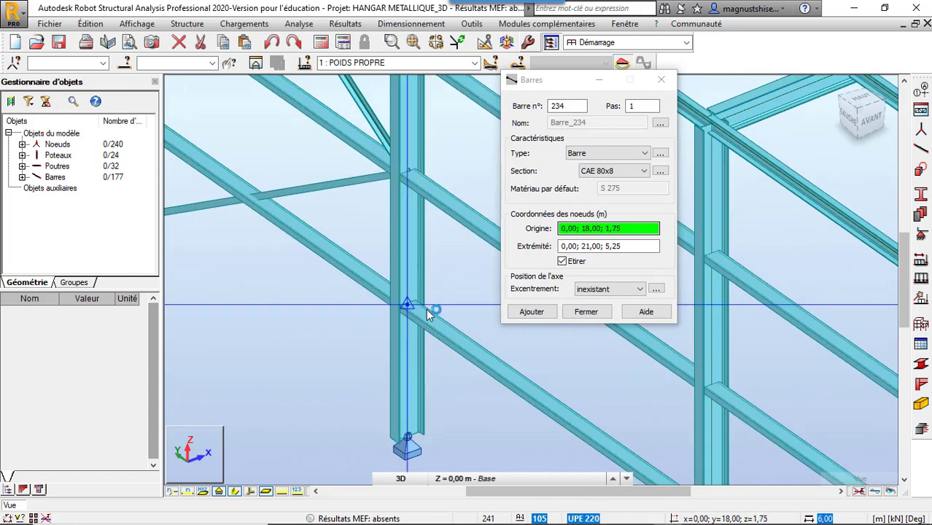
scroll(347, 326, down, 2)
scroll(347, 326, down, 4)
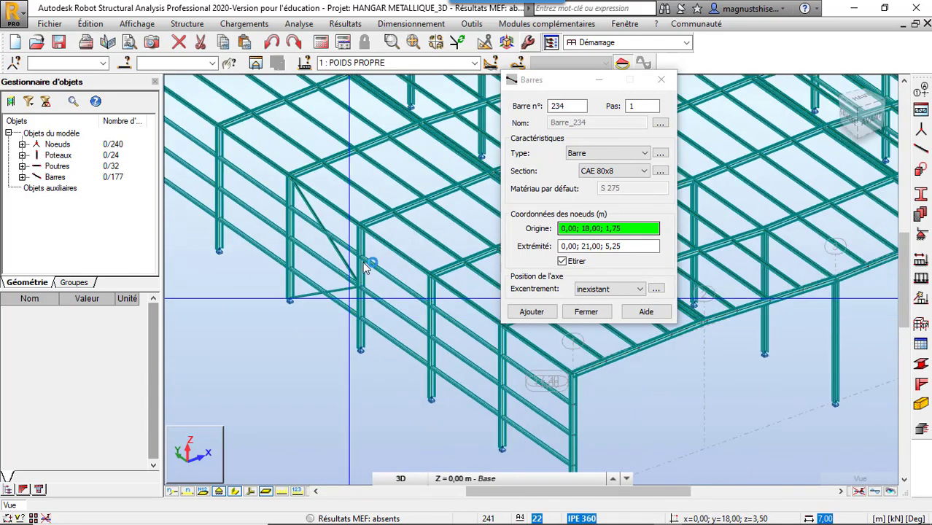
click(368, 227)
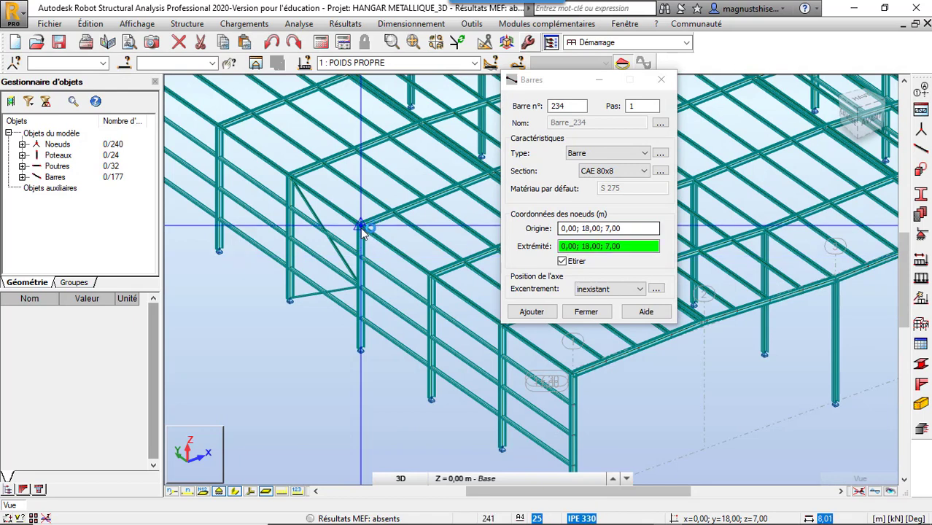
click(291, 245)
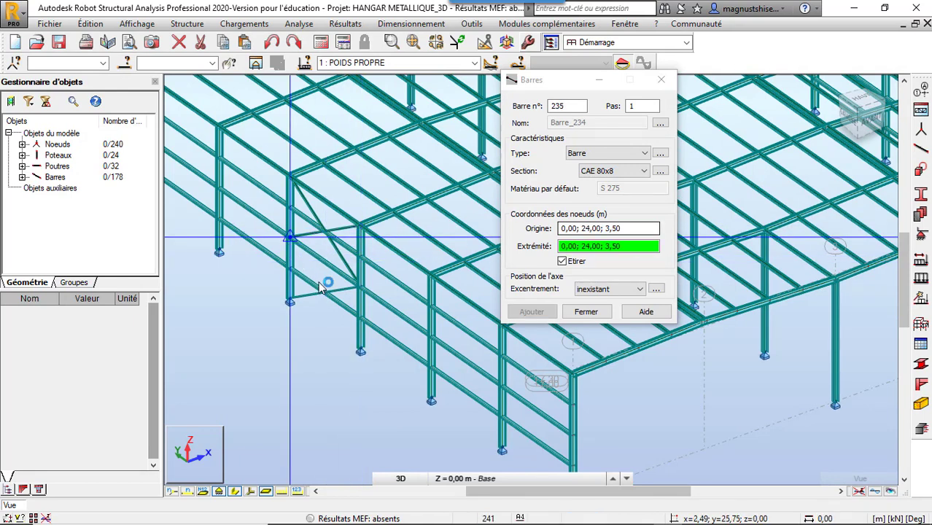
click(361, 351)
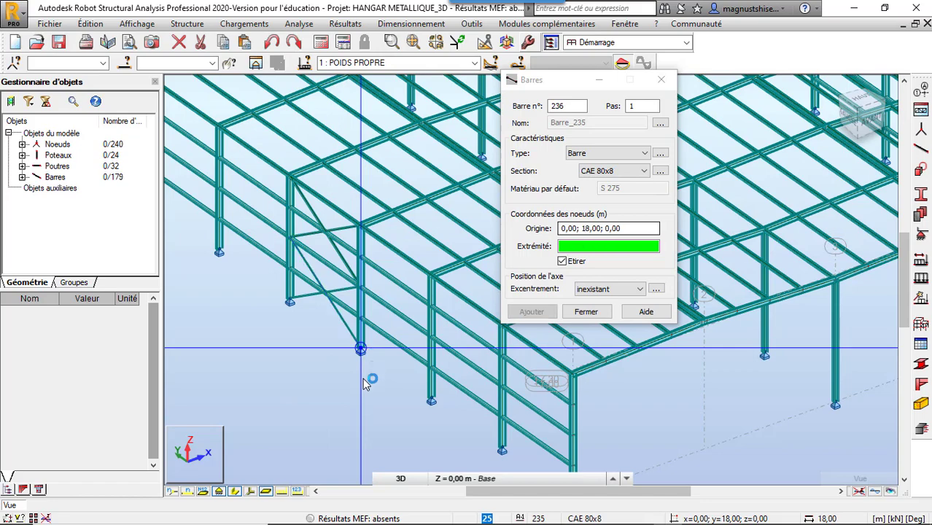
Examine the side wall, columns and girts on the axis 5 side of the hangar.
scroll(363, 352, down, 3)
scroll(750, 350, up, 5)
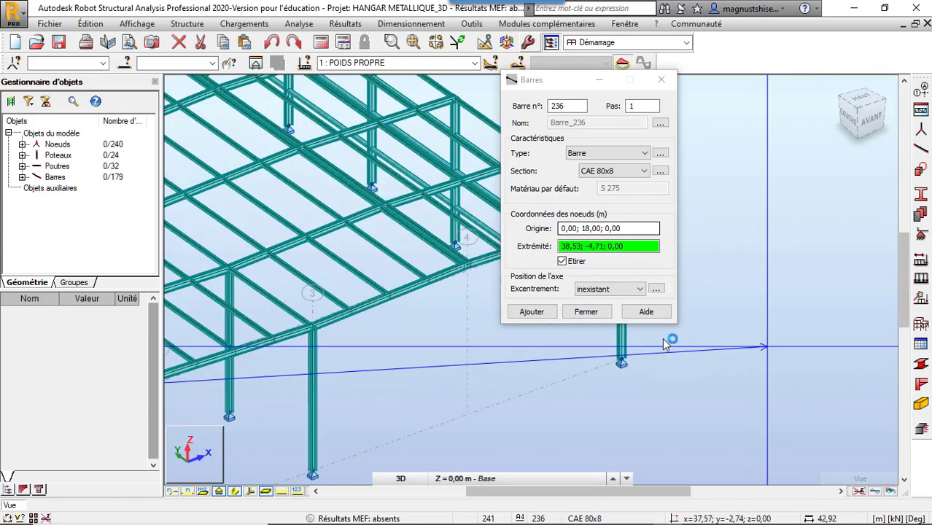
scroll(586, 388, down, 3)
scroll(598, 350, up, 5)
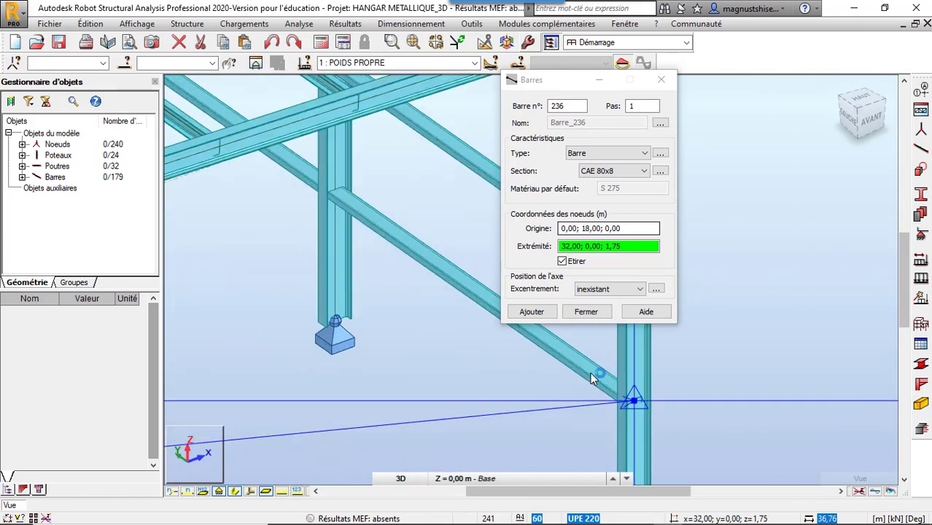
scroll(616, 387, down, 5)
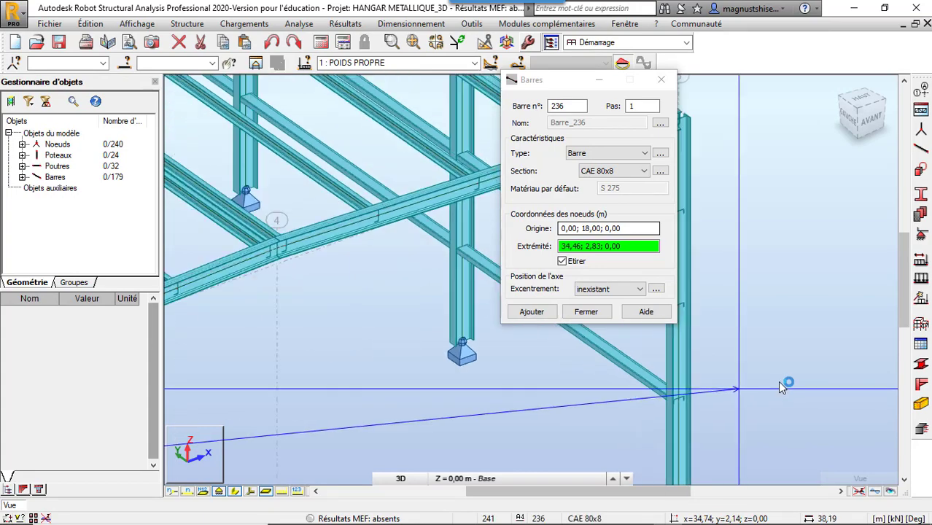
scroll(378, 350, down, 8)
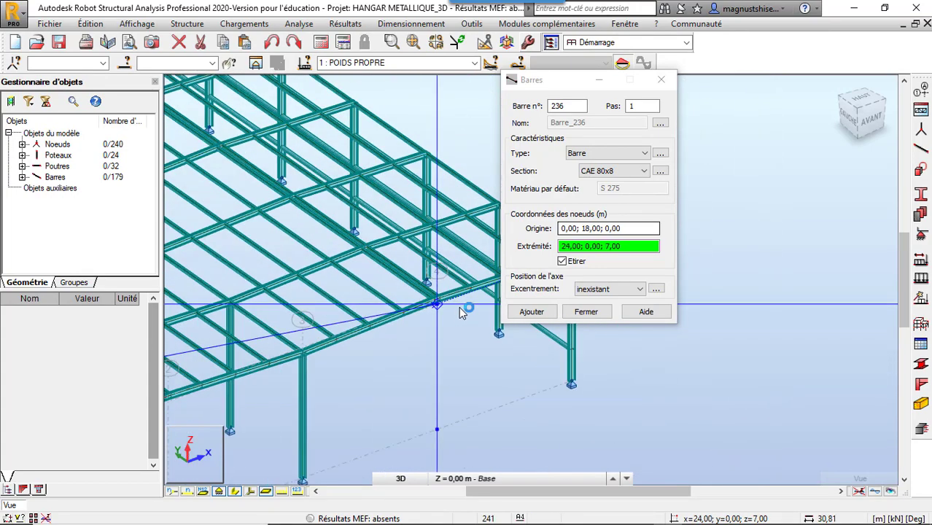
scroll(426, 240, up, 3)
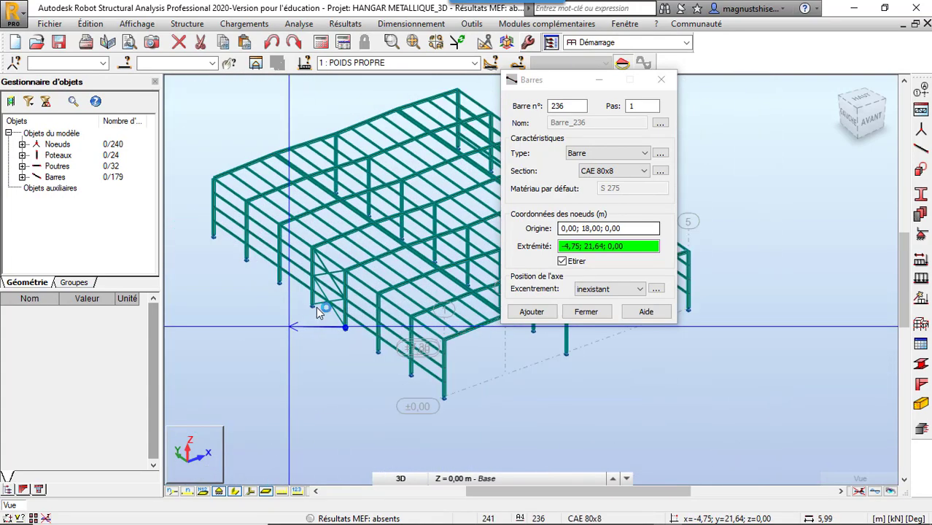
Start a new bar chain and draw roof braces from (0; 24; 7) via (4; 18; 7,15) to (7,84; 24; 7,29).
click(424, 237)
scroll(409, 252, down, 3)
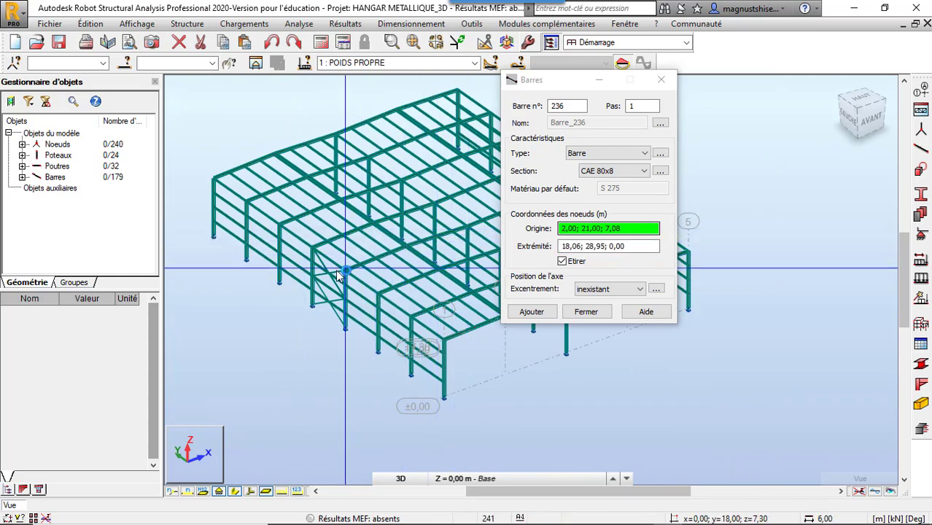
scroll(408, 262, up, 1)
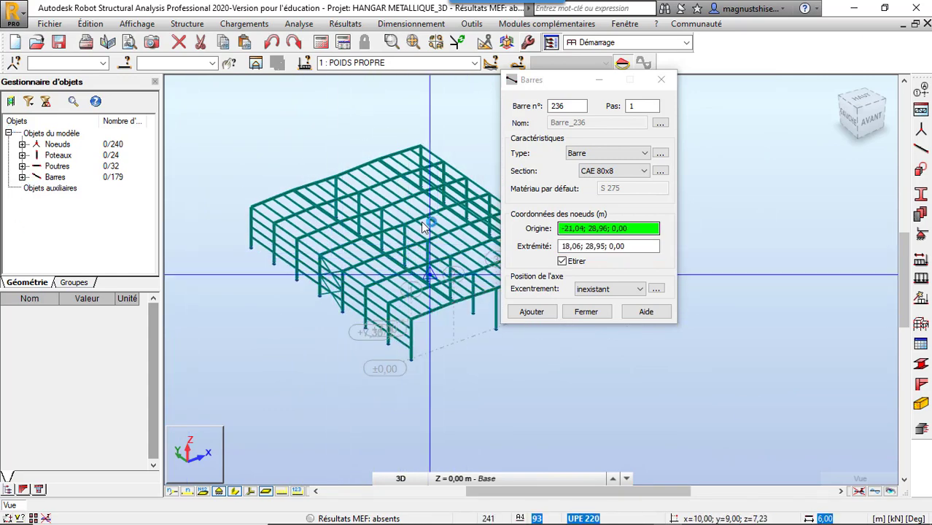
scroll(379, 270, up, 3)
click(371, 281)
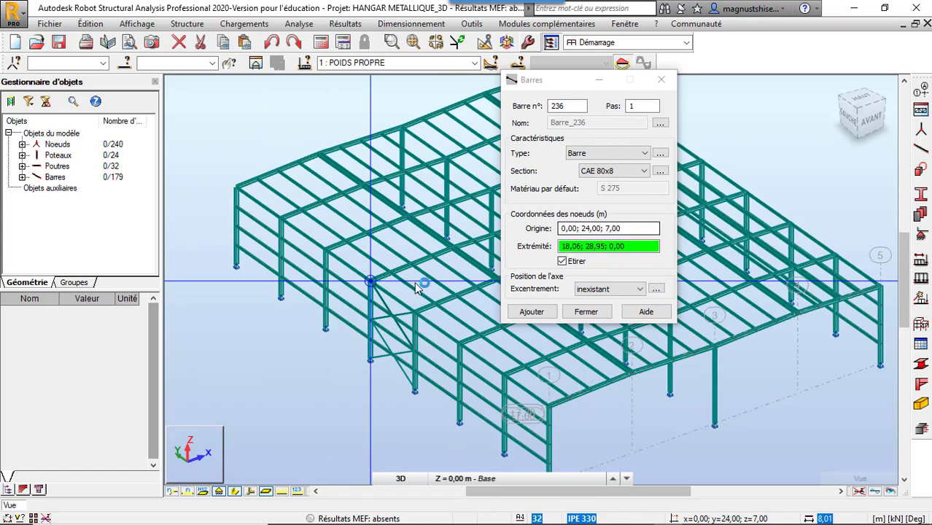
click(460, 301)
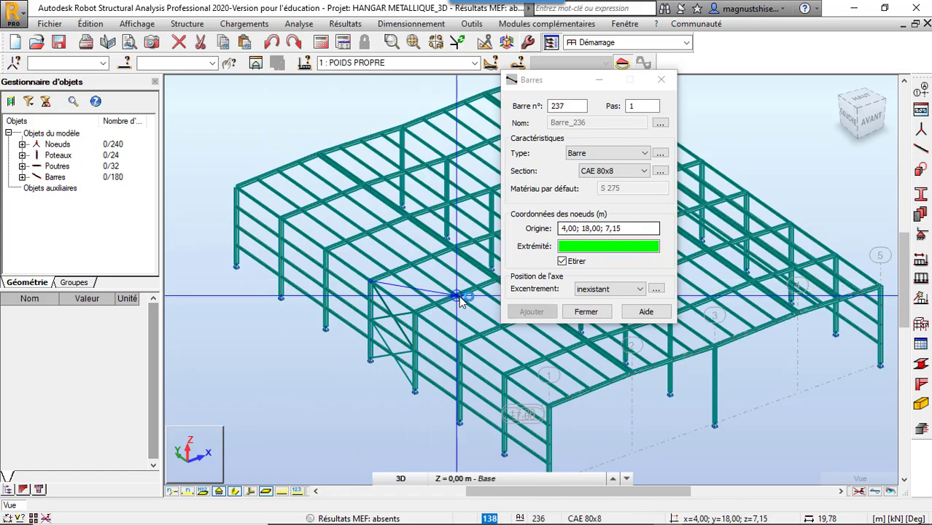
scroll(461, 299, down, 2)
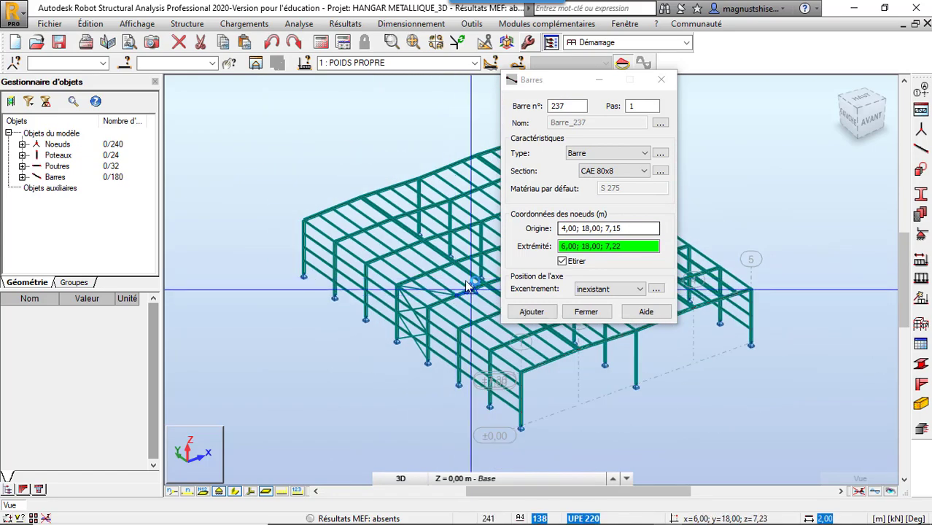
scroll(460, 288, up, 4)
scroll(453, 259, up, 1)
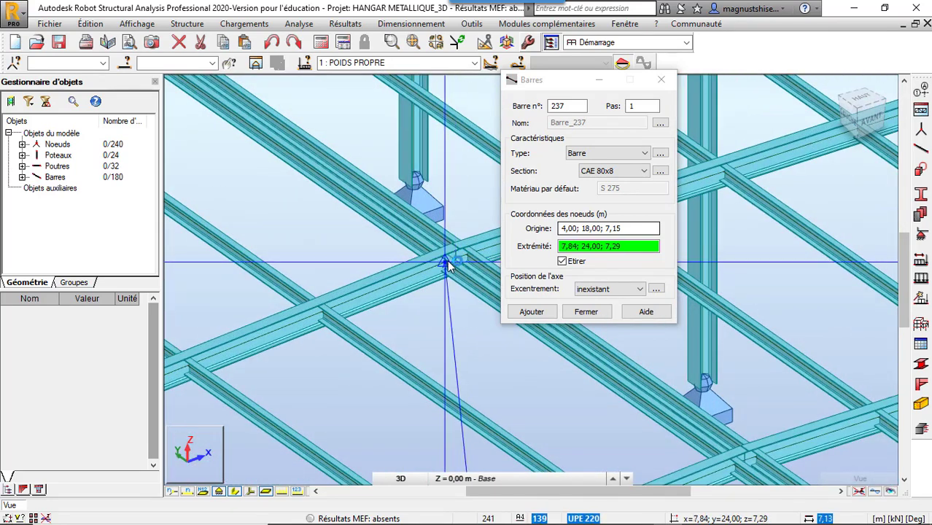
click(447, 267)
scroll(444, 262, down, 3)
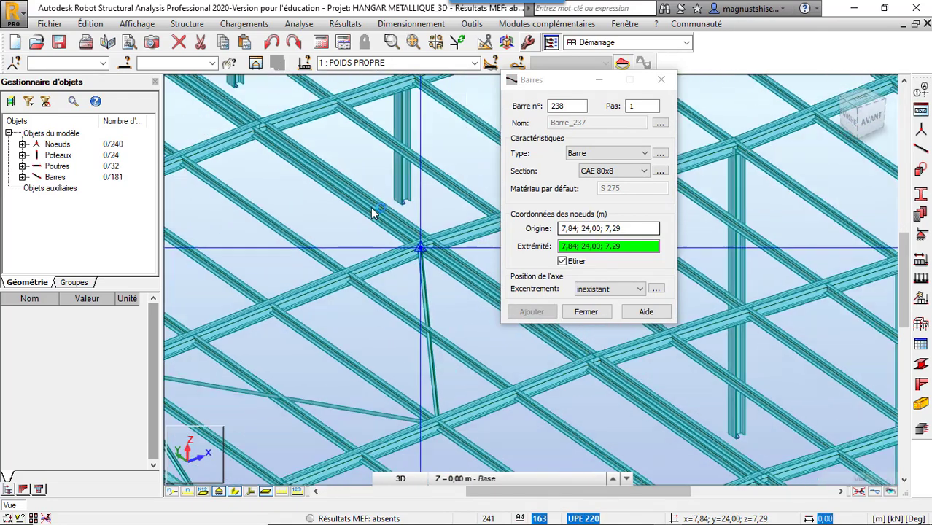
Draw the crossing roof braces from (7,84; 18; 7,29) via (4; 24; 7,15) to (0; 18; 7), and close the bar definition dialog.
key(Escape)
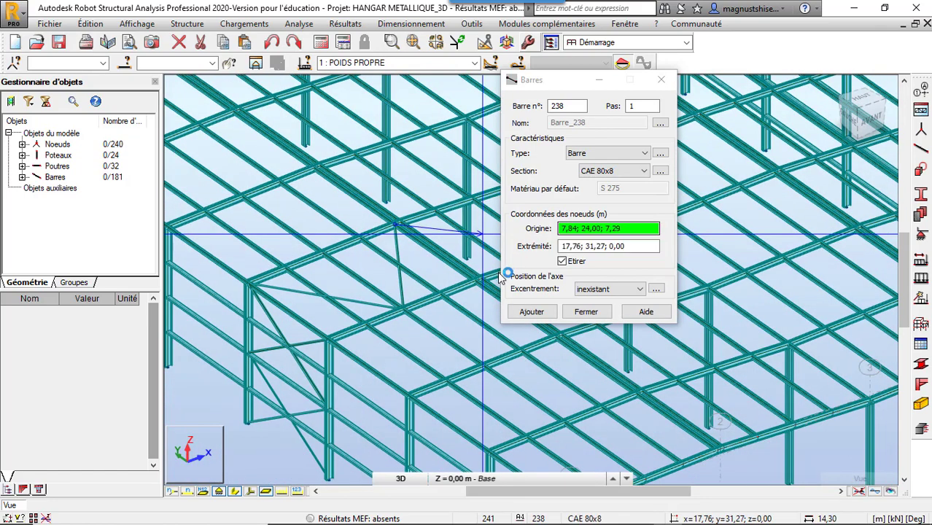
click(474, 283)
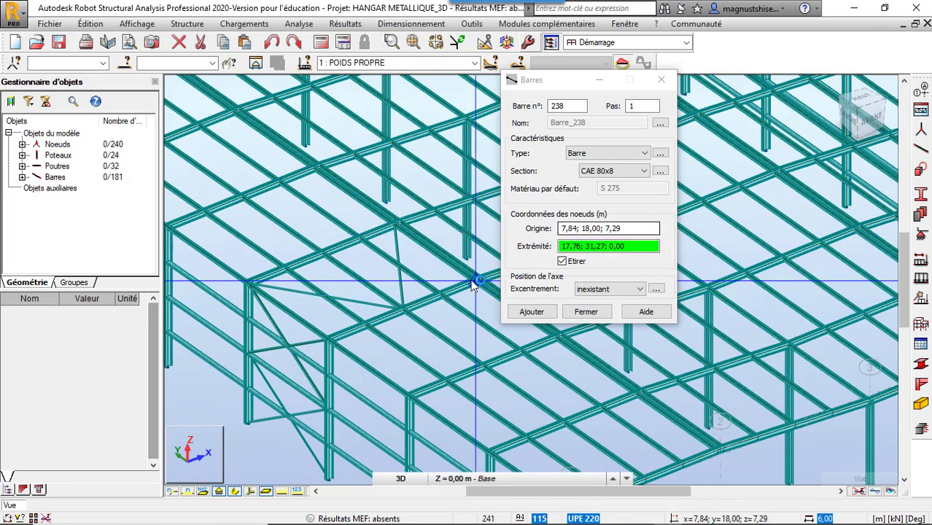
click(318, 263)
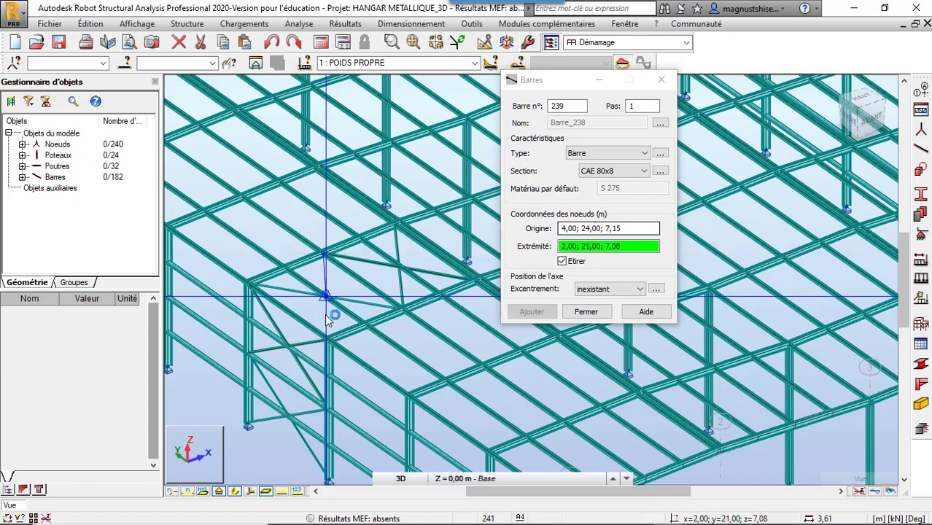
scroll(328, 343, up, 3)
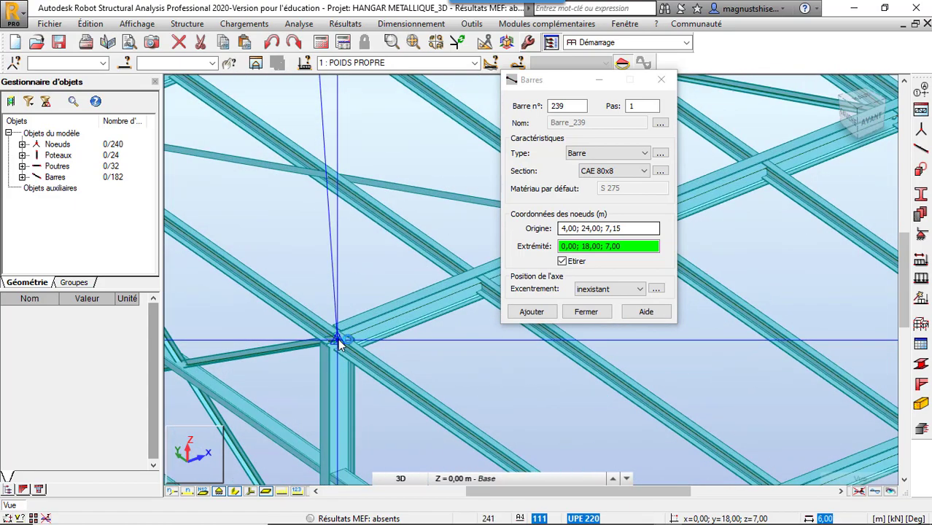
click(337, 343)
scroll(328, 339, down, 4)
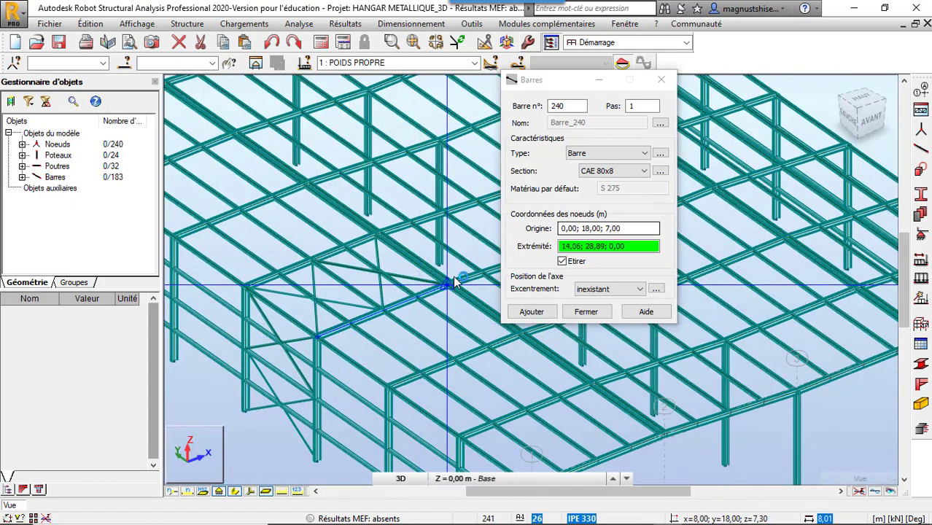
scroll(455, 282, up, 1)
key(Escape)
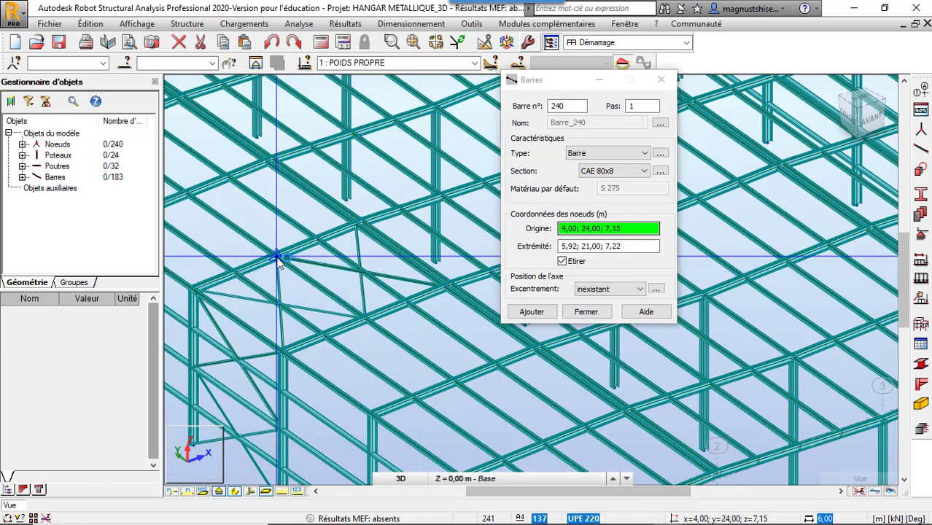
scroll(278, 262, down, 5)
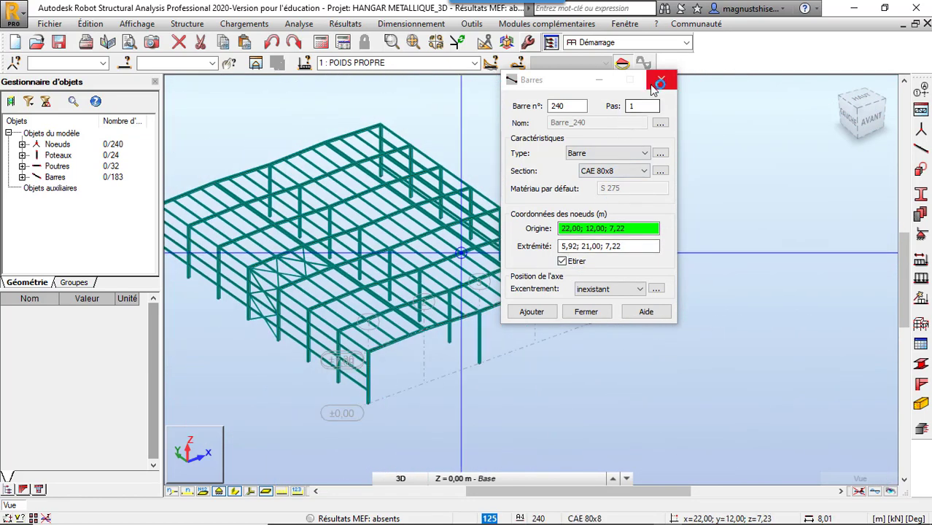
click(660, 82)
Select the four roof braces drawn beside axis 1 and copy them with Vertical Mirror about the YZ plane at 8,00 m.
scroll(332, 262, up, 3)
click(313, 264)
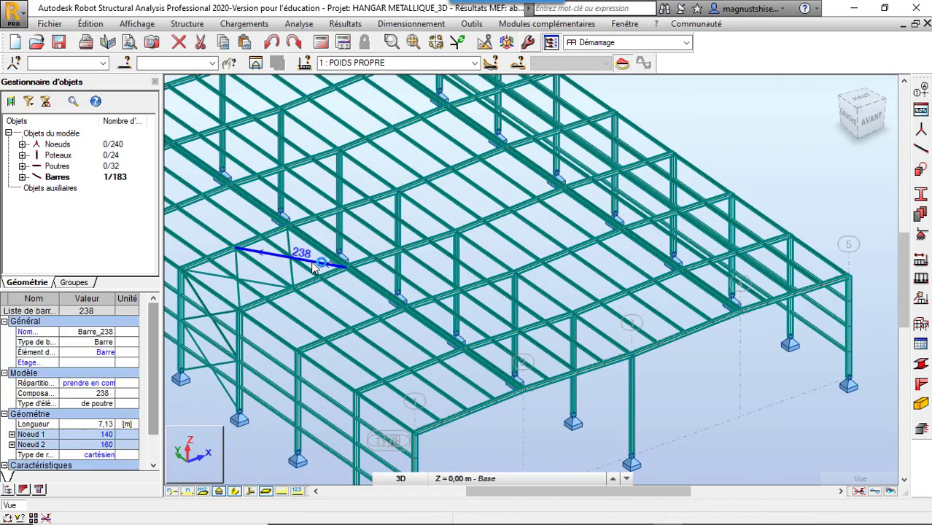
ctrl+click(277, 271)
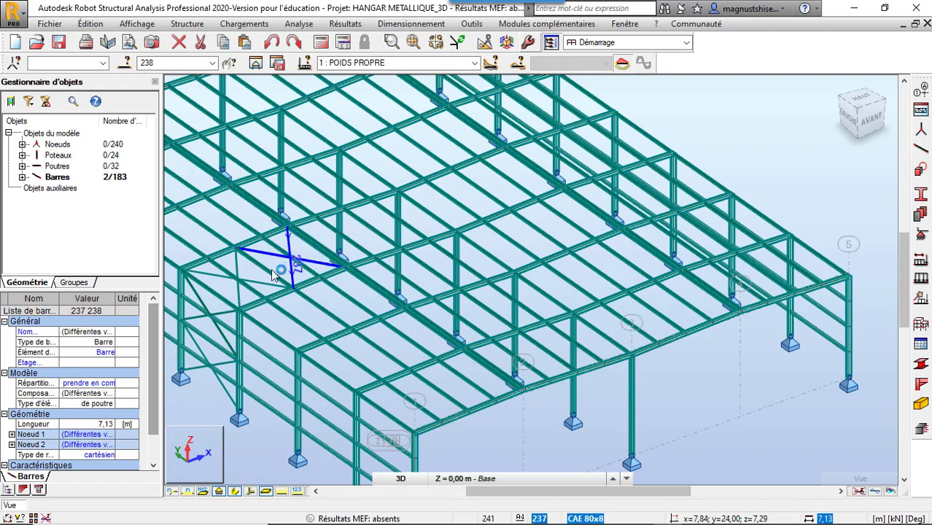
ctrl+click(264, 282)
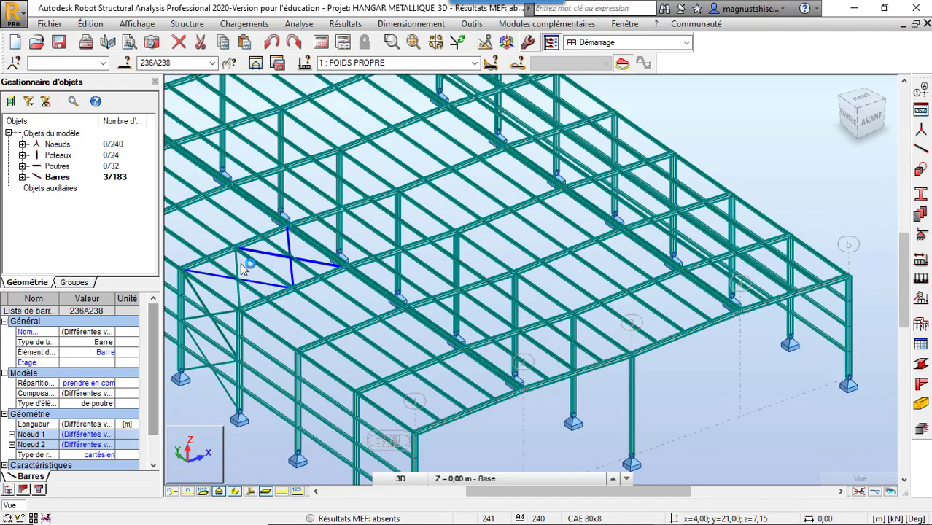
scroll(468, 305, down, 3)
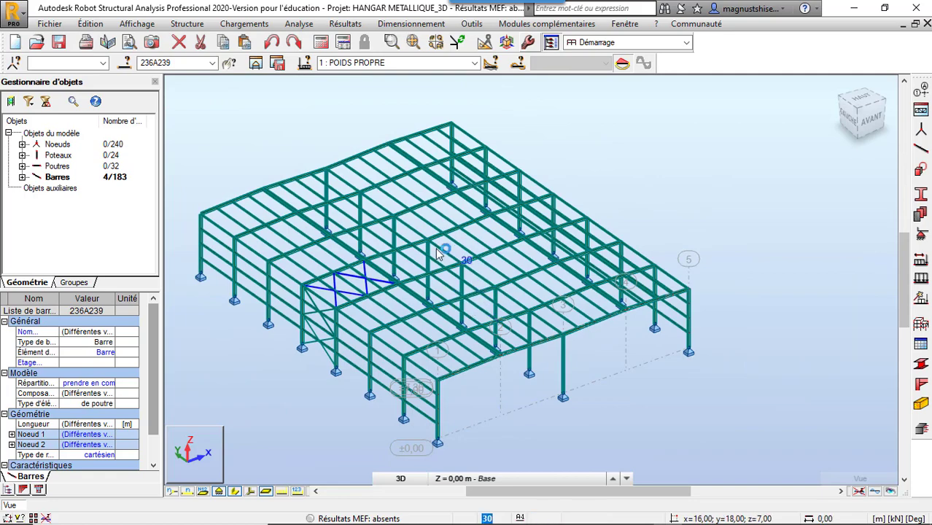
scroll(414, 247, up, 3)
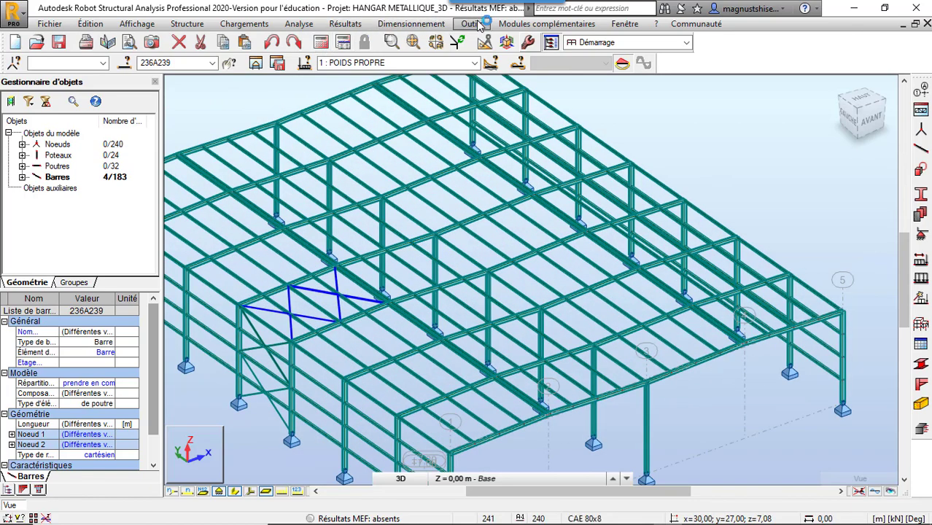
click(487, 43)
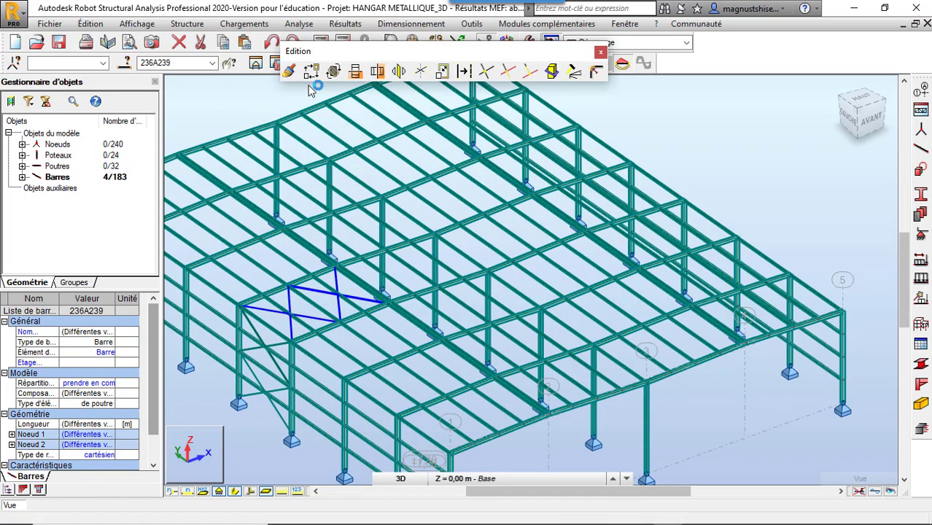
click(381, 72)
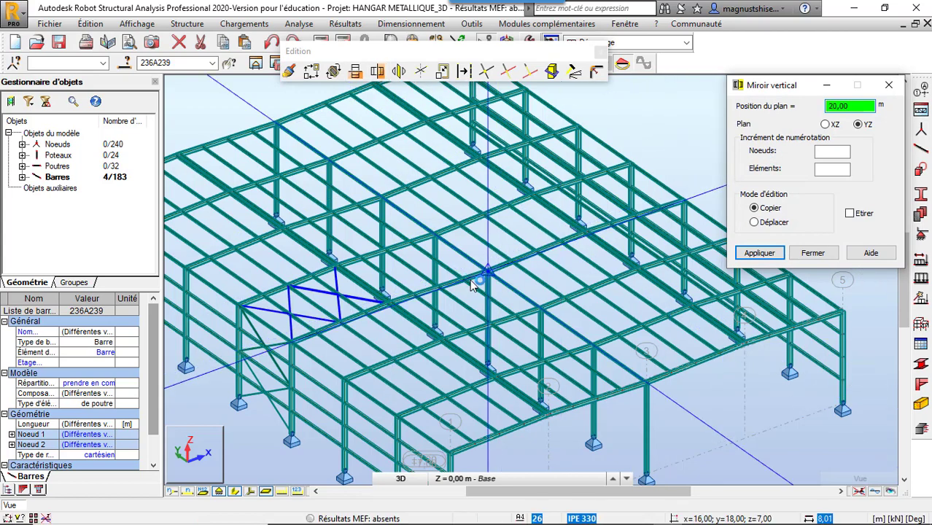
scroll(477, 280, up, 5)
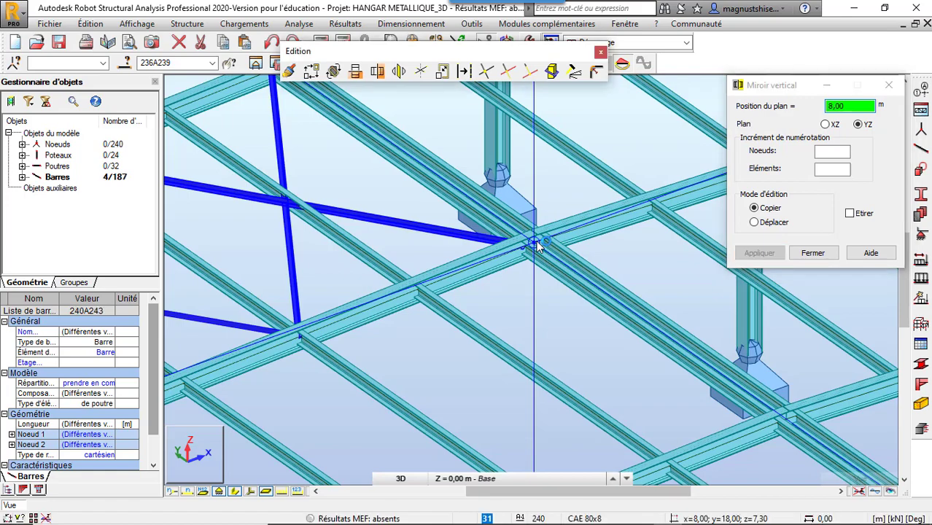
Add the original roof braces to the selection, and extend it to all bars with section CAE 80x8 using similar selection by section.
scroll(476, 273, down, 5)
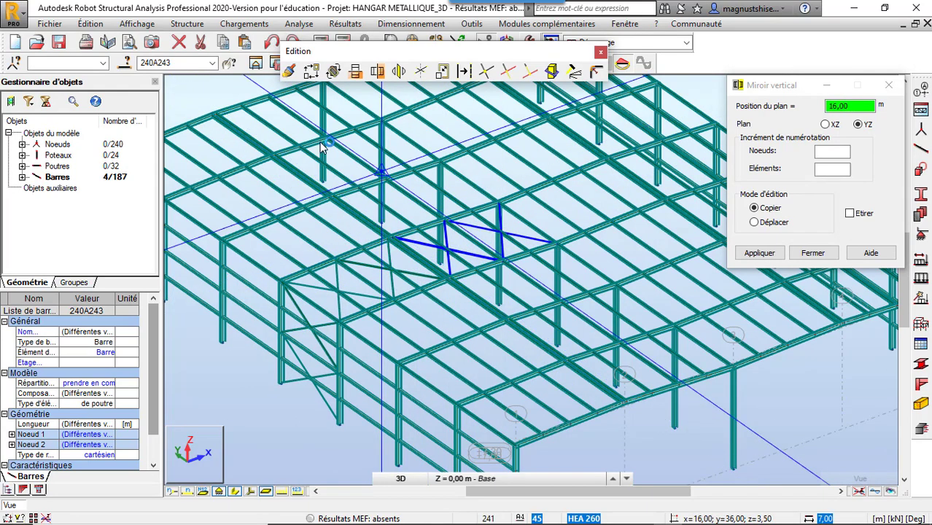
right_click(313, 84)
click(226, 107)
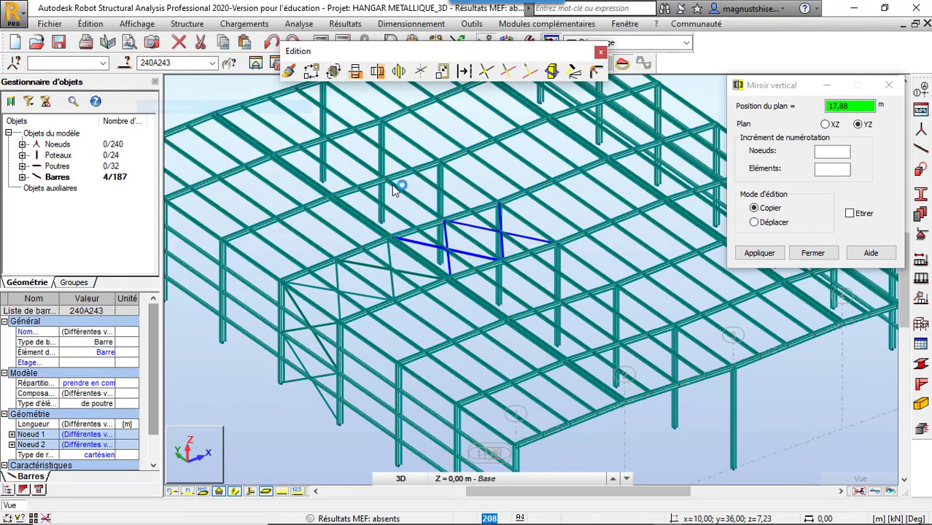
scroll(423, 307, down, 2)
scroll(423, 307, up, 3)
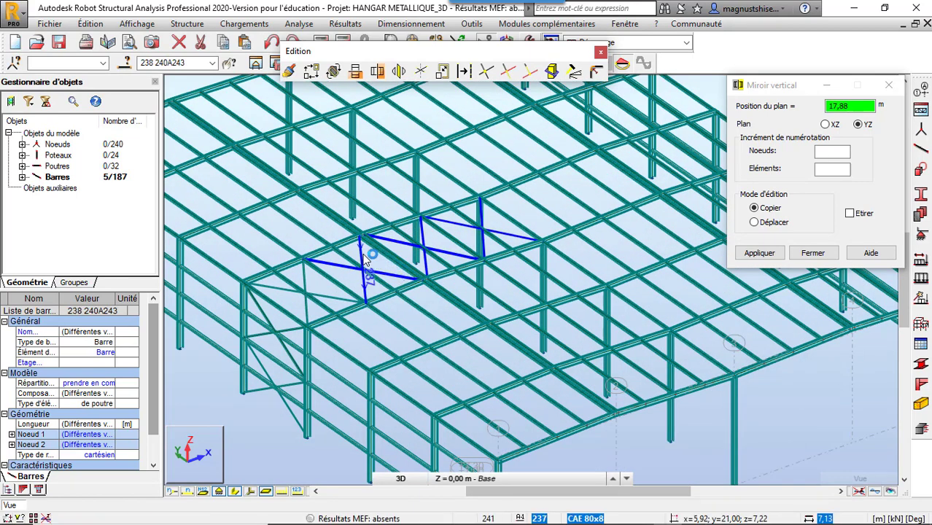
click(364, 264)
click(304, 277)
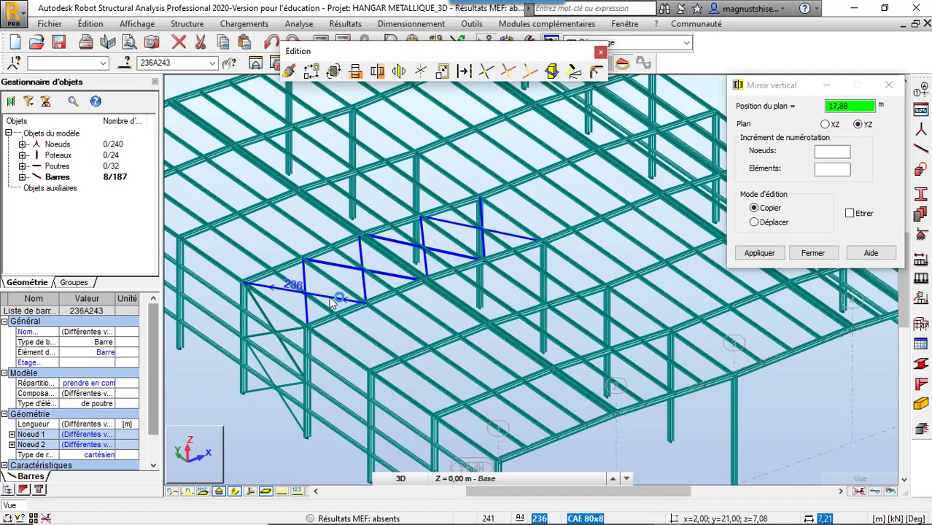
right_click(329, 296)
mouse_move(350, 261)
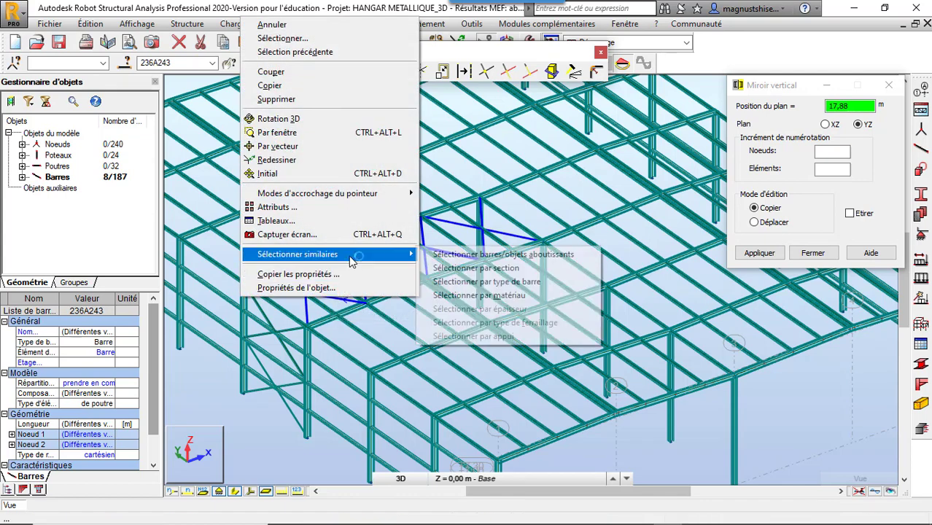
click(466, 267)
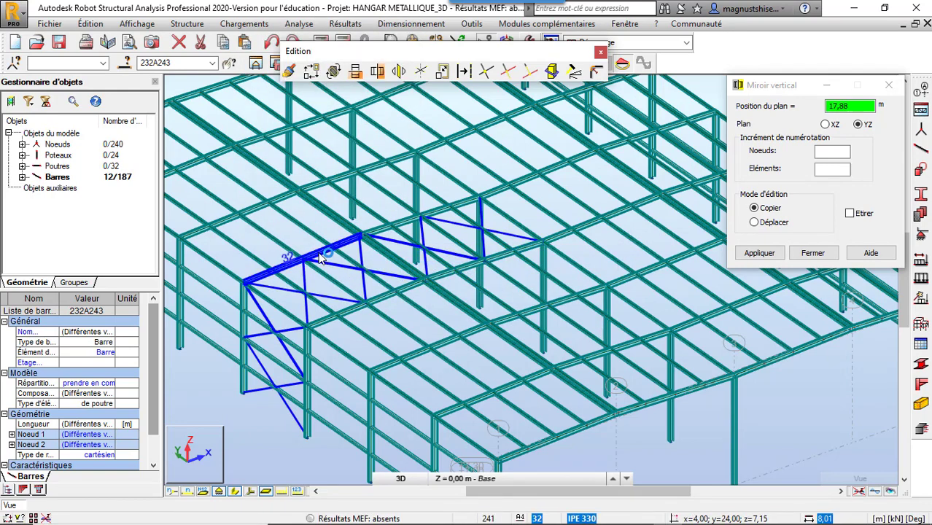
Mirror-copy the selected wall and roof braces about the YZ plane at 16,00 m, and close the mirror dialog and clear the selection.
scroll(320, 254, down, 3)
click(861, 108)
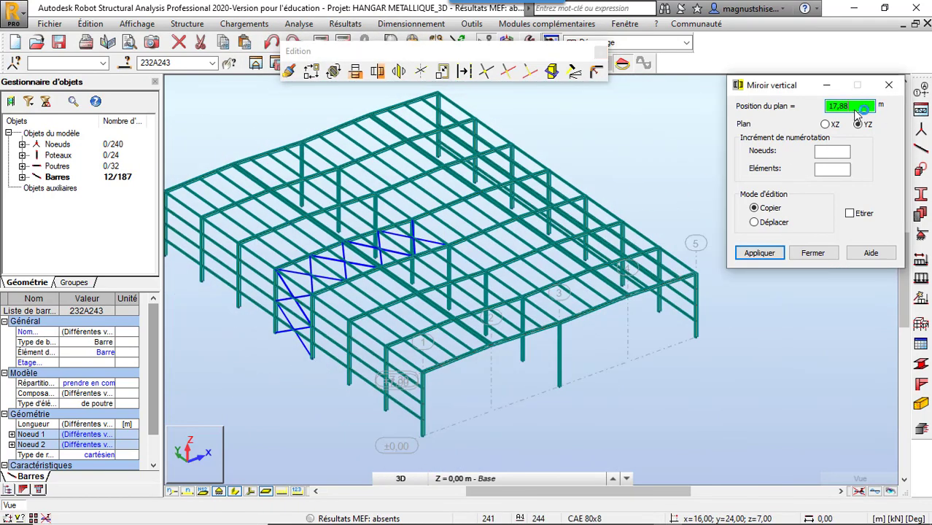
scroll(392, 248, up, 4)
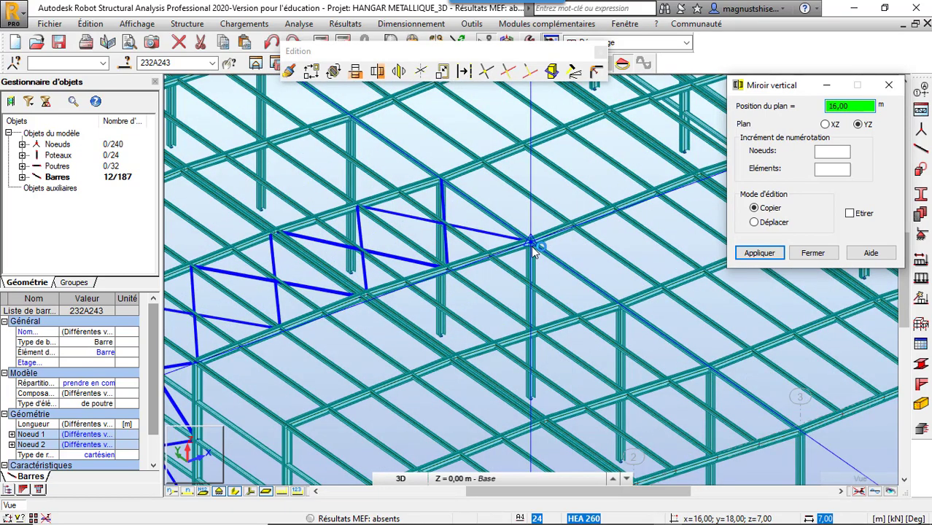
scroll(533, 250, up, 3)
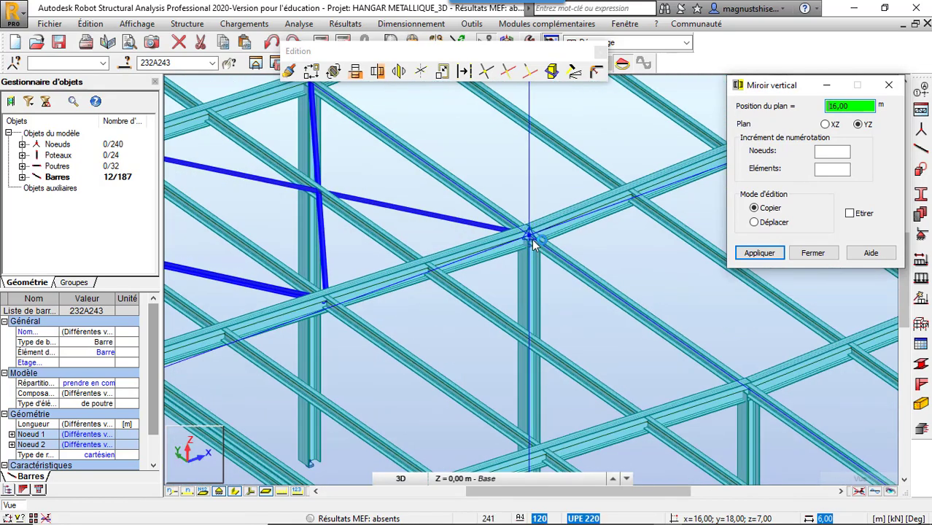
click(759, 252)
scroll(488, 256, down, 2)
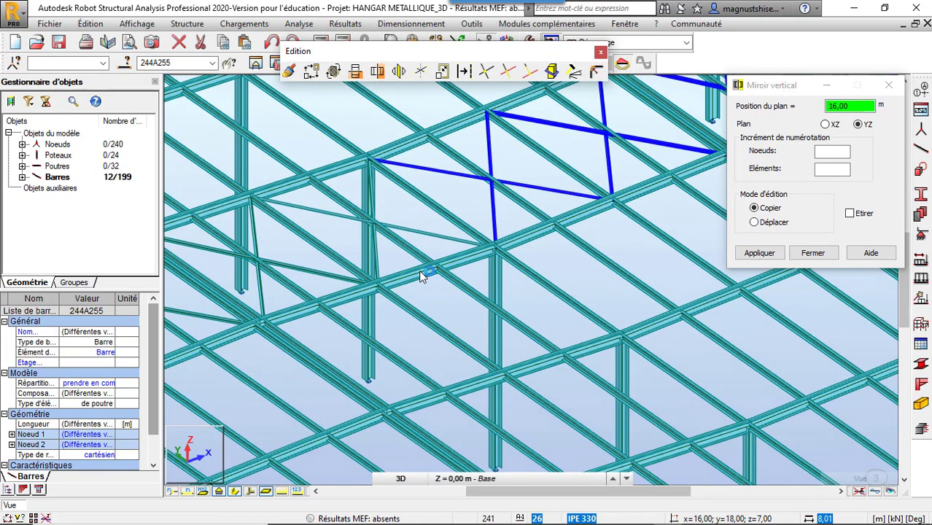
scroll(415, 271, down, 2)
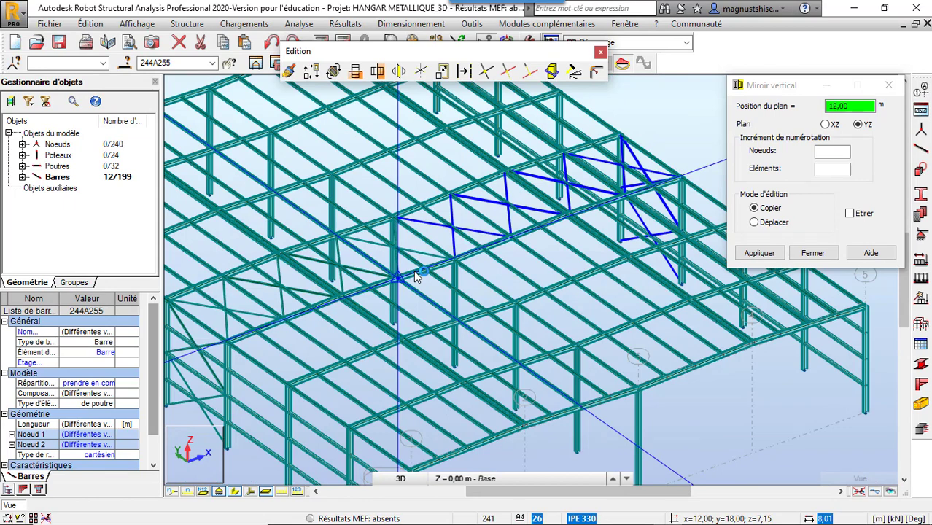
scroll(665, 164, down, 5)
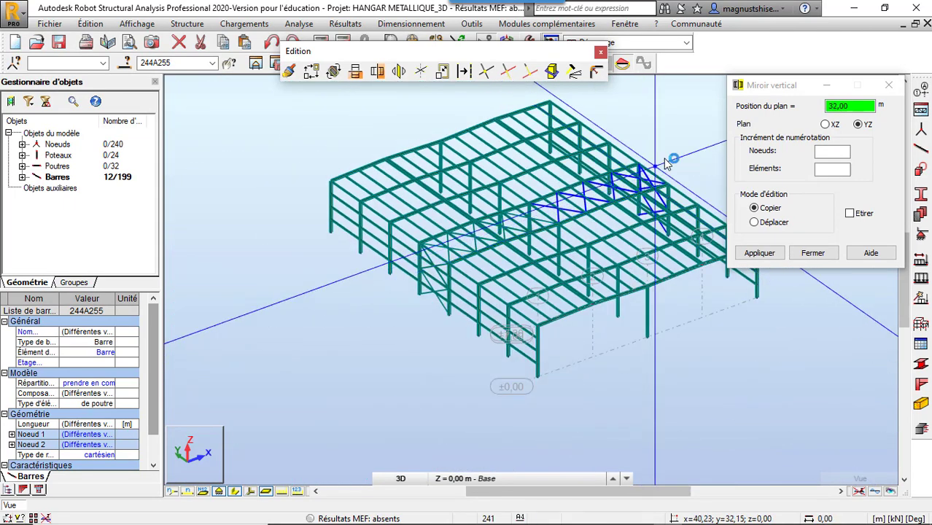
click(883, 88)
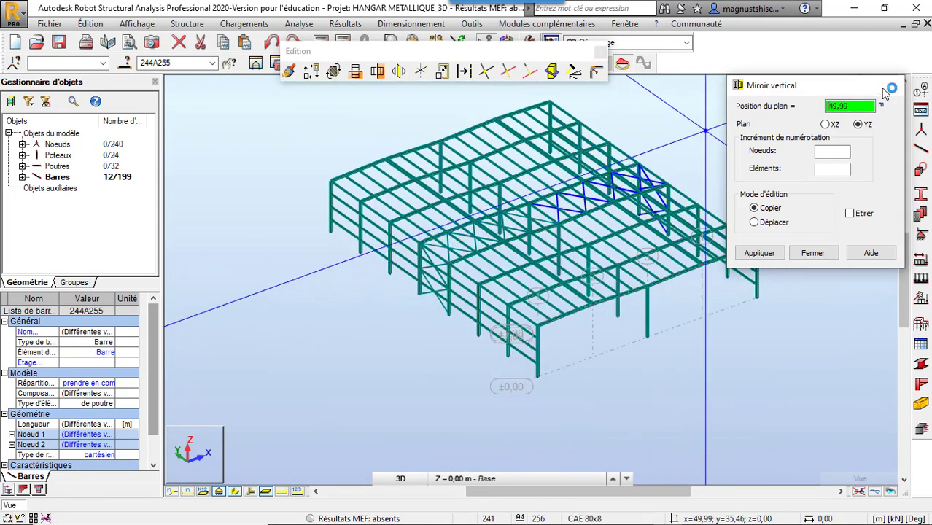
click(659, 128)
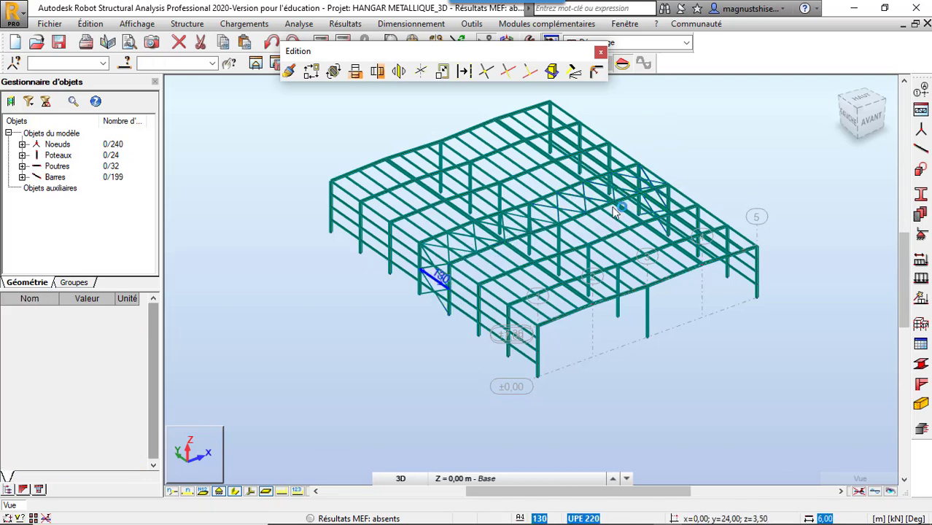
scroll(537, 206, up, 1)
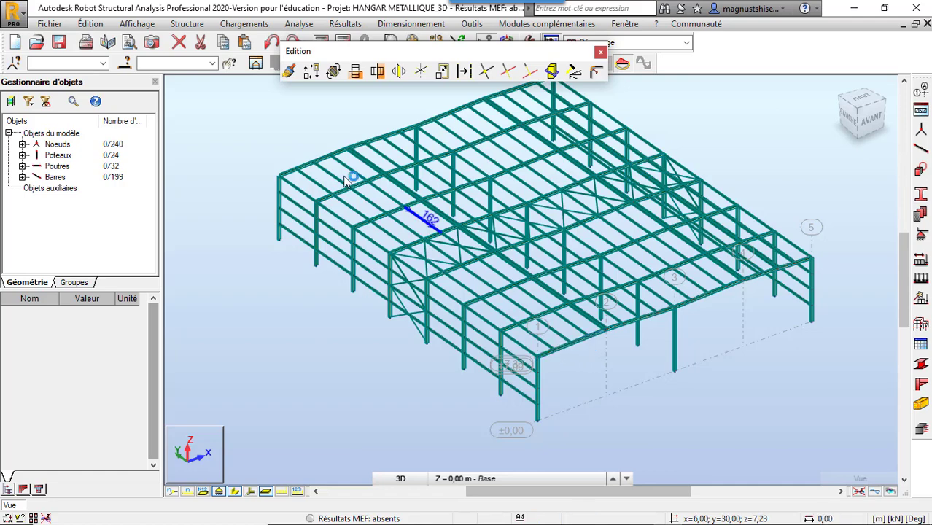
scroll(287, 339, down, 2)
scroll(452, 213, up, 2)
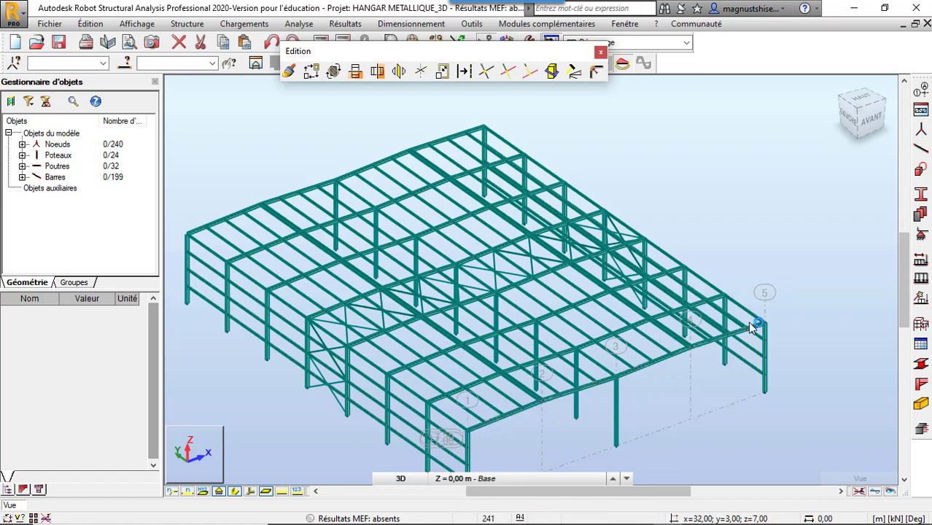
scroll(722, 212, down, 3)
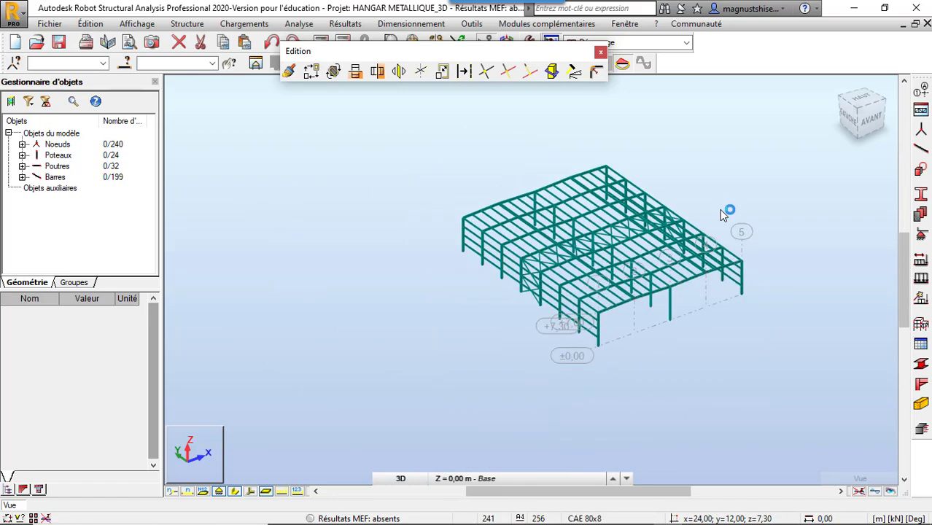
scroll(660, 204, up, 2)
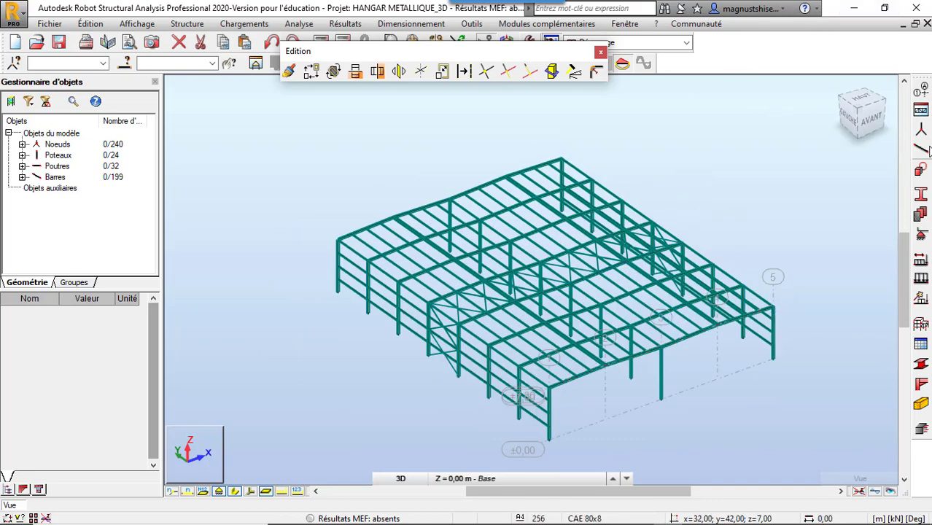
Draw crossing CAE 80x8 roof braces from (0; 0; 7) to (4; 6; 7,15) and from (4; 0; 7,15) to the axis 1 column top at Y = 6.
click(922, 150)
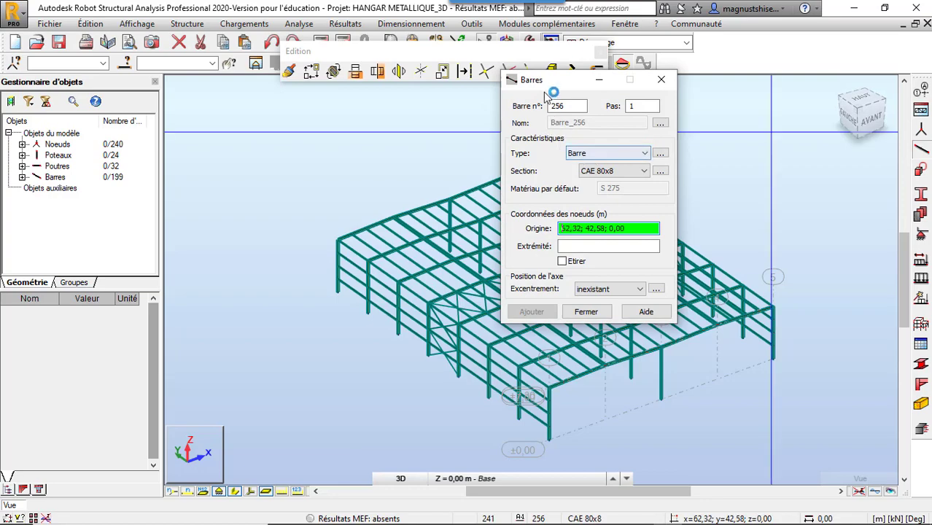
drag(555, 80, 205, 121)
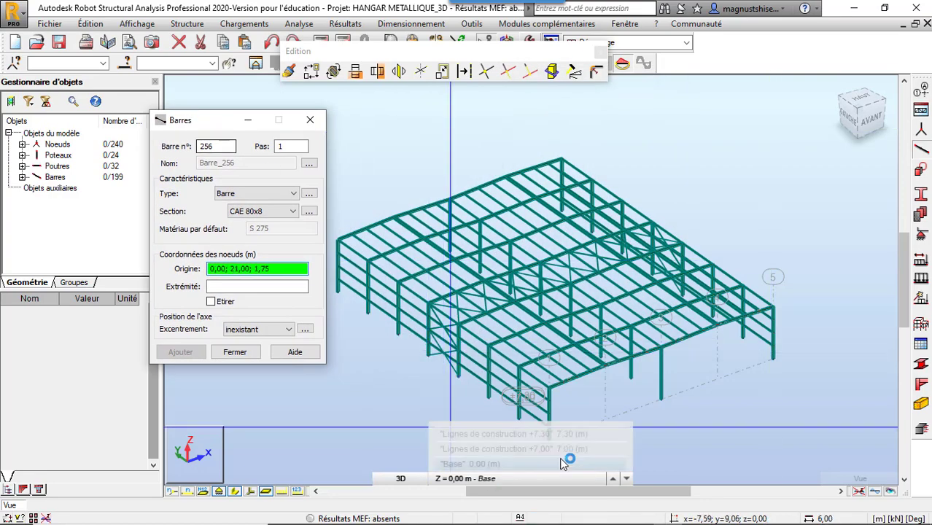
scroll(561, 364, up, 5)
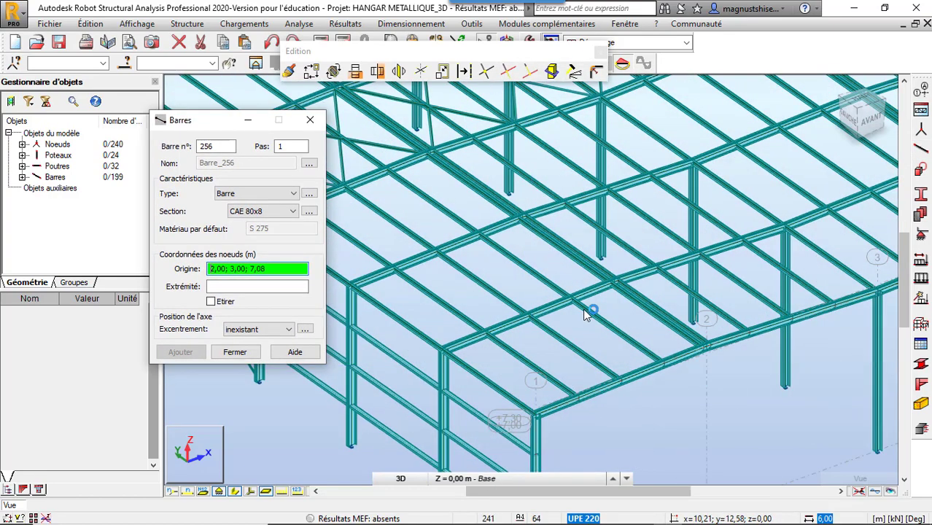
click(538, 420)
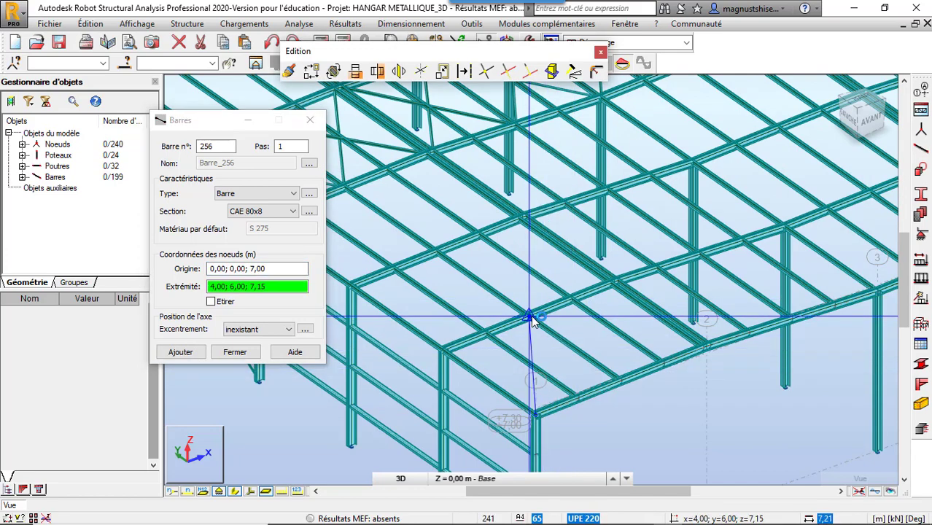
scroll(532, 320, down, 5)
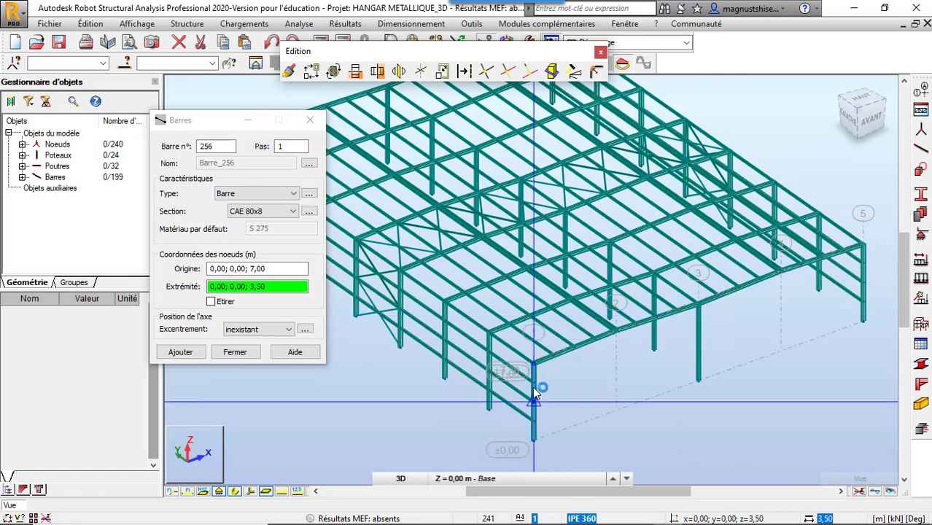
scroll(536, 383, up, 4)
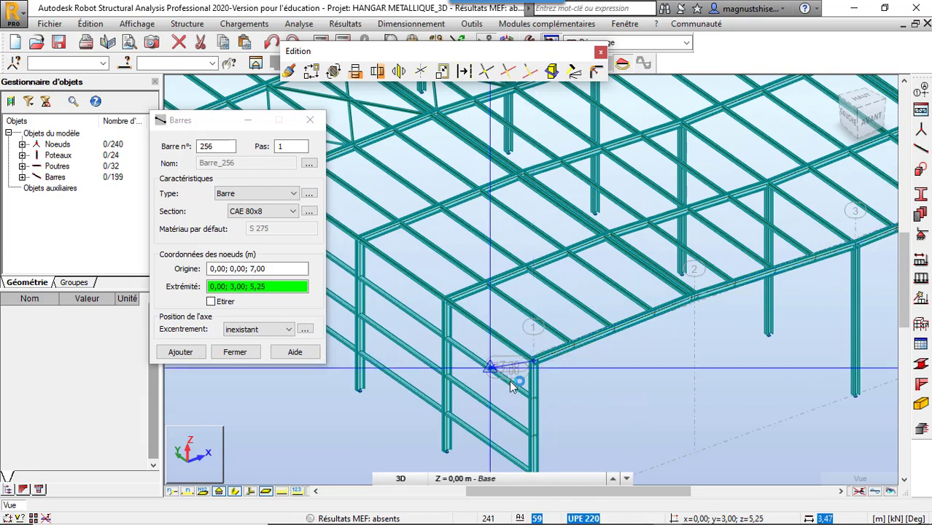
click(532, 270)
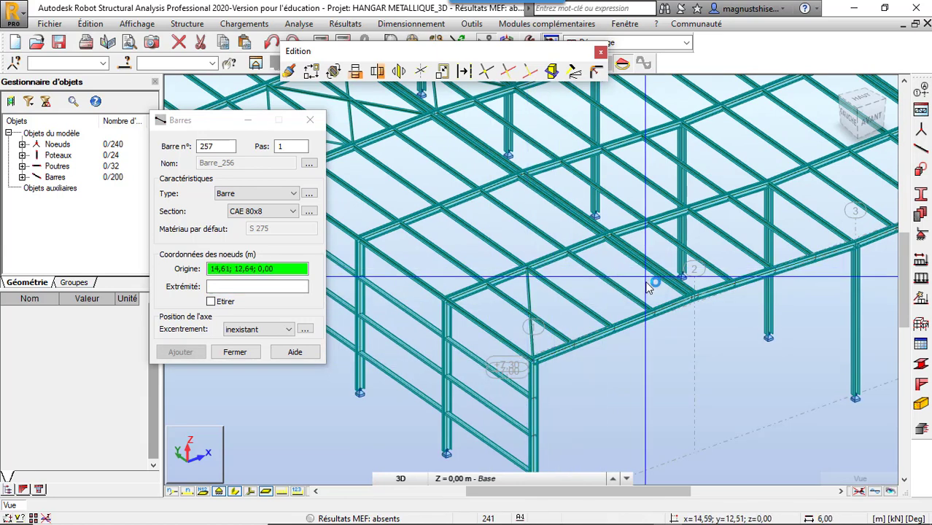
click(616, 332)
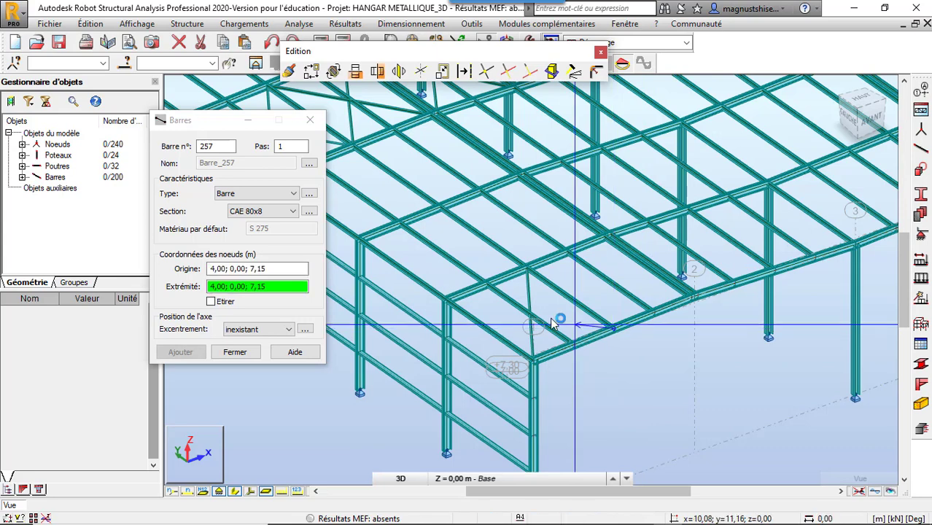
click(447, 304)
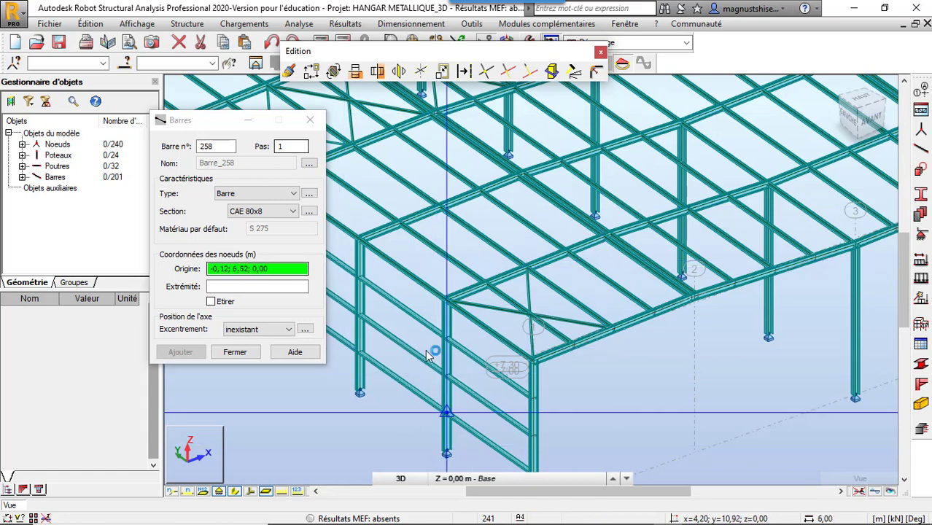
Finish drawing bars and select the two crossing roof braces in the front bay beside axis 1.
click(310, 120)
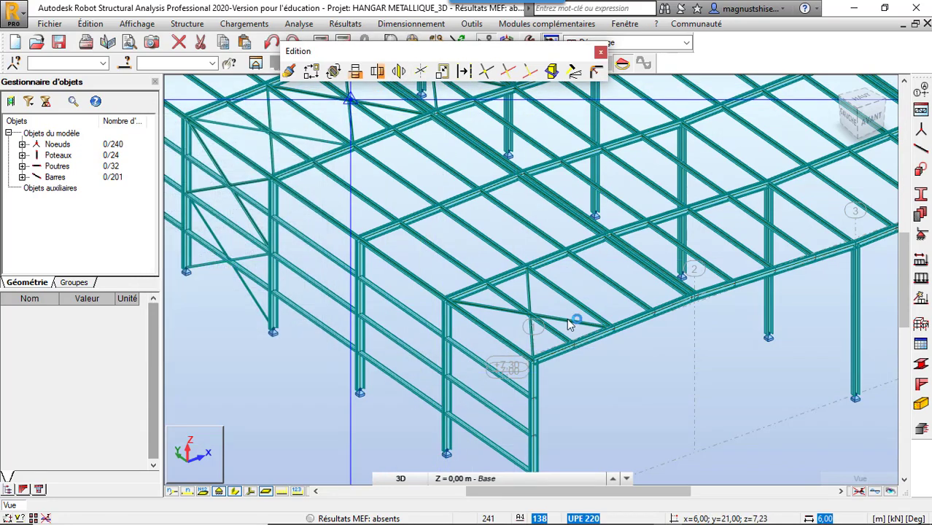
scroll(567, 318, down, 5)
scroll(562, 337, up, 1)
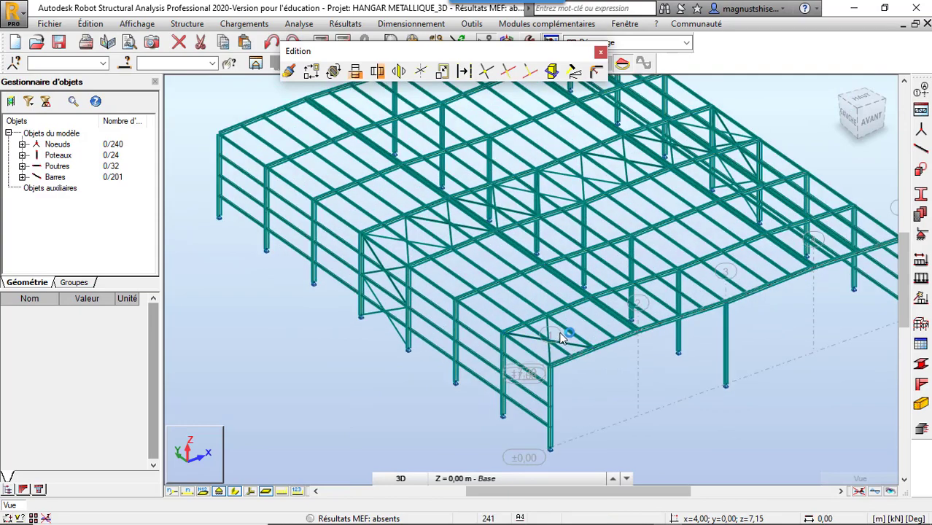
click(551, 331)
scroll(554, 335, up, 2)
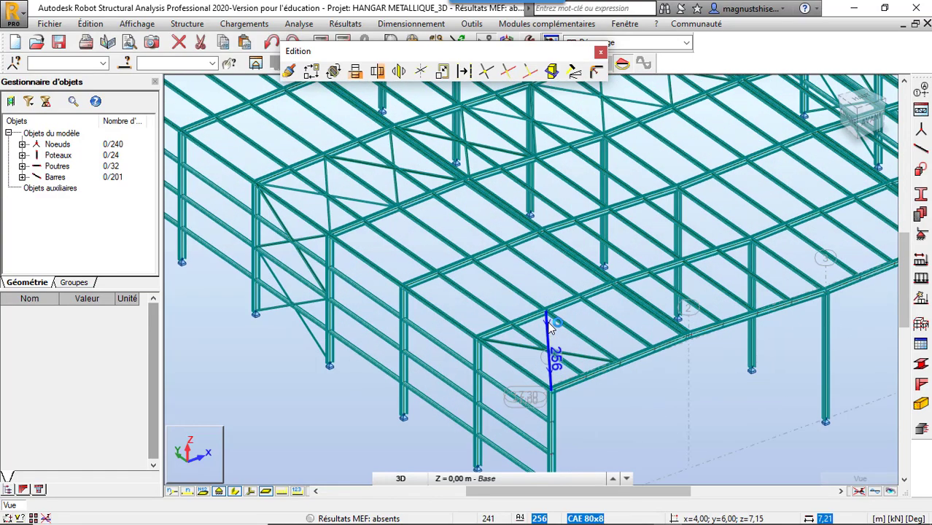
ctrl+click(580, 366)
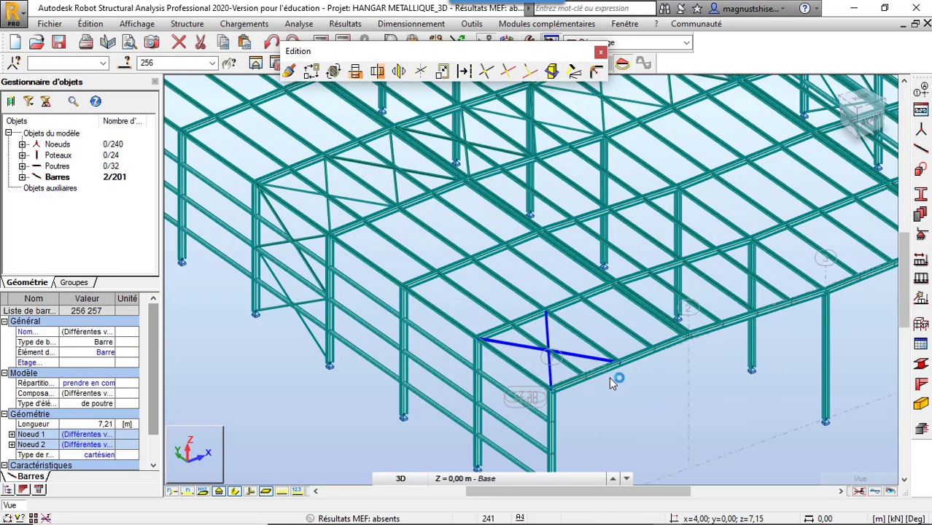
scroll(609, 376, down, 3)
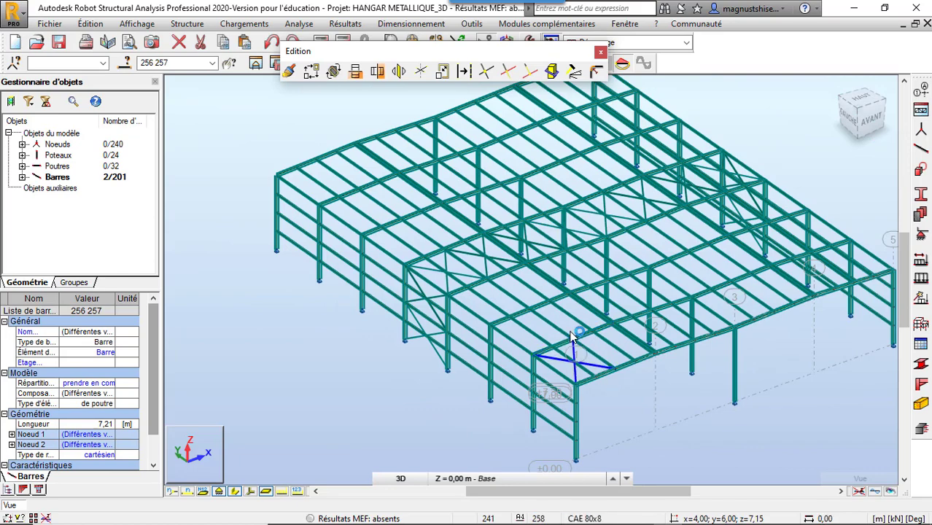
Copy the selected braces by a Translation of (0; 6; 0) with 6 repetitions, and clear the selection.
click(311, 70)
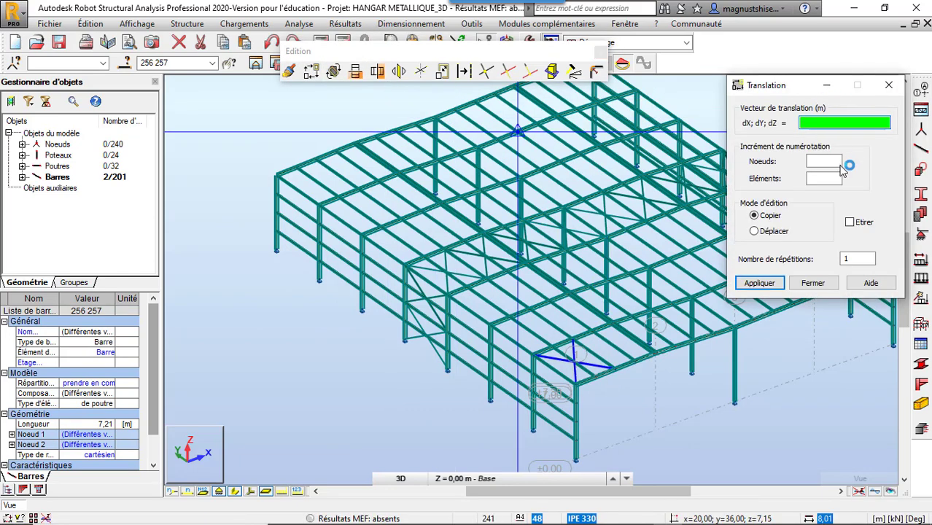
click(848, 259)
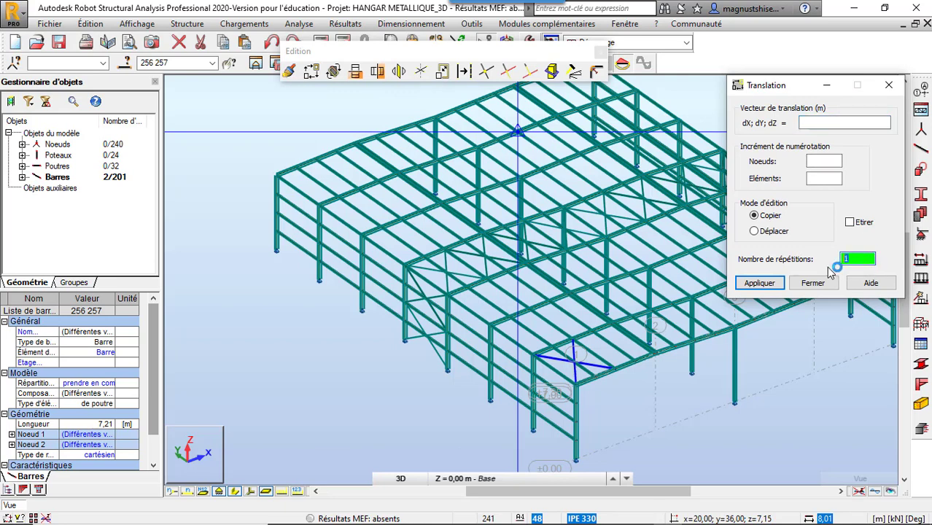
text(6)
click(840, 122)
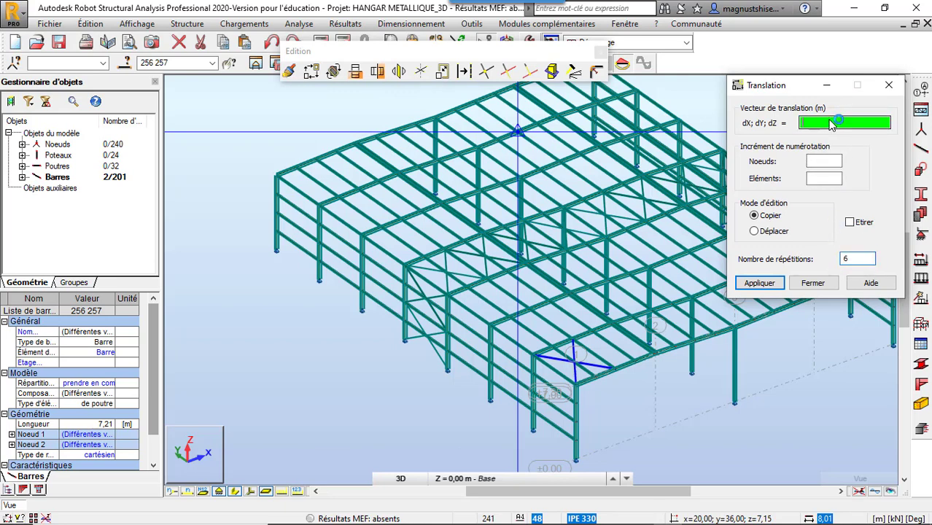
click(576, 388)
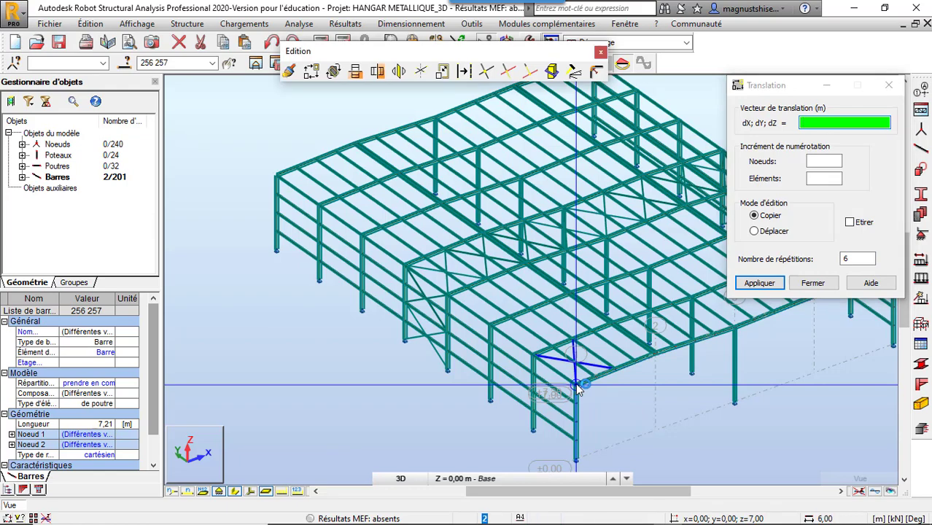
click(533, 357)
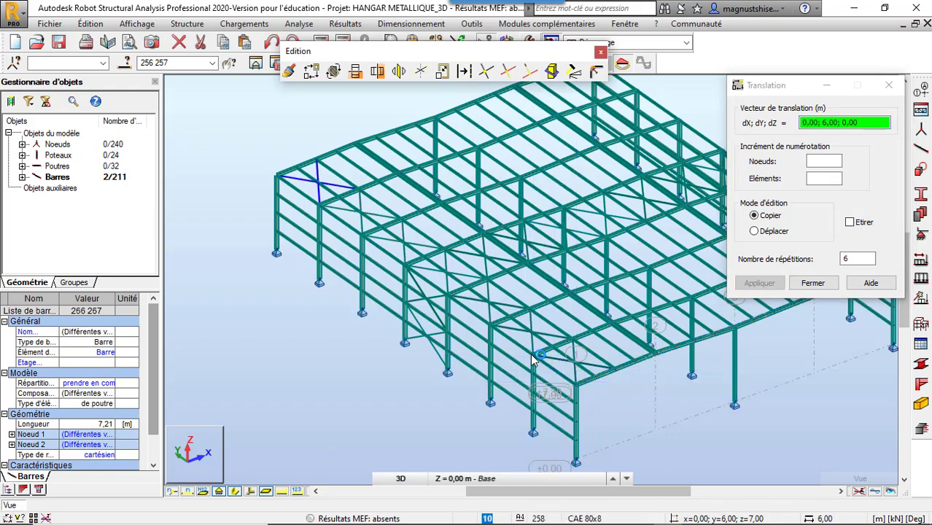
scroll(428, 374, down, 3)
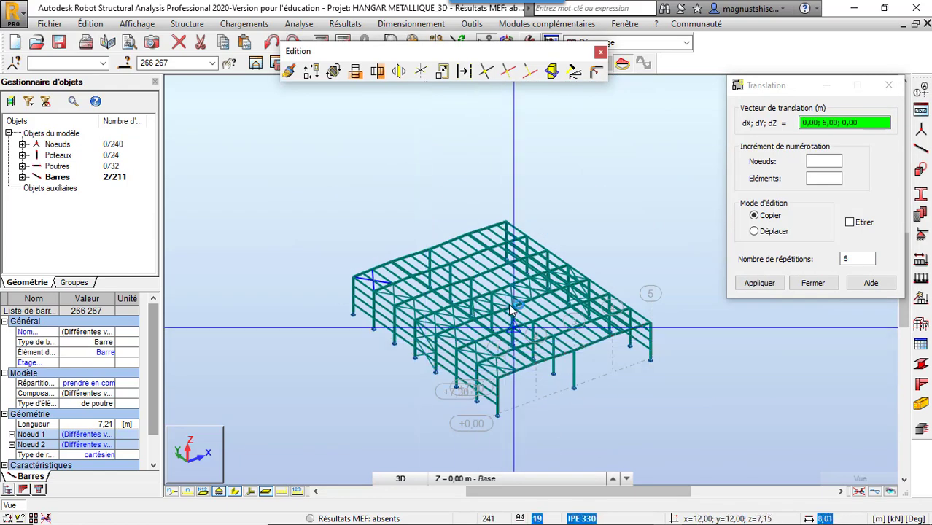
scroll(567, 172, up, 3)
scroll(567, 172, down, 1)
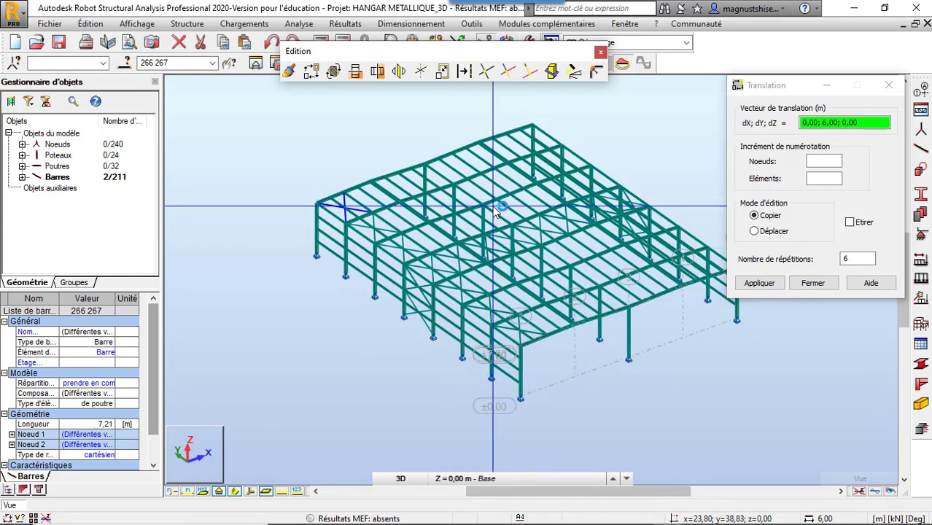
scroll(558, 153, down, 3)
scroll(560, 155, up, 4)
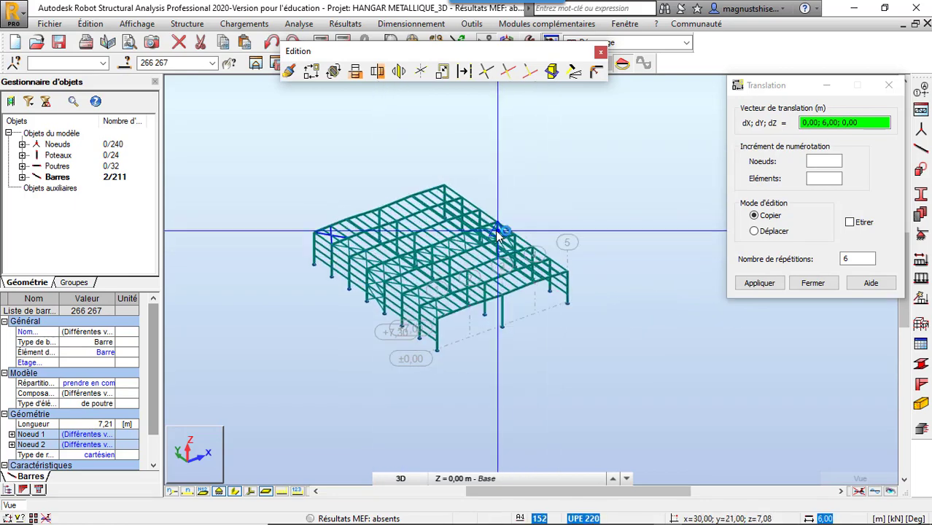
right_click(573, 159)
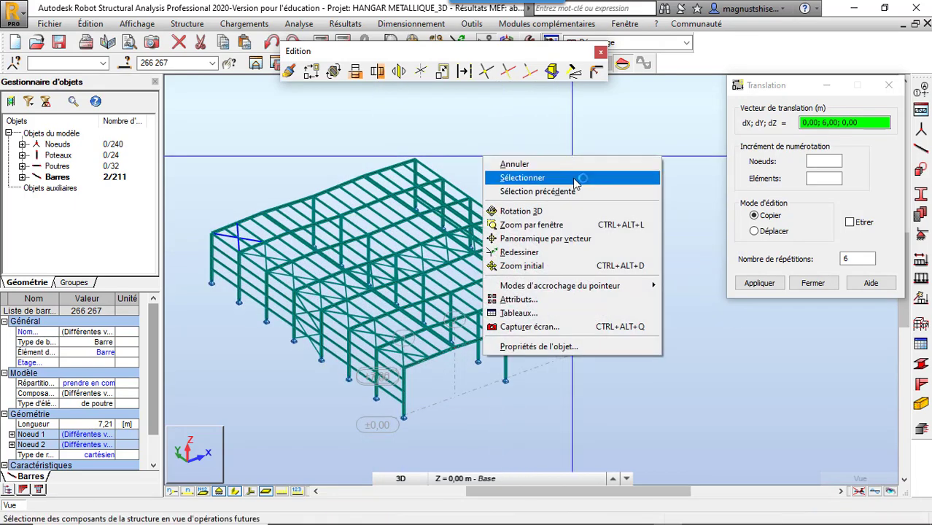
click(576, 179)
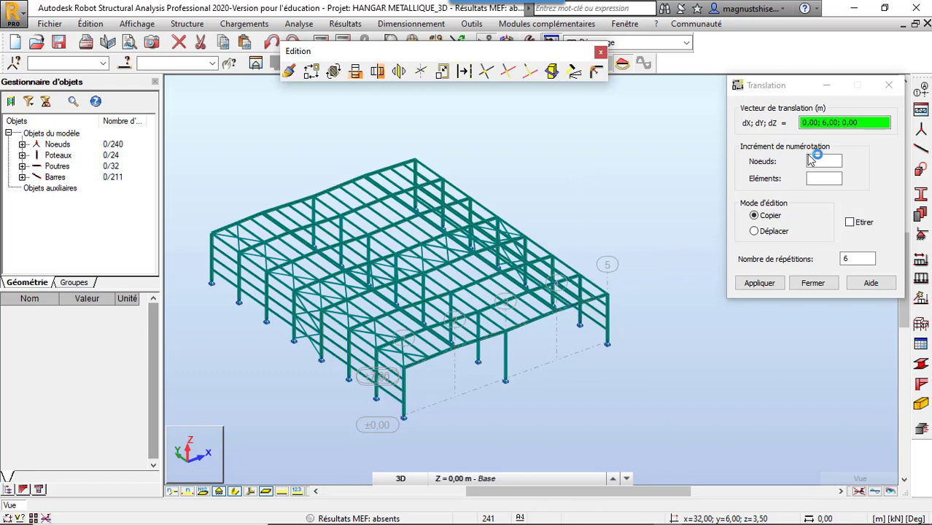
Draw crossing CAE 80x8 roof braces beside axis 5, from (28; 0; 7,15) to (32; 6; 7) and from (32; 0; 7) to the opposite rafter node.
click(920, 148)
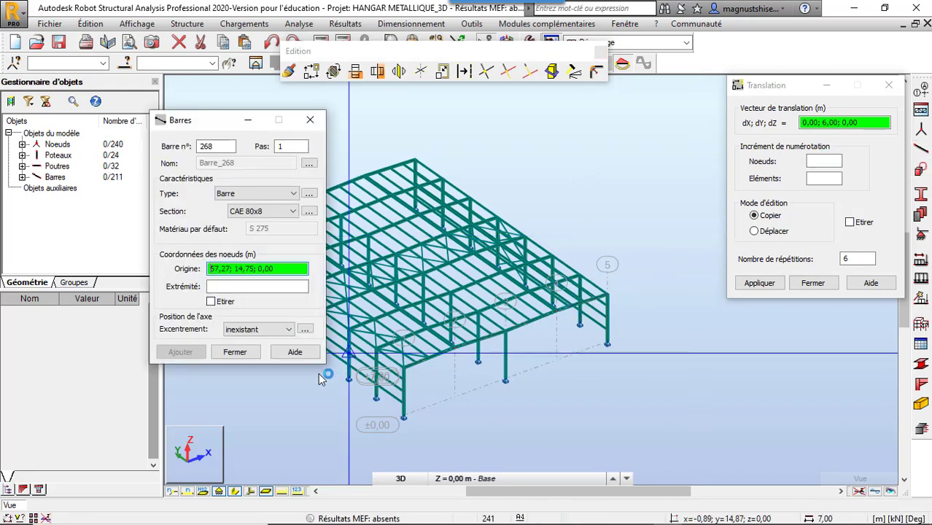
scroll(627, 280, up, 5)
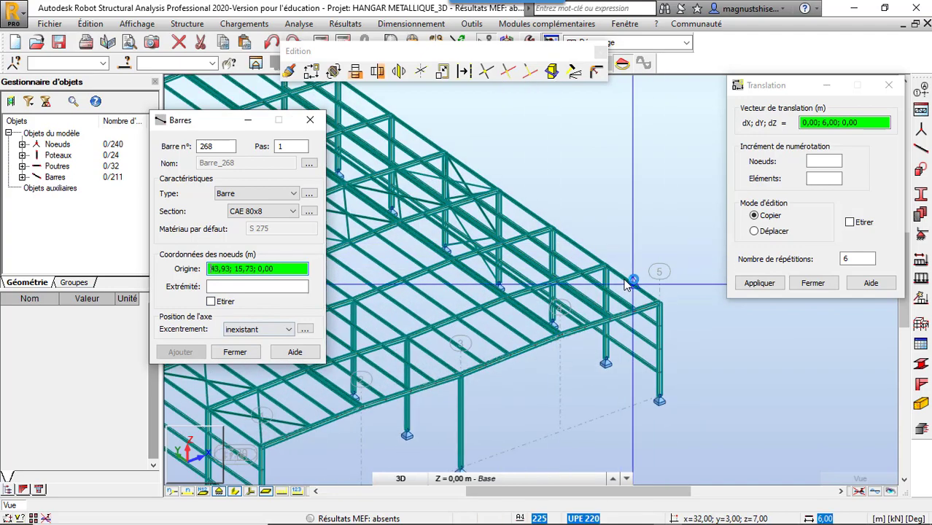
scroll(628, 284, up, 3)
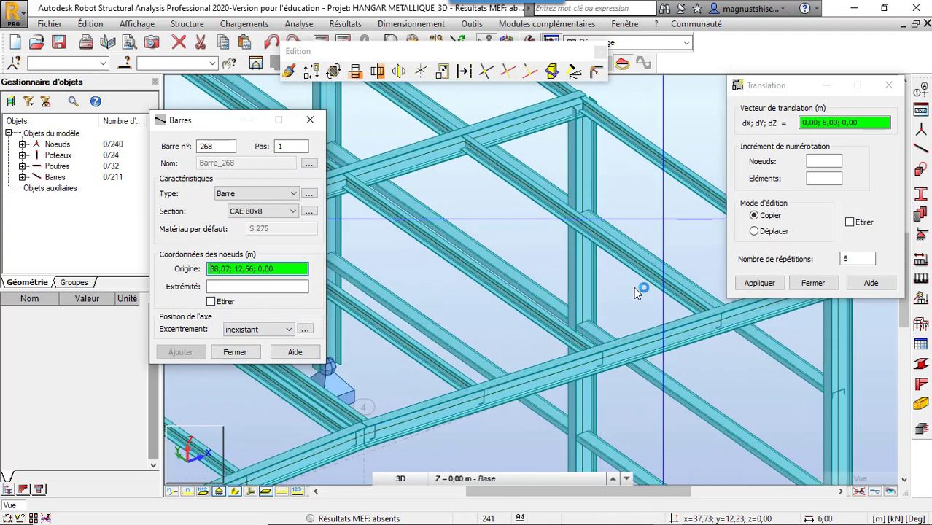
scroll(506, 397, down, 3)
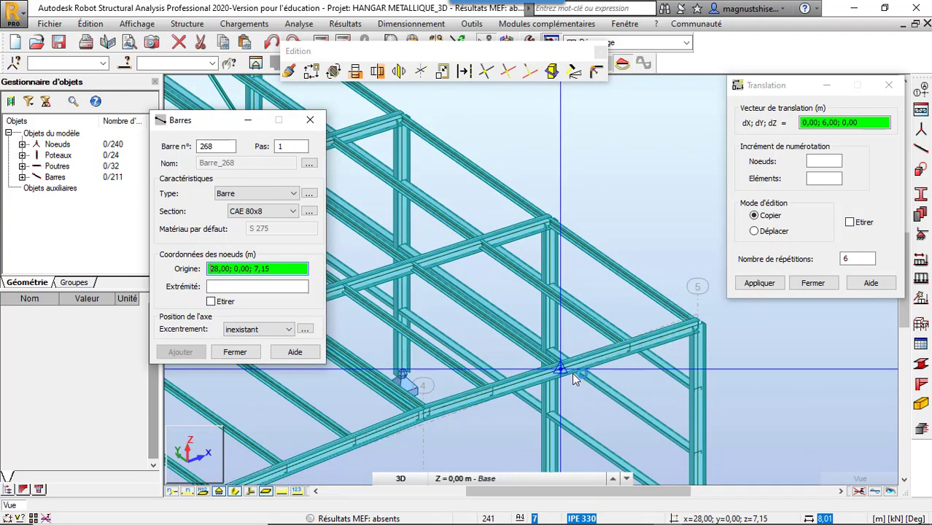
click(565, 373)
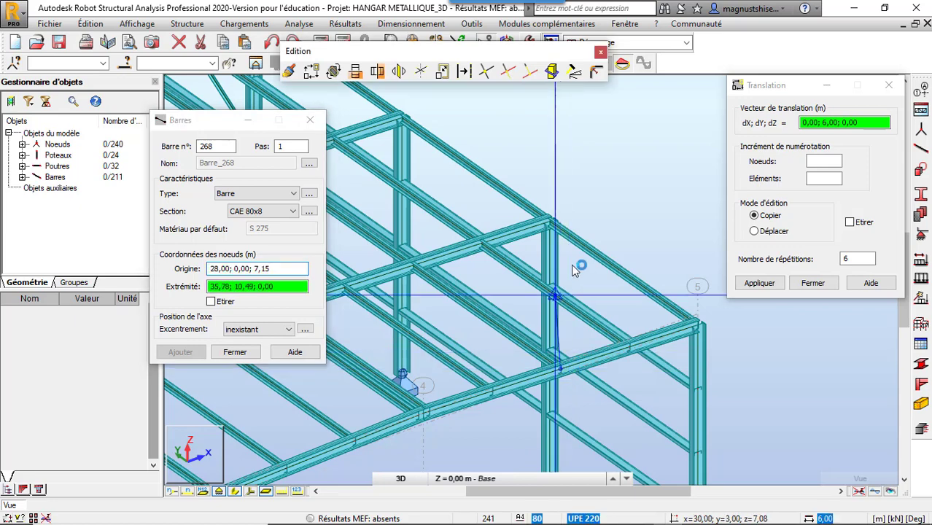
click(552, 222)
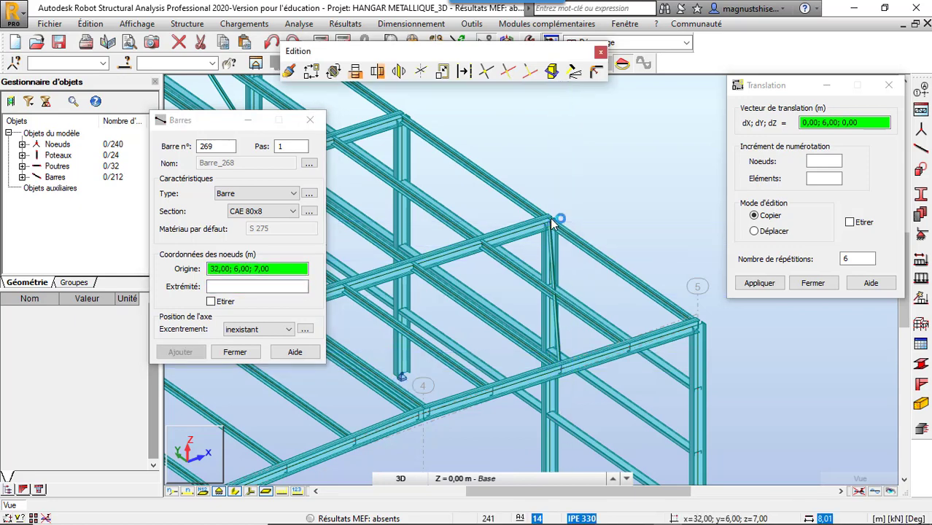
click(700, 330)
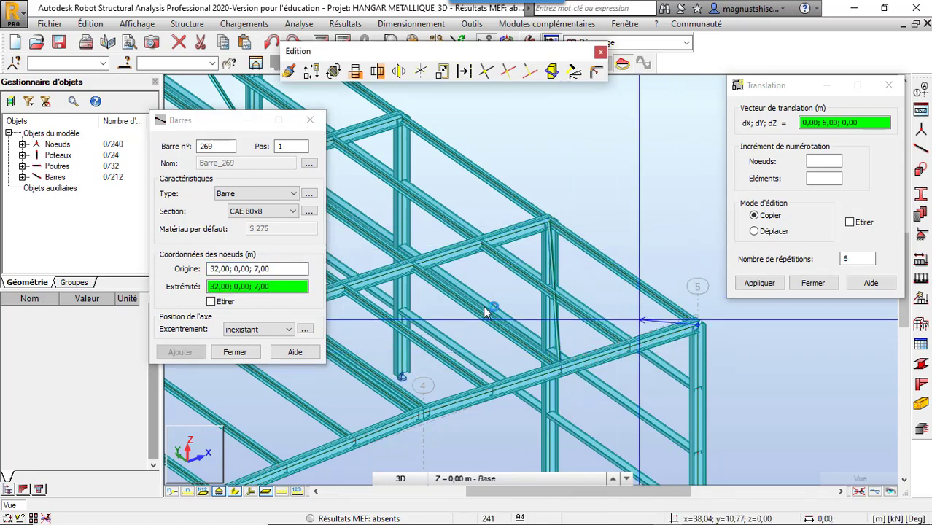
click(410, 268)
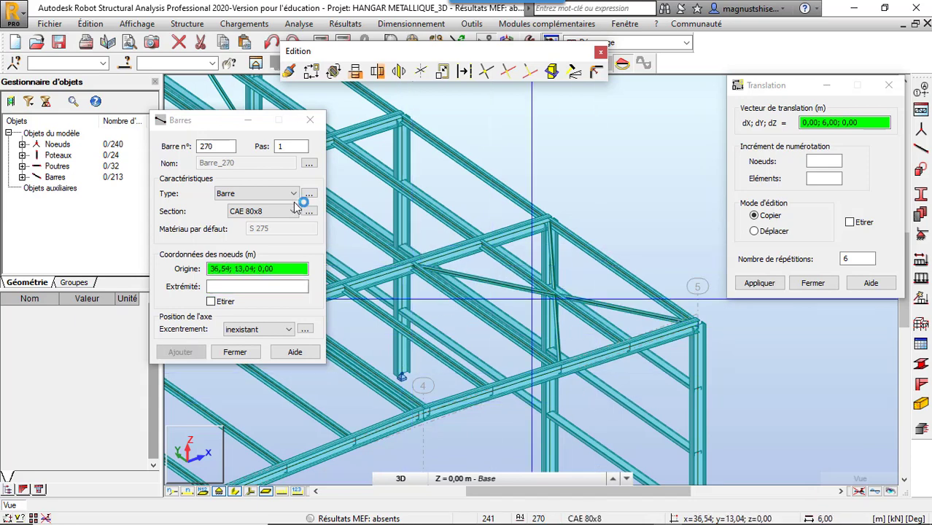
click(302, 124)
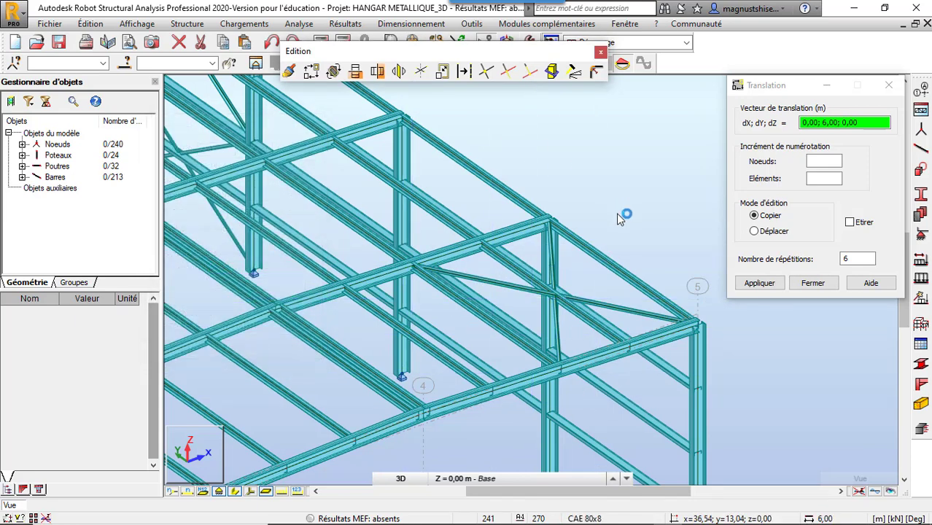
Select the two crossing roof braces in the front bay beside axis 5.
click(581, 290)
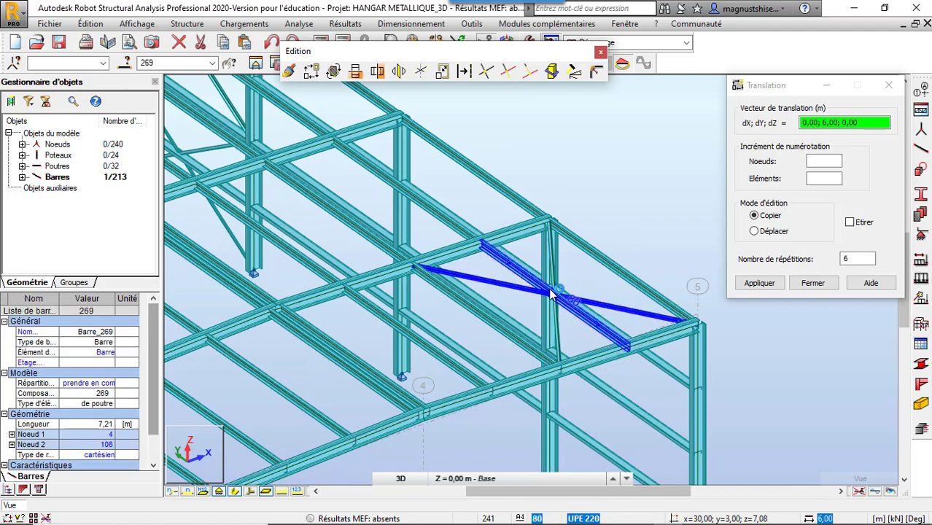
scroll(563, 277, up, 4)
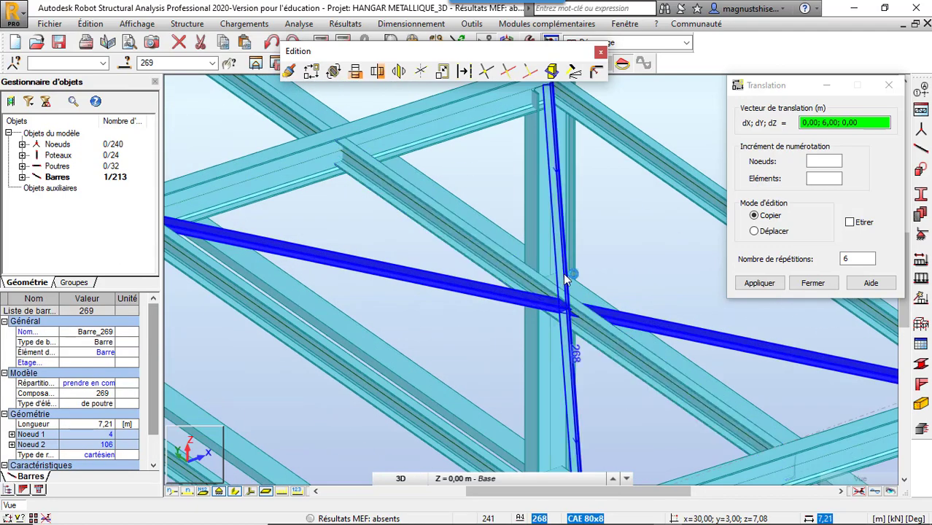
ctrl+click(562, 276)
scroll(641, 251, down, 5)
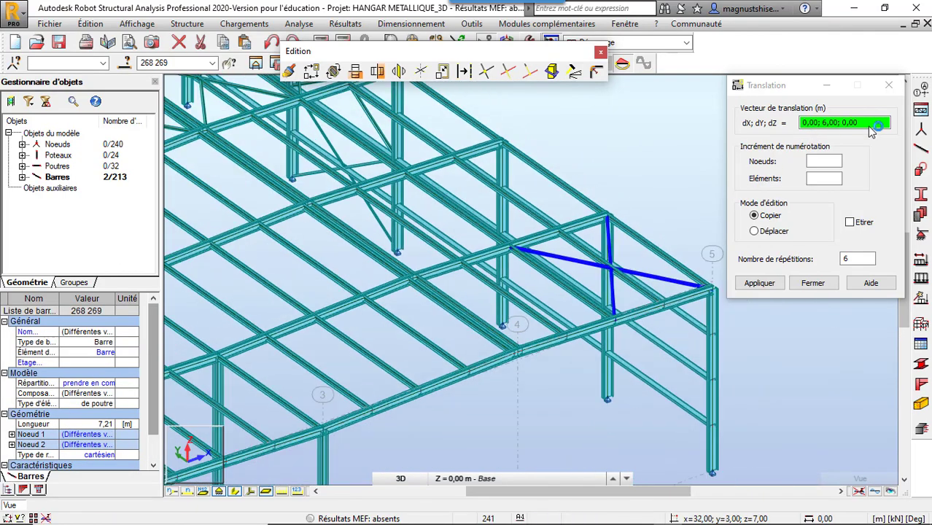
Translate-copy the axis 5 braces by (0; 6; 0) with 6 repetitions, and close the Translation dialog and Edition toolbar.
click(878, 124)
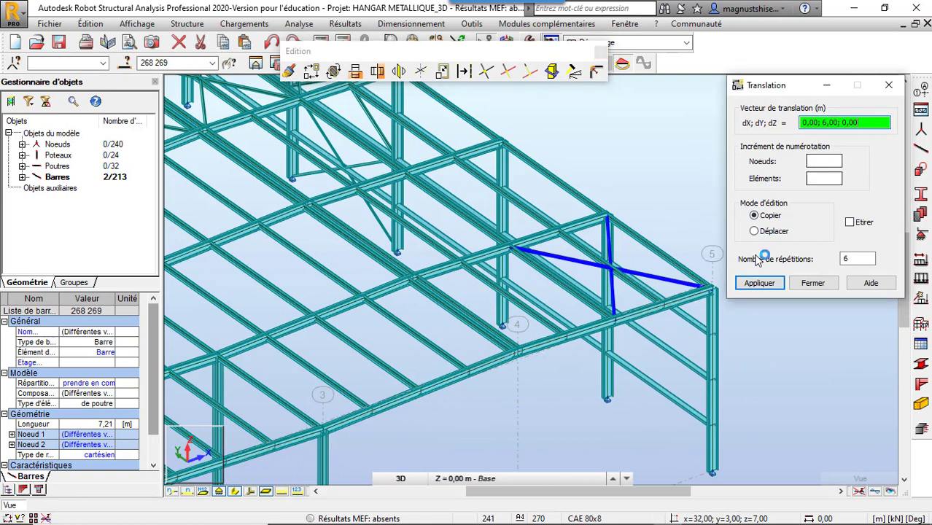
click(714, 295)
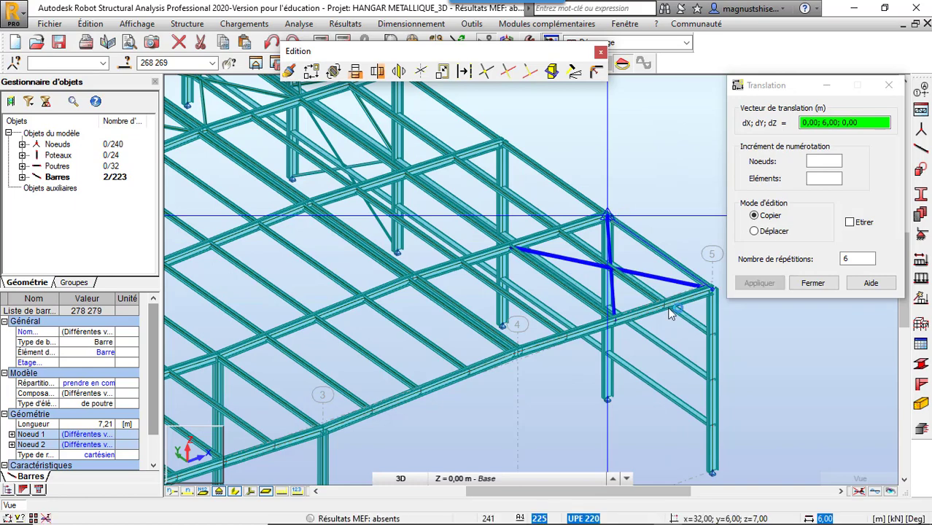
scroll(674, 337, down, 5)
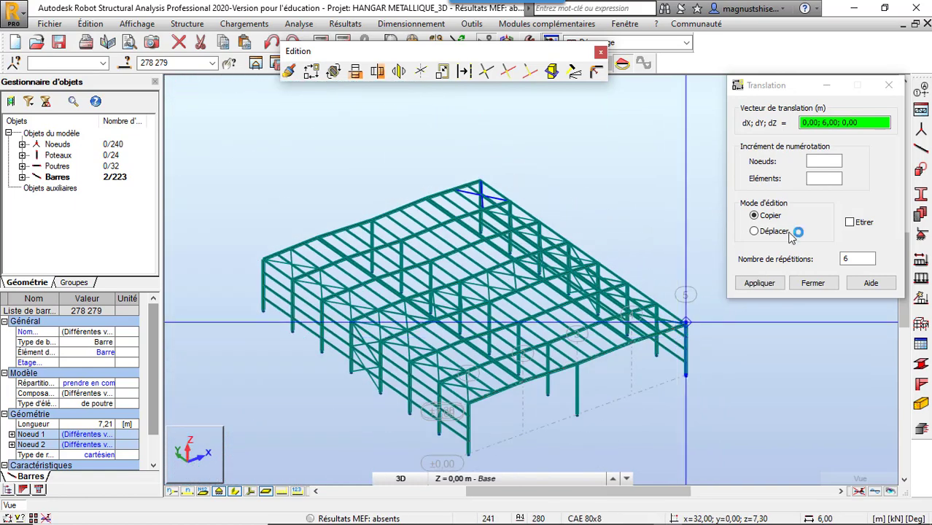
click(888, 85)
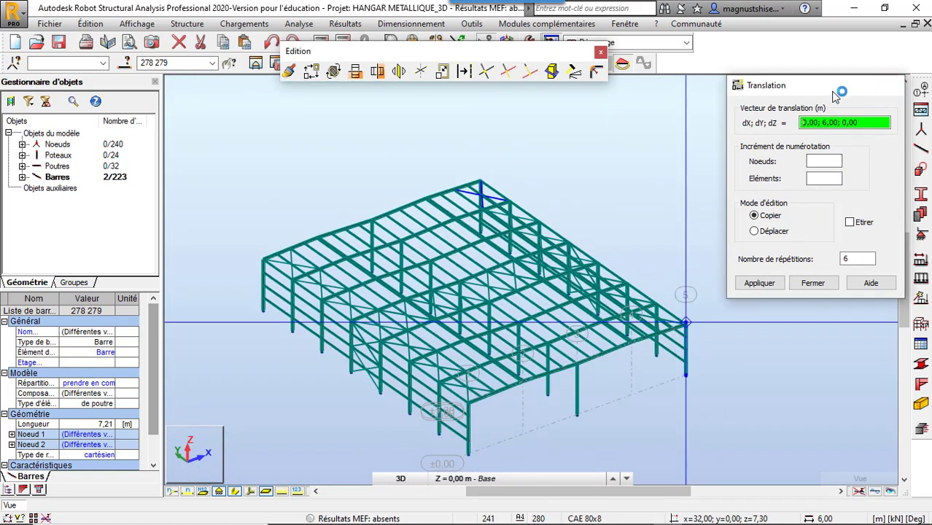
click(601, 53)
Examine the roof bracing along both long sides of the hangar from a lower 3D viewing angle.
scroll(448, 328, up, 3)
scroll(452, 313, down, 2)
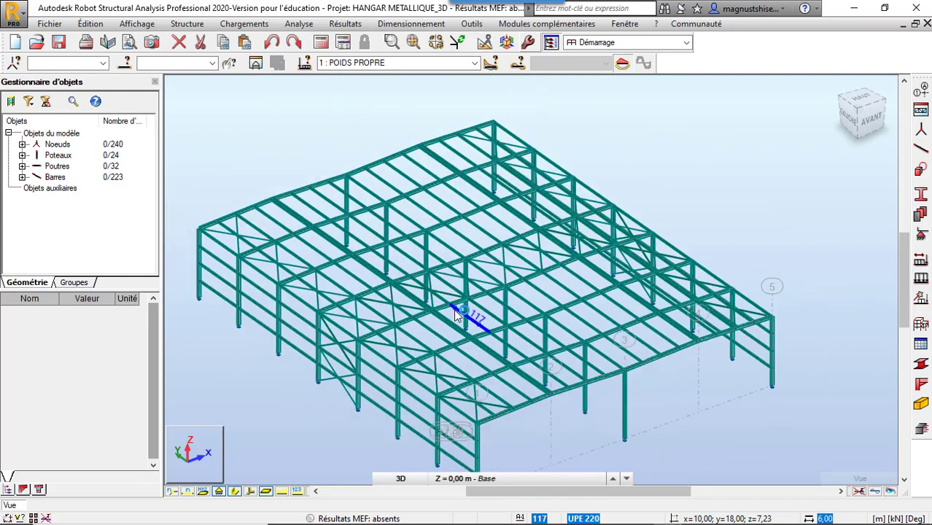
scroll(481, 146, down, 3)
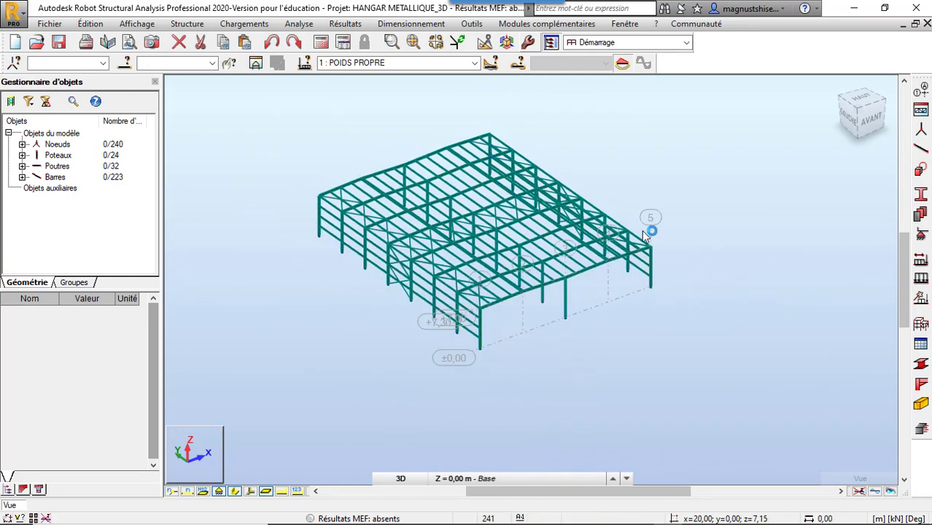
right_click(630, 149)
click(641, 199)
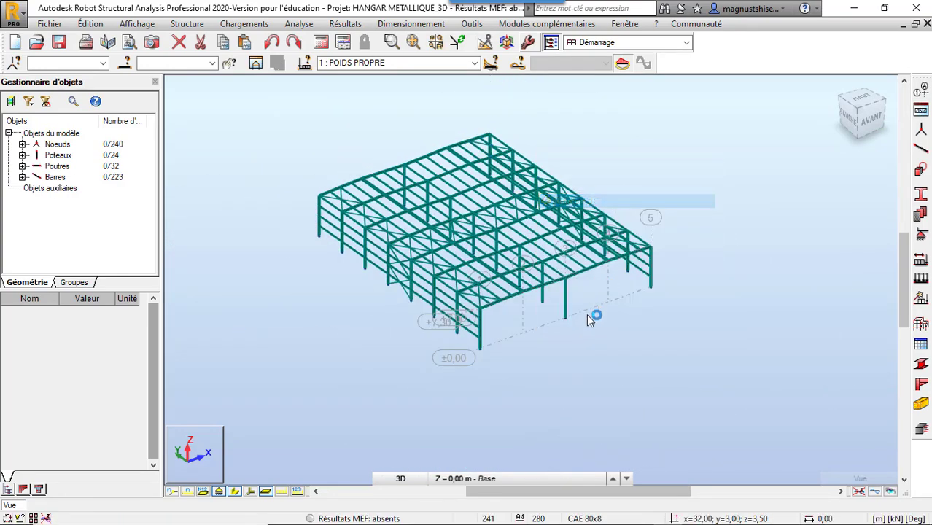
drag(593, 316, 578, 299)
scroll(469, 237, up, 3)
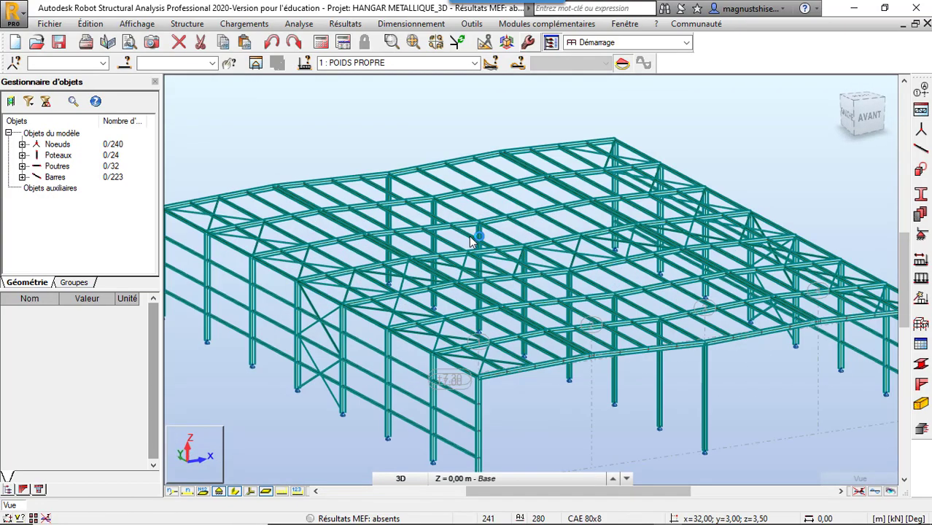
Open the cladding (Bardages) definition with the Rectangle method and Two-way load distribution, and show its geometry point fields.
scroll(469, 235, down, 1)
scroll(470, 243, up, 3)
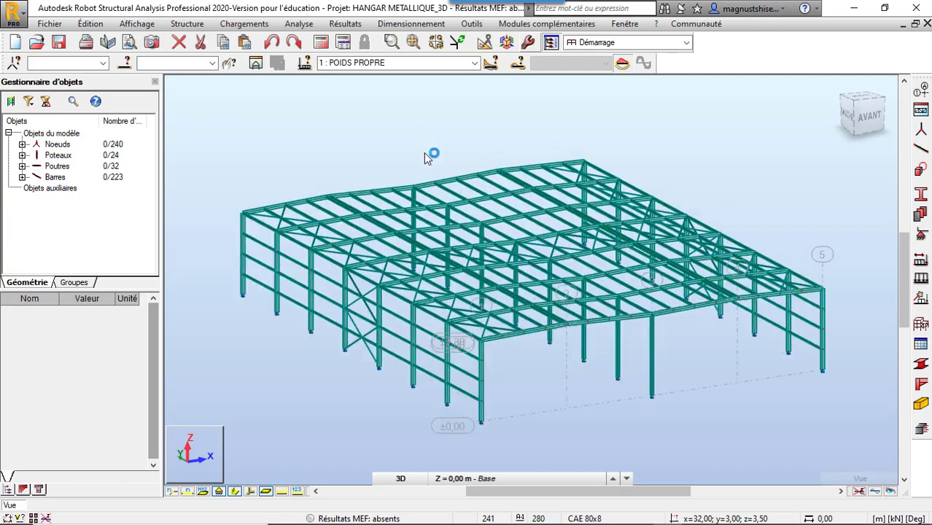
mouse_move(501, 301)
mouse_down()
mouse_move(412, 291)
mouse_move(502, 314)
mouse_up()
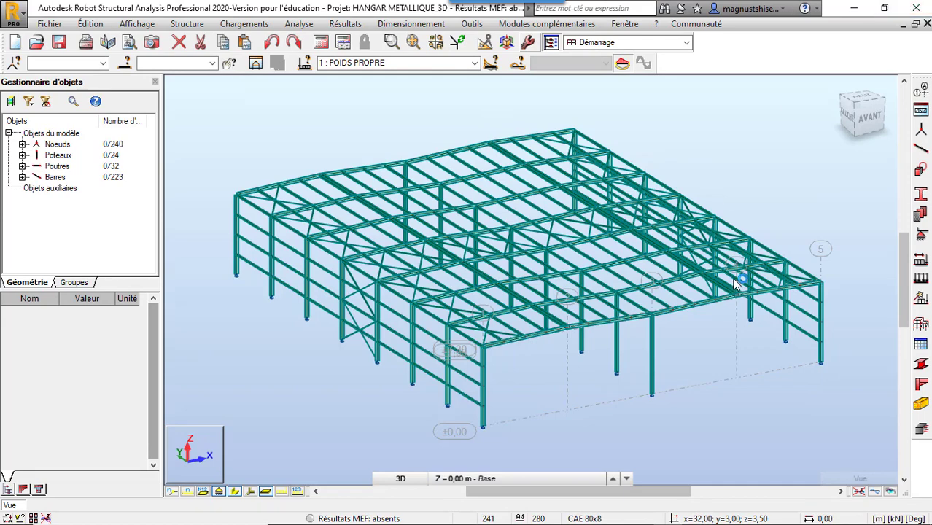
shift+middle_drag(611, 302, 543, 167)
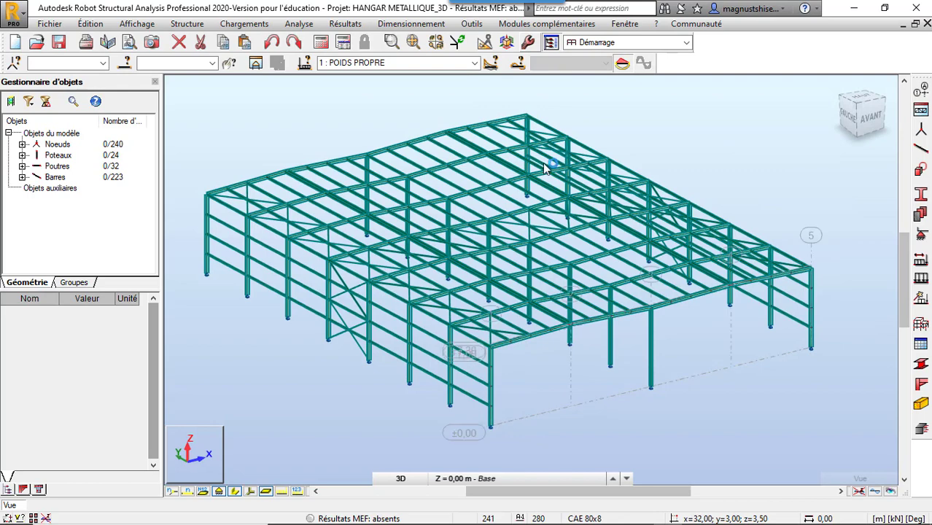
click(191, 25)
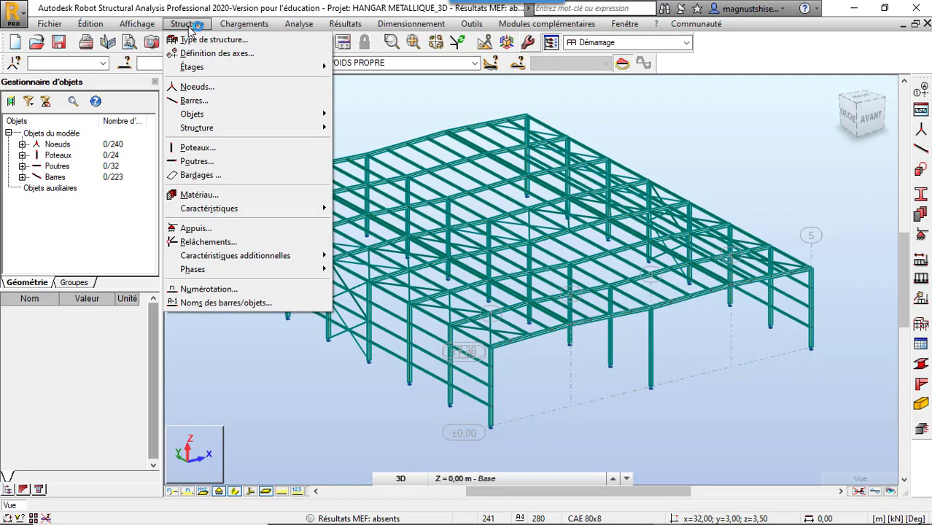
click(201, 175)
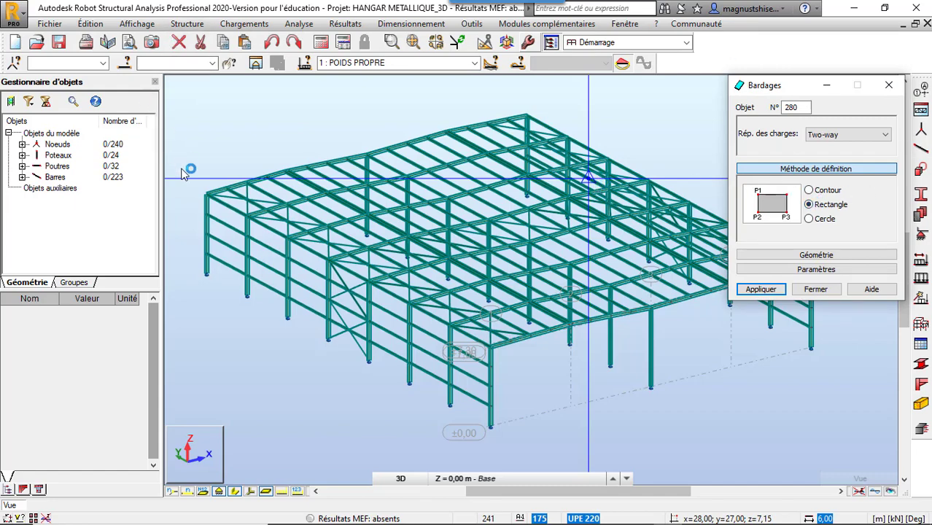
scroll(186, 178, up, 3)
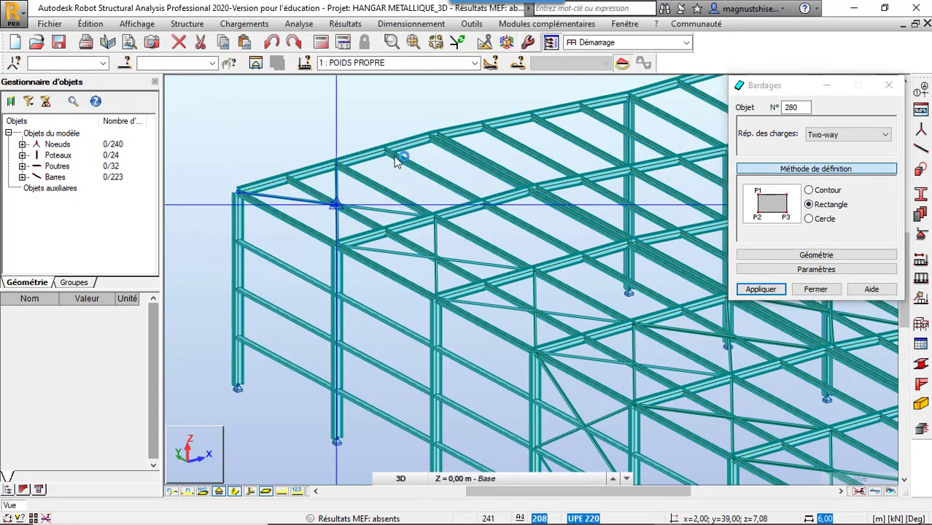
scroll(434, 139, up, 4)
scroll(438, 138, up, 2)
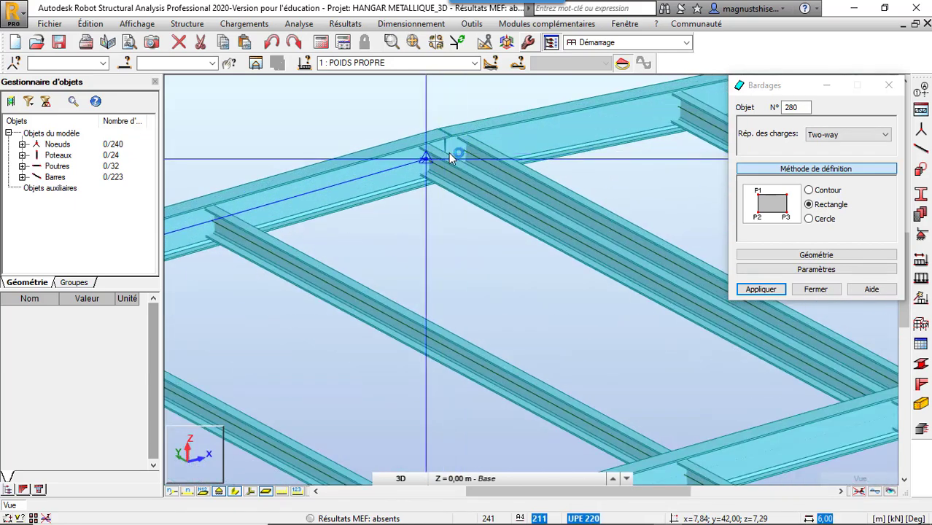
click(836, 254)
scroll(611, 213, down, 2)
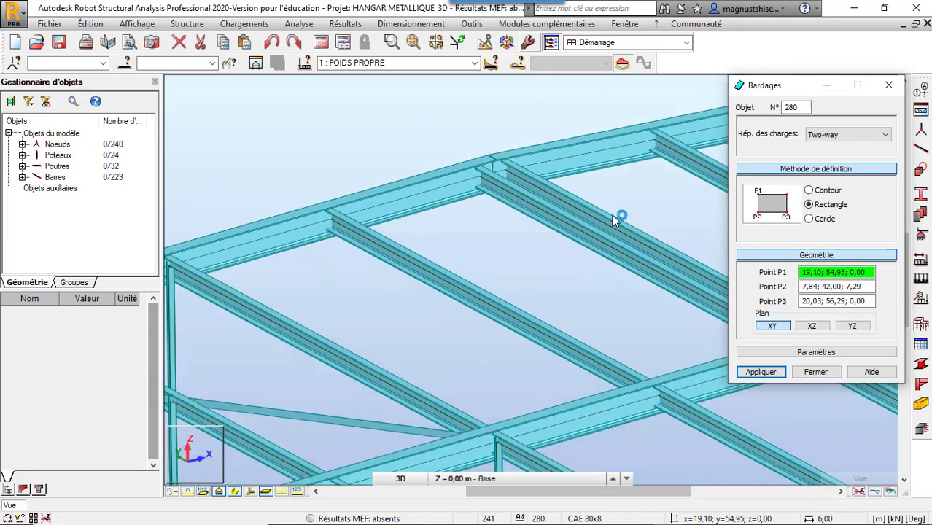
click(823, 288)
scroll(657, 170, down, 2)
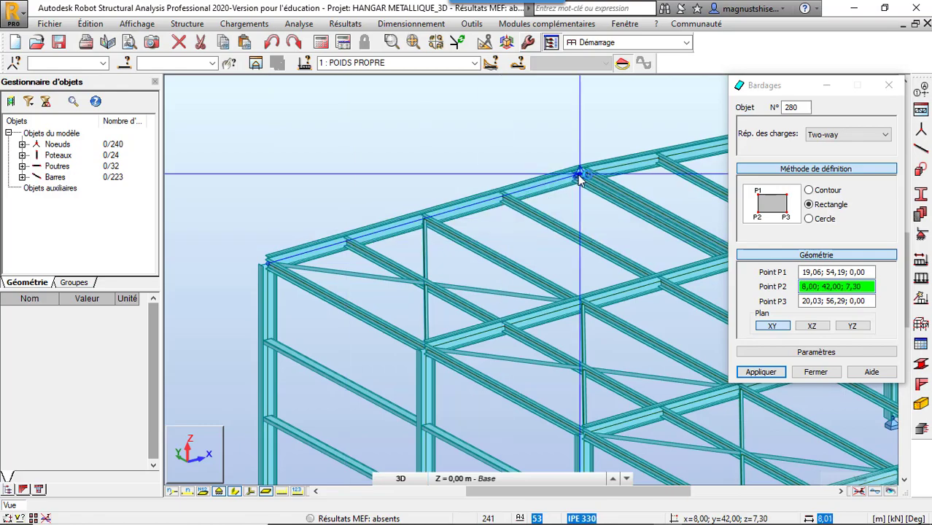
scroll(583, 174, up, 4)
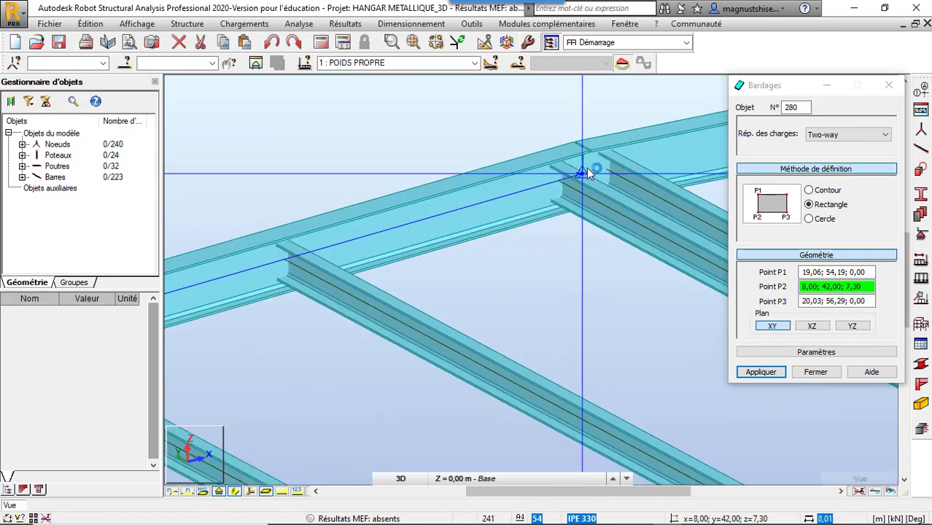
click(583, 174)
scroll(538, 132, down, 5)
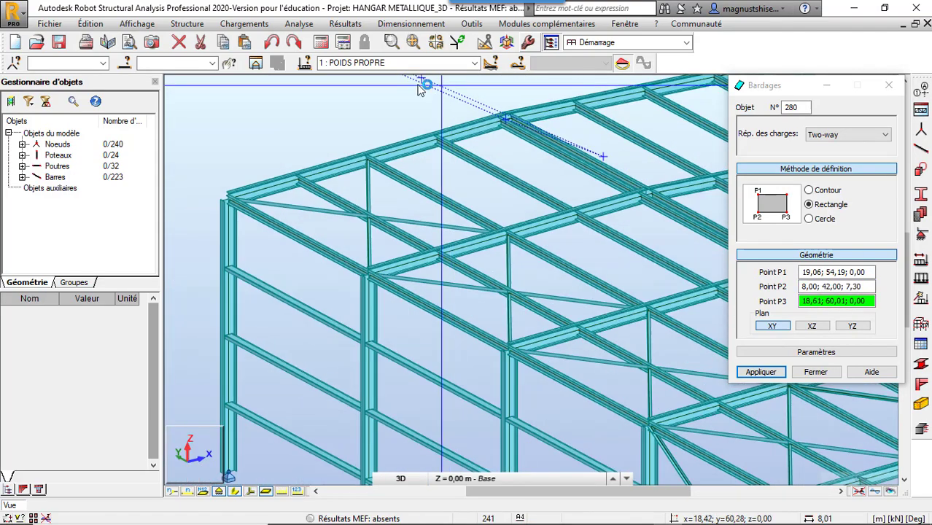
scroll(420, 88, down, 5)
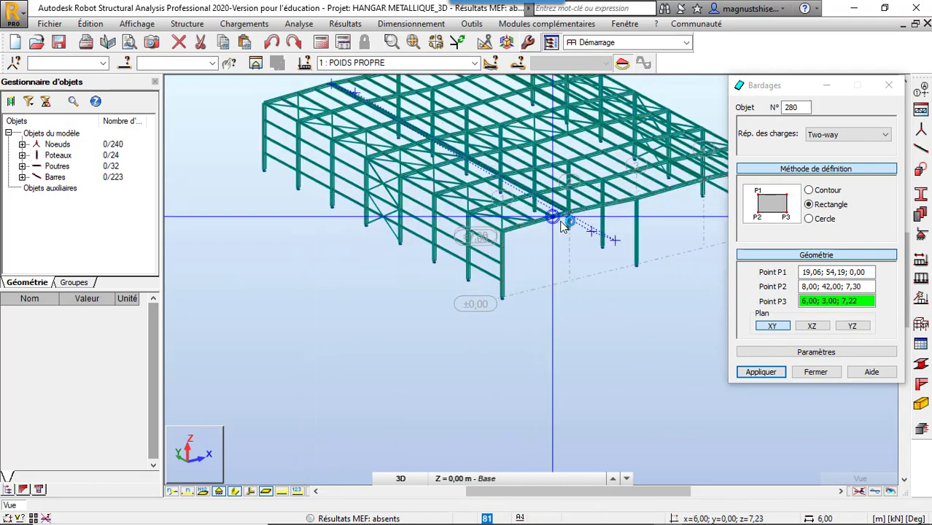
scroll(562, 227, up, 3)
scroll(603, 202, up, 3)
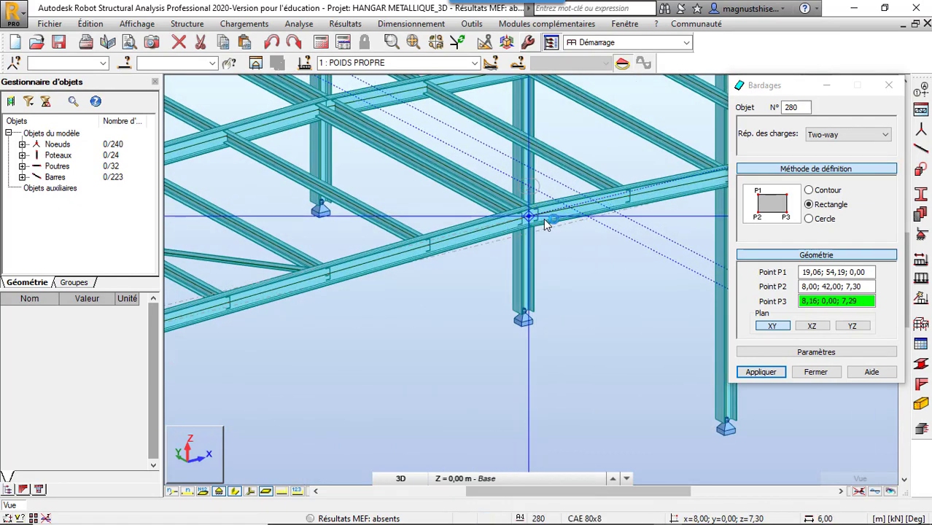
Create a rectangular cladding on the first roof slope through (0; 0; 7), (0; 42; 7) and (8; 42; 7,30).
click(842, 272)
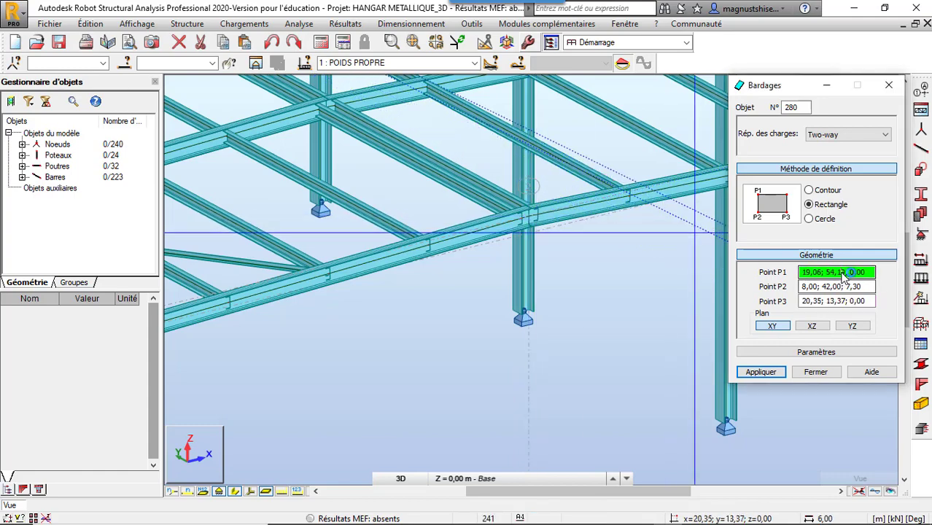
scroll(522, 324, down, 8)
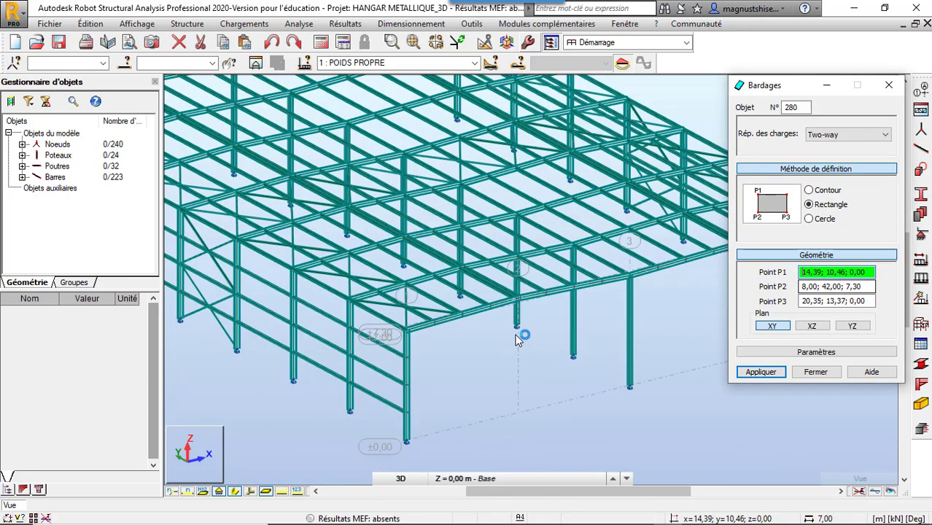
scroll(517, 332, up, 4)
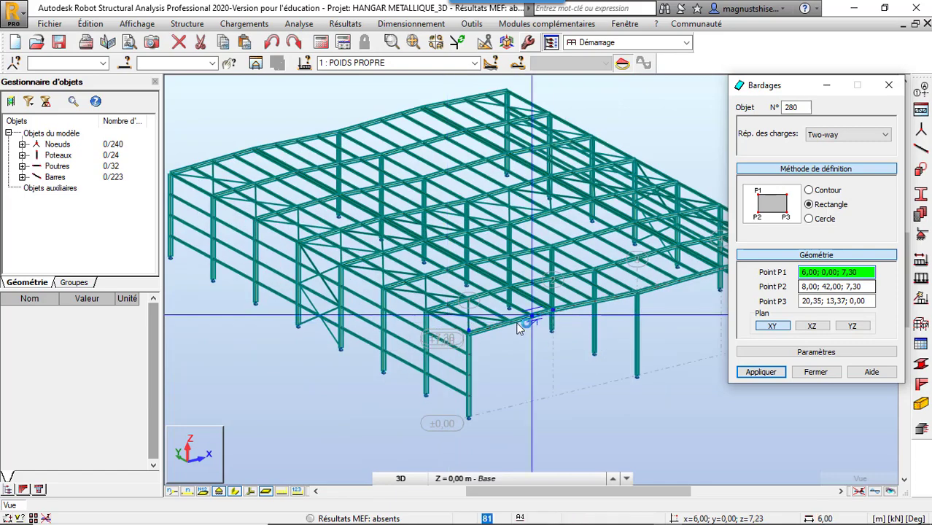
click(470, 344)
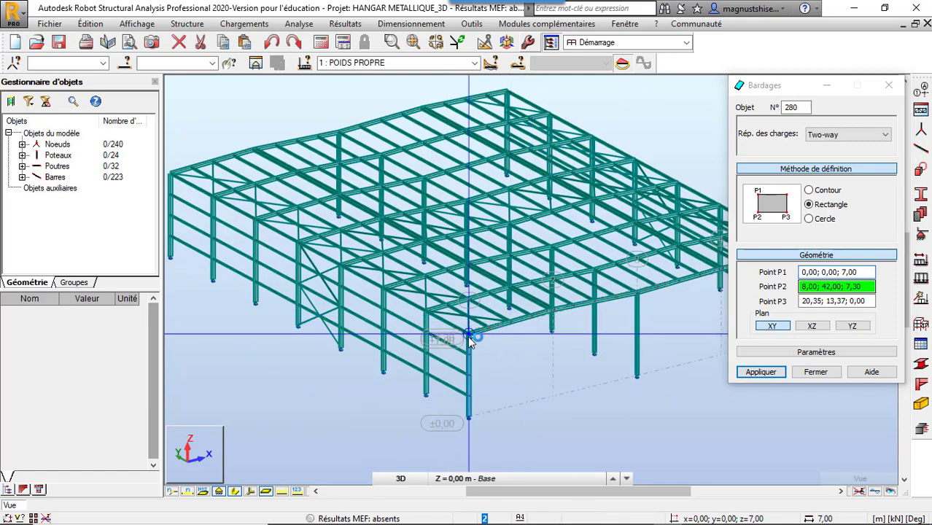
scroll(423, 332, down, 4)
scroll(295, 244, up, 5)
scroll(297, 249, up, 2)
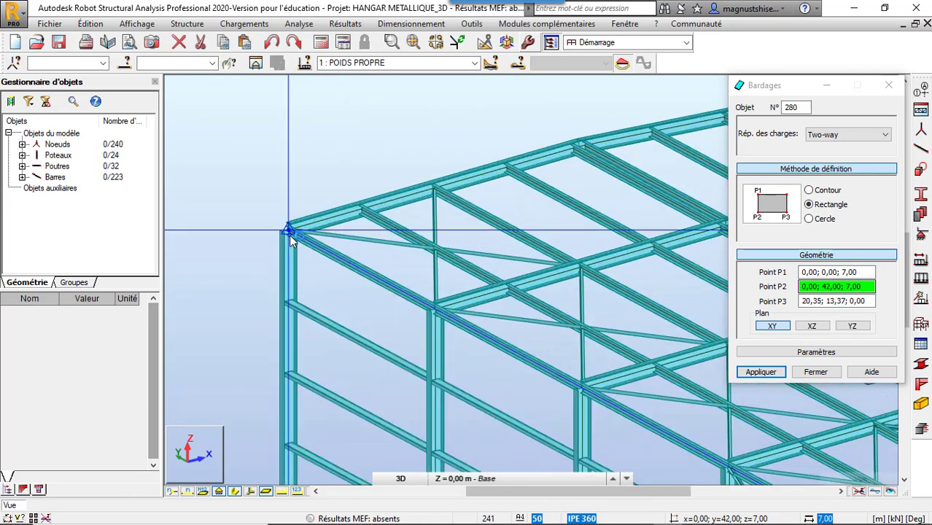
click(293, 234)
scroll(305, 220, down, 2)
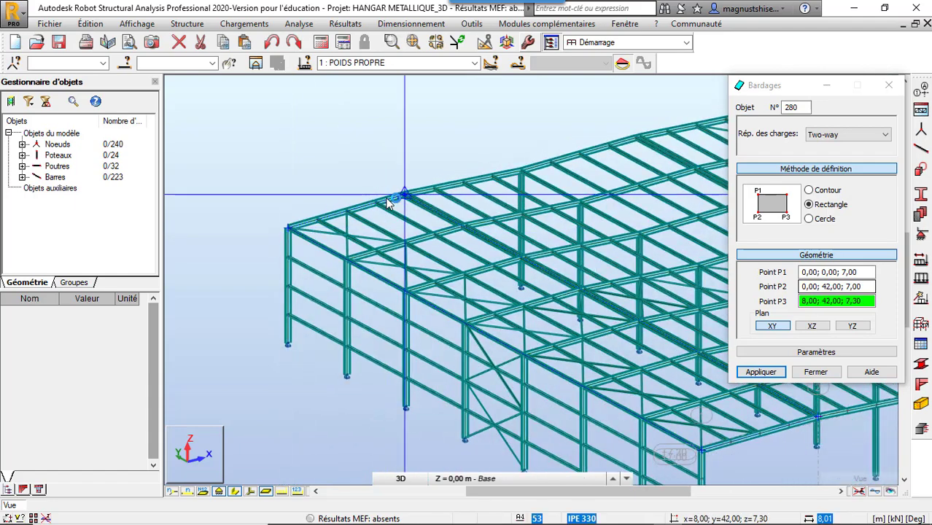
scroll(427, 193, up, 5)
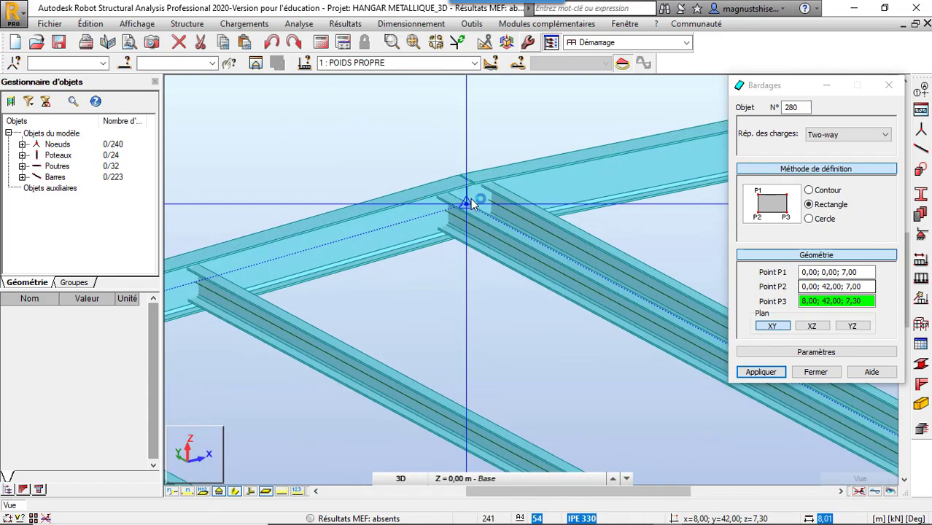
click(472, 203)
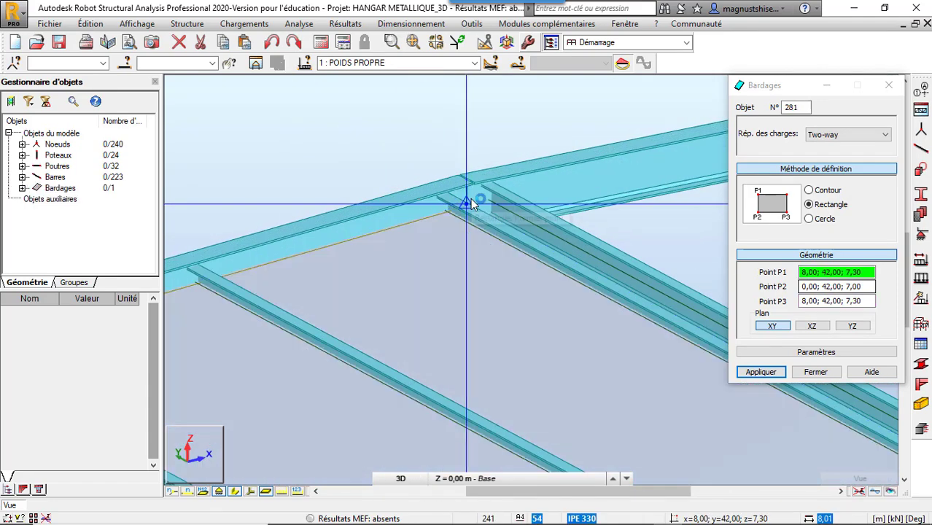
Create a rectangular cladding on the second roof slope through (8; 42; 7,30), (8; 0; 7,30) and (16; 0; 7).
scroll(339, 198, down, 5)
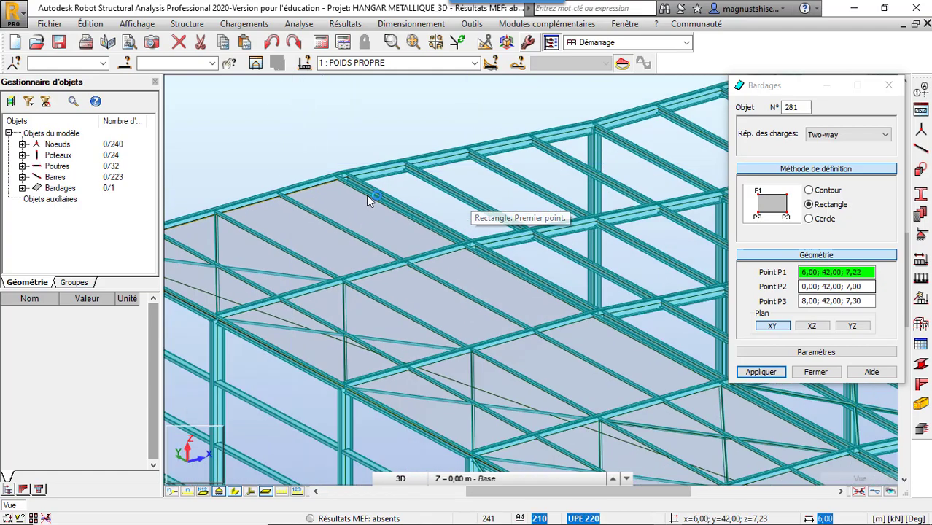
scroll(343, 179, up, 3)
scroll(343, 179, up, 3)
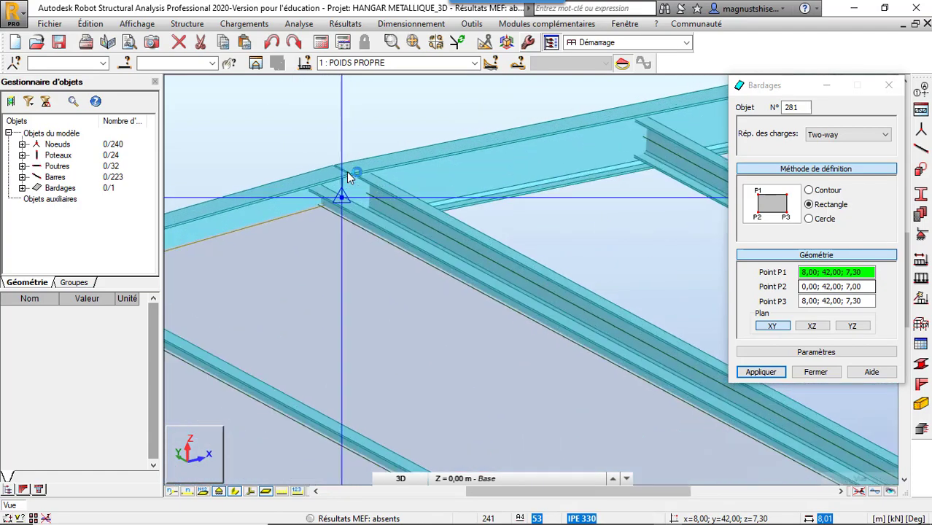
click(344, 210)
scroll(322, 191, down, 4)
scroll(308, 182, down, 5)
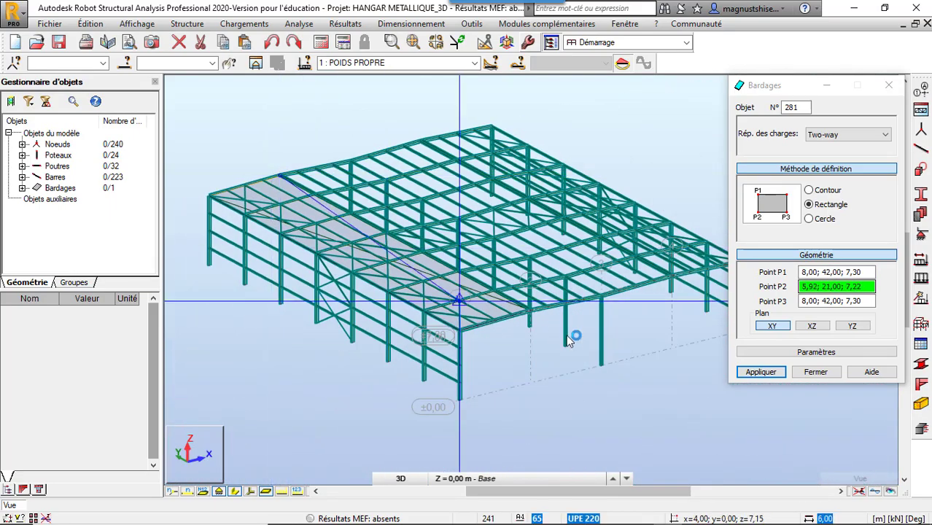
scroll(522, 307, up, 6)
scroll(522, 306, up, 2)
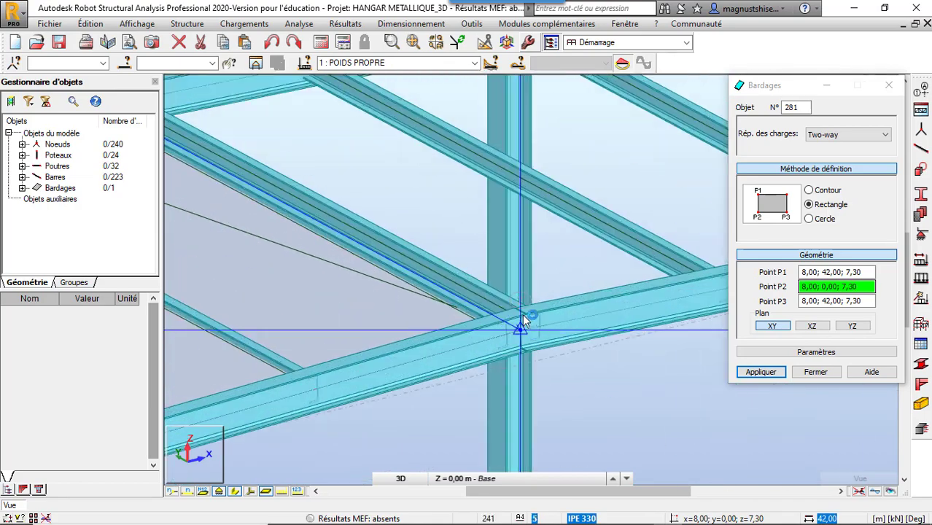
click(527, 334)
scroll(524, 331, down, 4)
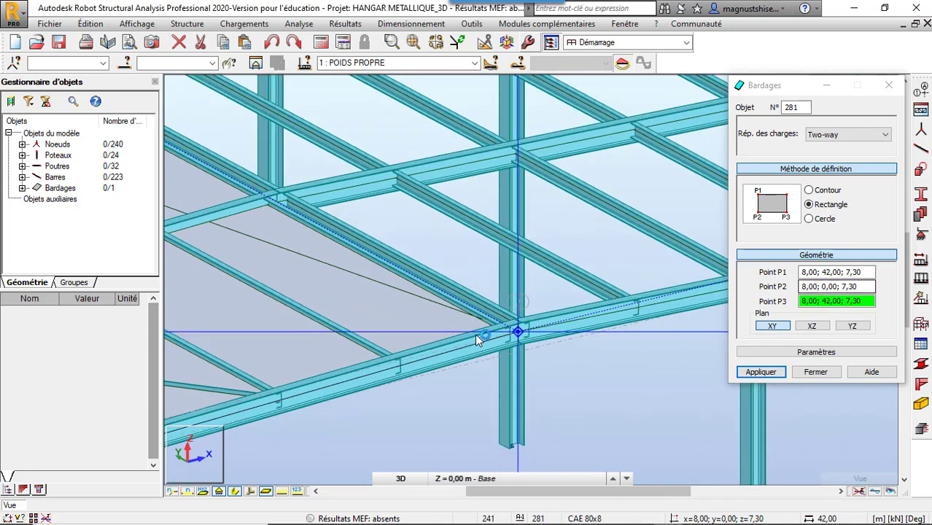
scroll(655, 310, up, 2)
scroll(654, 307, up, 3)
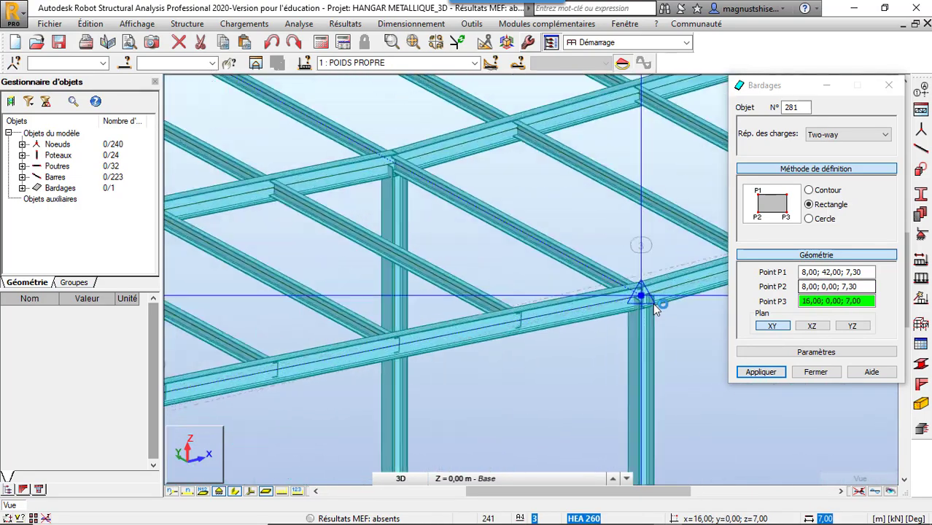
click(636, 290)
Create a rectangular cladding on the third roof slope through (16; 0; 7), (16; 42; 7) and (24; 42; 7,30).
scroll(481, 343, down, 5)
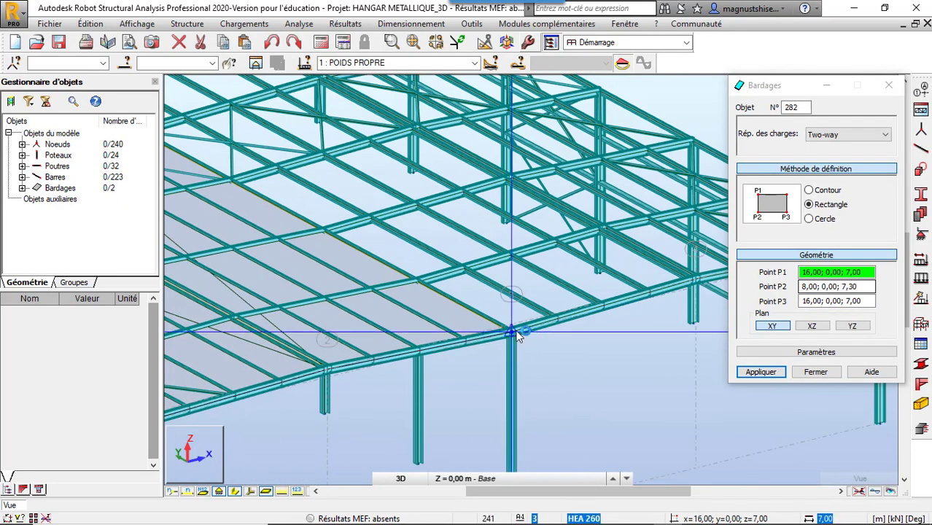
click(512, 331)
scroll(514, 332, down, 4)
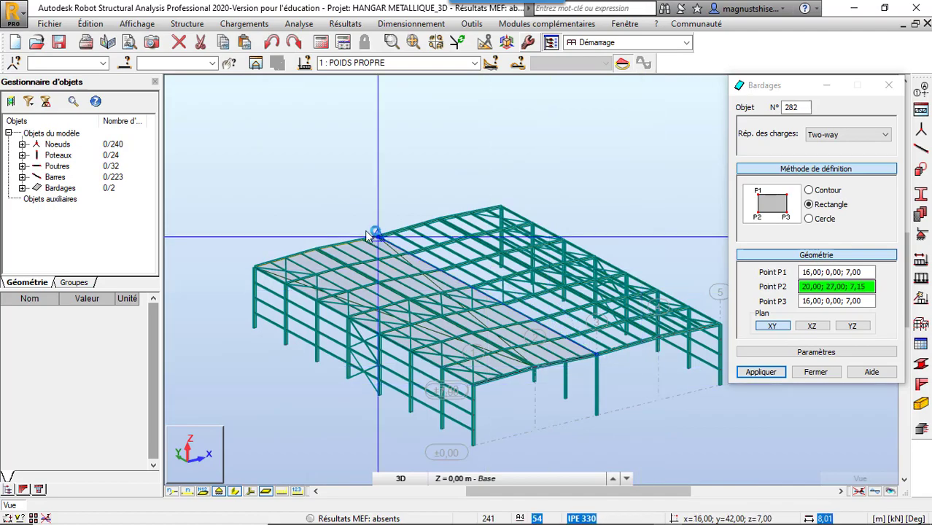
scroll(372, 219, up, 5)
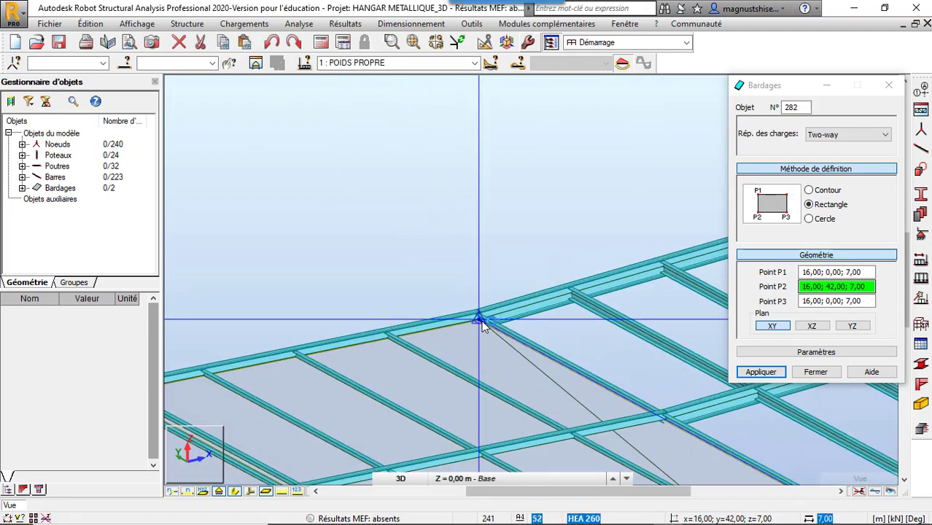
click(478, 317)
scroll(337, 274, down, 2)
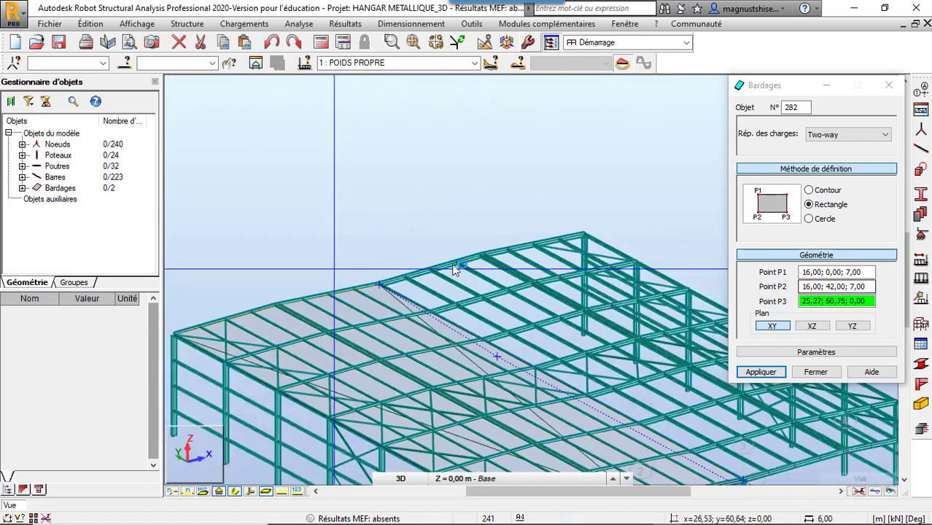
scroll(478, 259, up, 6)
scroll(486, 260, up, 3)
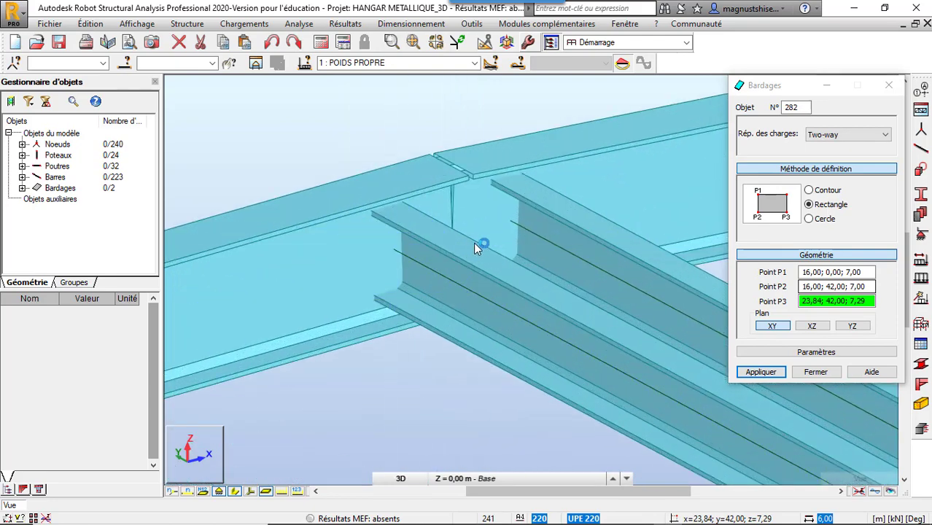
click(471, 217)
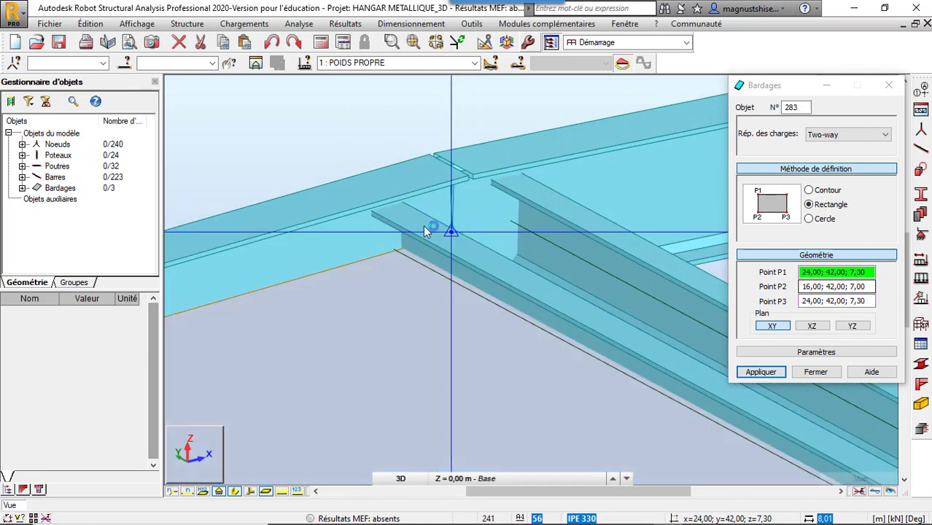
Create a rectangular cladding on the fourth roof slope through (24; 42; 7,30), (32; 42; 7) and (32; 0; 7), and end the cladding definition.
scroll(304, 190, down, 2)
scroll(304, 190, up, 1)
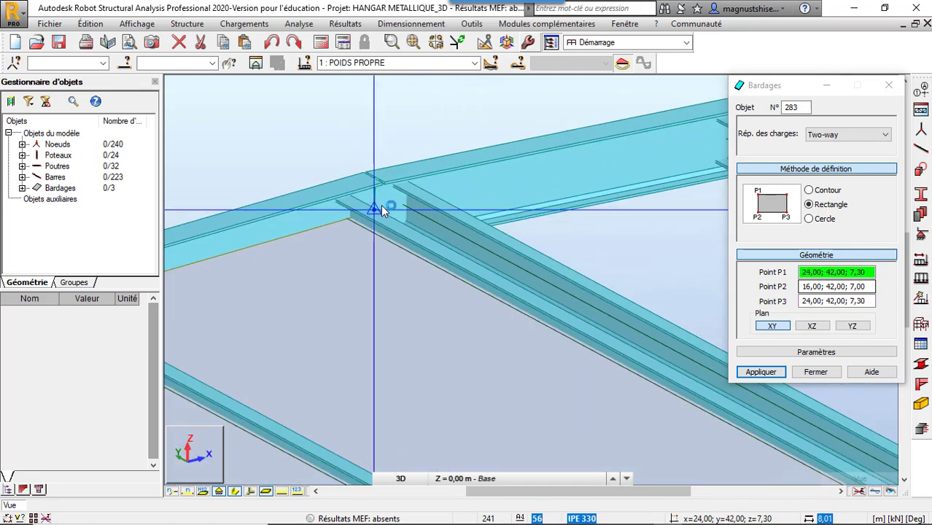
click(339, 210)
scroll(297, 184, down, 4)
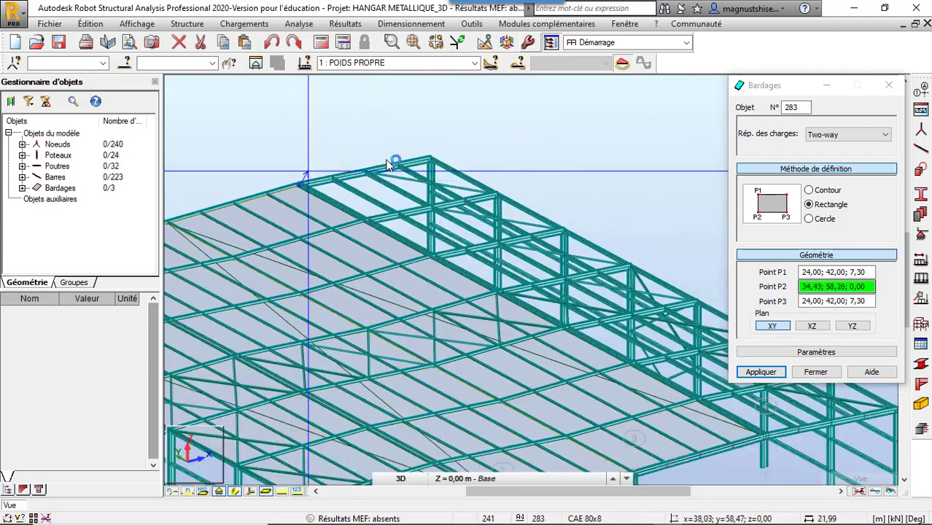
scroll(432, 160, up, 4)
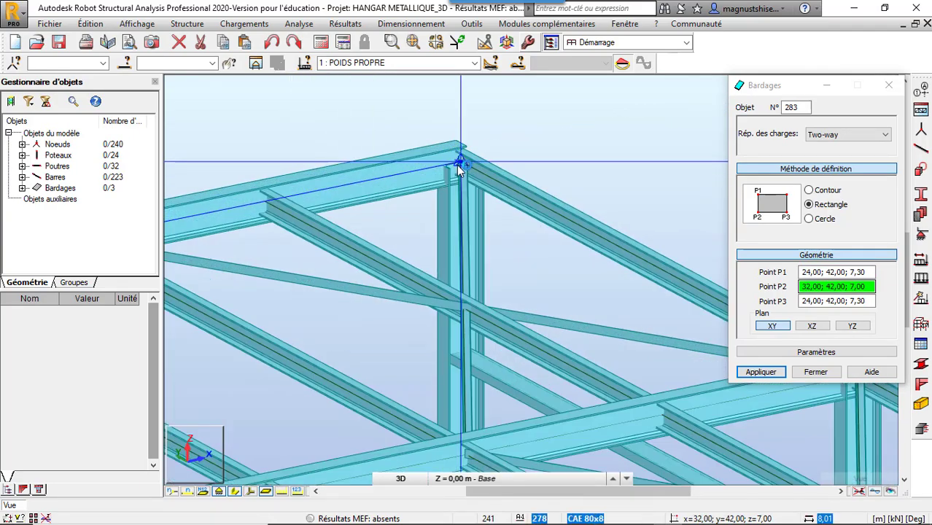
click(460, 162)
scroll(429, 150, down, 5)
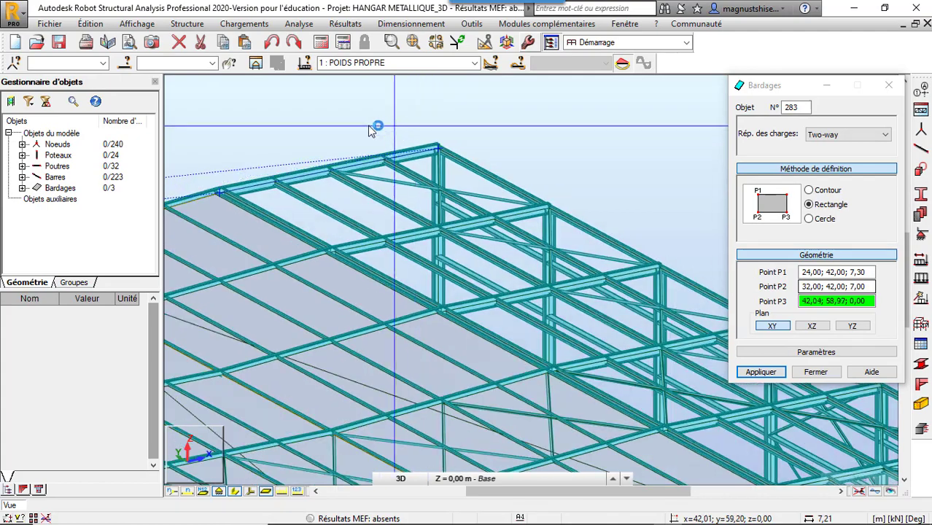
scroll(649, 280, up, 4)
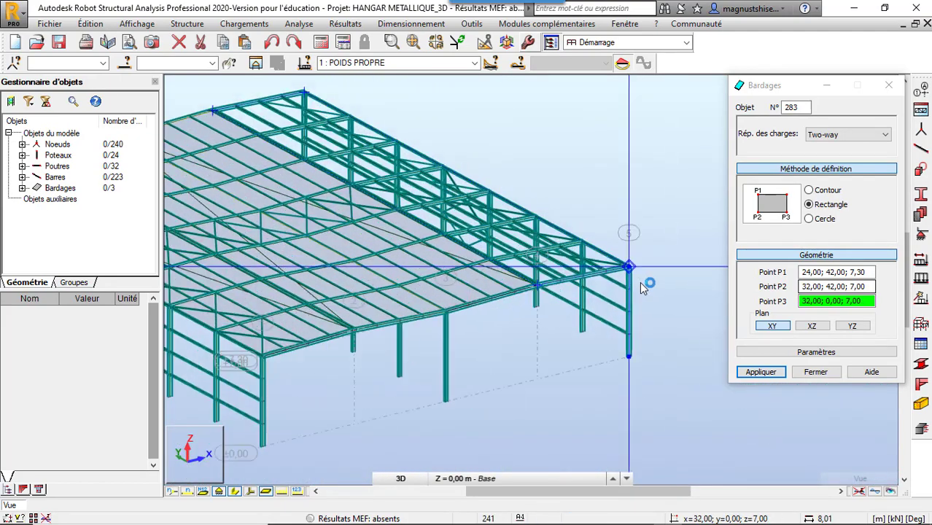
scroll(617, 262, up, 2)
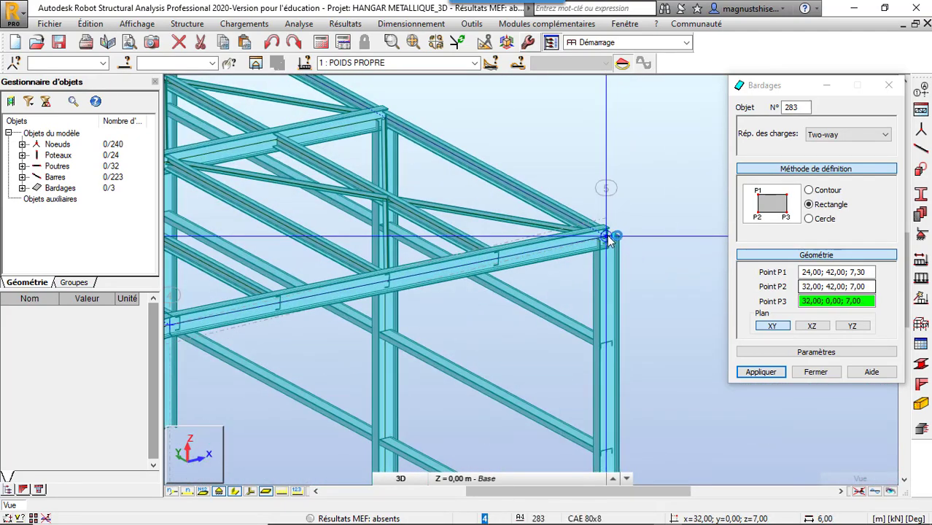
click(608, 238)
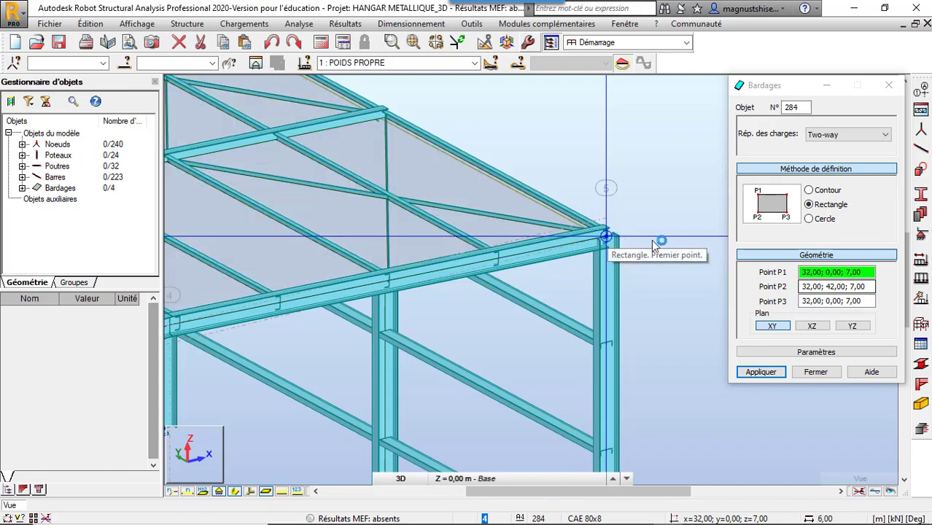
scroll(703, 269, down, 2)
scroll(704, 268, down, 4)
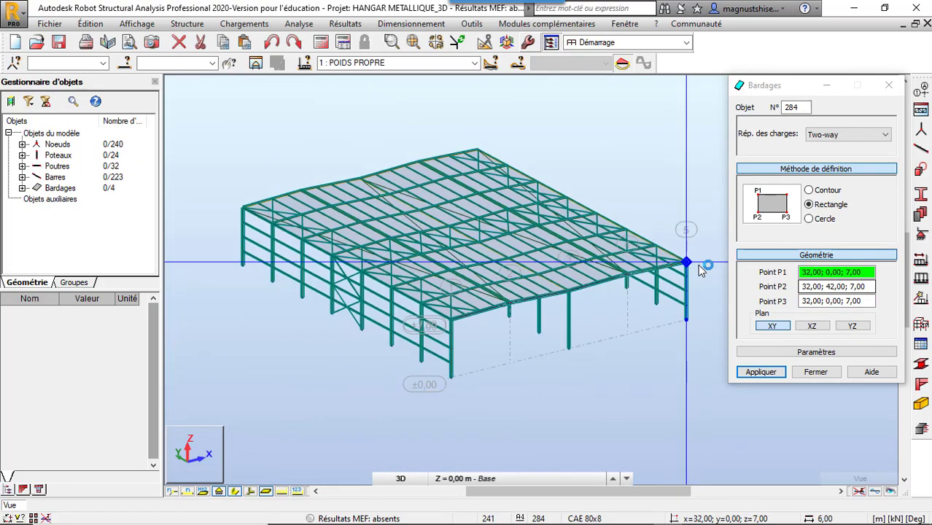
click(821, 372)
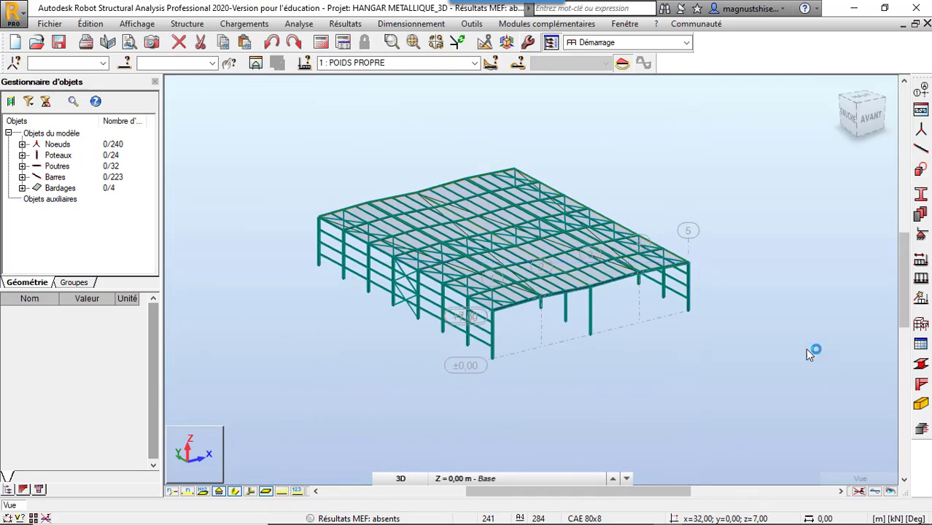
Add a permanent load case of structural sub-nature named POIDS TOITURE.
scroll(508, 186, up, 2)
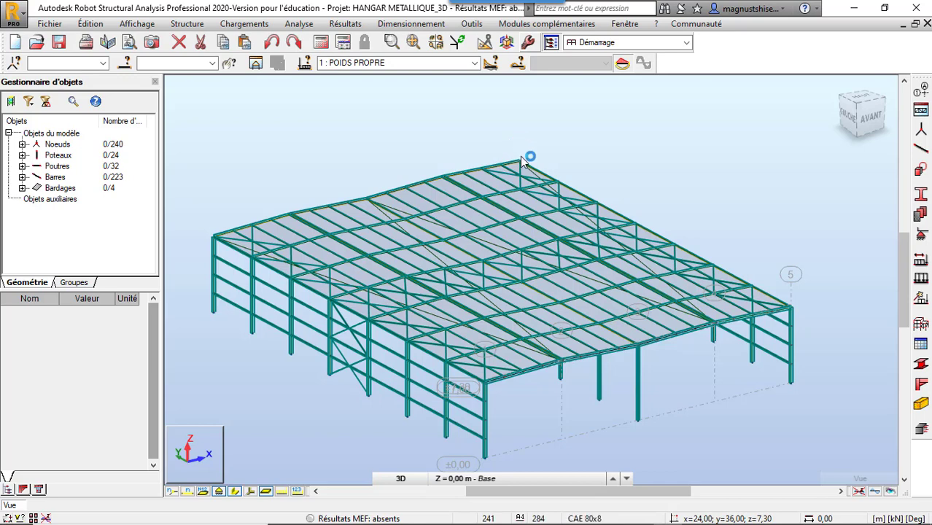
click(920, 261)
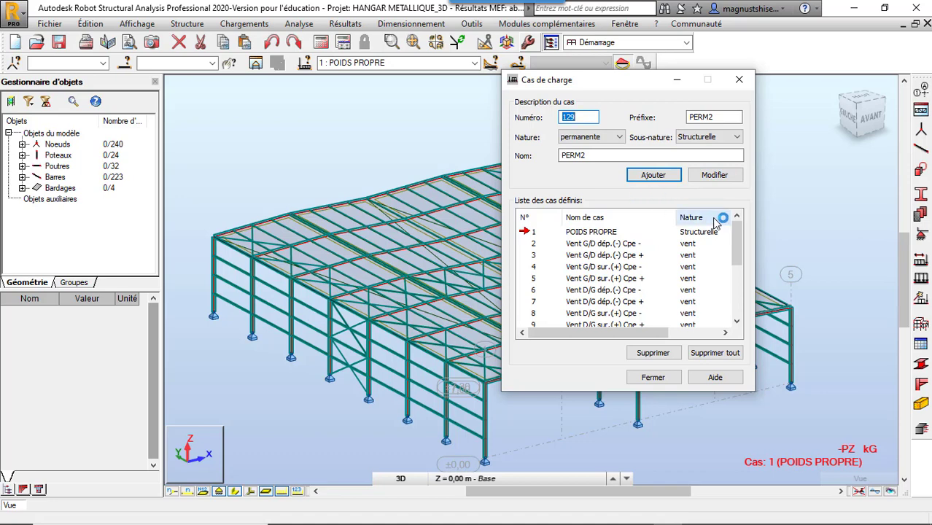
drag(737, 252, 739, 308)
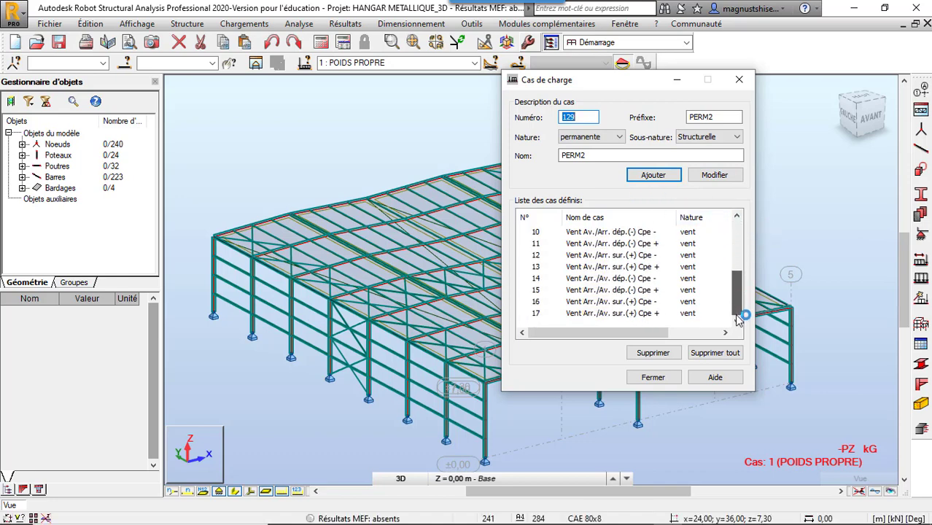
drag(597, 148, 558, 166)
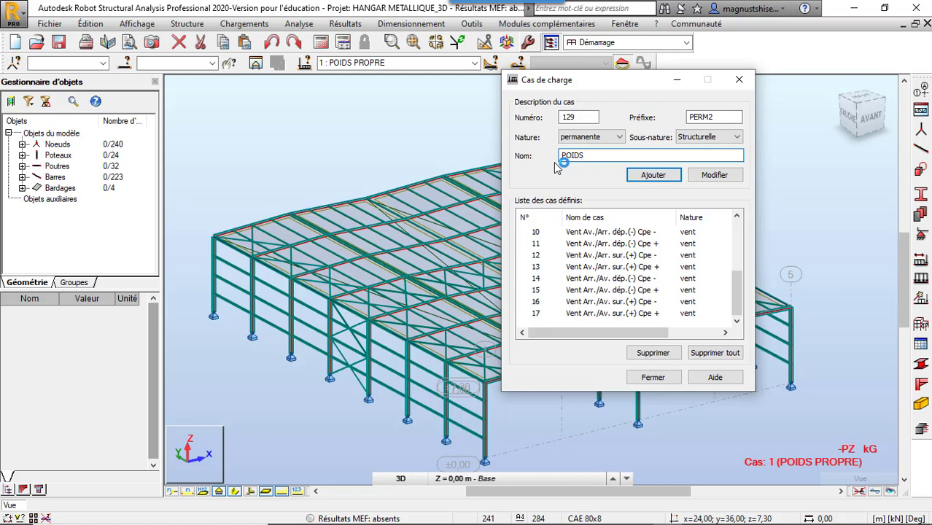
text(POIDS TOITURE)
click(663, 181)
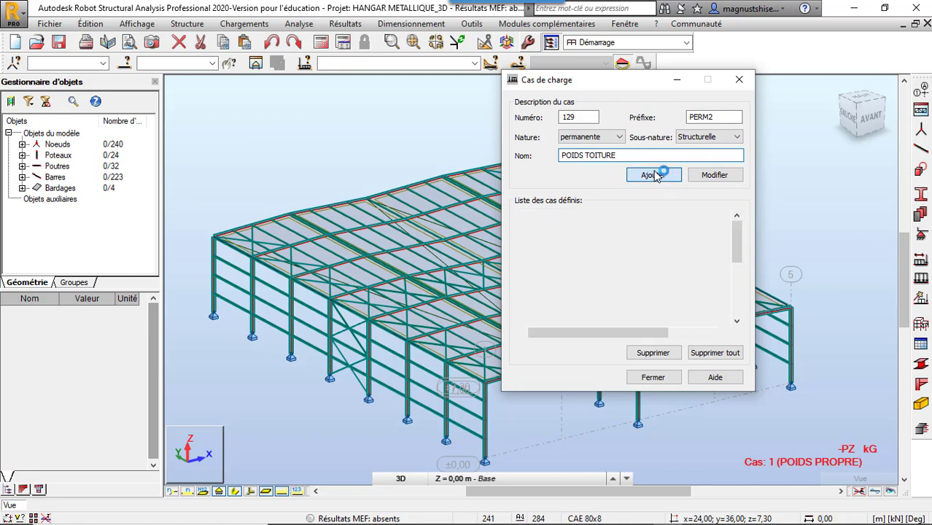
Add a load case named Entretien with nature d'exploitation and sub-nature Catégorie A.
click(619, 137)
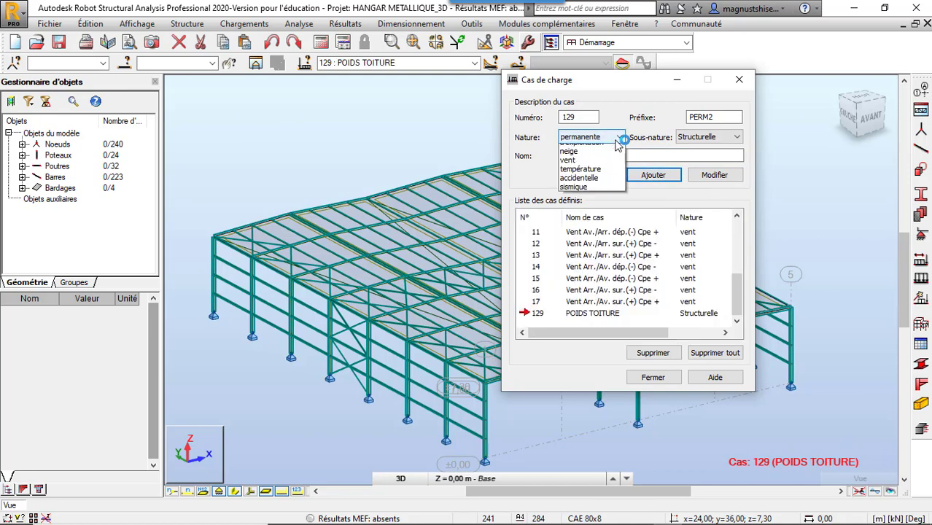
click(581, 157)
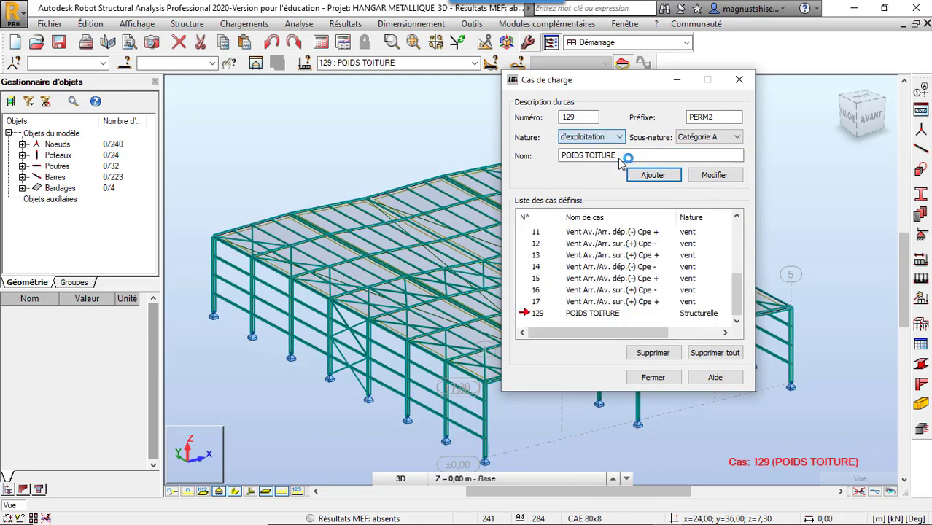
drag(617, 156, 560, 156)
text(Entret)
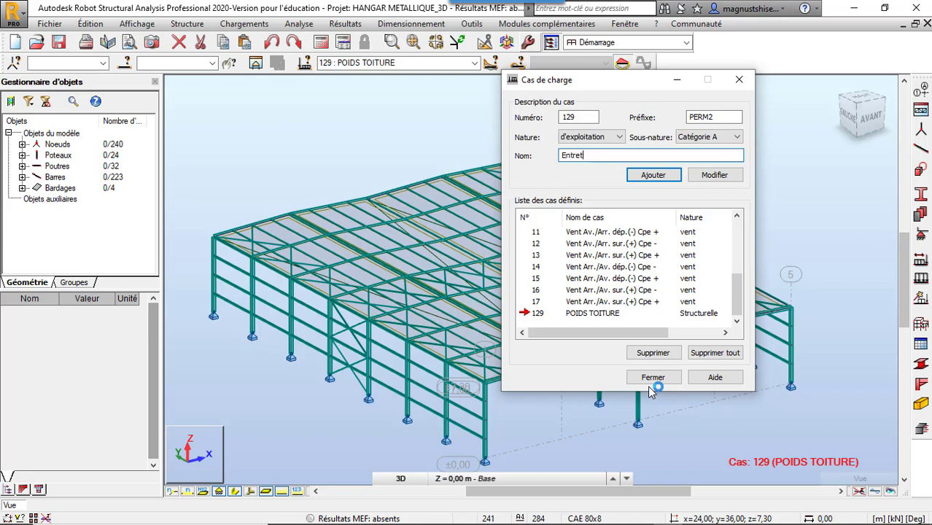
text(ien)
click(664, 180)
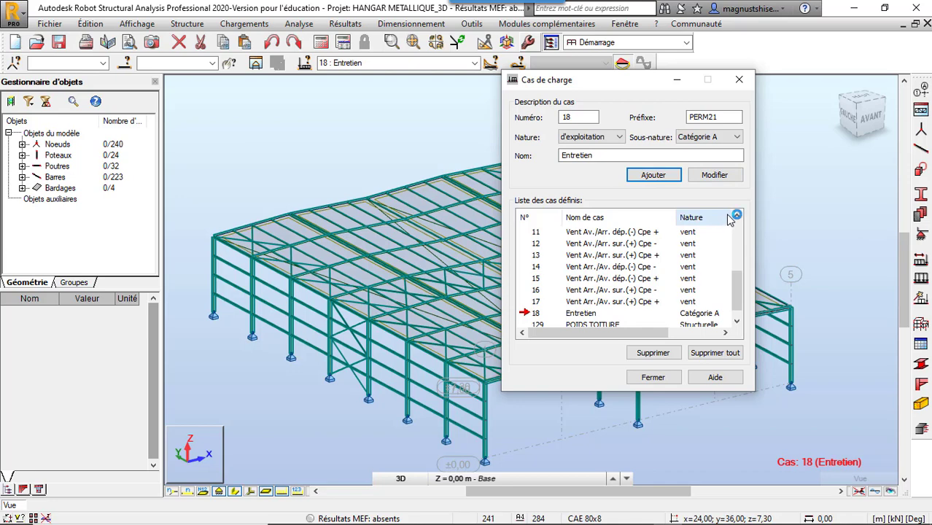
Make POIDS TOITURE the current load case and define a uniform surface load of -0,25 kPa along global Z.
click(737, 321)
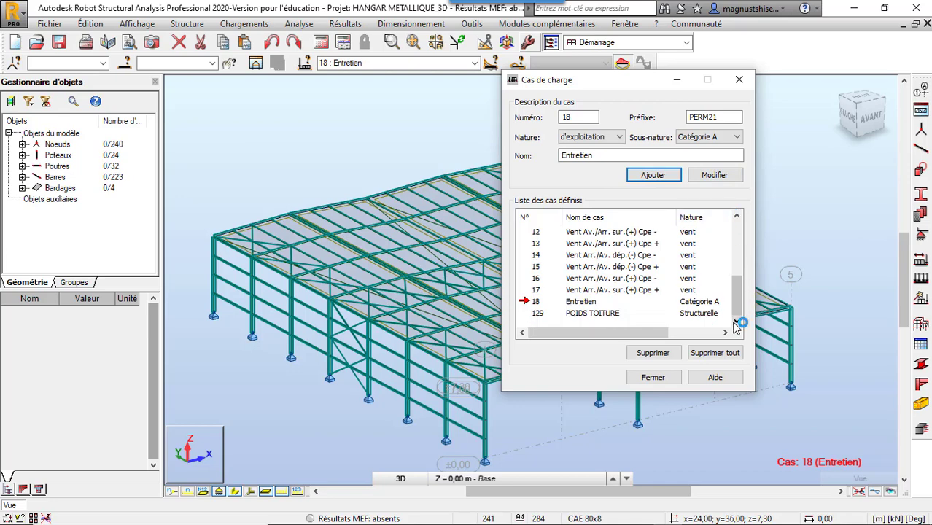
click(538, 314)
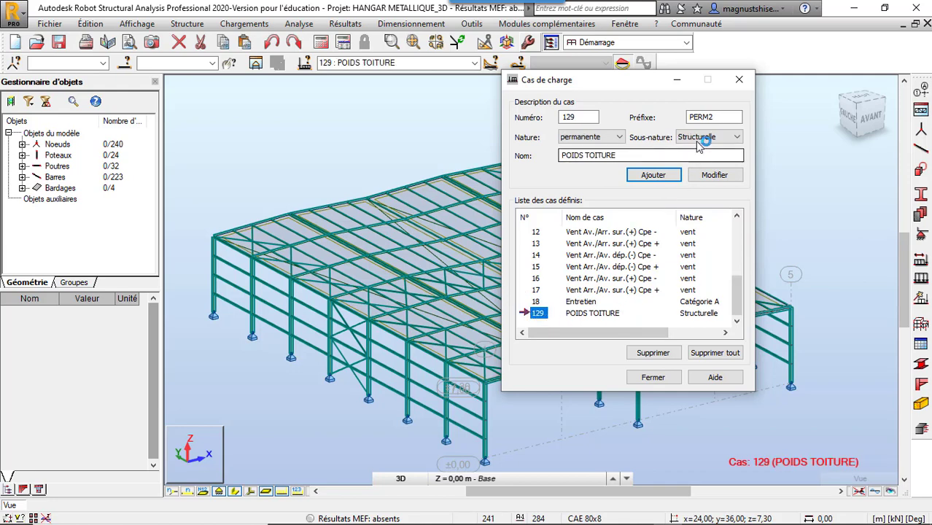
click(739, 80)
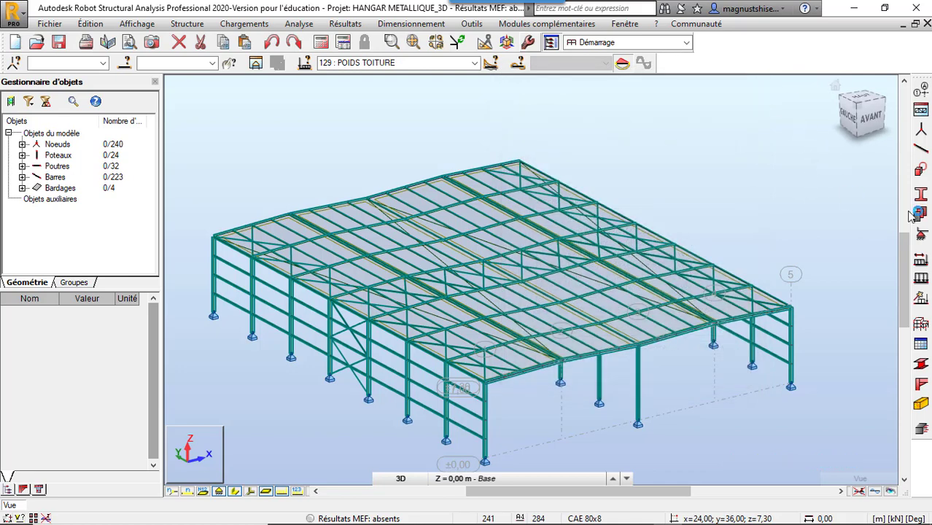
click(921, 279)
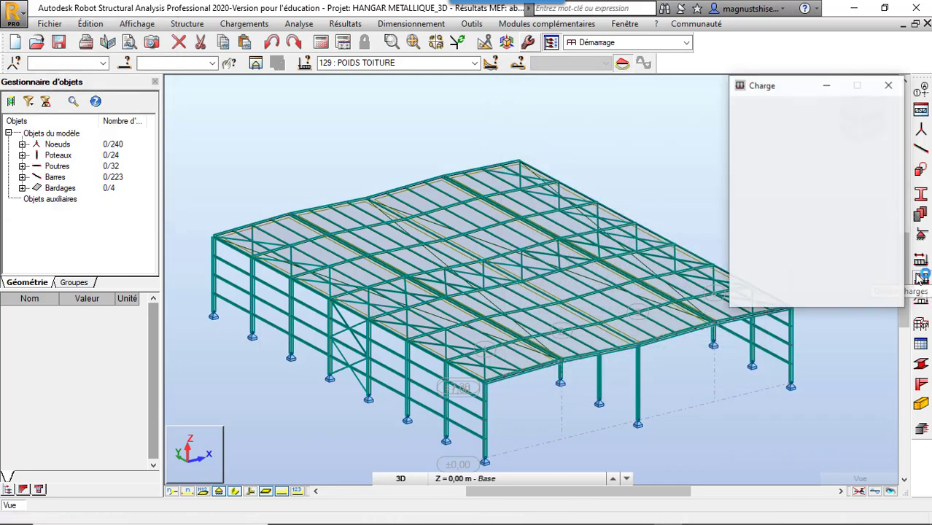
click(815, 139)
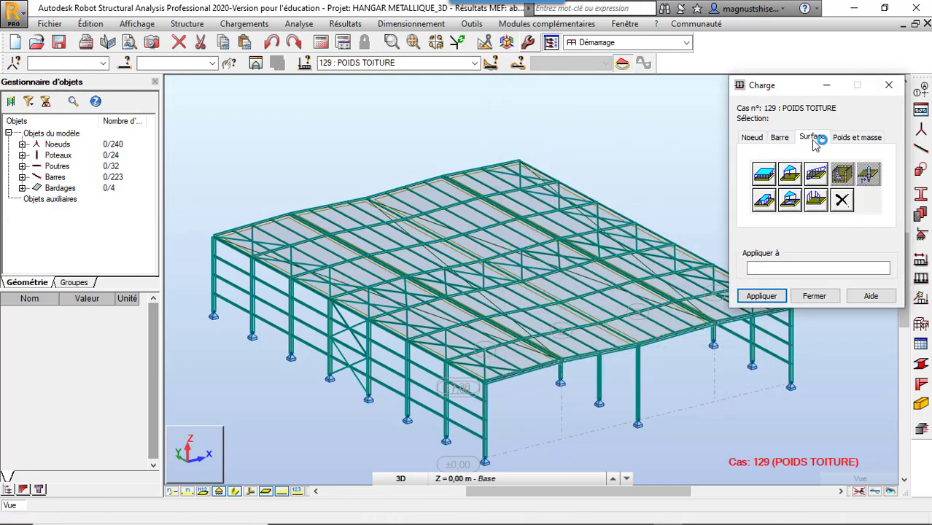
click(764, 174)
double_click(837, 262)
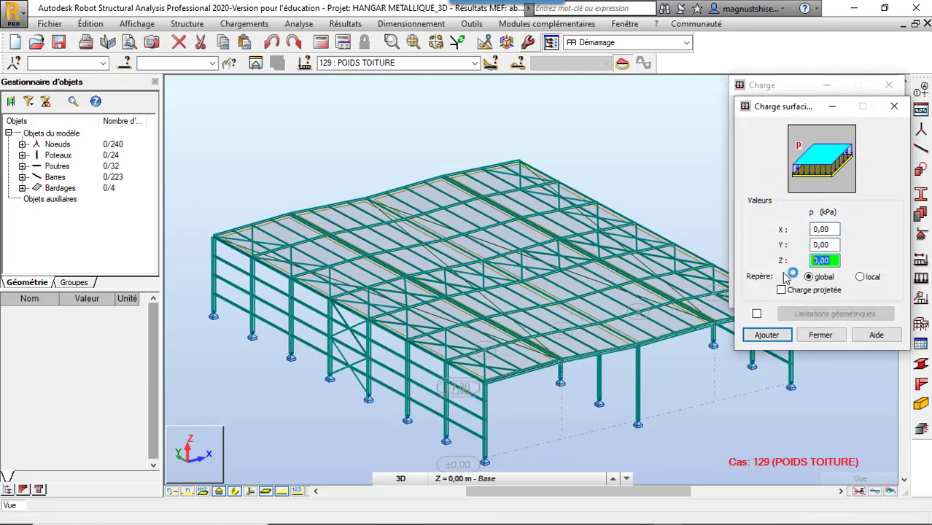
click(773, 278)
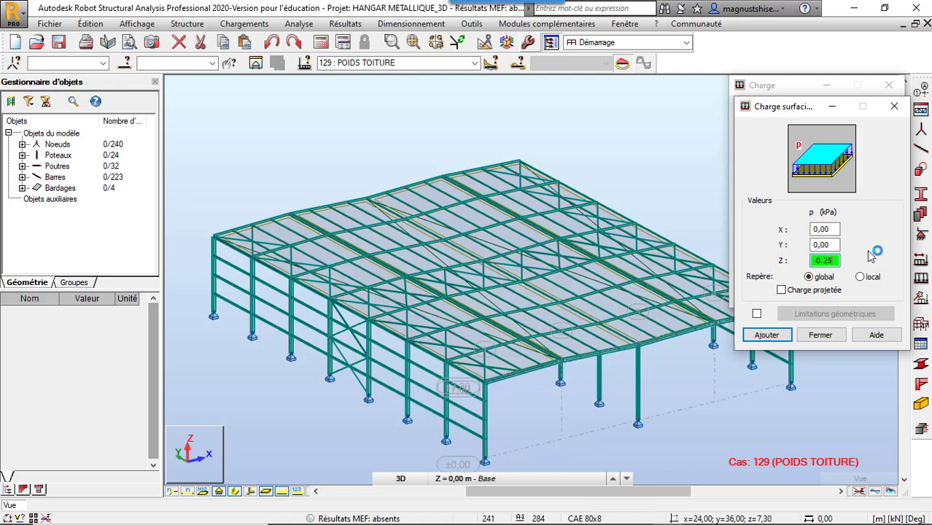
click(783, 338)
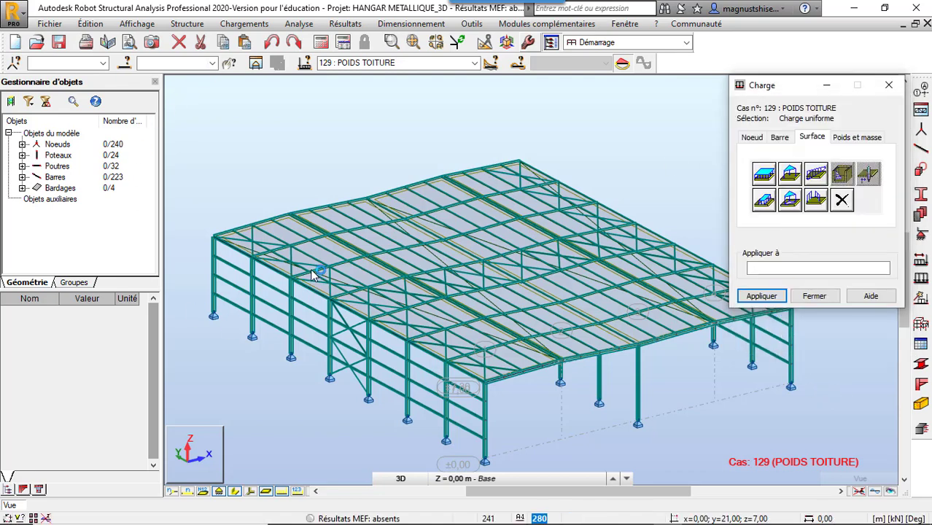
Select all the roof cladding panels and apply the uniform surface load to them.
right_click(64, 189)
click(92, 216)
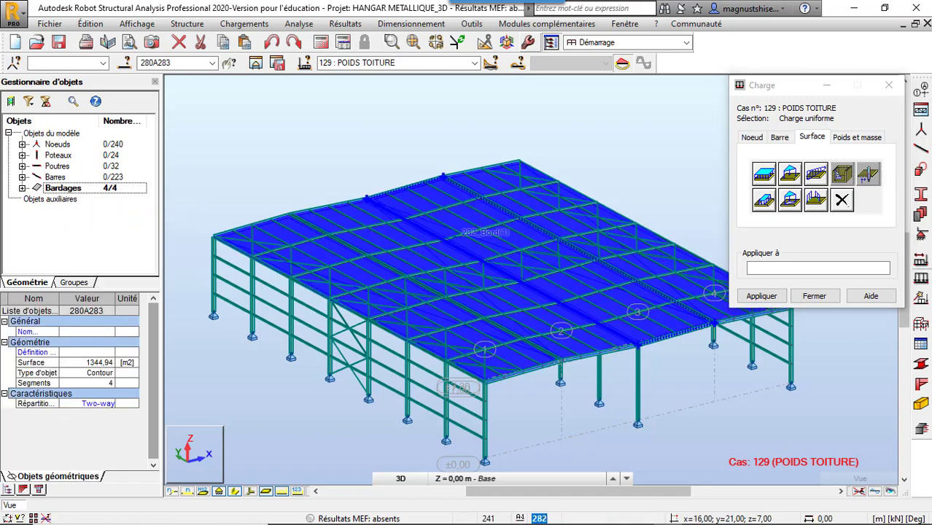
click(841, 265)
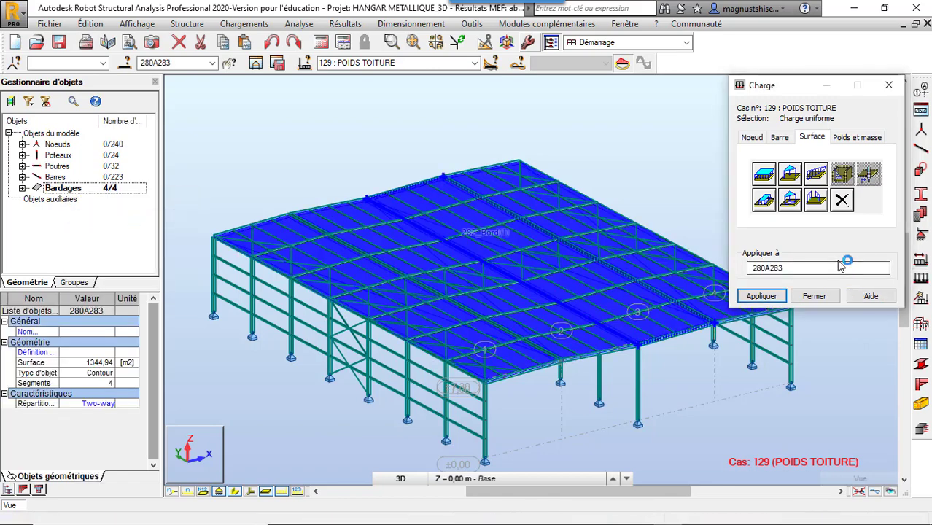
click(771, 299)
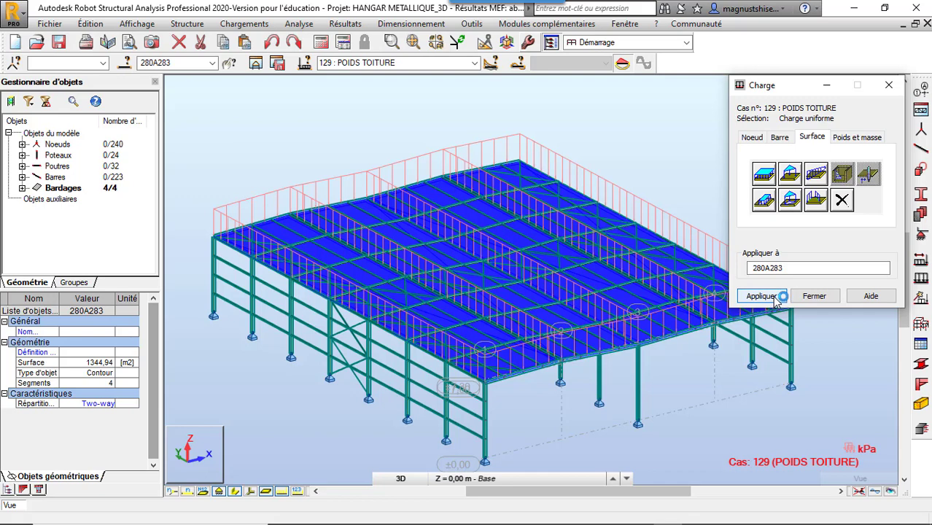
Switch to the Entretien load case and apply a uniform surface load of -0,8 kPa along global Z to panels 280A283.
click(475, 64)
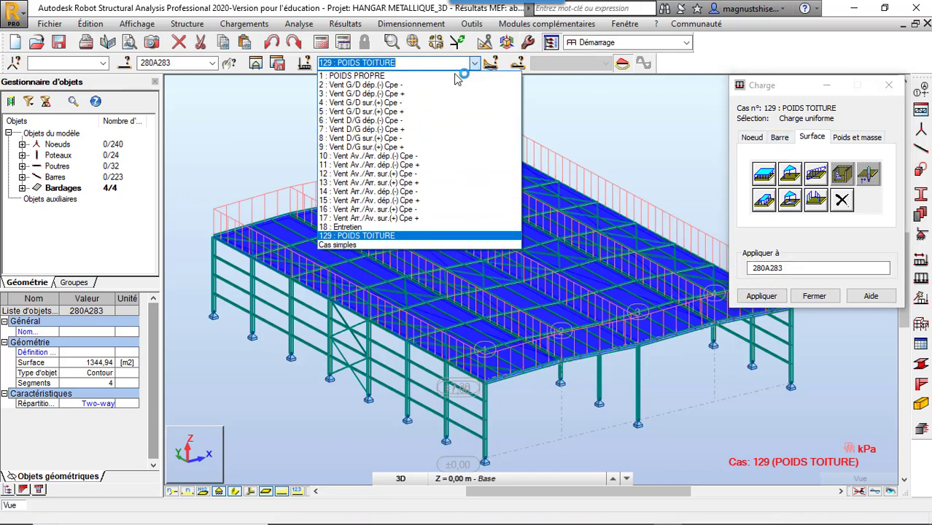
click(391, 227)
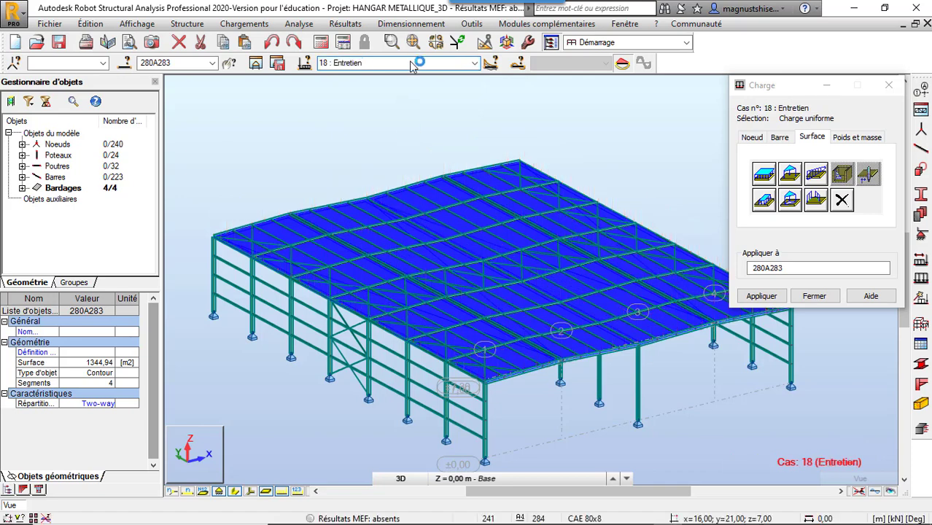
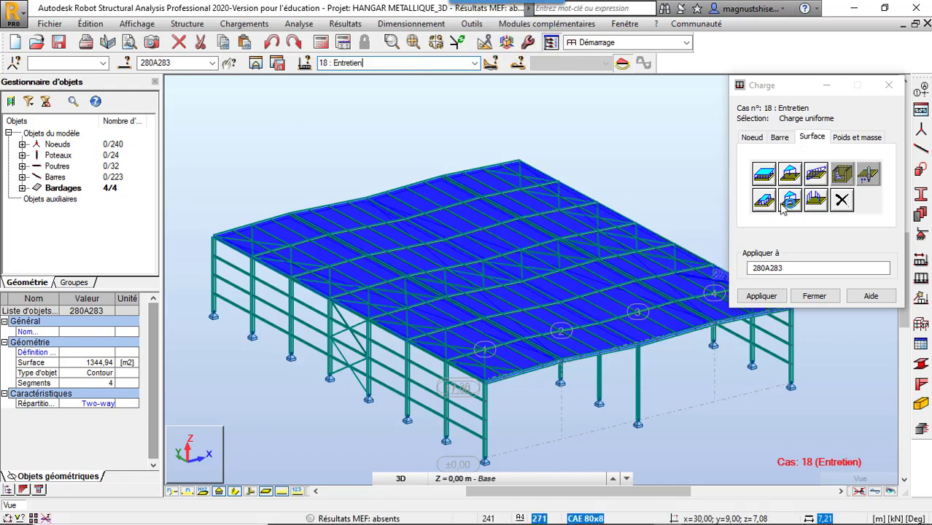
click(765, 175)
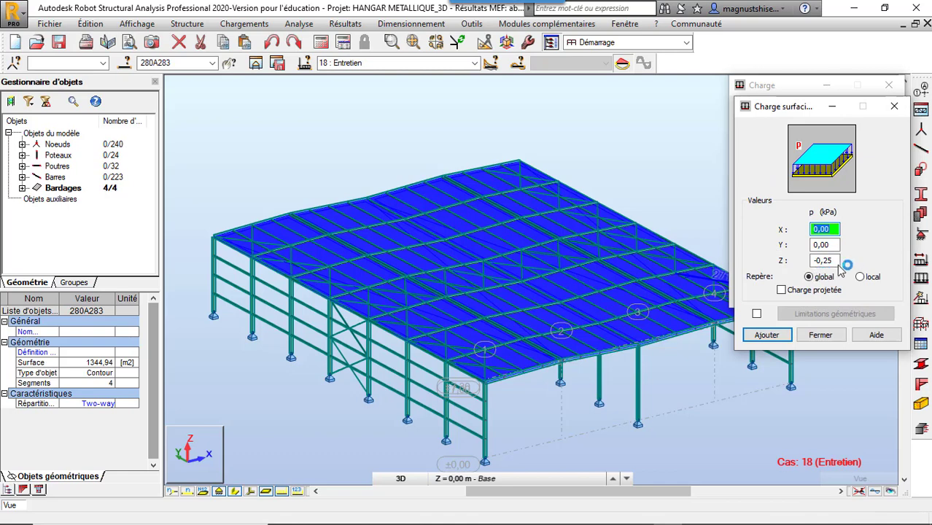
double_click(836, 262)
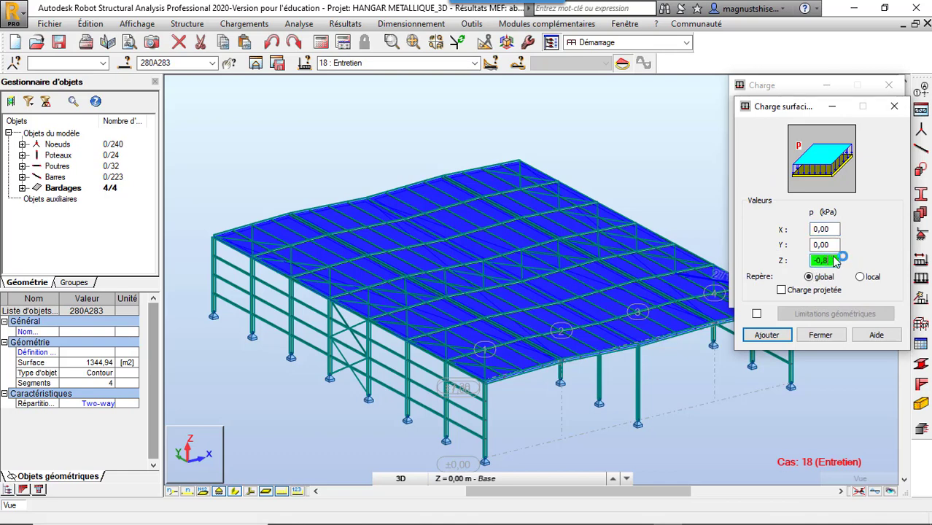
click(766, 334)
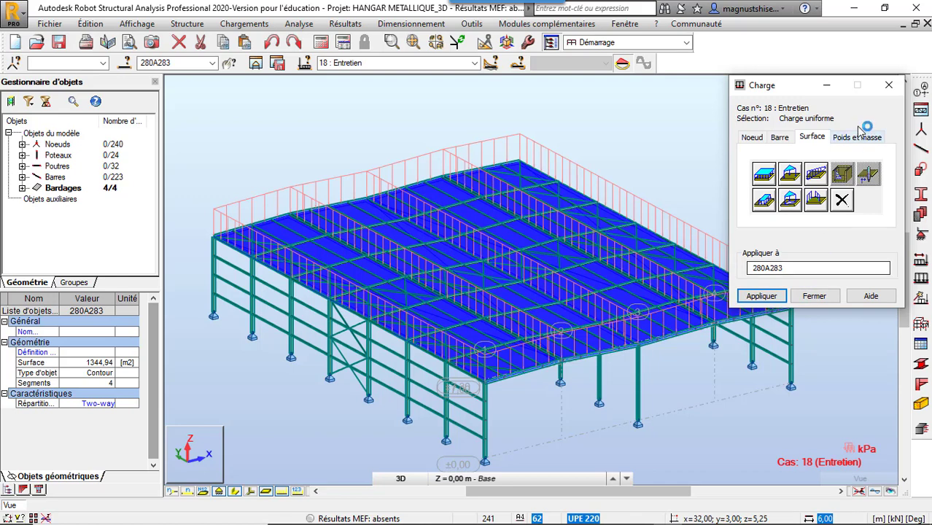
Close the load definition and select all bars sharing the section of wall bracing bar 232.
click(886, 90)
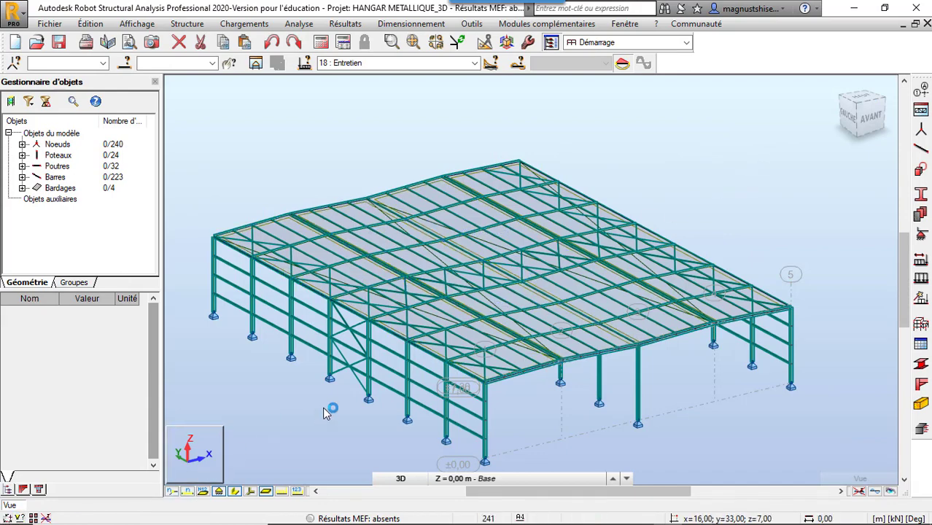
scroll(329, 410, up, 4)
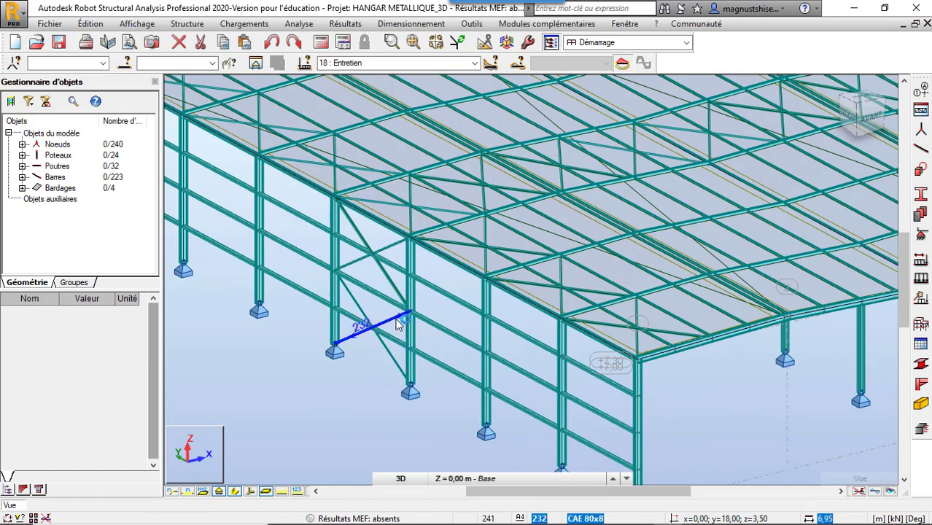
scroll(416, 343, down, 6)
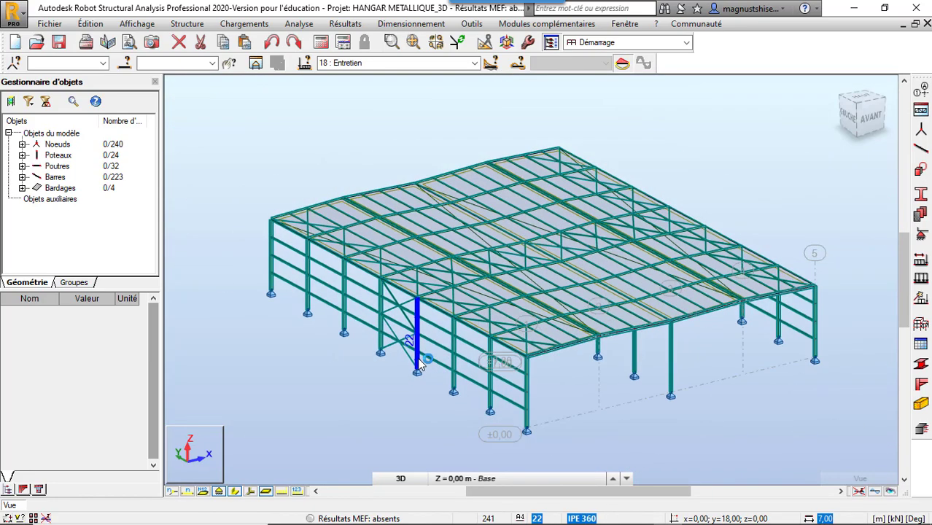
scroll(408, 365, up, 2)
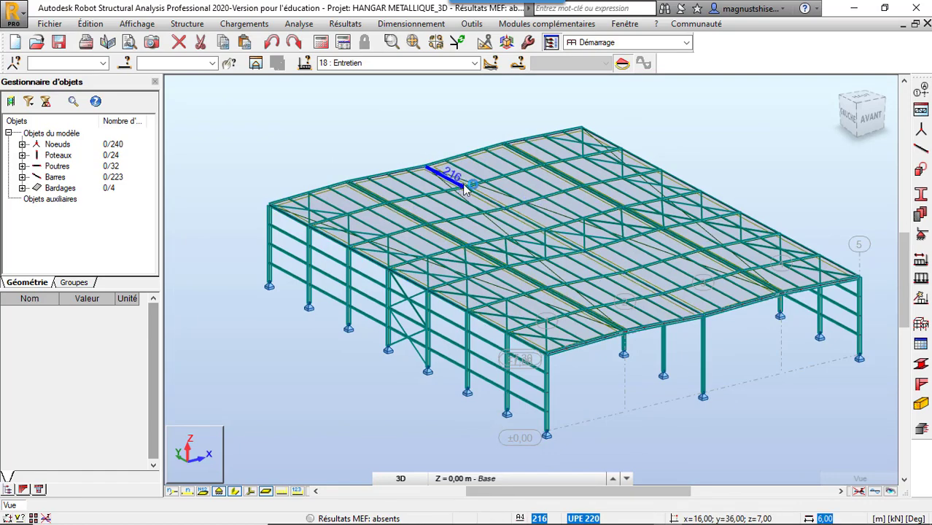
scroll(400, 360, up, 2)
scroll(399, 360, up, 2)
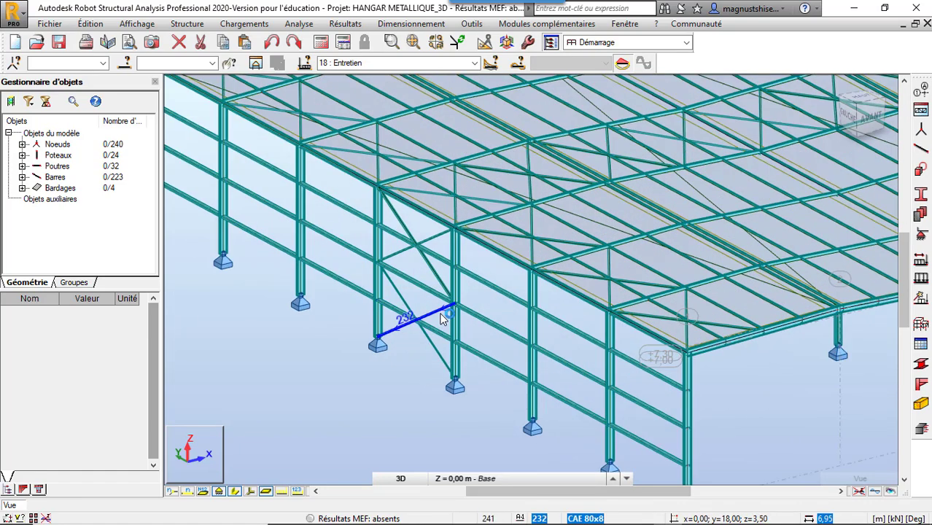
click(442, 316)
right_click(441, 318)
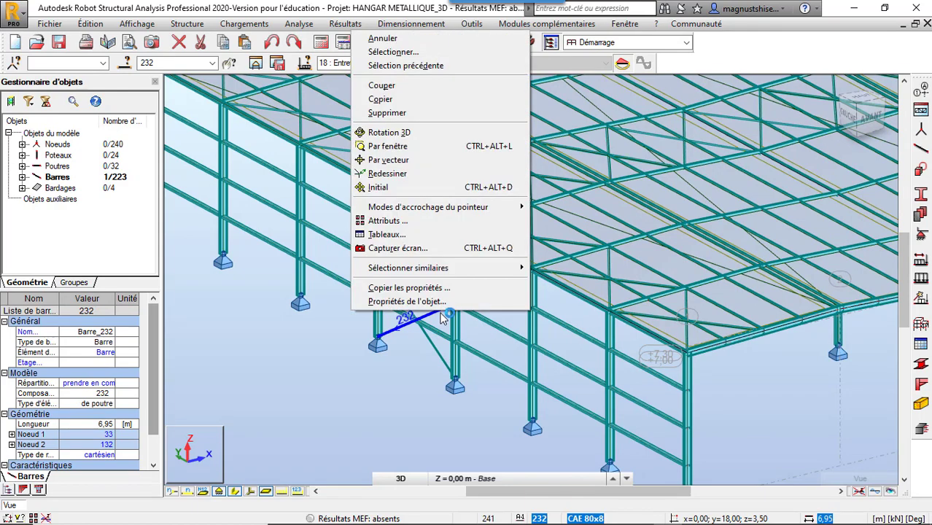
mouse_move(452, 267)
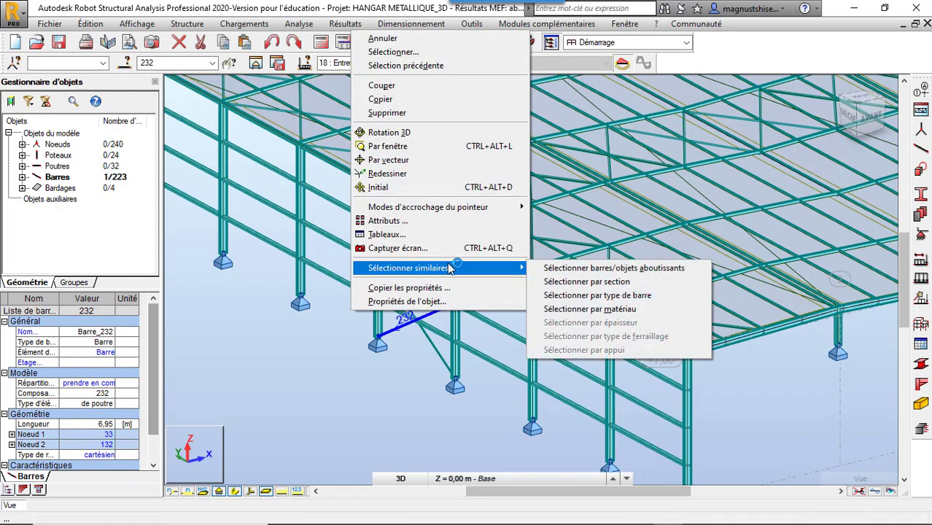
click(624, 283)
scroll(641, 348, down, 5)
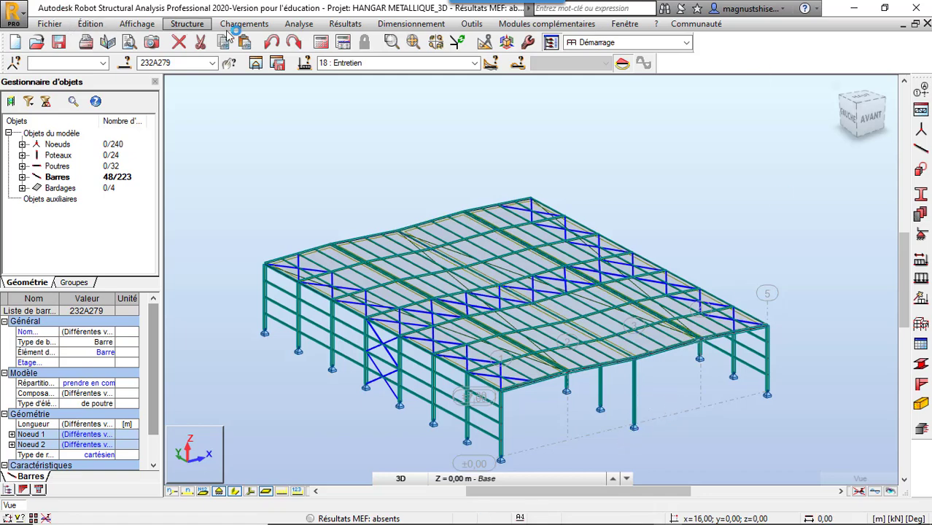
Define bars 232A279 as truss bars carrying only axial forces, with the tension- or compression-only option turned off.
click(188, 24)
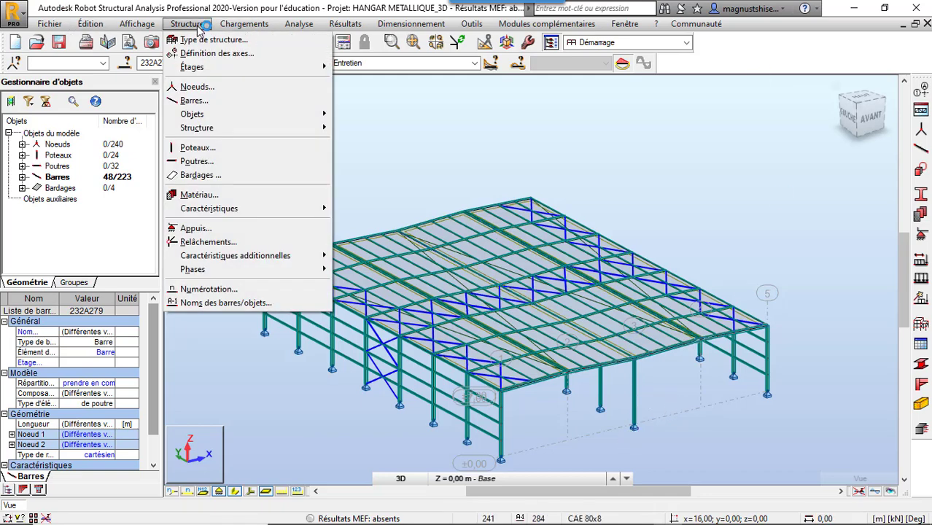
mouse_move(230, 255)
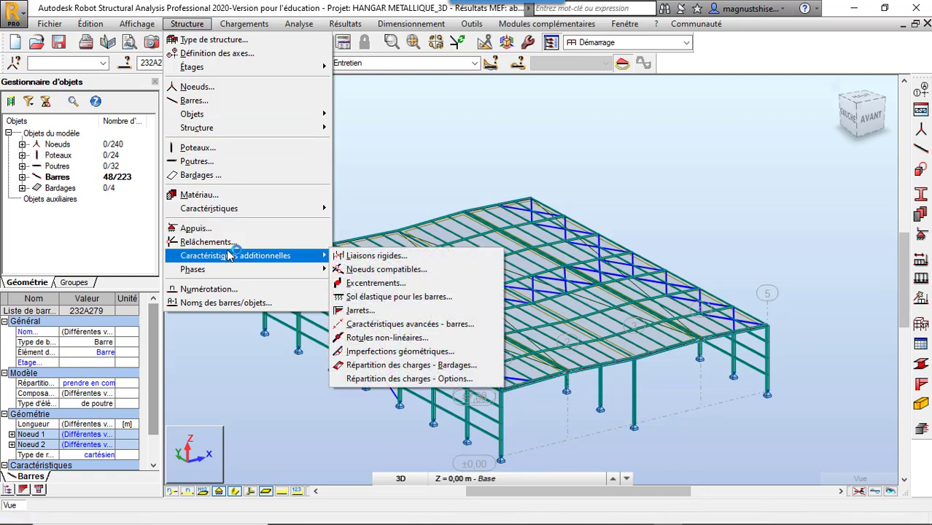
click(441, 333)
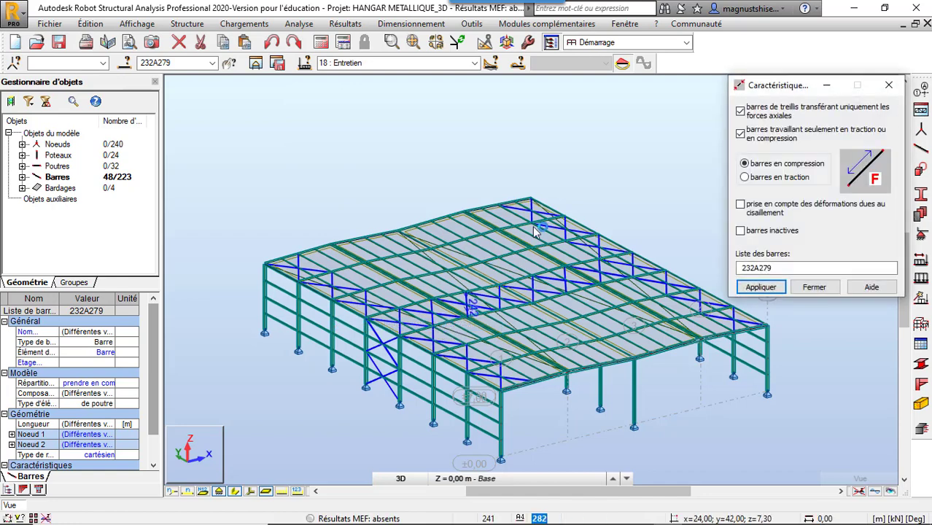
click(741, 134)
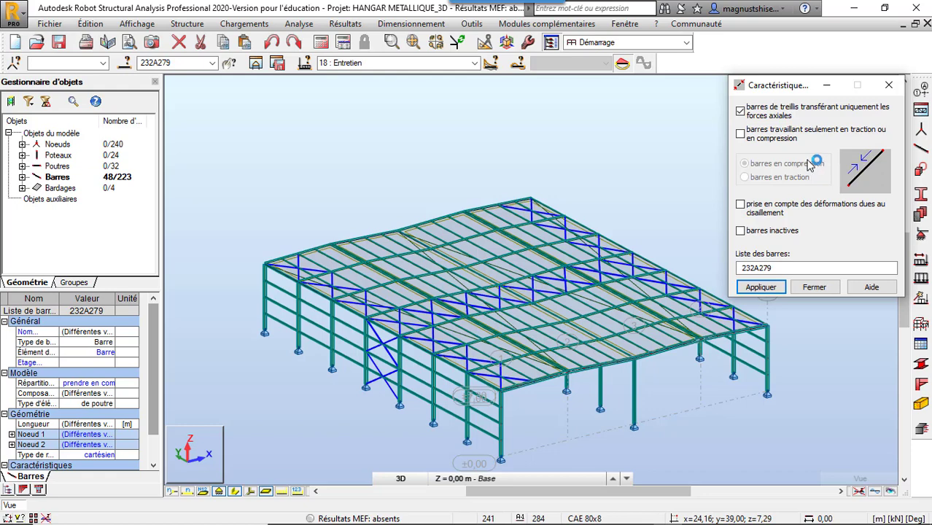
click(759, 287)
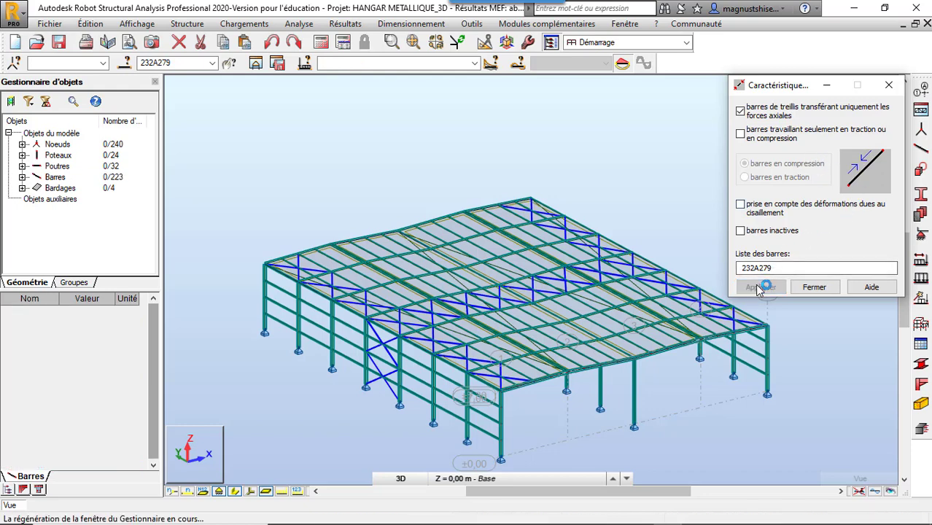
click(820, 289)
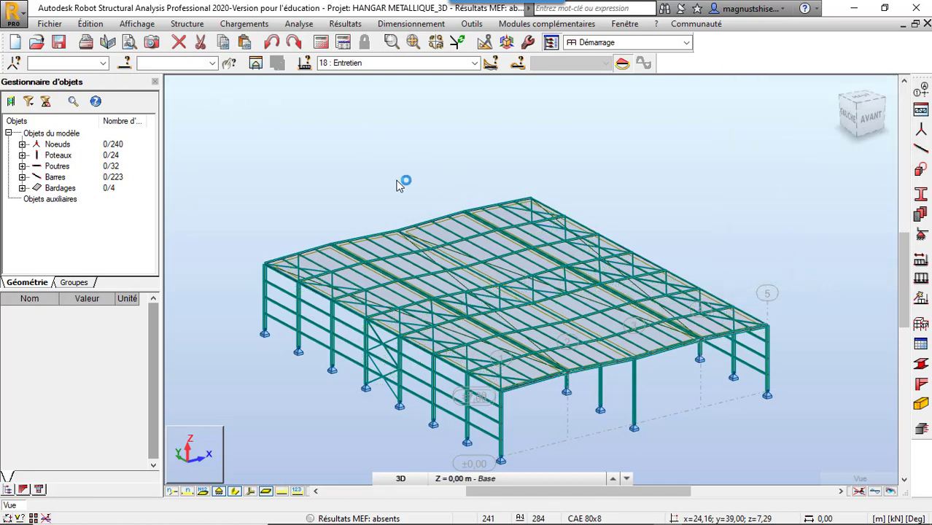
scroll(307, 175, down, 3)
scroll(241, 253, up, 4)
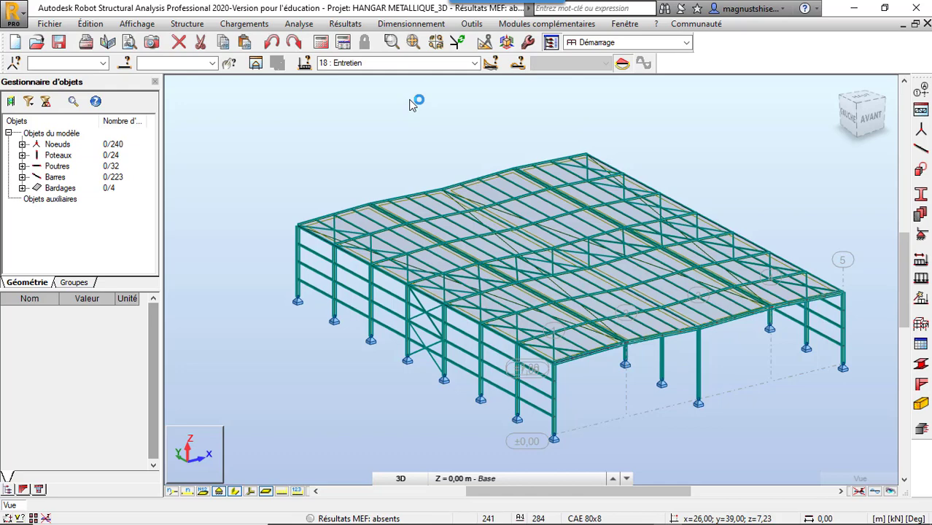
right_click(331, 126)
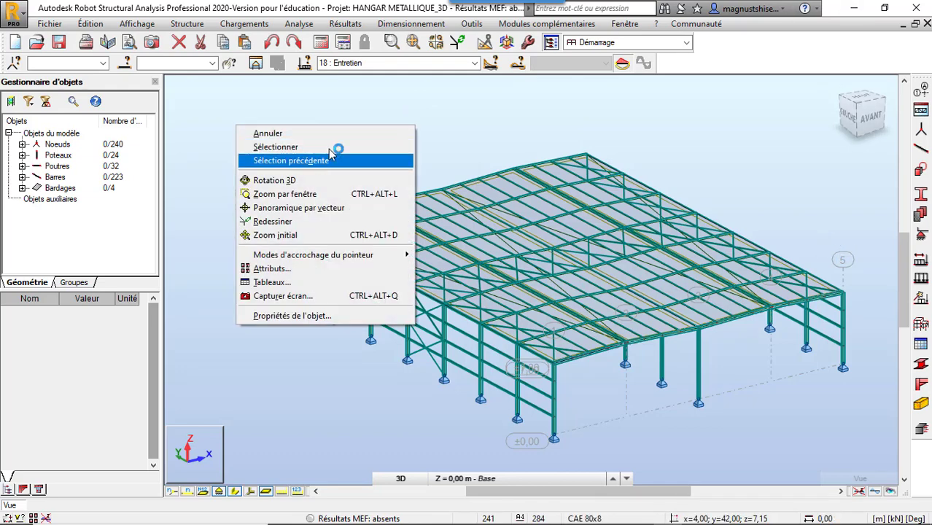
click(364, 104)
click(475, 64)
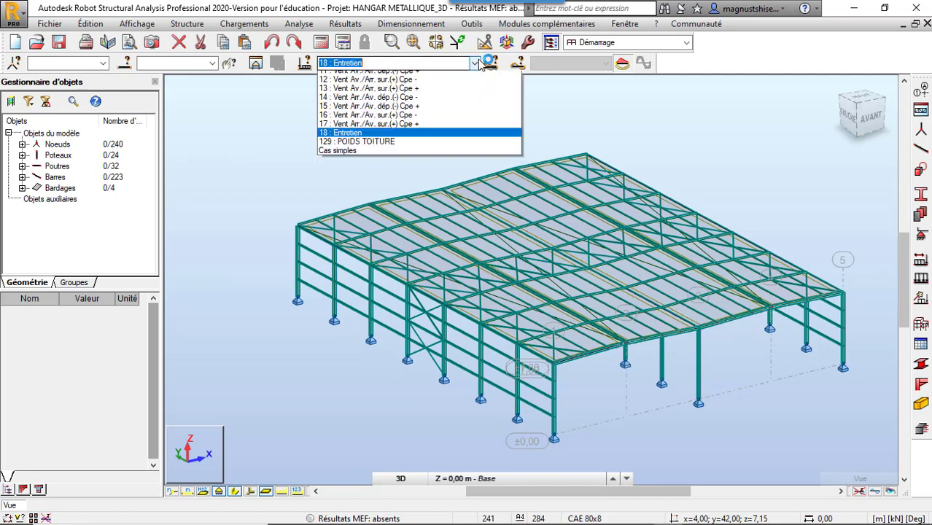
click(430, 64)
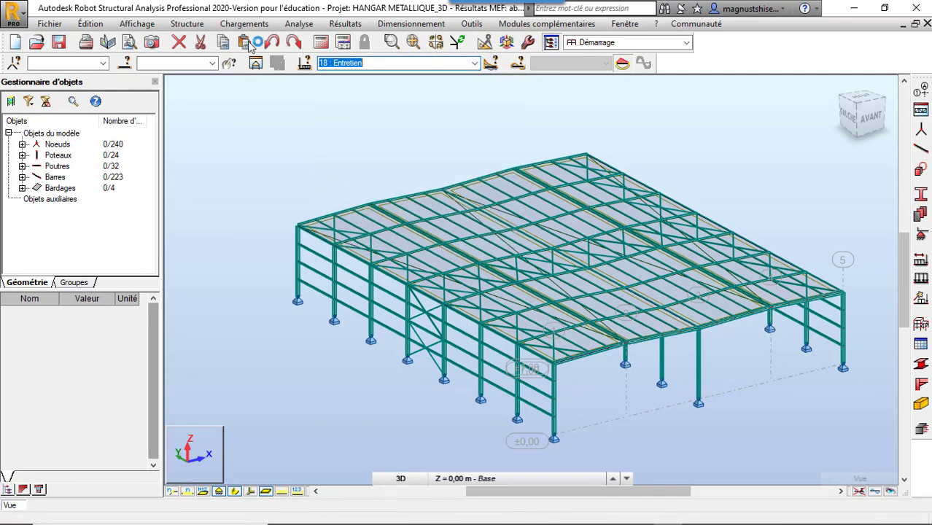
Set up complete automatic load combinations for ELU and ELS only, excluding ACC and FEU.
click(249, 26)
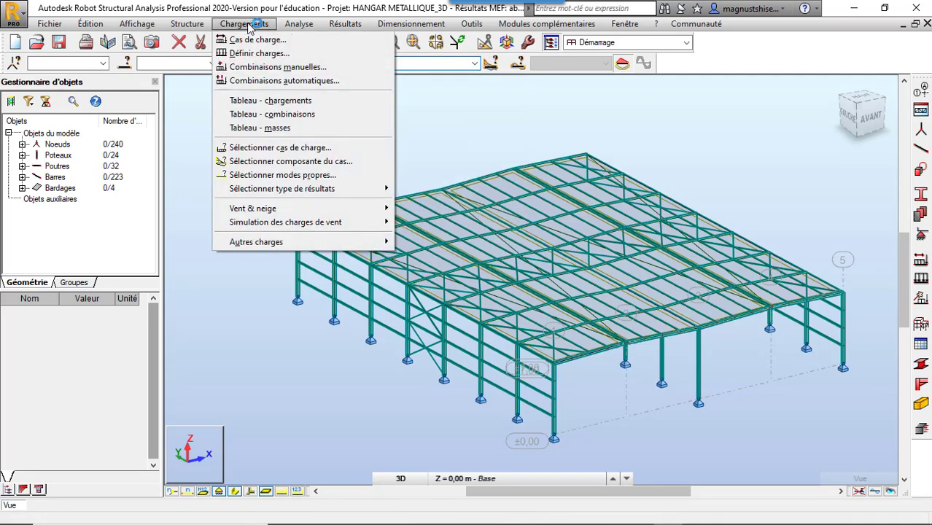
click(280, 80)
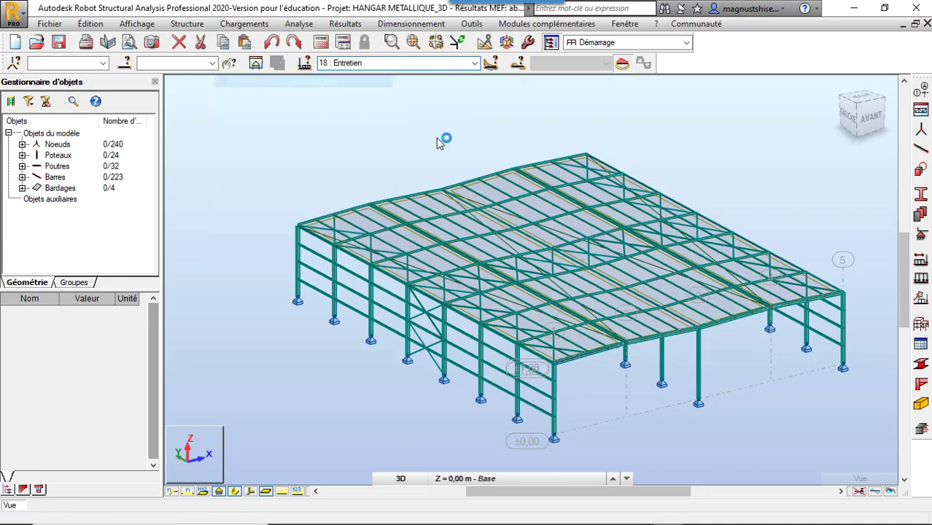
click(368, 222)
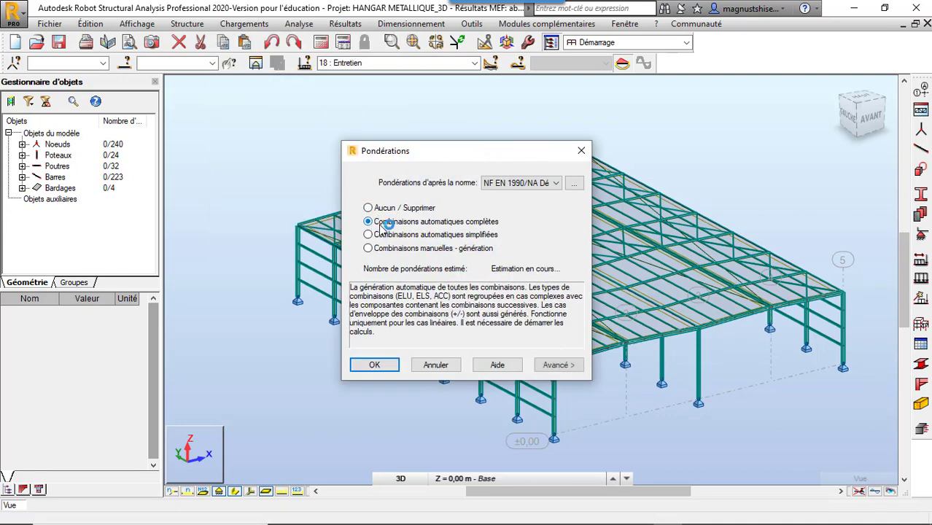
click(565, 365)
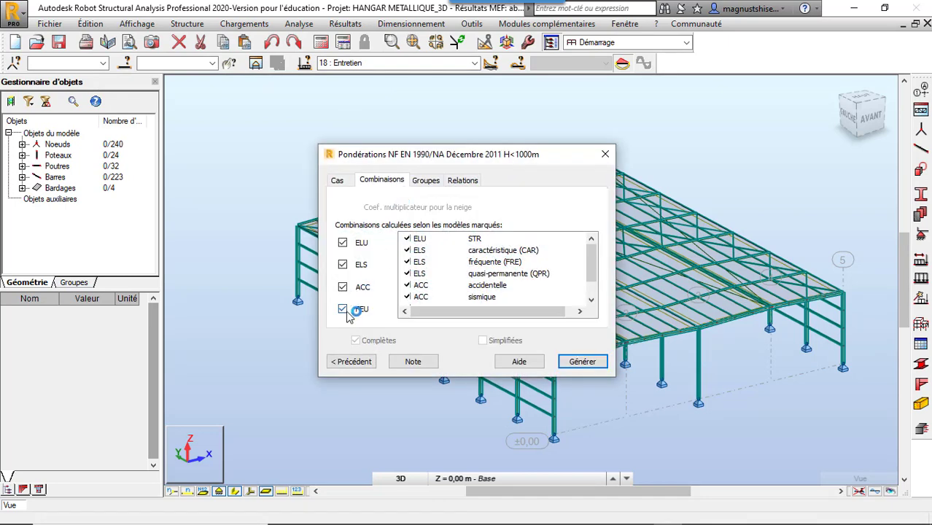
click(343, 310)
drag(466, 154, 357, 131)
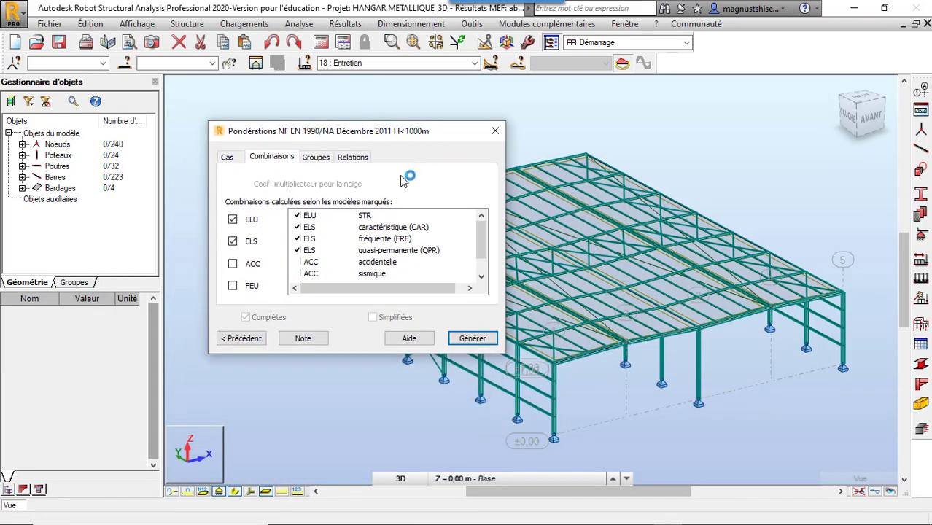
scroll(483, 270, down, 1)
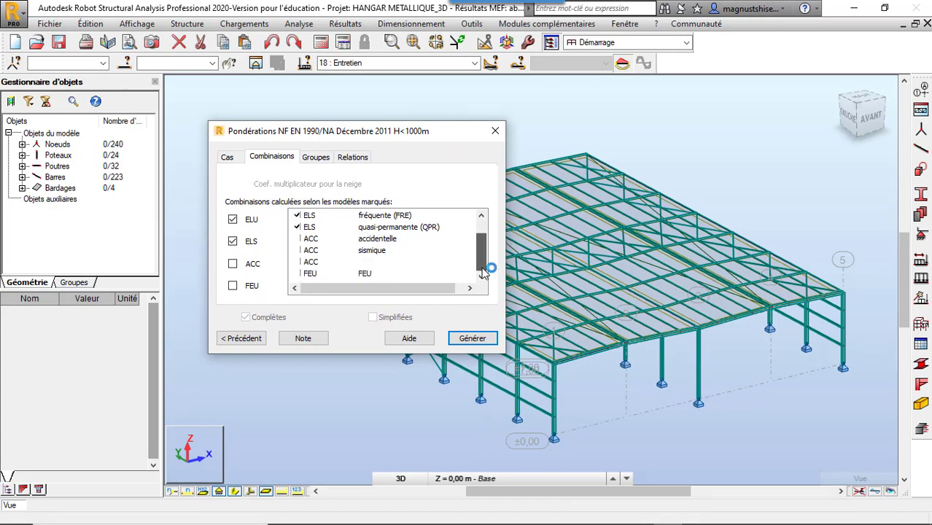
scroll(488, 244, up, 1)
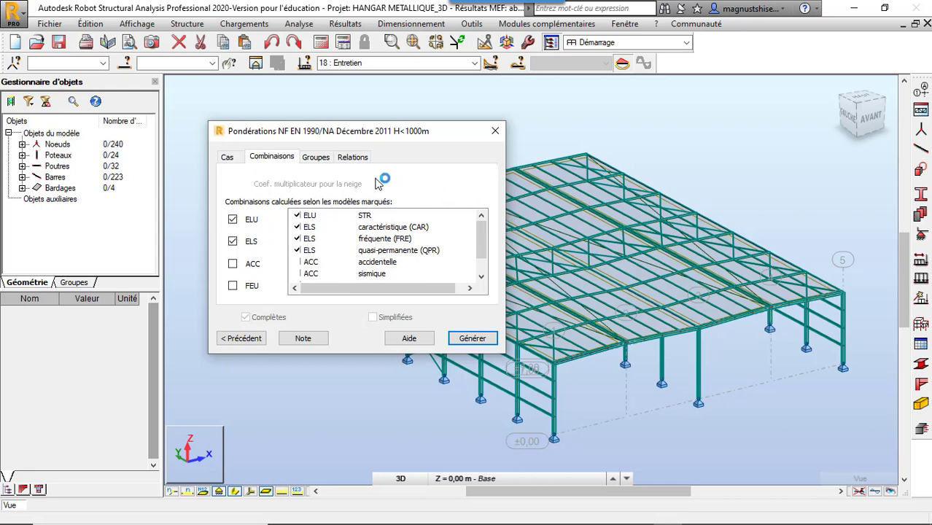
Review the combination groups and their operators for the permanente, d'exploitation and vent natures.
click(324, 158)
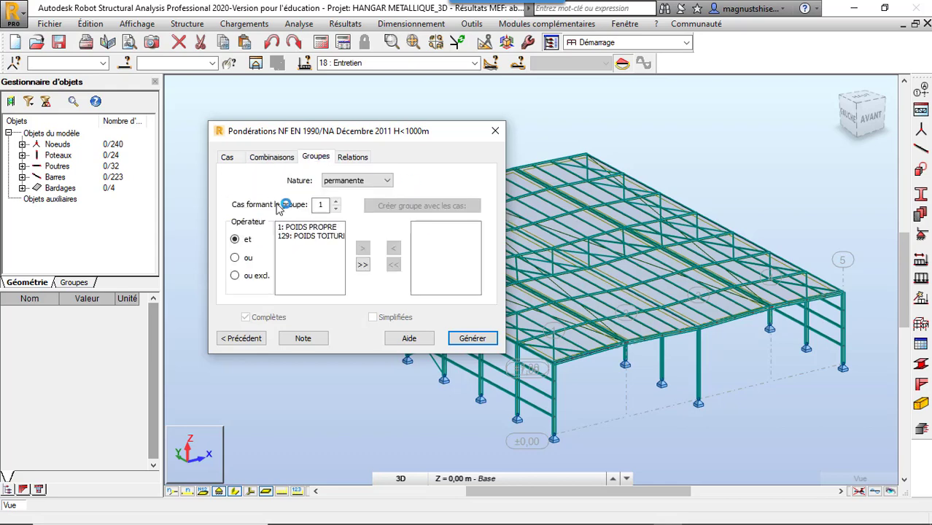
click(359, 181)
click(358, 200)
click(373, 182)
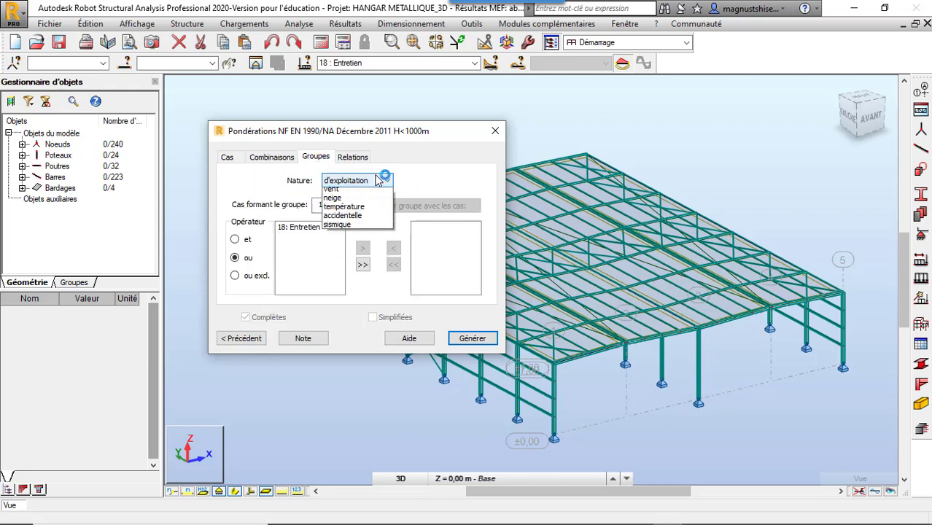
click(358, 200)
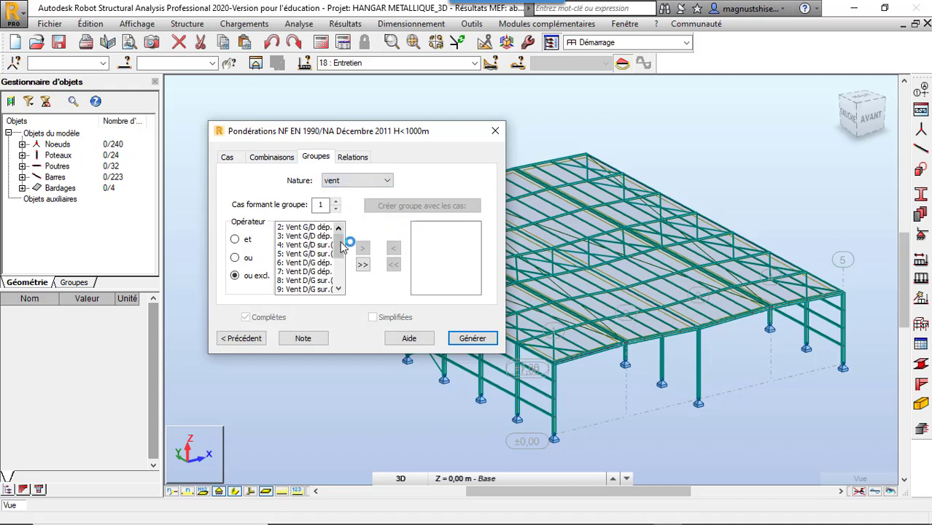
mouse_move(341, 246)
mouse_down()
mouse_move(337, 310)
mouse_move(348, 245)
mouse_up()
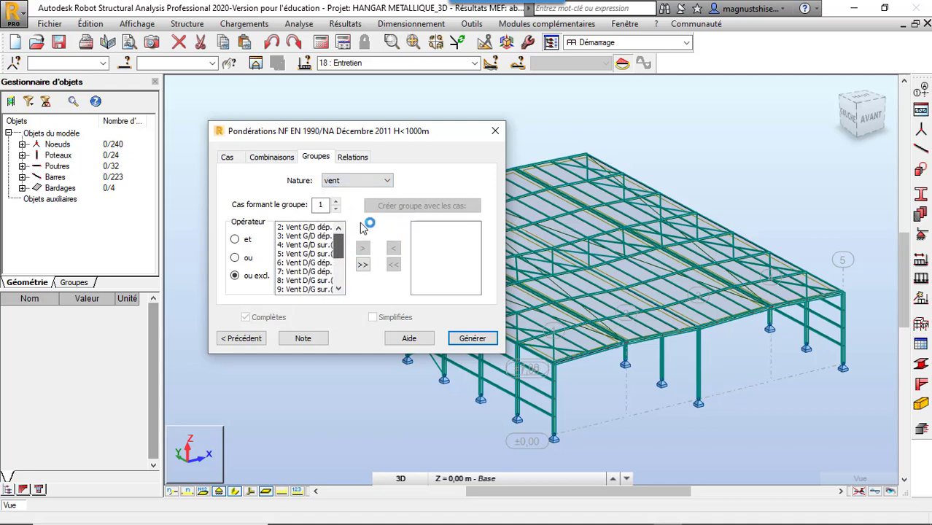
Check the relations for permanente, d'exploitation and vent, generate the combinations and run the structural calculation.
click(353, 158)
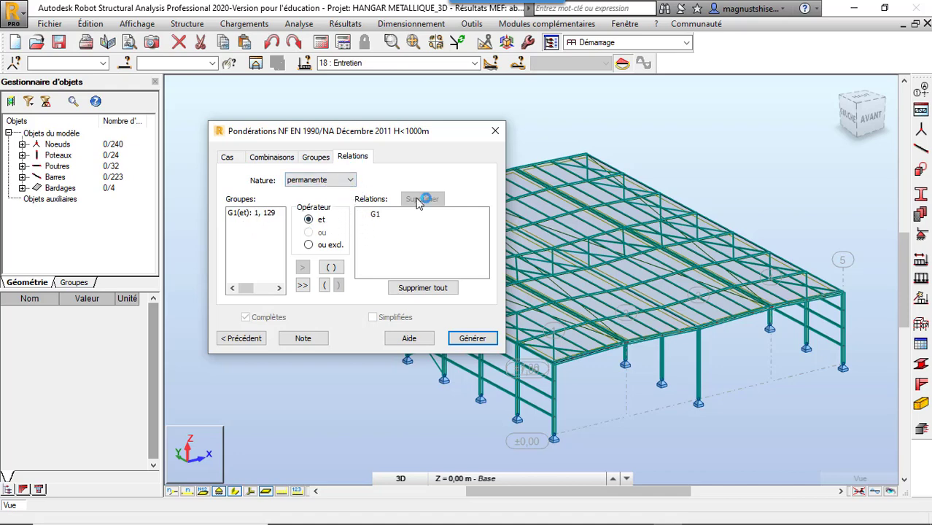
click(345, 182)
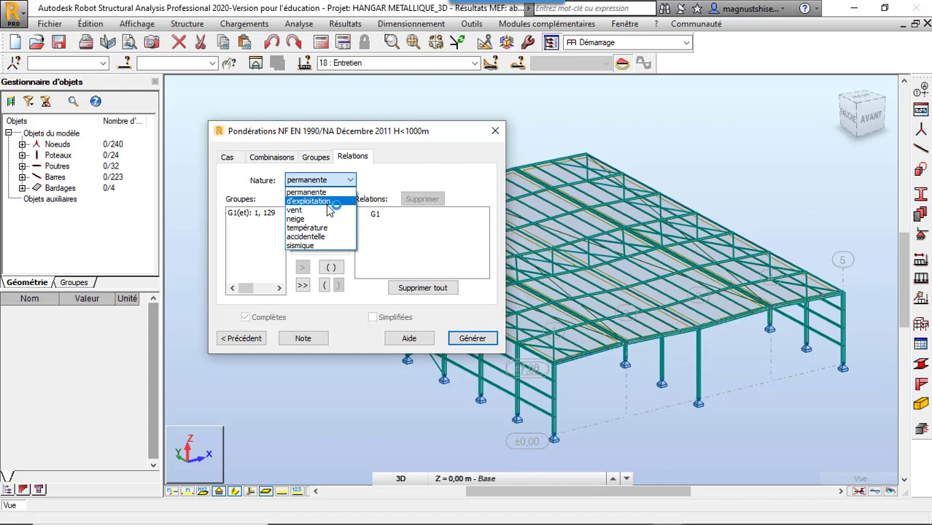
click(308, 201)
click(325, 180)
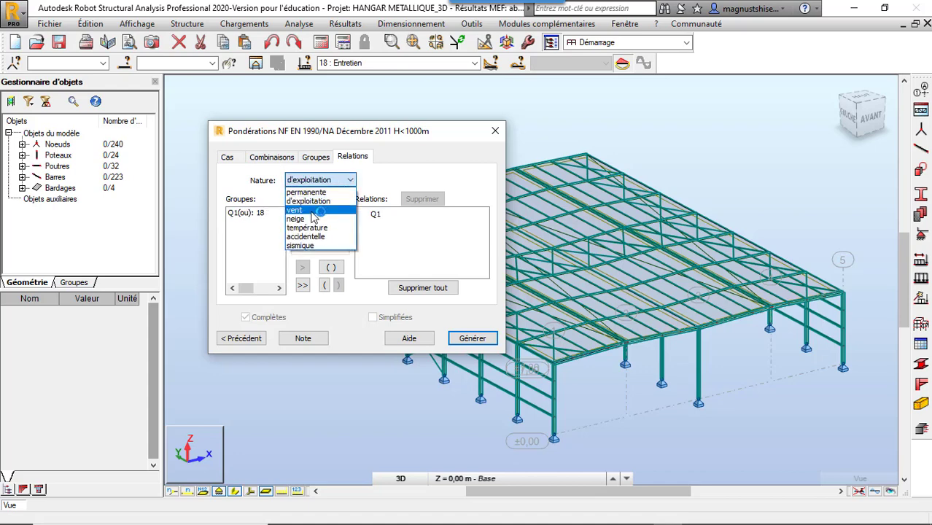
click(318, 210)
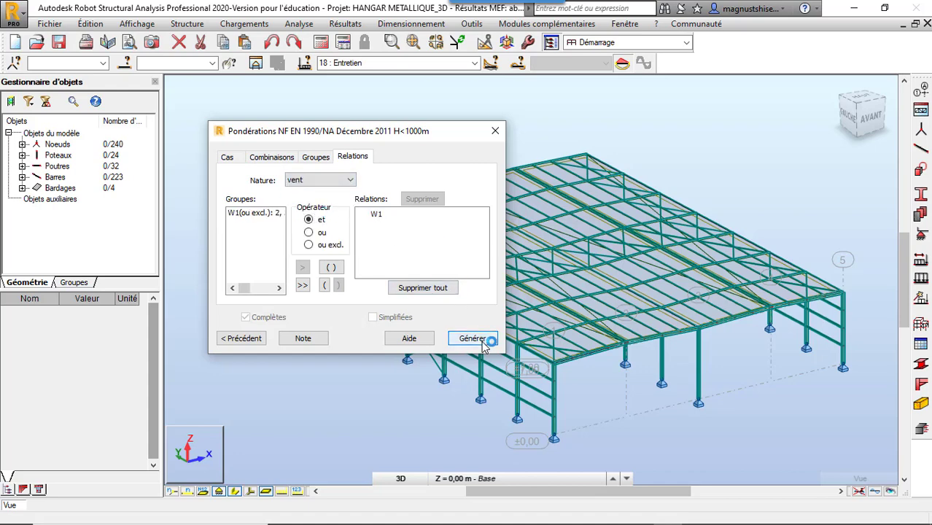
click(323, 43)
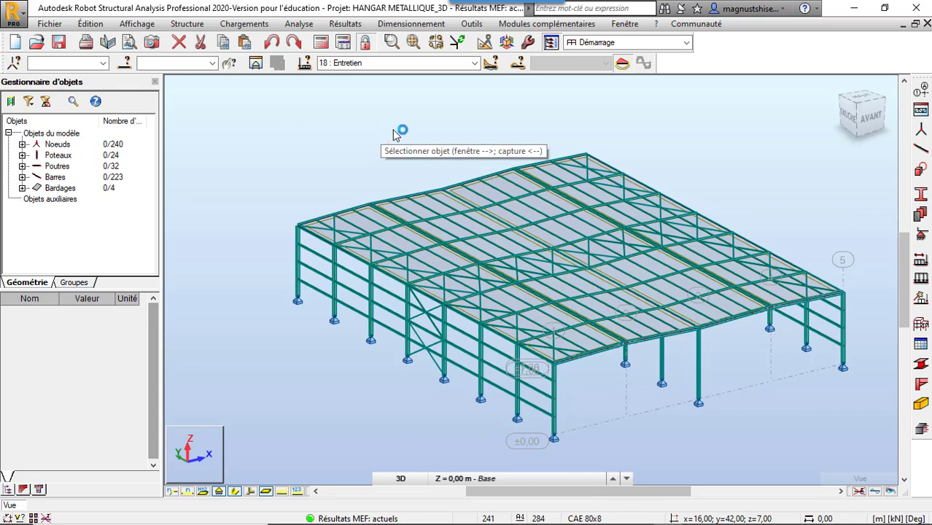
right_click(324, 138)
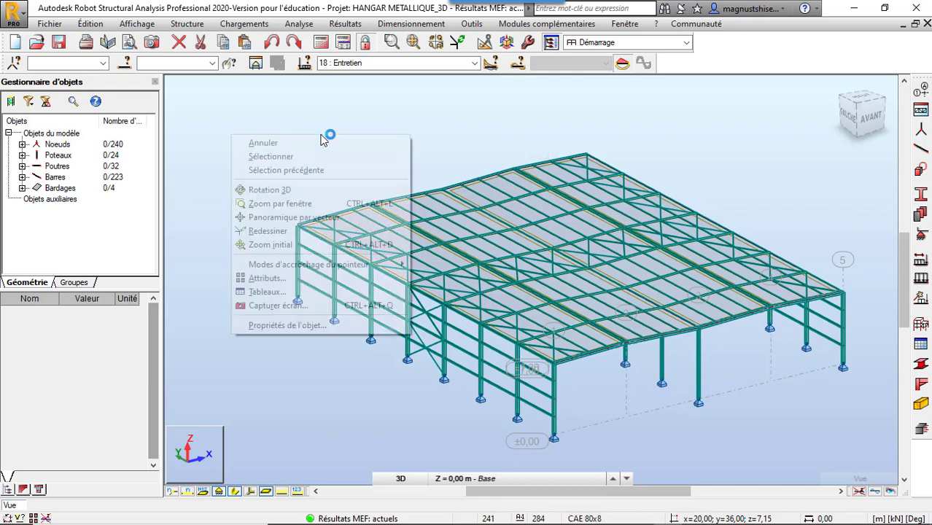
click(302, 190)
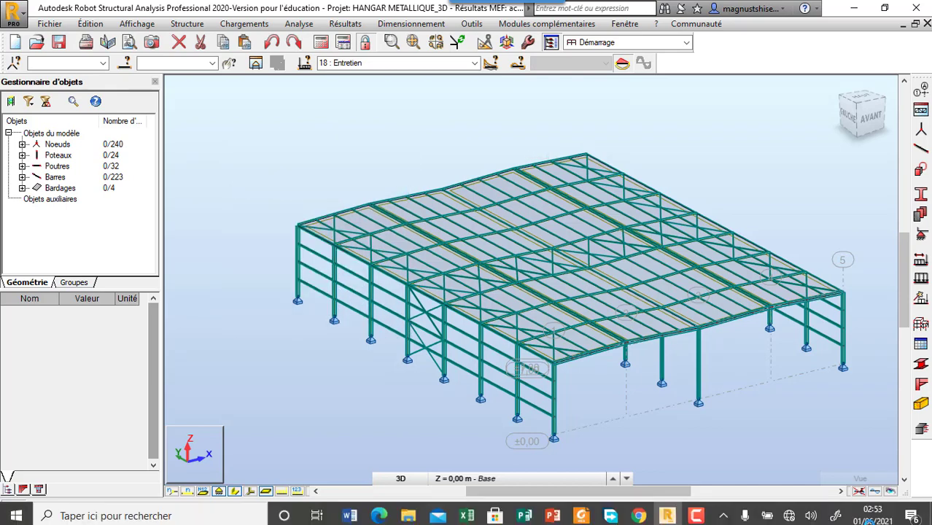
click(697, 516)
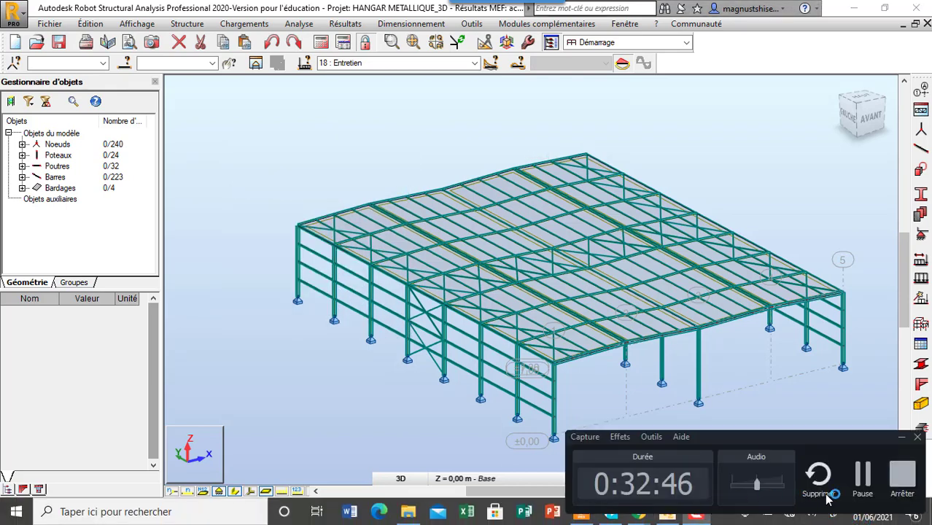